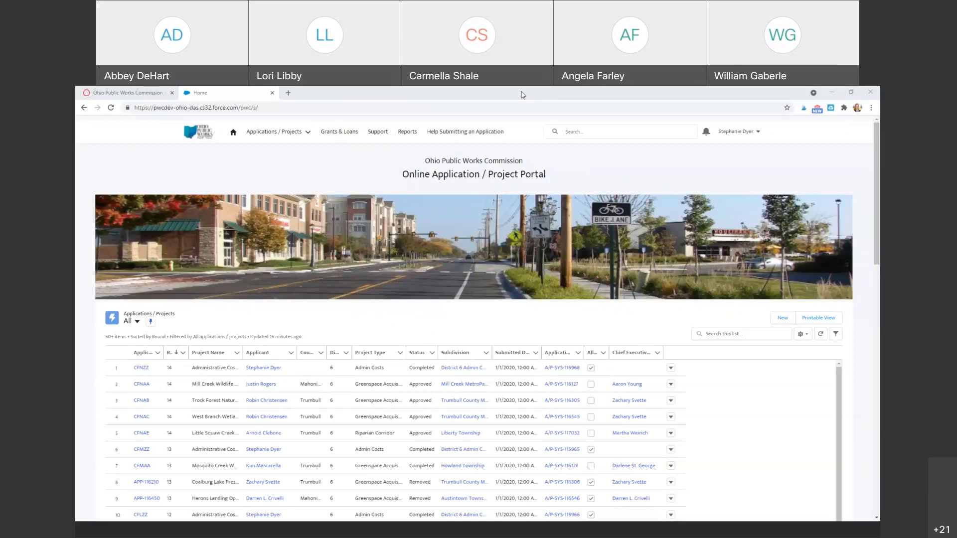
Show the Public WorksWise Training page and highlight the June 21 and June 22 session lines.
click(150, 93)
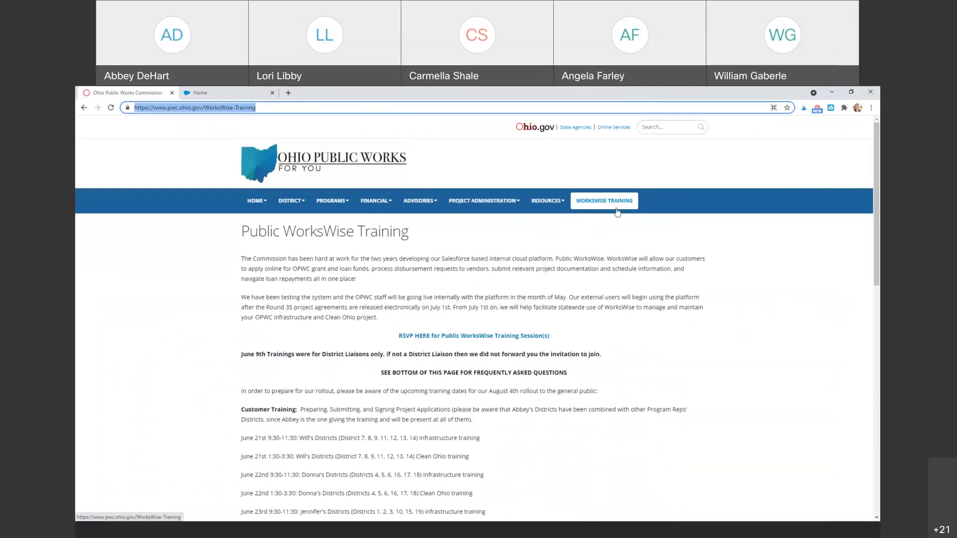
scroll(539, 309, down, 1)
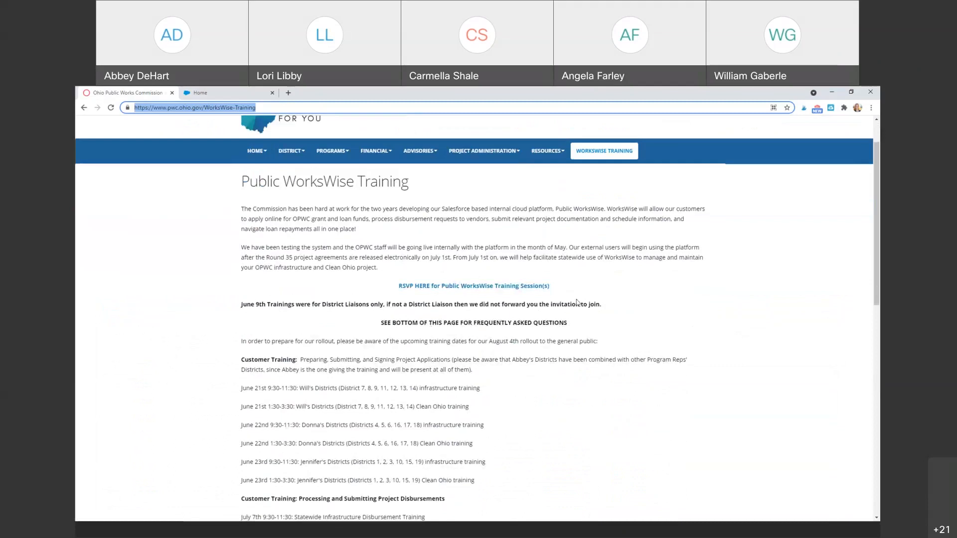
scroll(573, 304, down, 3)
drag(237, 230, 242, 324)
drag(242, 286, 474, 286)
drag(241, 250, 481, 252)
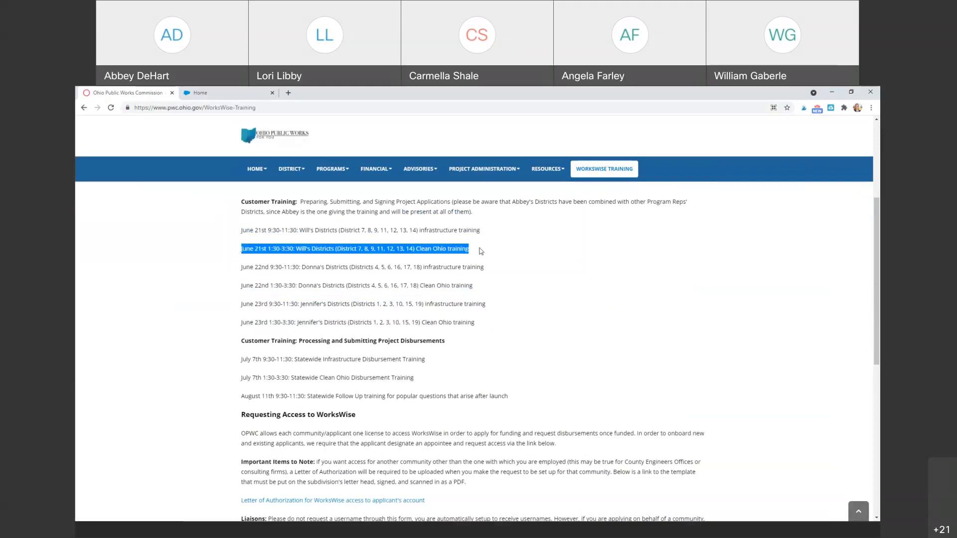
Highlight the June 21st session's districts 9 and 13, its full line, then all six June sessions.
click(519, 250)
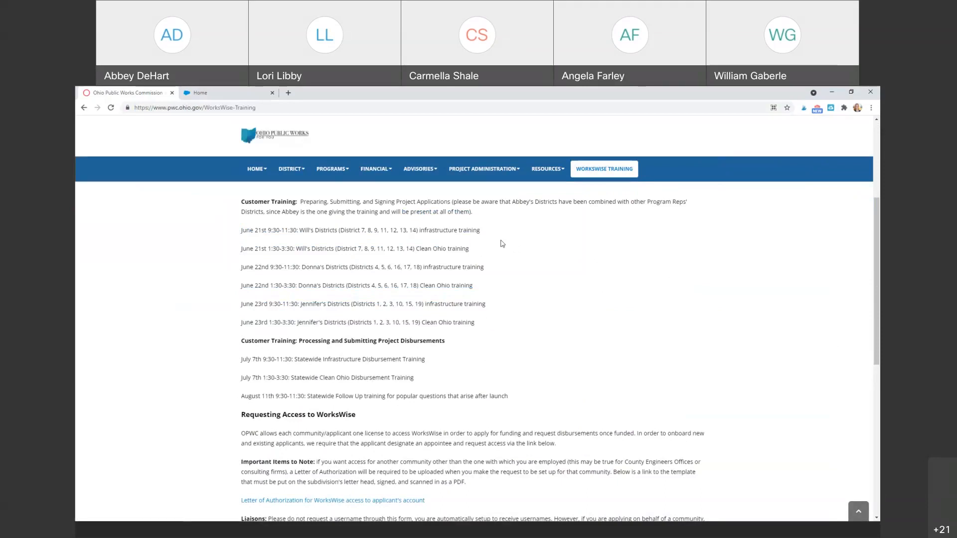
double_click(319, 249)
double_click(373, 249)
double_click(399, 249)
triple_click(286, 248)
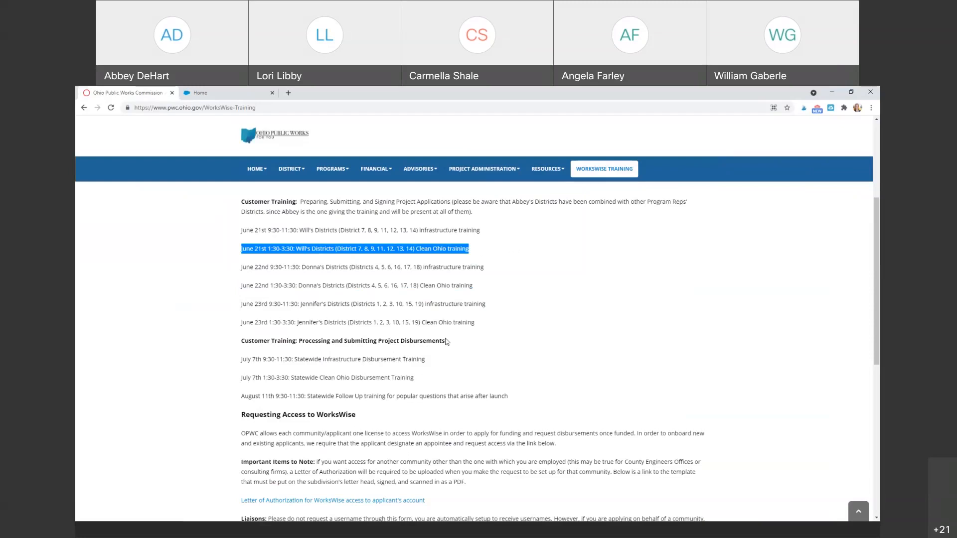
drag(494, 325, 243, 232)
Highlight the disbursements training, the July and August sessions, and the August 11th follow-up.
drag(238, 342, 288, 342)
drag(357, 350, 416, 396)
scroll(488, 370, down, 2)
drag(416, 285, 242, 285)
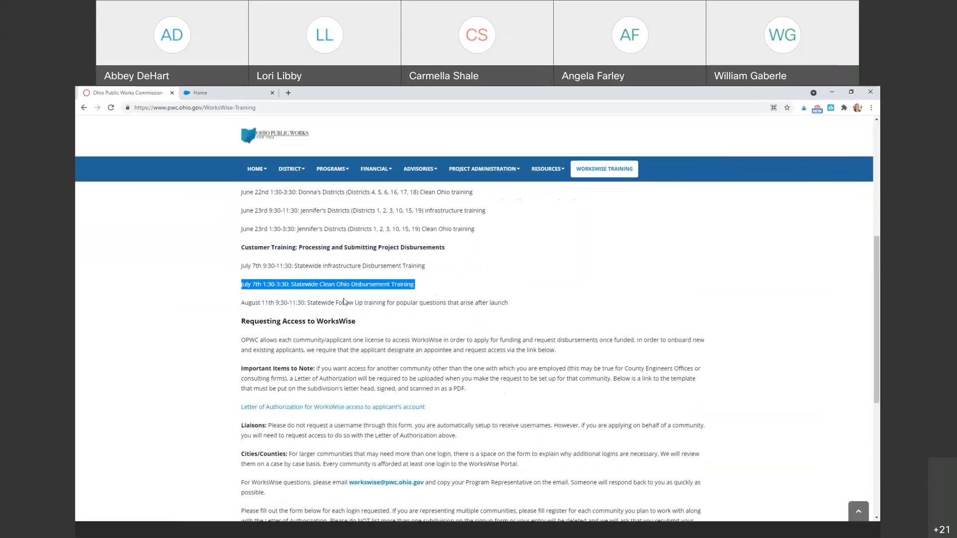
triple_click(344, 302)
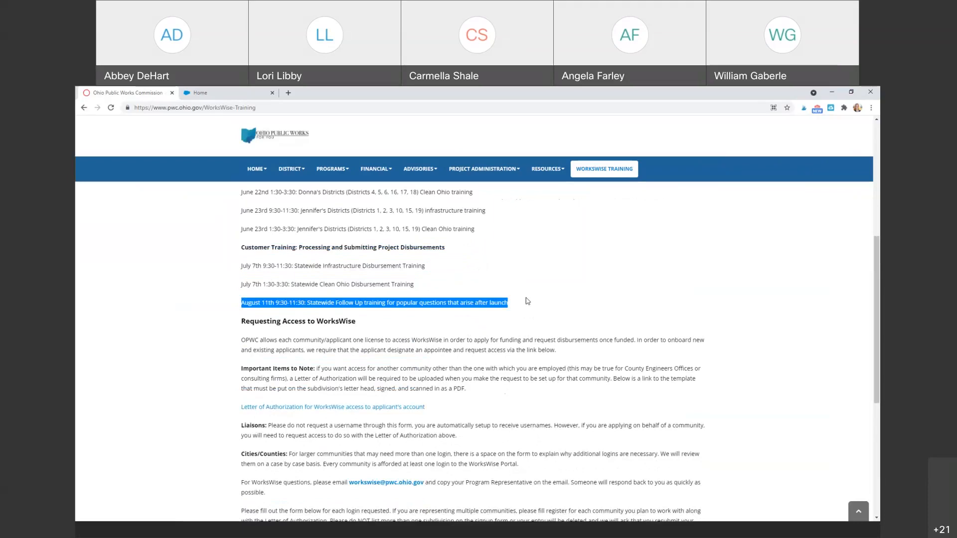
drag(527, 302, 240, 308)
Highlight the word 'popular' and scroll down toward the login-request link.
click(459, 251)
double_click(407, 304)
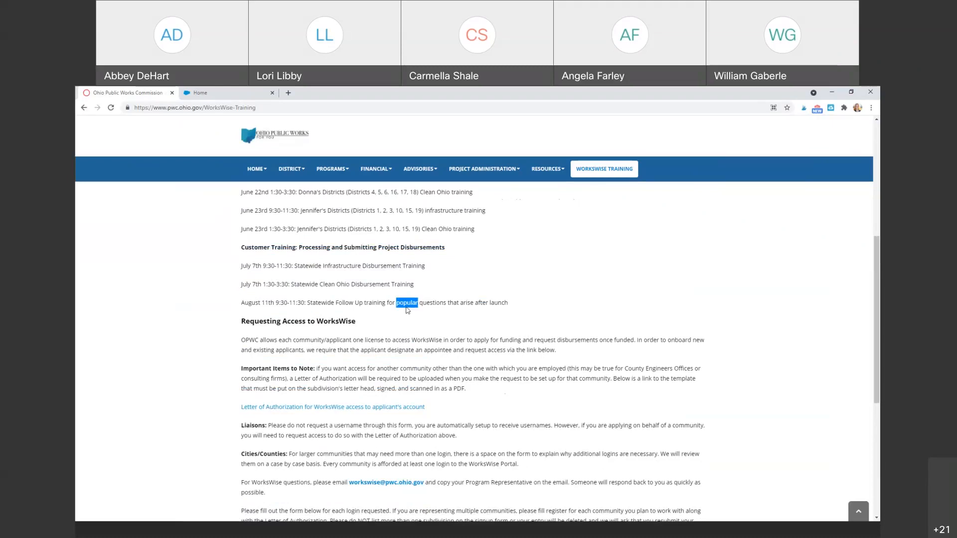
click(453, 290)
scroll(413, 283, down, 3)
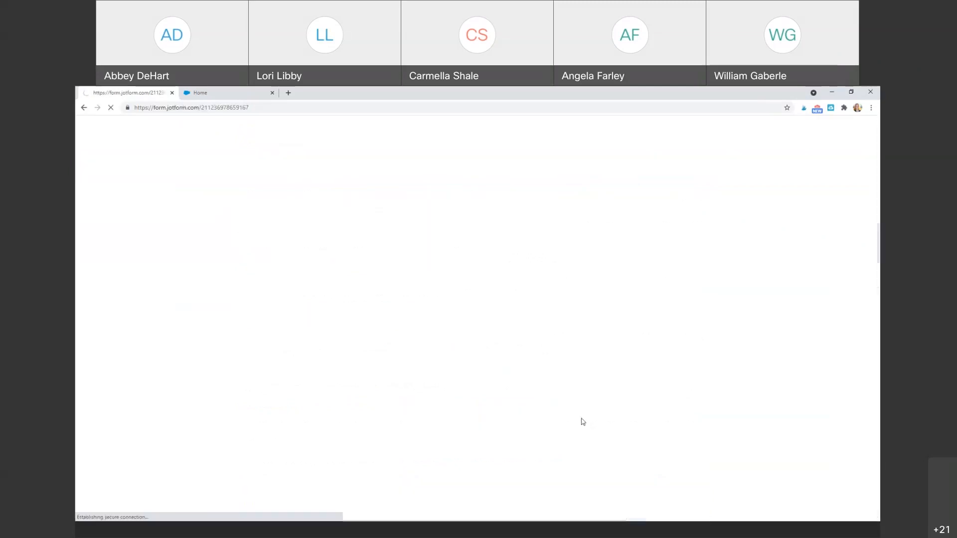
Scroll through the Register for a New Public WorksWise Username form, then go back with Alt+Left.
scroll(604, 376, down, 8)
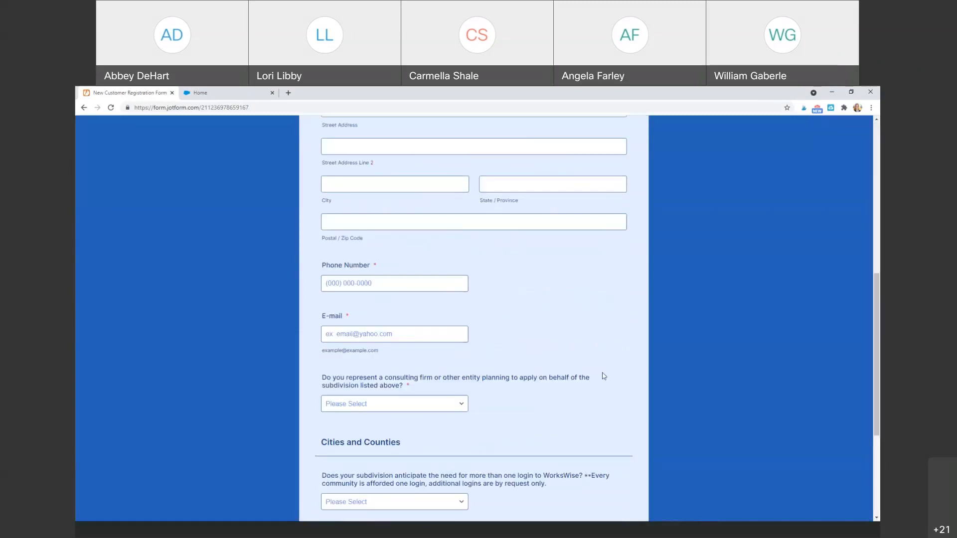
scroll(604, 376, down, 3)
scroll(604, 376, up, 10)
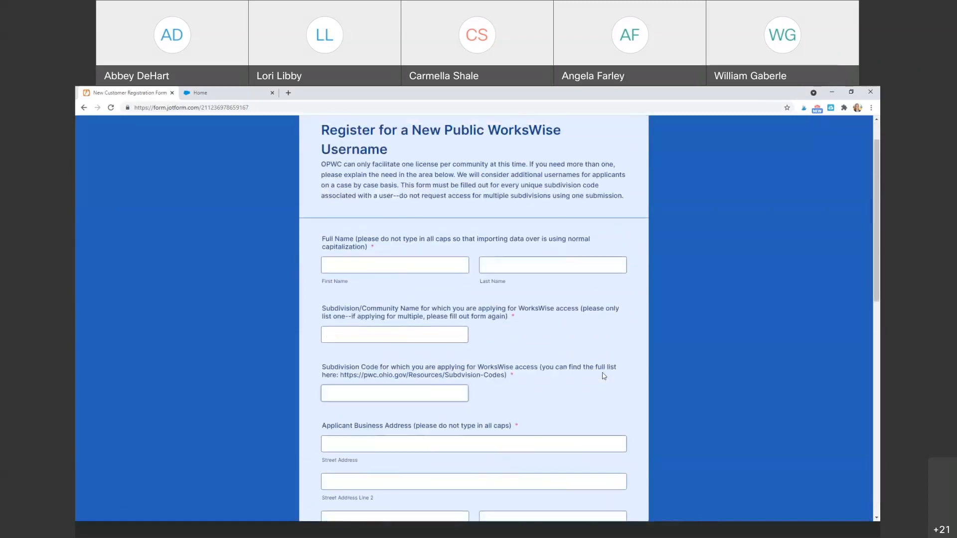
scroll(604, 376, up, 1)
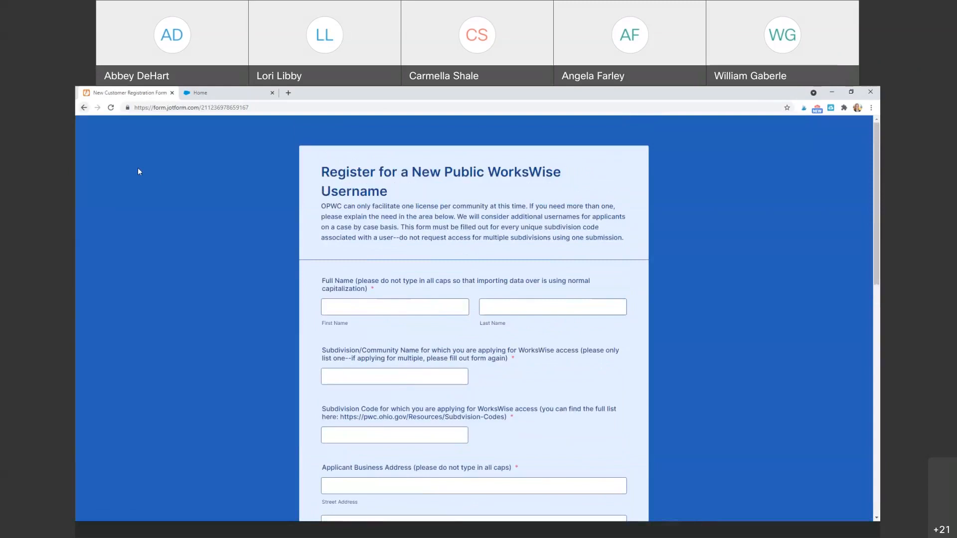
key(alt+Left)
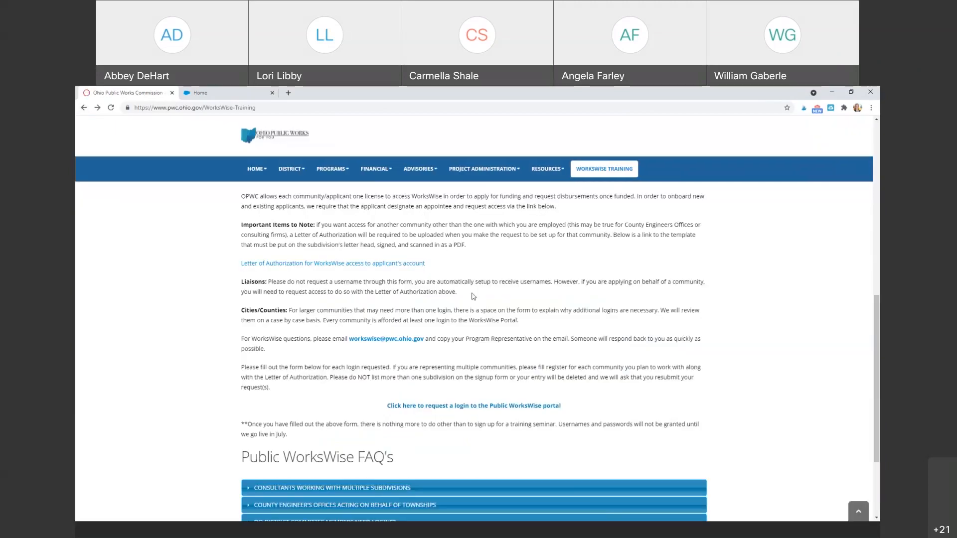
Expand the Consultants, County Engineer's Offices and District Committee Members logins FAQ answers.
scroll(473, 297, down, 5)
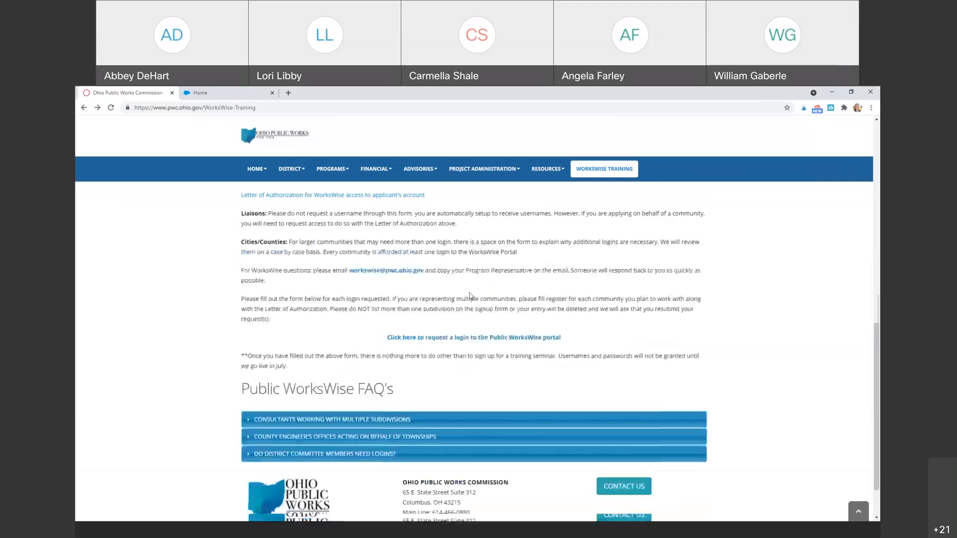
click(482, 357)
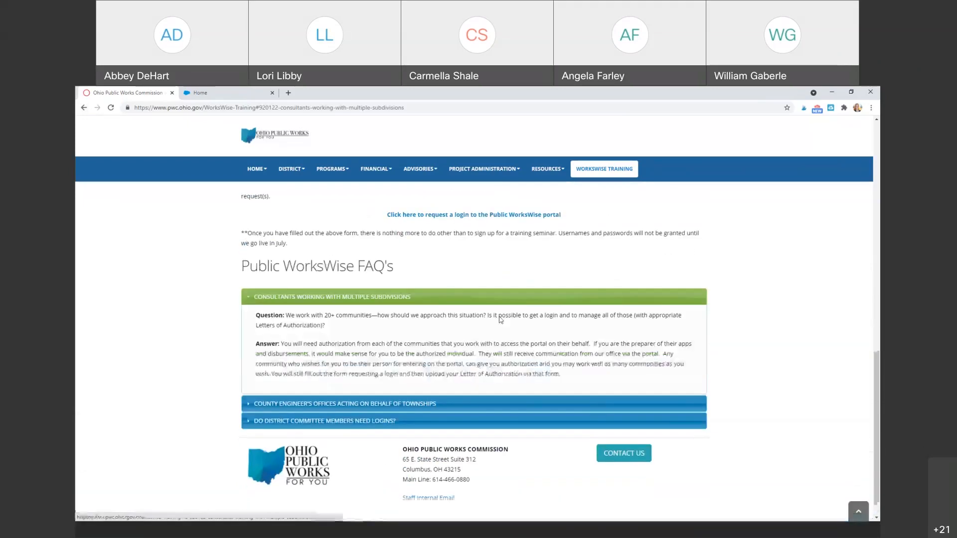
click(419, 385)
click(415, 397)
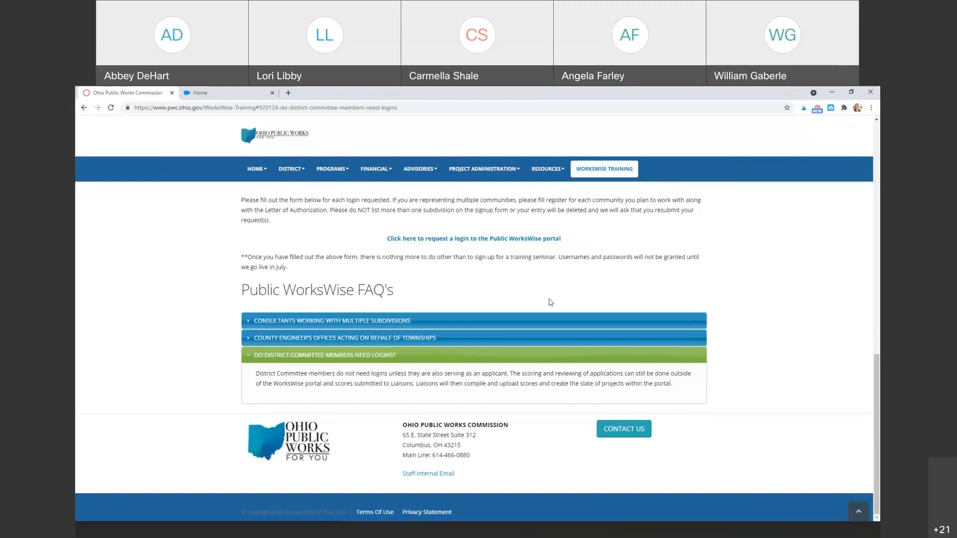
scroll(550, 302, up, 5)
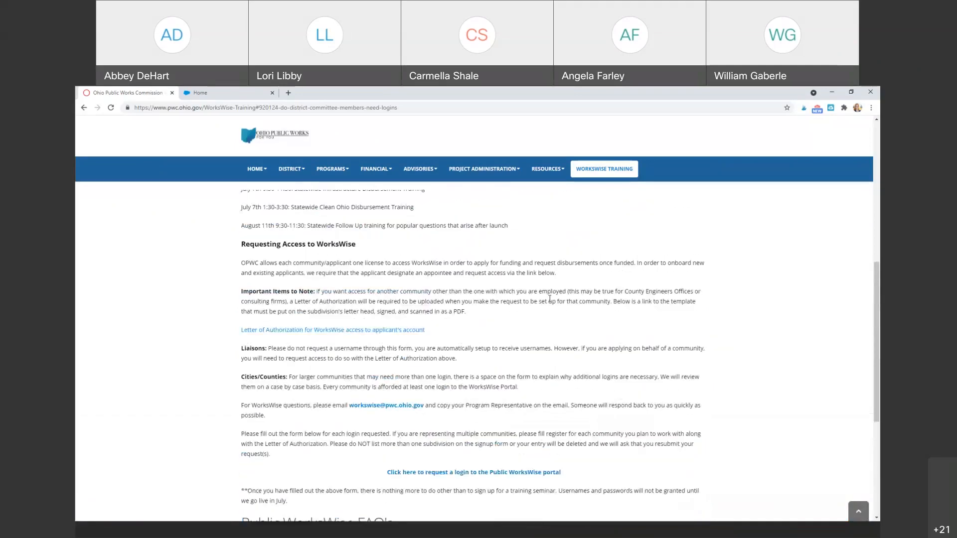
Scroll the training page back up and switch to the Online Application / Project Portal.
scroll(550, 299, up, 2)
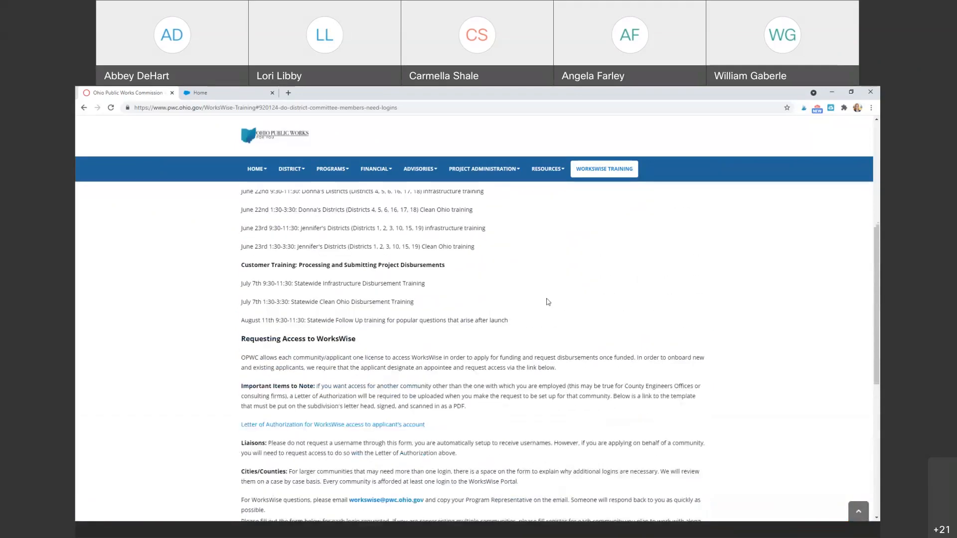
scroll(548, 302, down, 3)
scroll(547, 299, up, 1)
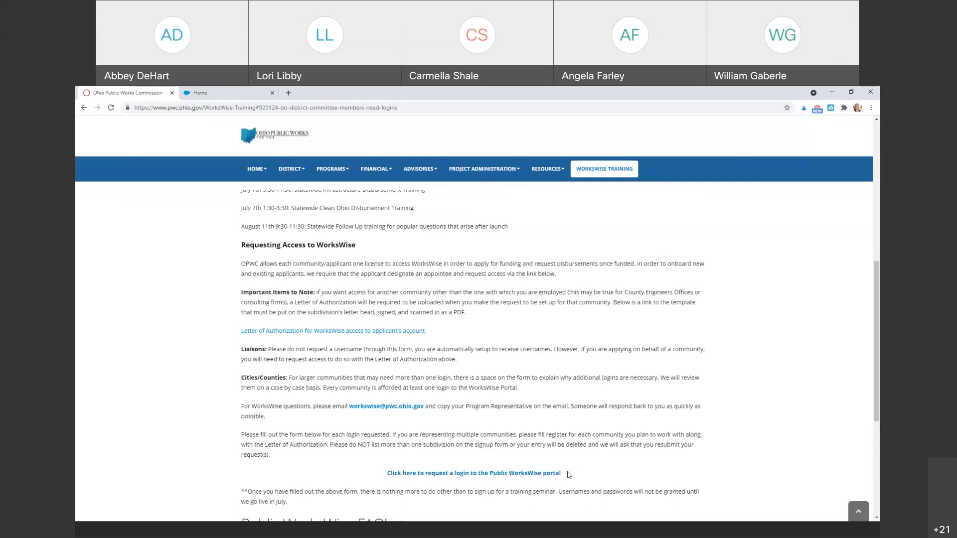
click(220, 94)
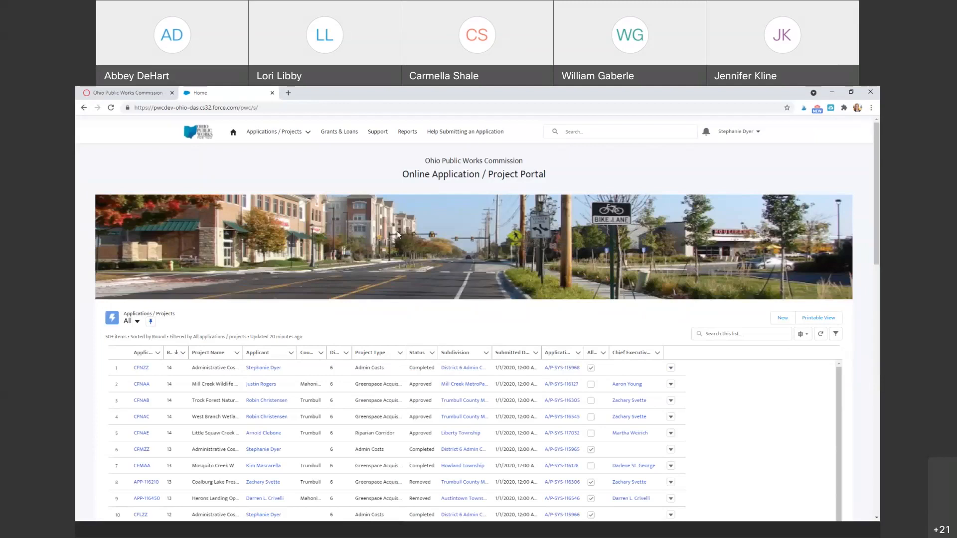
Go to the OPWC home page and follow its email notifications sign-up link.
click(129, 90)
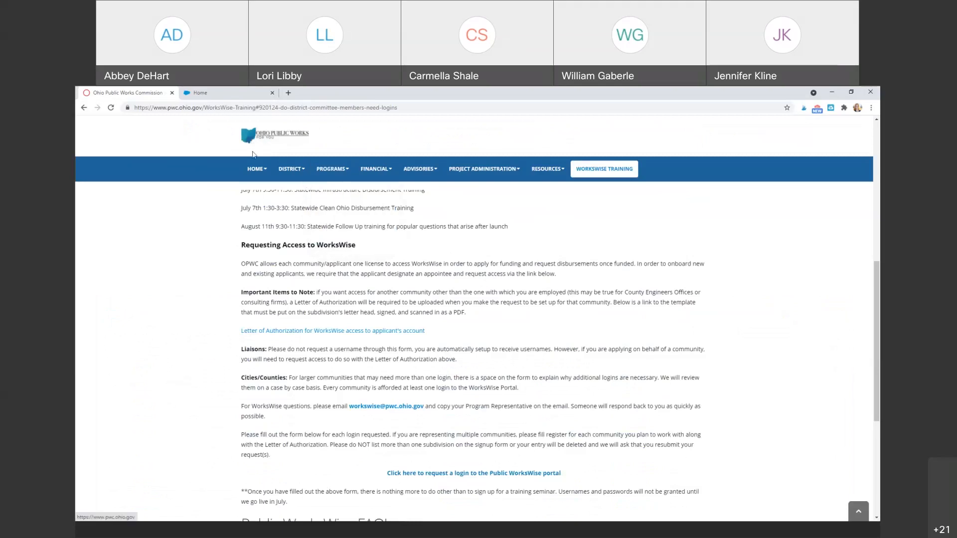
click(253, 170)
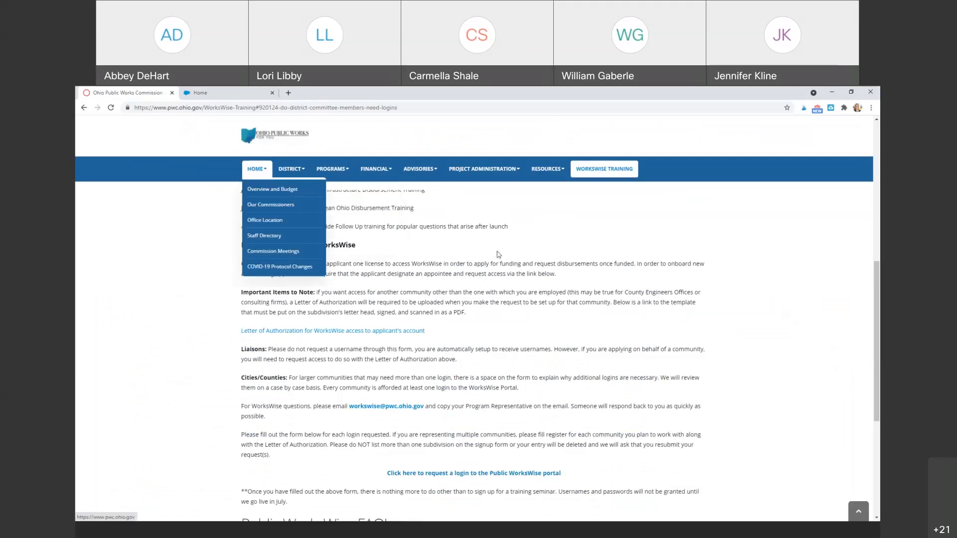
scroll(498, 251, down, 5)
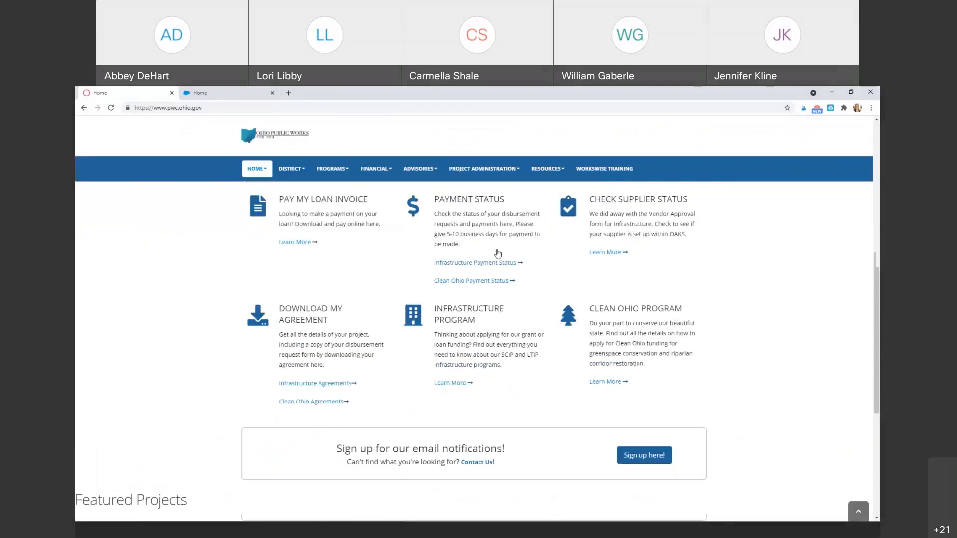
scroll(498, 253, down, 3)
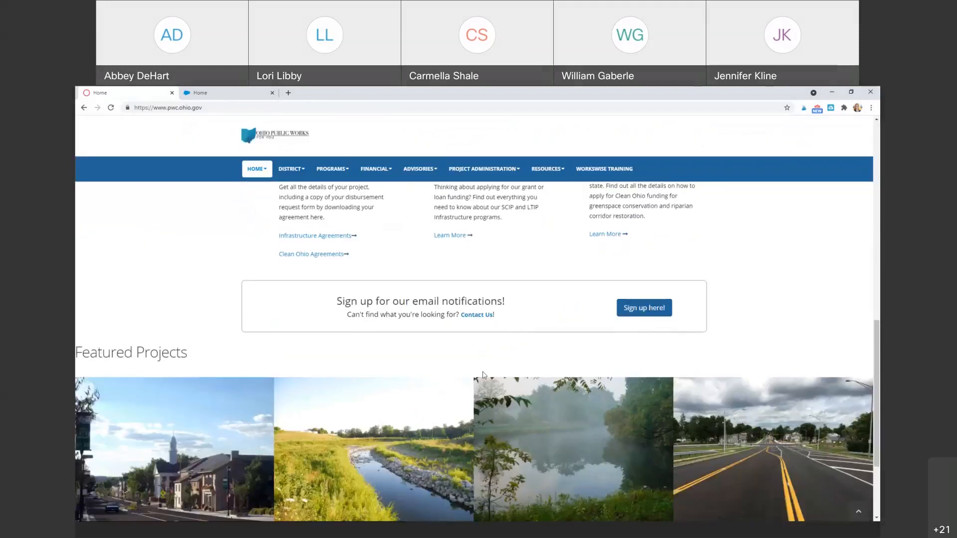
click(643, 309)
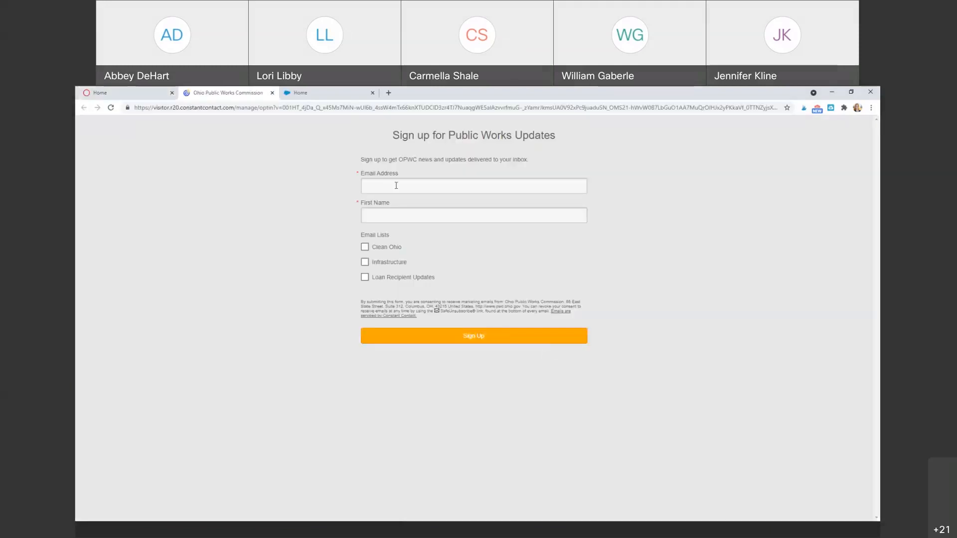
Tick Clean Ohio, Infrastructure and Loan Recipient Updates, then close the form and return to the portal.
click(396, 186)
click(574, 246)
click(365, 247)
click(365, 262)
click(365, 277)
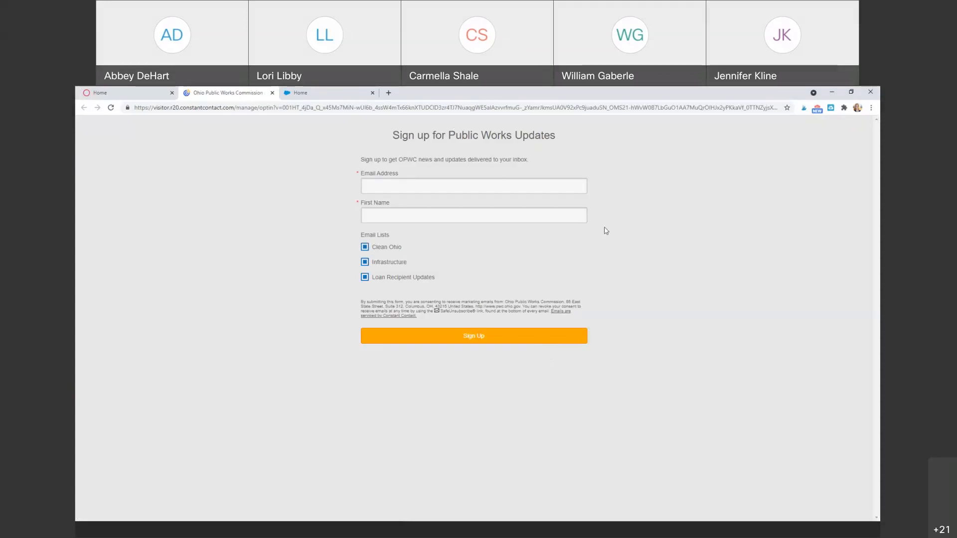
click(272, 94)
click(244, 95)
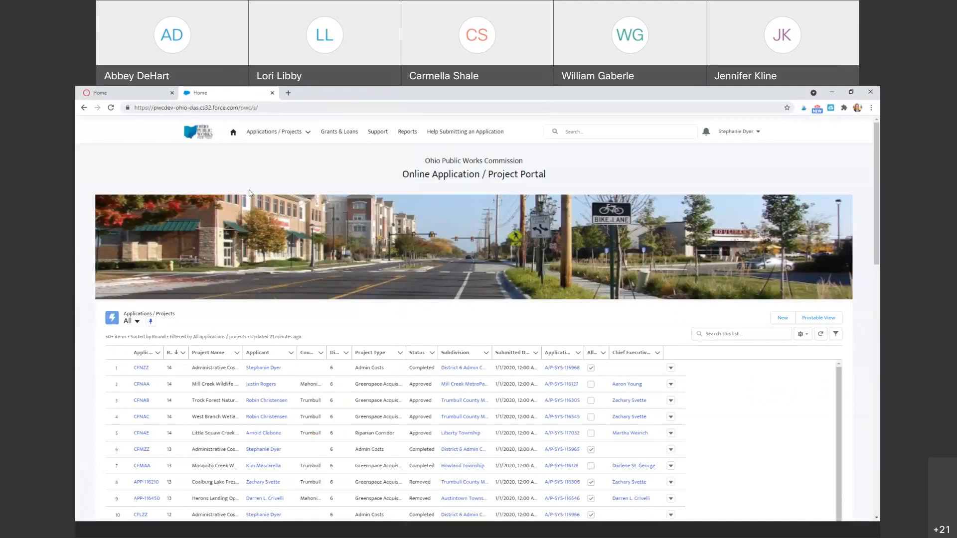
Open My Account from the user menu to view District 06's Clean Ohio details.
click(755, 134)
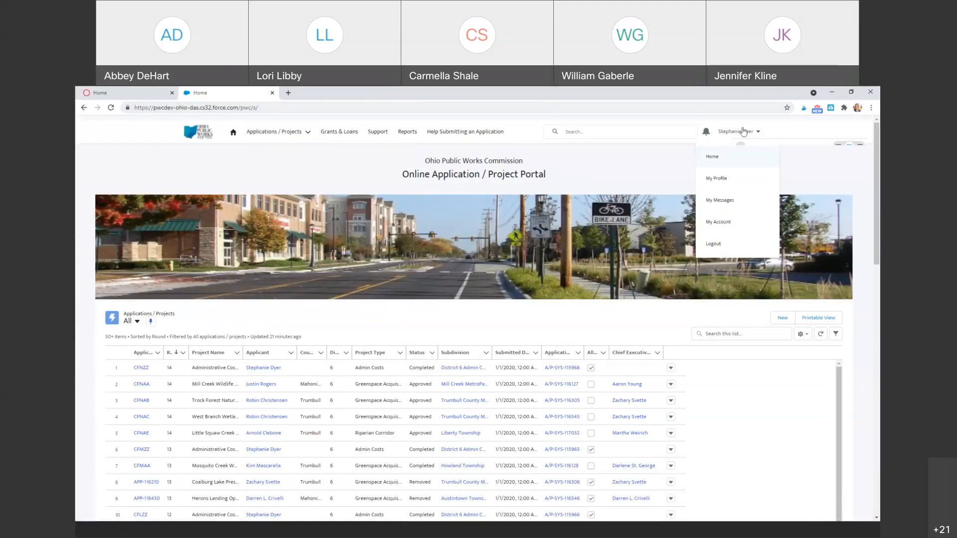
click(710, 222)
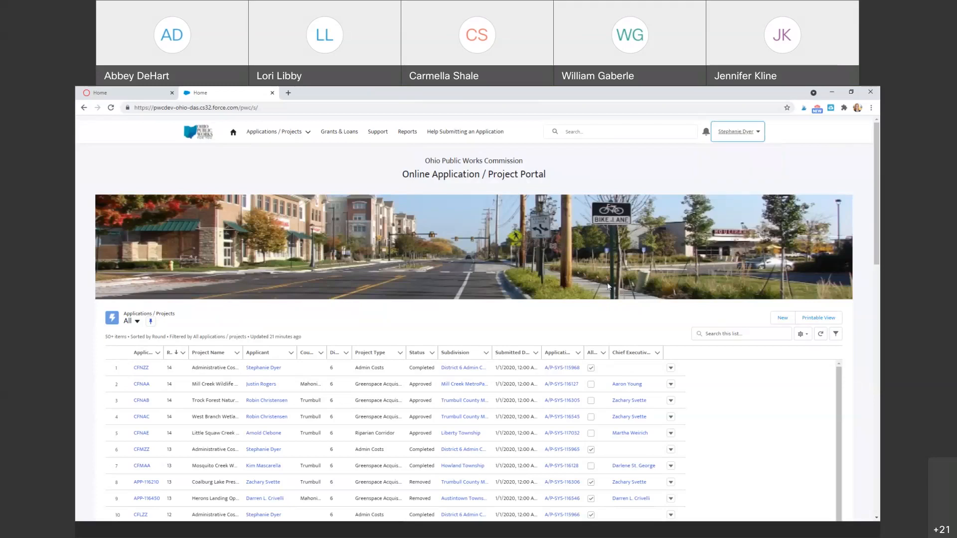
scroll(596, 284, down, 5)
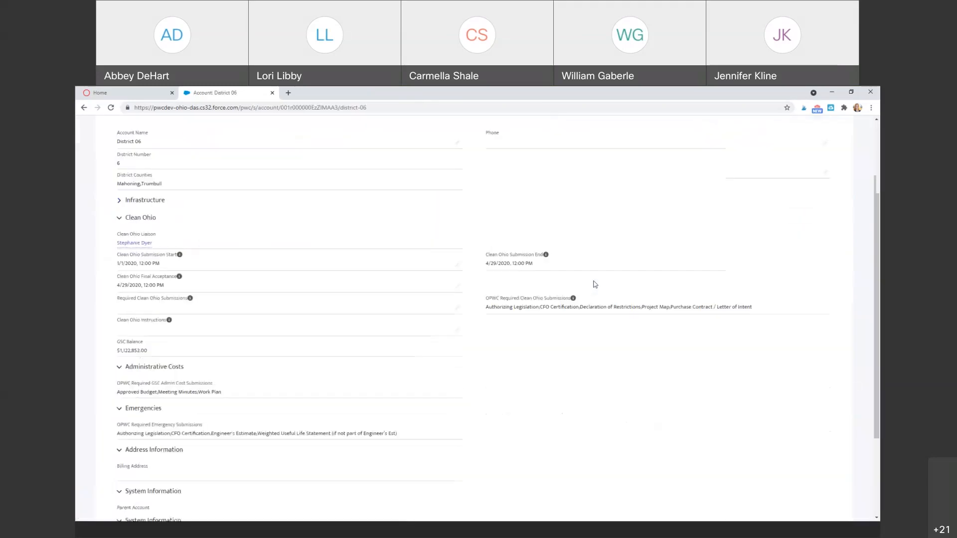
scroll(595, 282, up, 2)
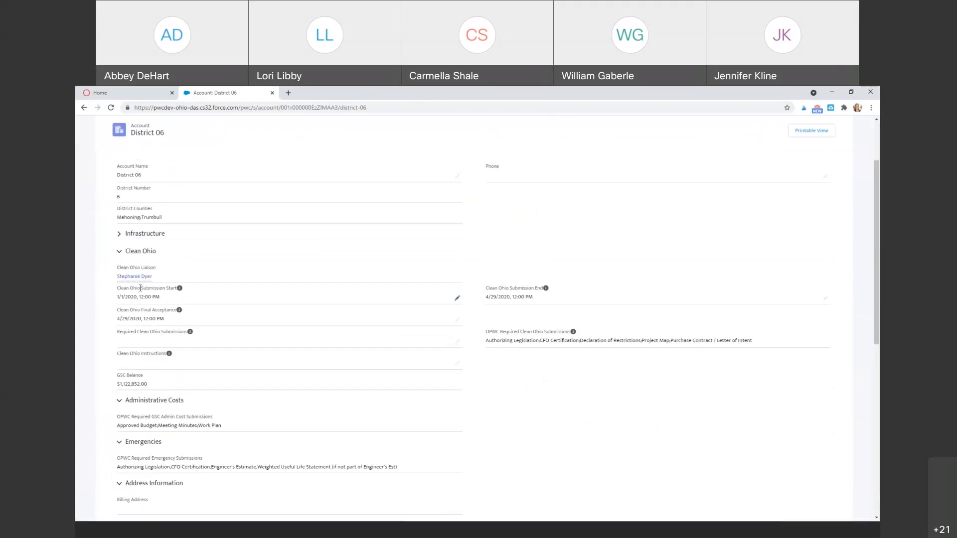
Set the Clean Ohio Submission Start to 9/1/2021 at 12:00 AM.
double_click(172, 297)
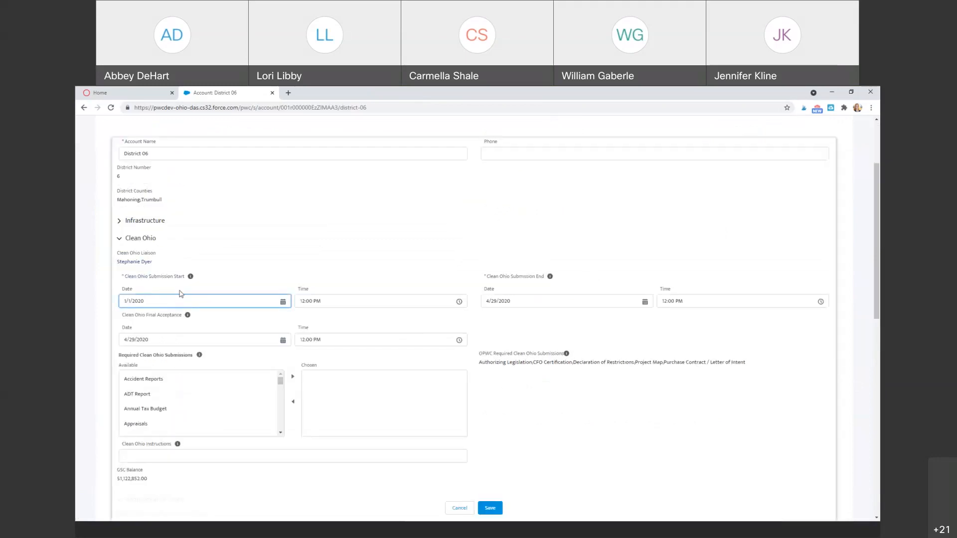
drag(181, 301, 106, 296)
text(9/1/2021)
click(331, 299)
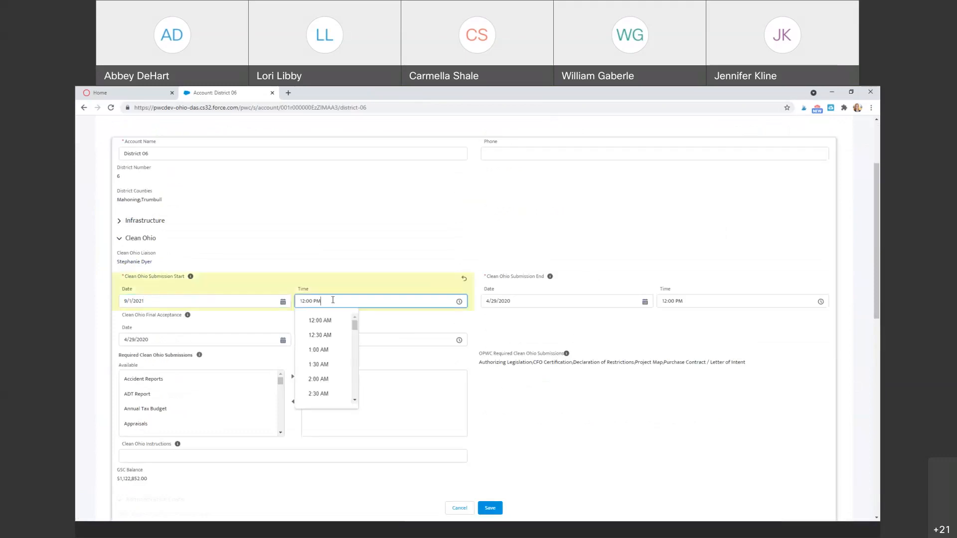
click(325, 320)
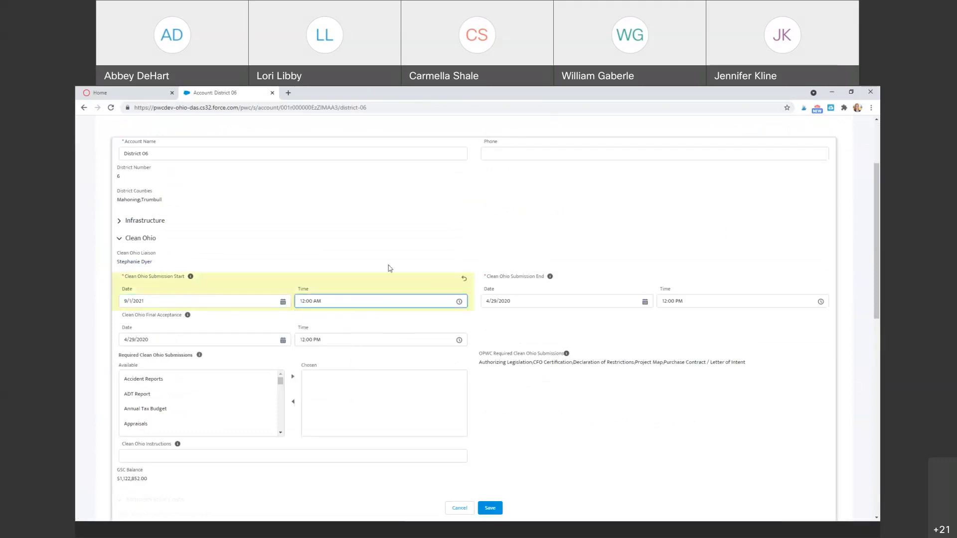
Pick 12/31/2021 as the Final Acceptance date in the calendar.
click(249, 341)
click(197, 356)
click(197, 355)
click(198, 355)
click(198, 356)
click(198, 356)
click(225, 355)
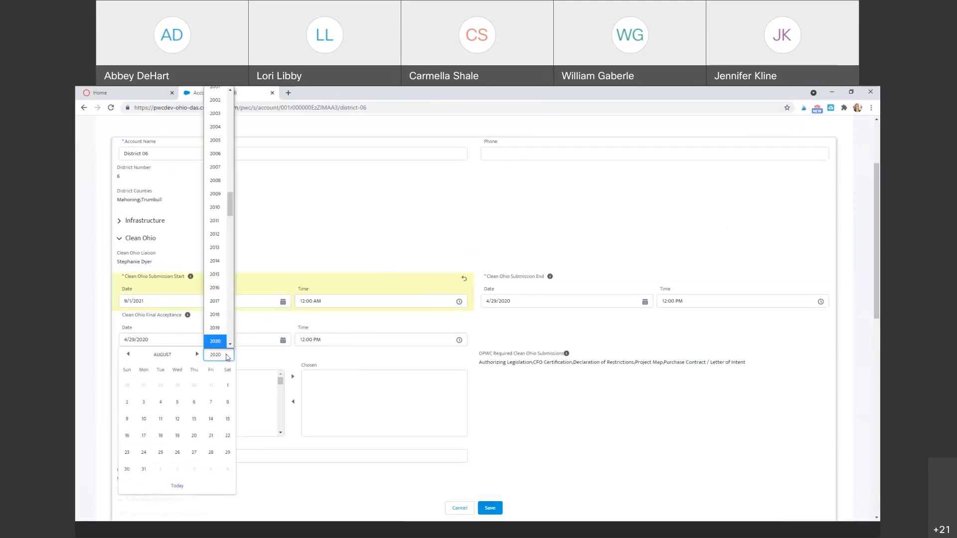
click(230, 345)
click(215, 341)
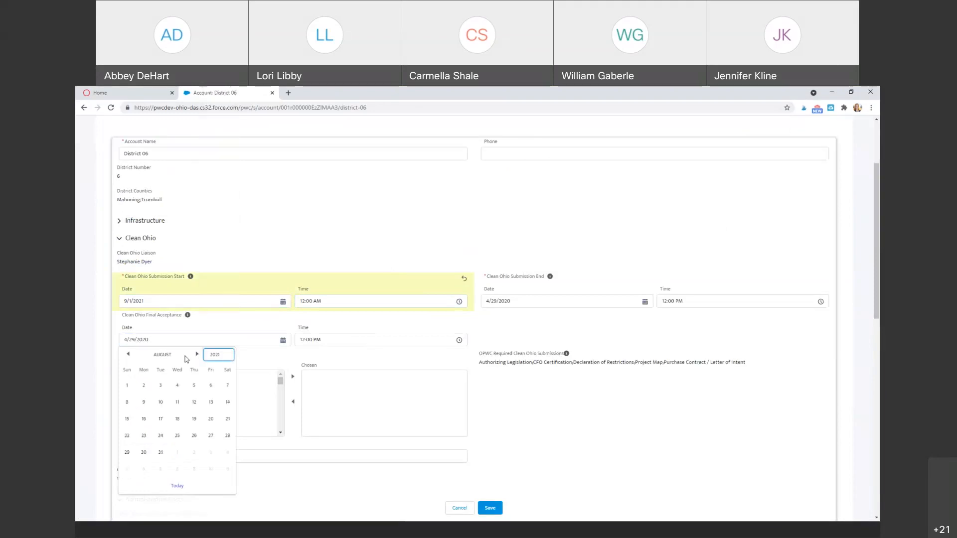
click(197, 355)
click(198, 355)
click(198, 356)
click(198, 355)
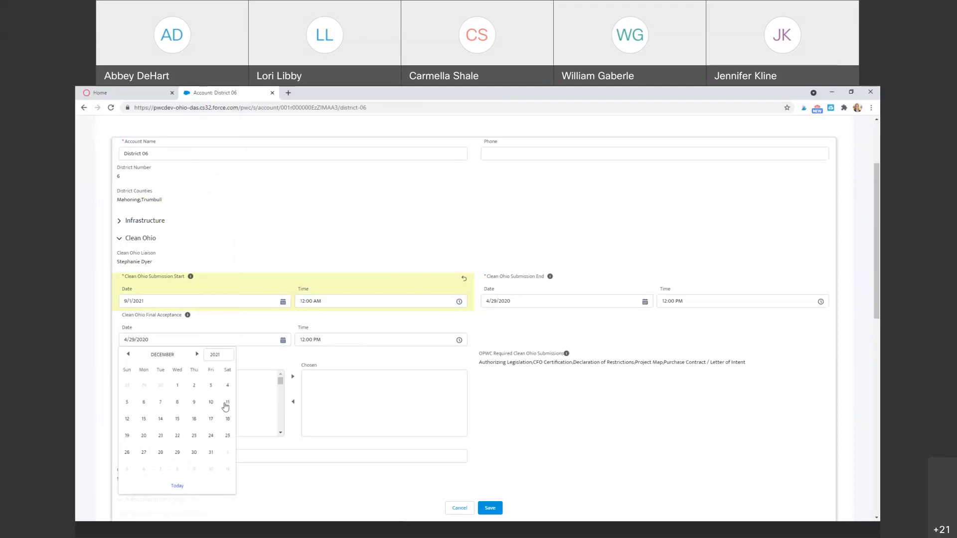
click(210, 453)
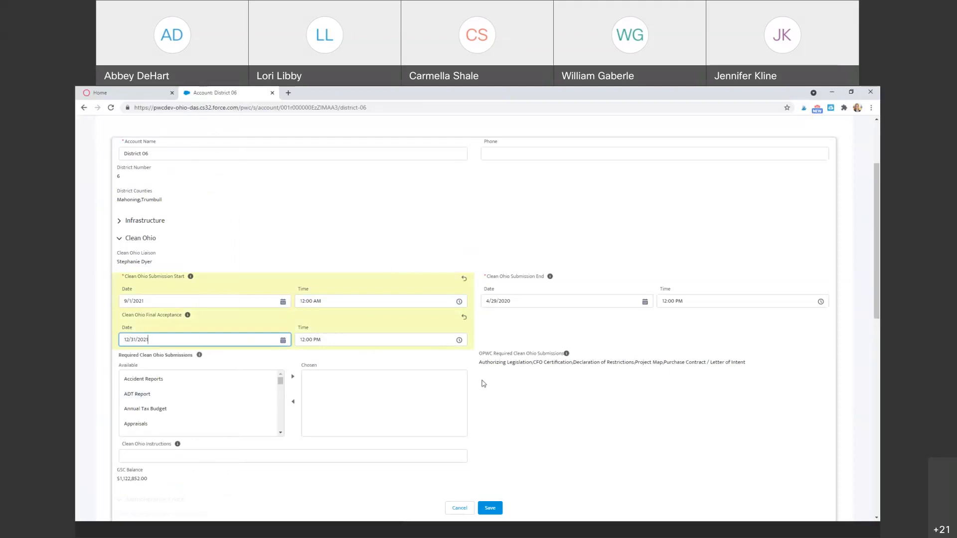
Highlight the OPWC Required Clean Ohio Submissions label.
triple_click(524, 363)
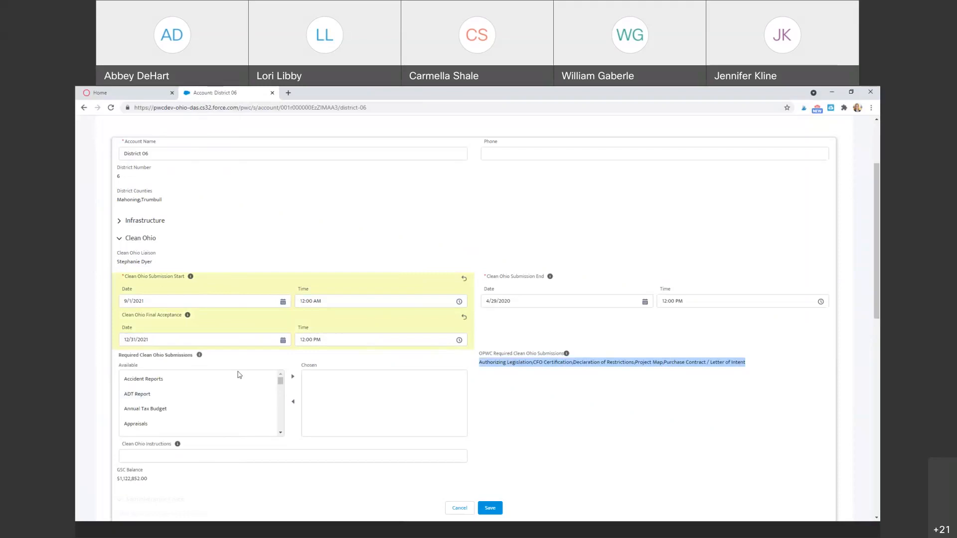
click(484, 365)
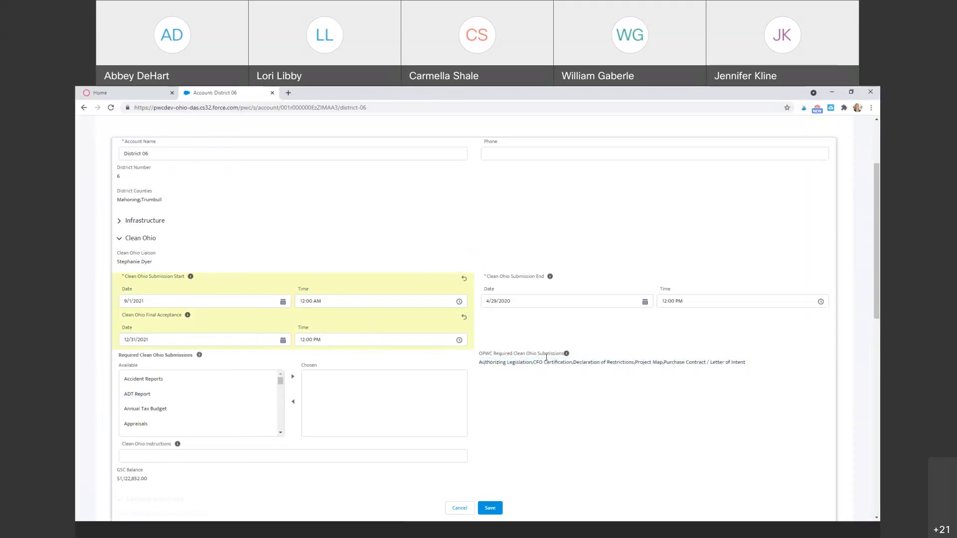
drag(496, 354, 531, 354)
click(494, 364)
Move Appraisals into the chosen Clean Ohio submissions and scroll the available list.
click(209, 423)
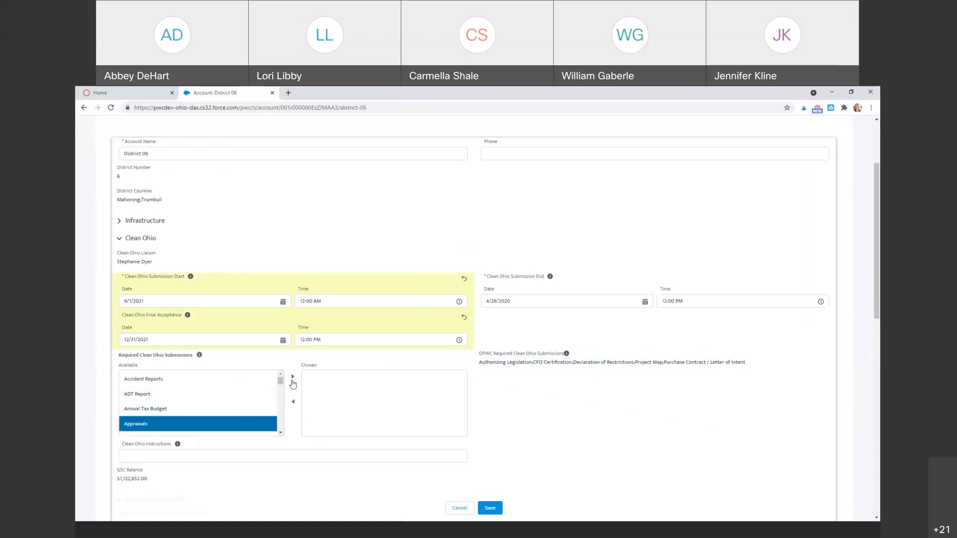
click(293, 377)
click(280, 433)
click(280, 433)
click(280, 433)
click(280, 433)
click(280, 433)
click(280, 433)
click(280, 433)
click(280, 433)
click(280, 433)
click(280, 434)
click(280, 434)
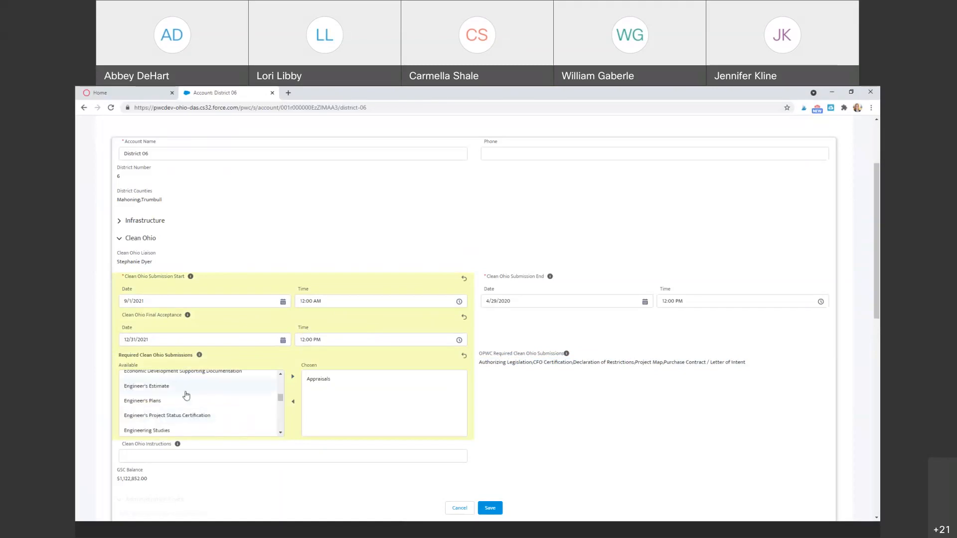
Add Engineer's Estimate and Farmland Preservation Review to the chosen submissions.
click(186, 393)
click(292, 377)
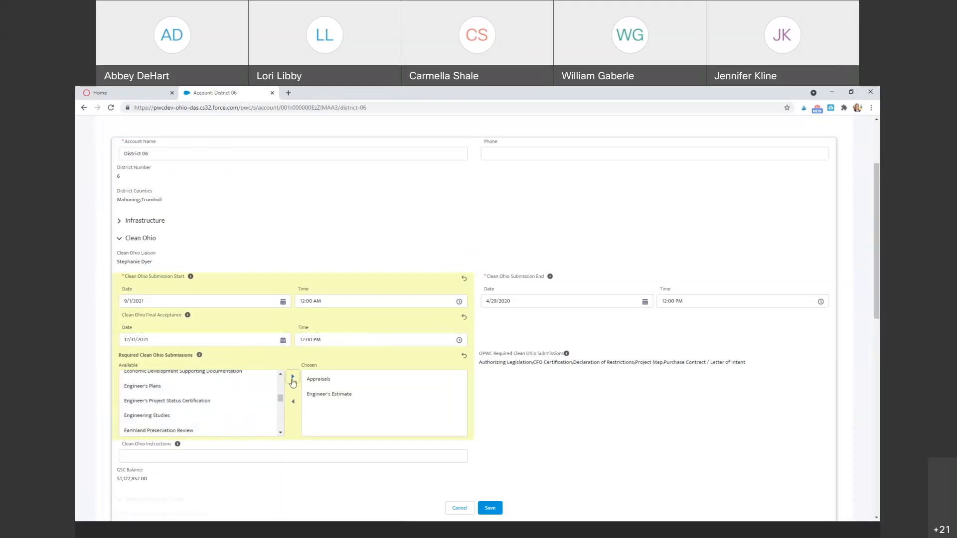
click(256, 432)
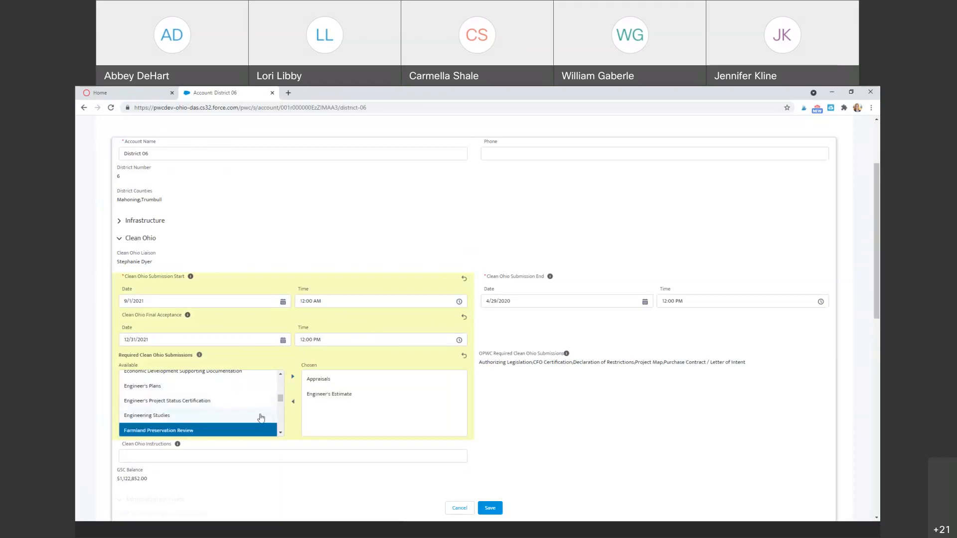
click(292, 377)
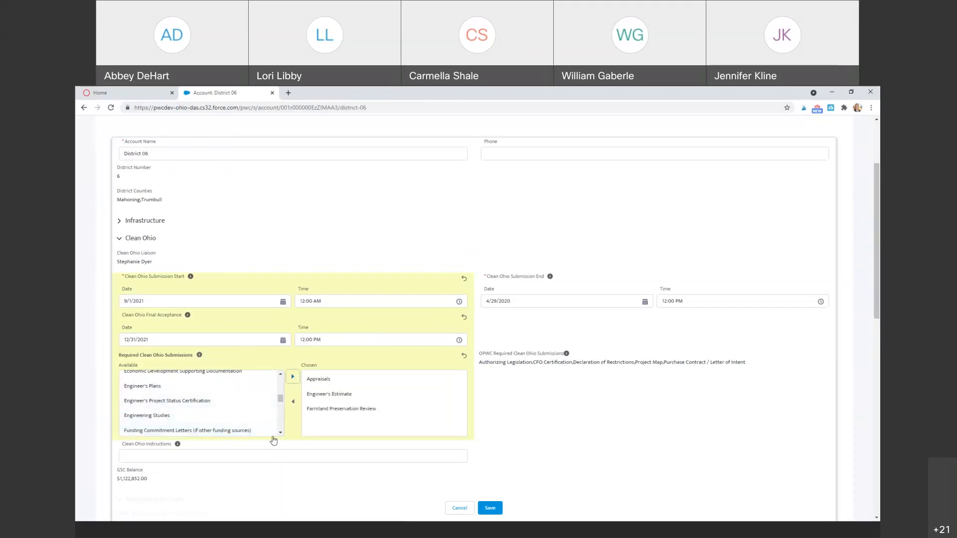
click(279, 432)
click(280, 433)
click(280, 433)
click(279, 433)
click(279, 432)
Add Media Articles and NRAC Supplement, then select Physical Condition Documentation.
click(195, 394)
click(293, 376)
click(214, 407)
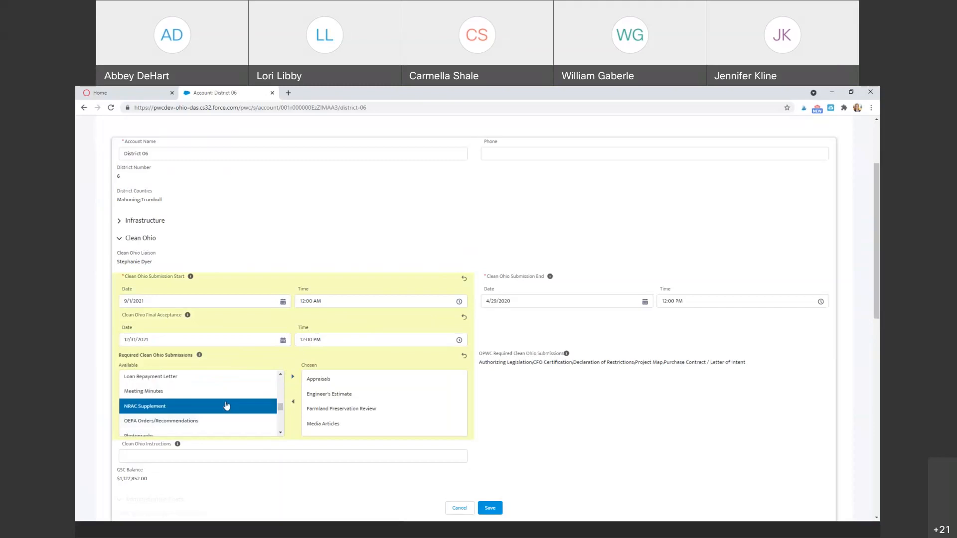
click(293, 378)
scroll(461, 425, down, 1)
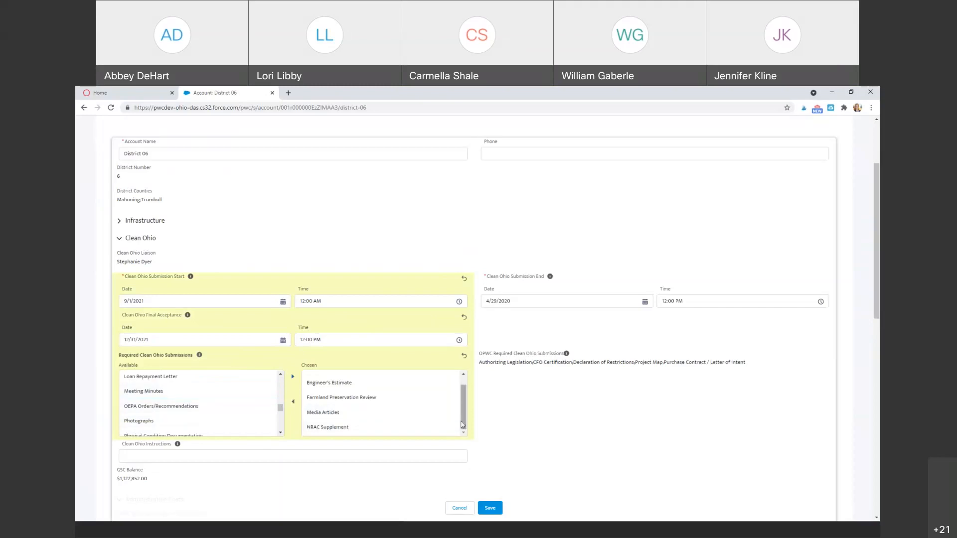
click(275, 434)
scroll(281, 435, down, 5)
scroll(281, 435, down, 2)
click(280, 433)
click(280, 434)
Add Resolution of Support and remove Farmland Preservation Review and Media Articles from the chosen list.
click(171, 375)
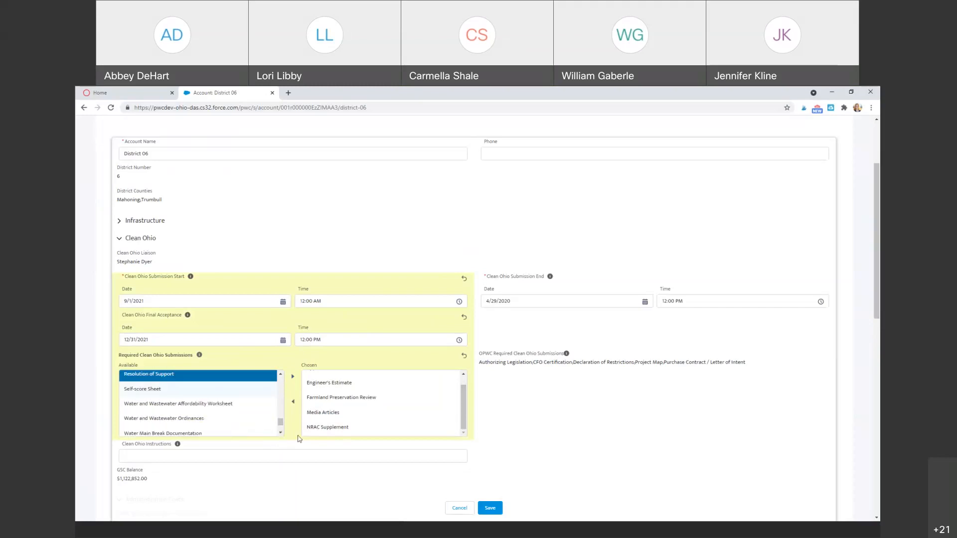
click(293, 376)
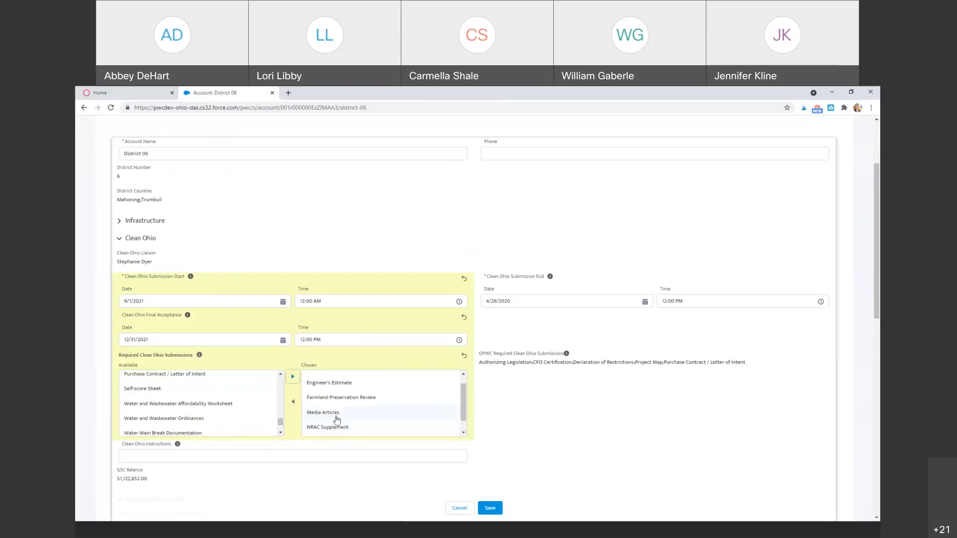
scroll(456, 406, down, 1)
click(354, 384)
click(293, 401)
click(336, 413)
click(323, 397)
click(293, 402)
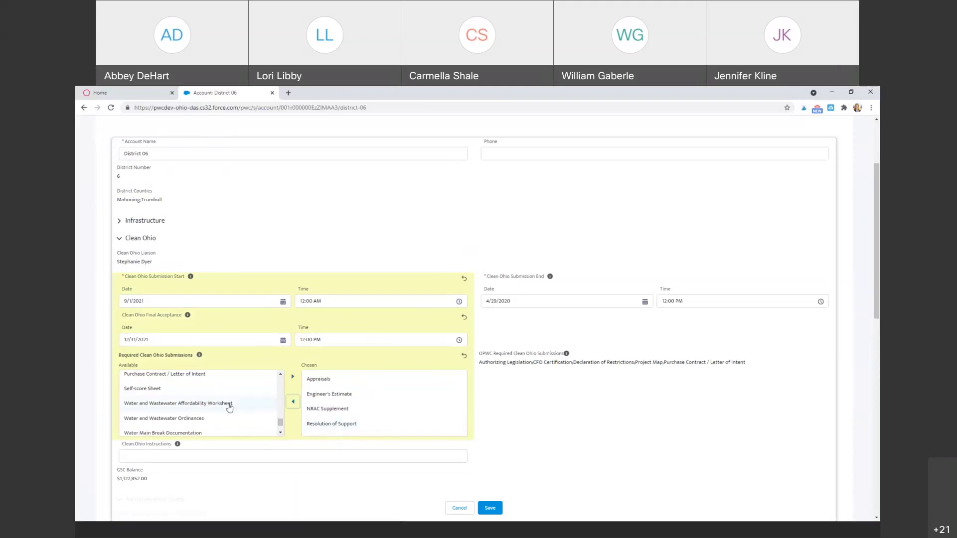
click(281, 432)
click(281, 433)
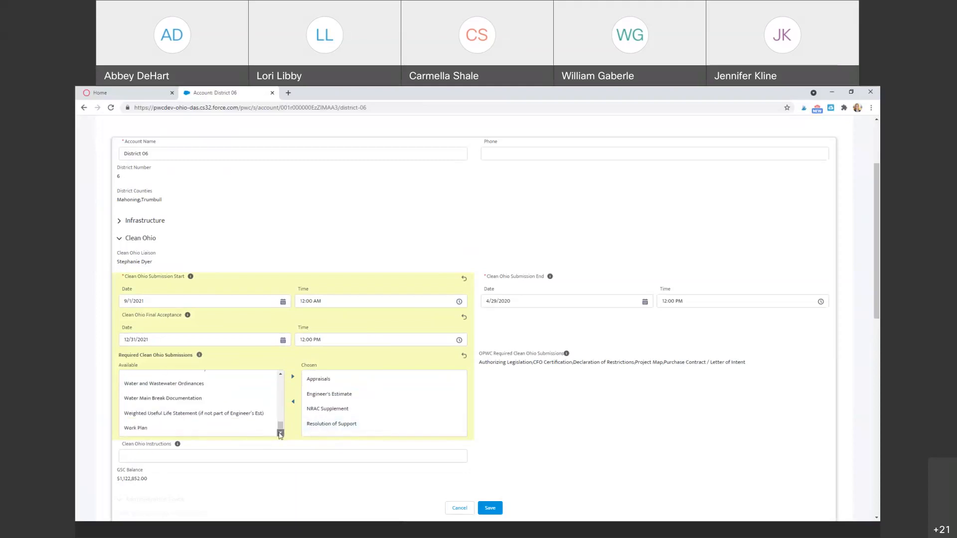
drag(280, 428, 286, 356)
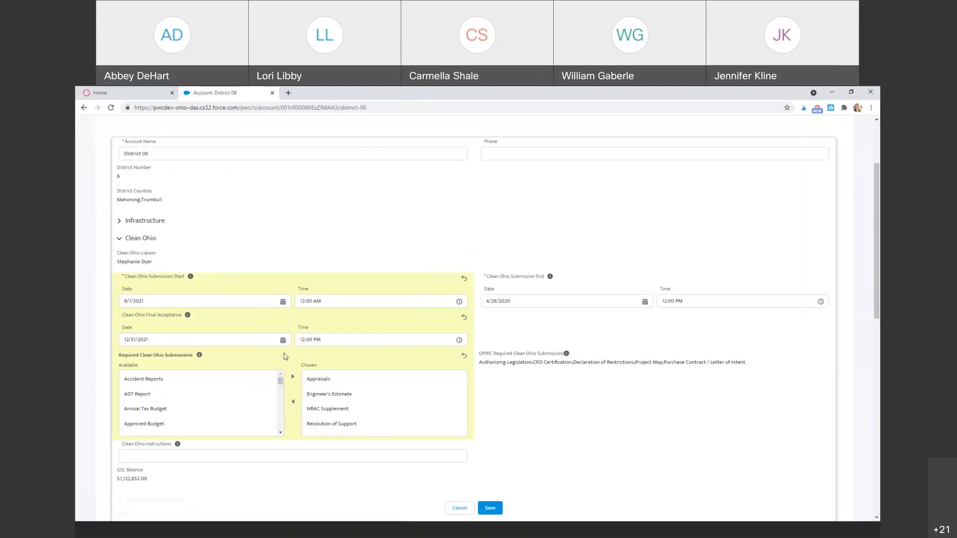
click(286, 456)
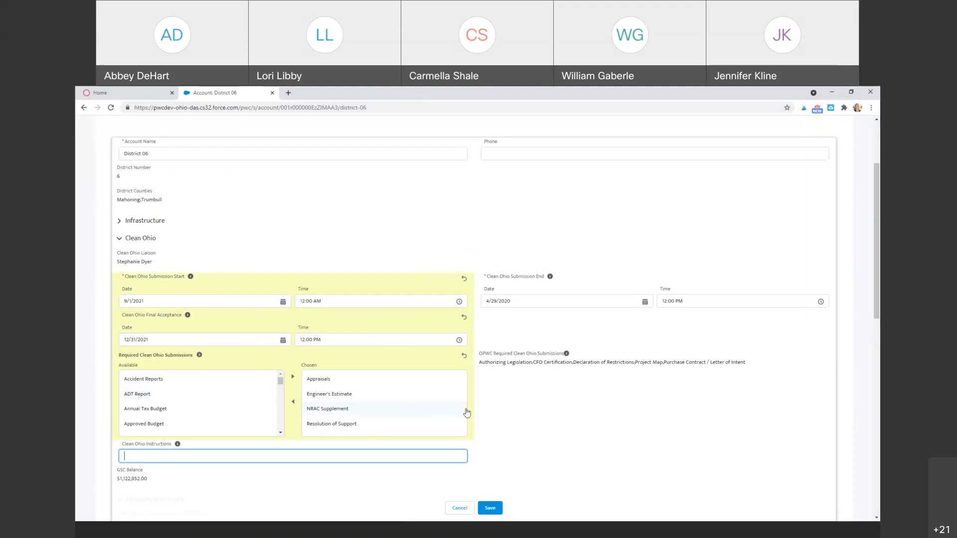
text(www.pwc.ohio.gov/Loans)
mouse_move(174, 447)
scroll(553, 432, down, 1)
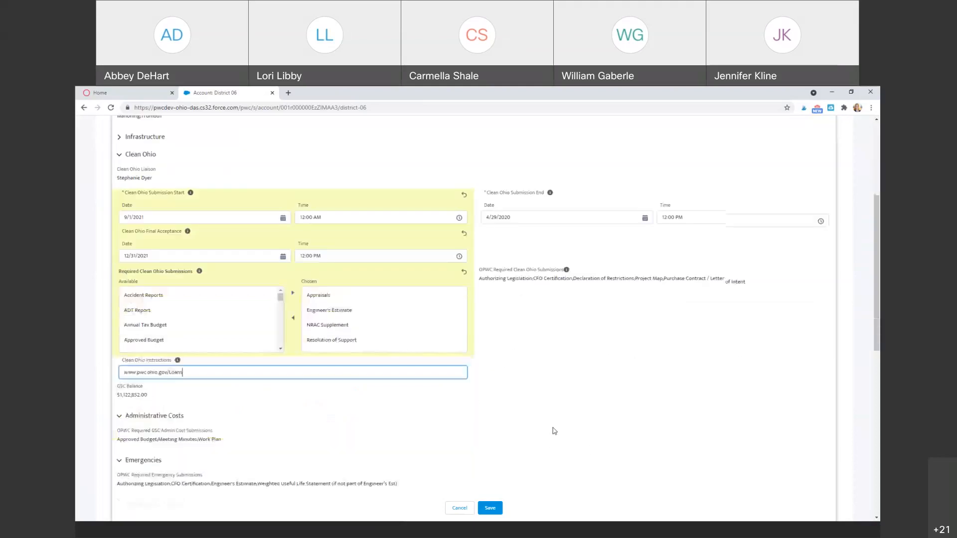
Set the Clean Ohio Submission End date to 10/31/2021.
click(534, 259)
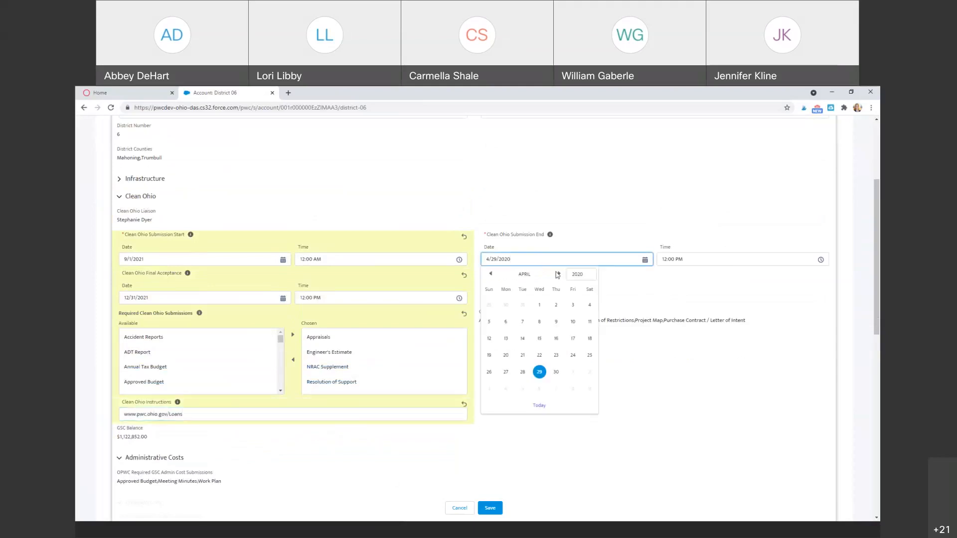
mouse_move(550, 235)
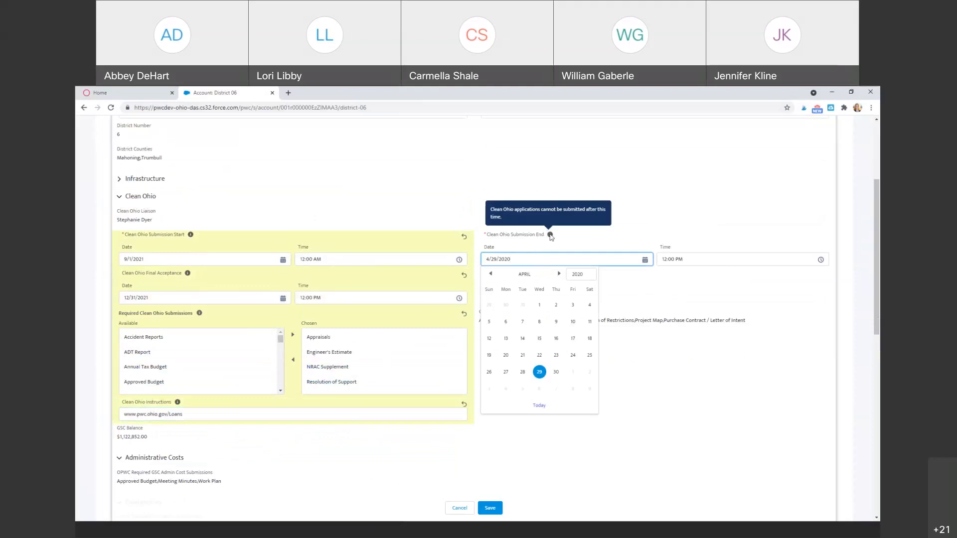
mouse_move(189, 276)
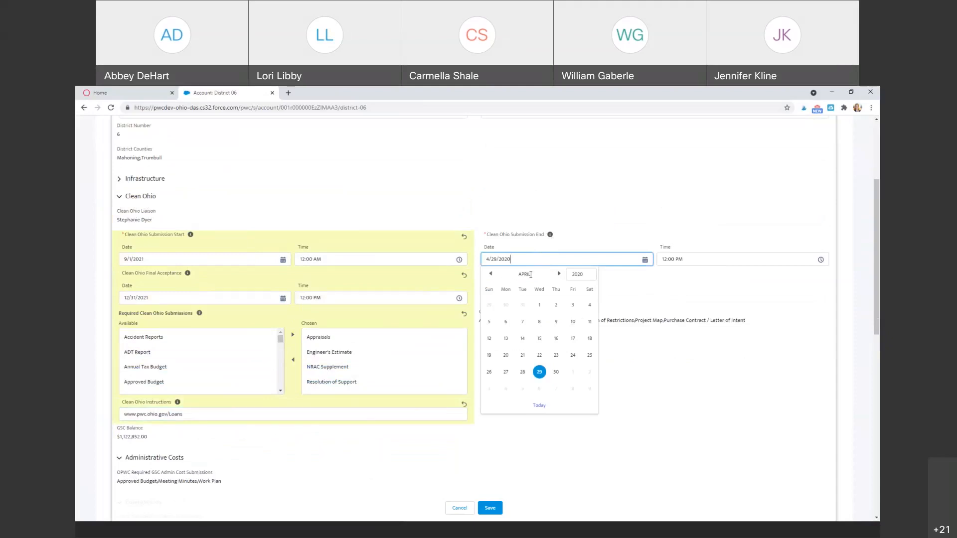
click(580, 277)
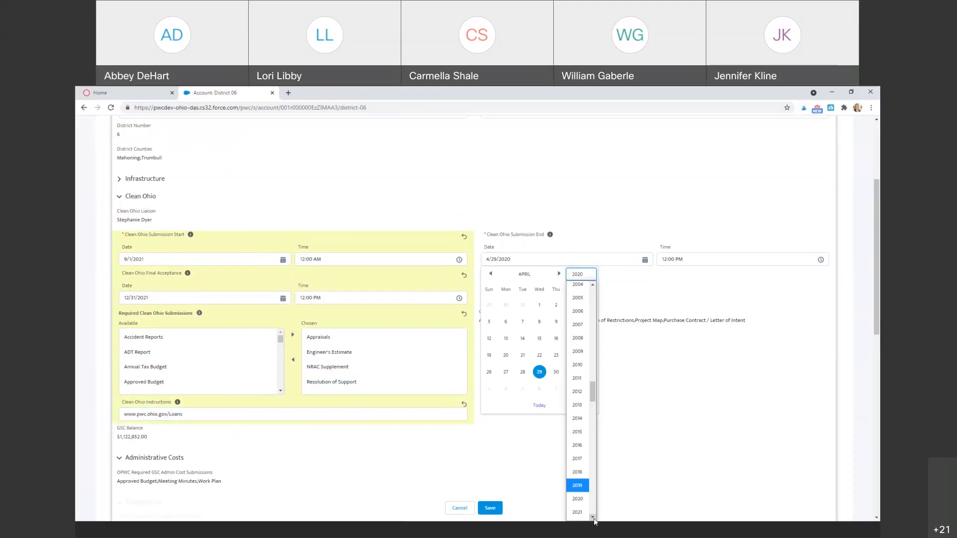
click(580, 513)
click(560, 274)
click(559, 274)
click(560, 274)
click(559, 274)
click(560, 273)
click(560, 274)
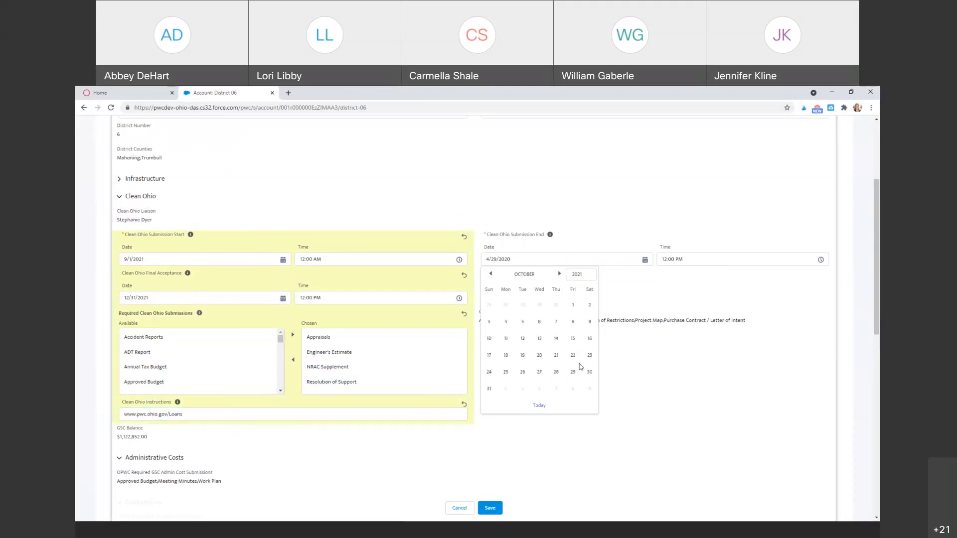
click(489, 389)
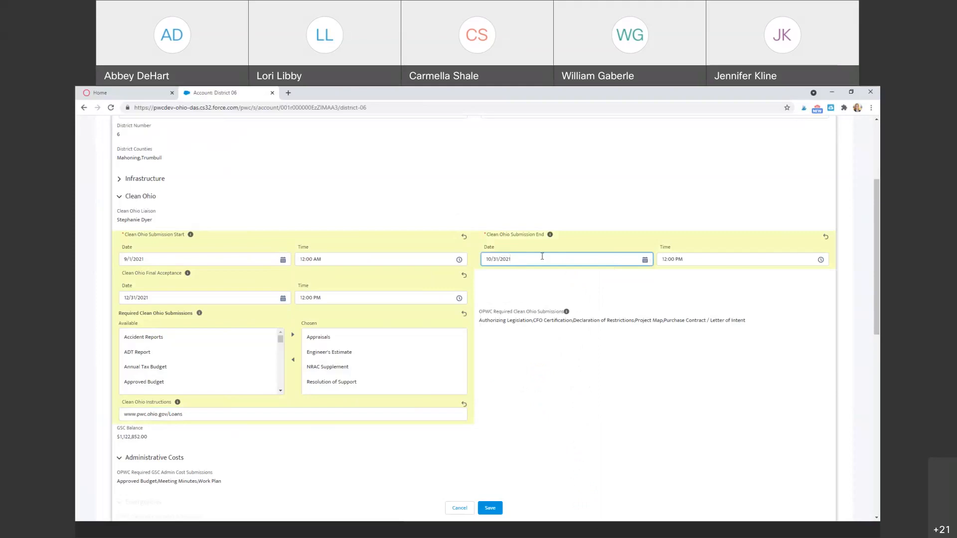
Set the Final Acceptance date to 11/12/2021.
click(283, 298)
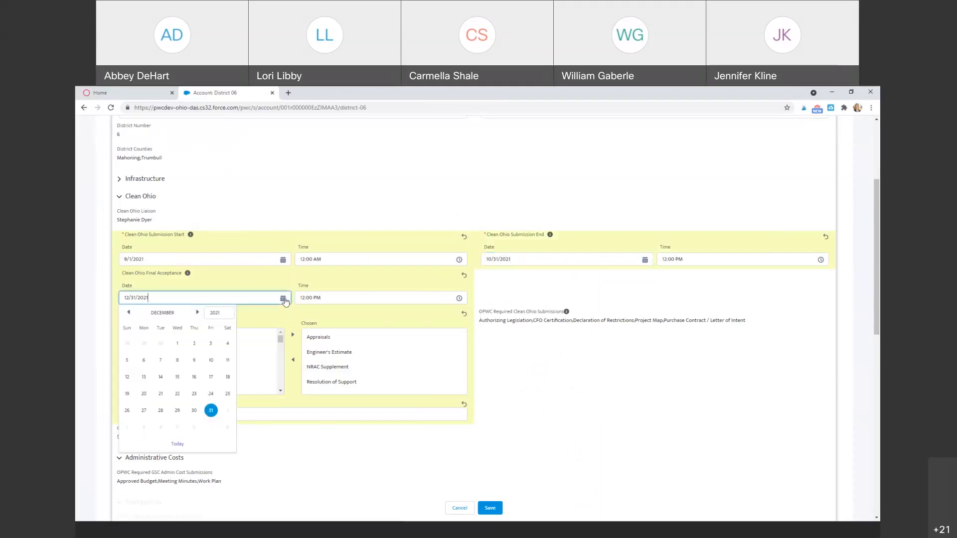
click(129, 312)
click(211, 360)
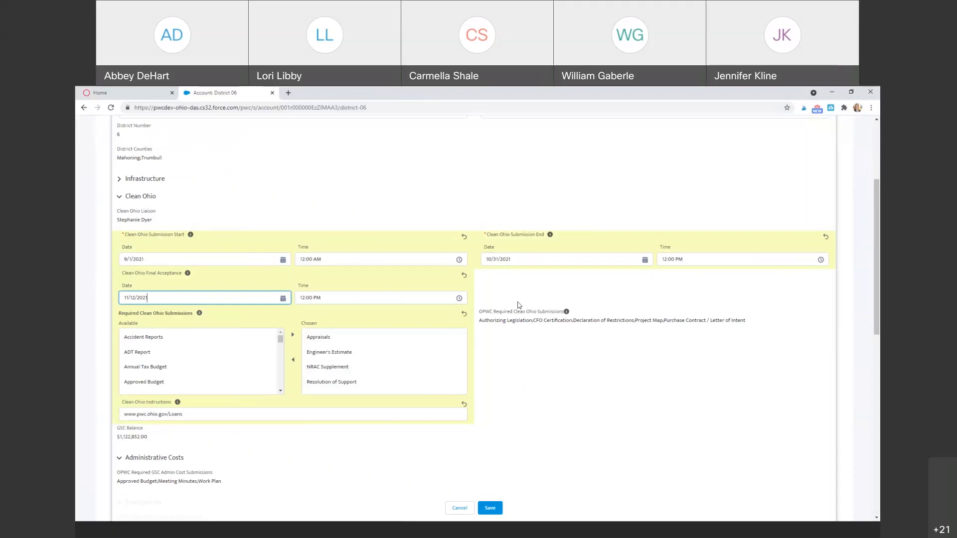
scroll(521, 291, down, 1)
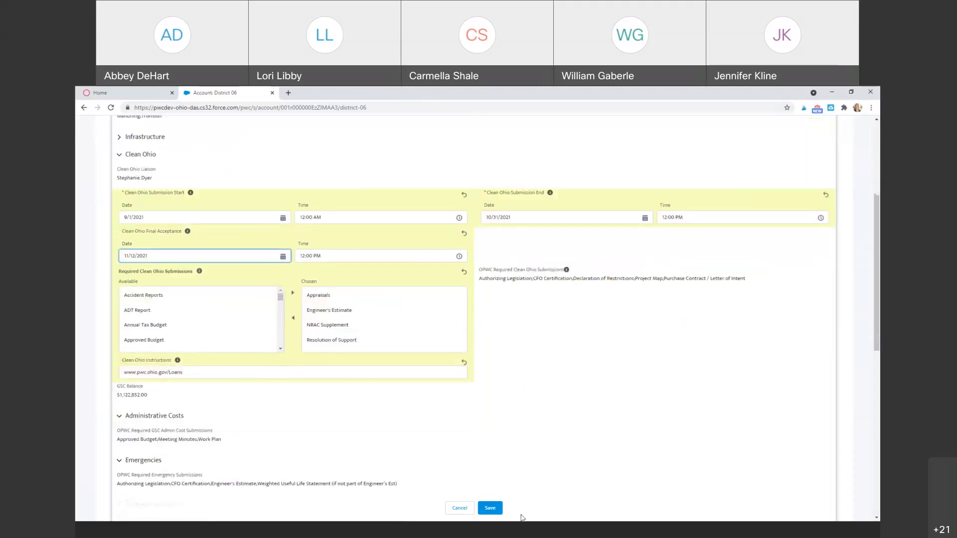
Save District 06's record with the new Clean Ohio dates and Loans instructions link.
click(491, 509)
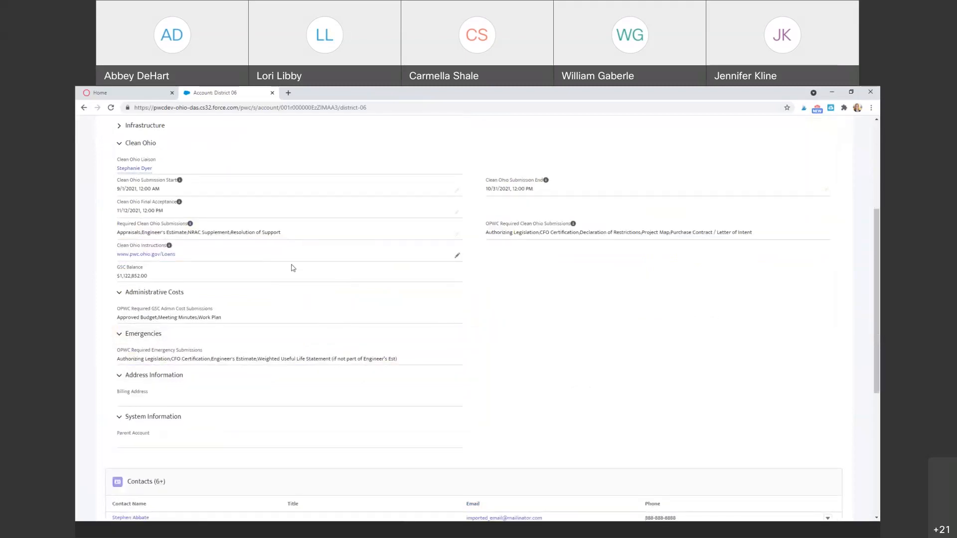
scroll(293, 268, up, 1)
scroll(293, 268, up, 2)
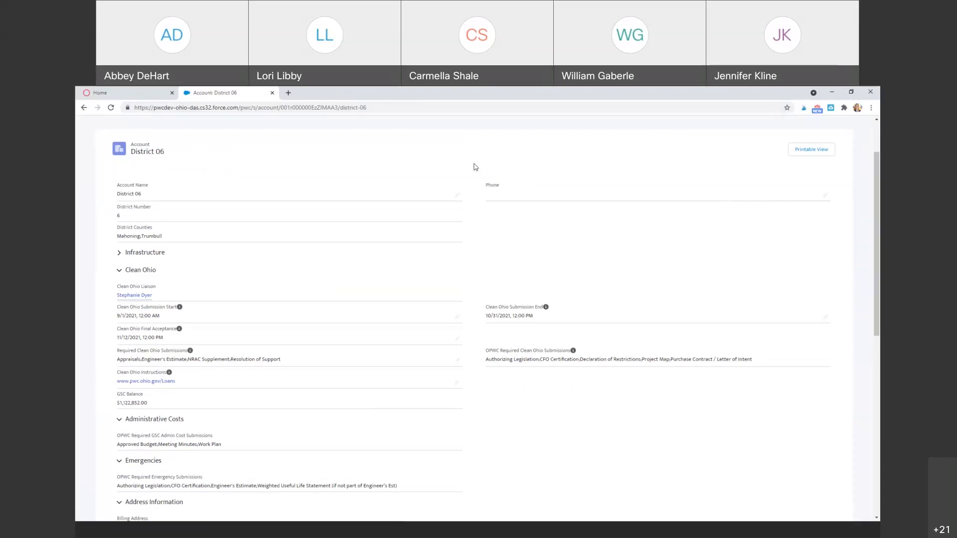
scroll(474, 169, down, 1)
scroll(471, 171, down, 1)
drag(116, 310, 143, 310)
triple_click(128, 310)
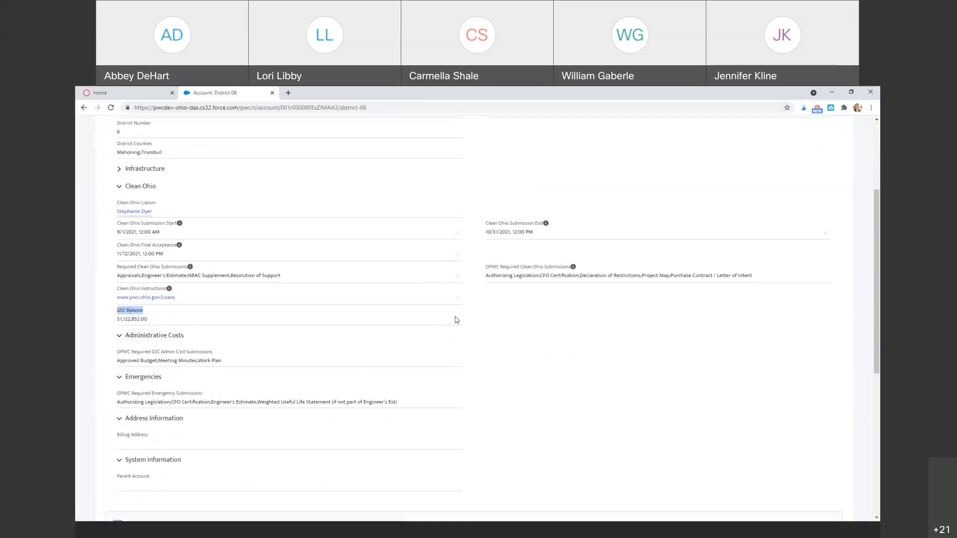
drag(145, 311, 116, 313)
click(154, 317)
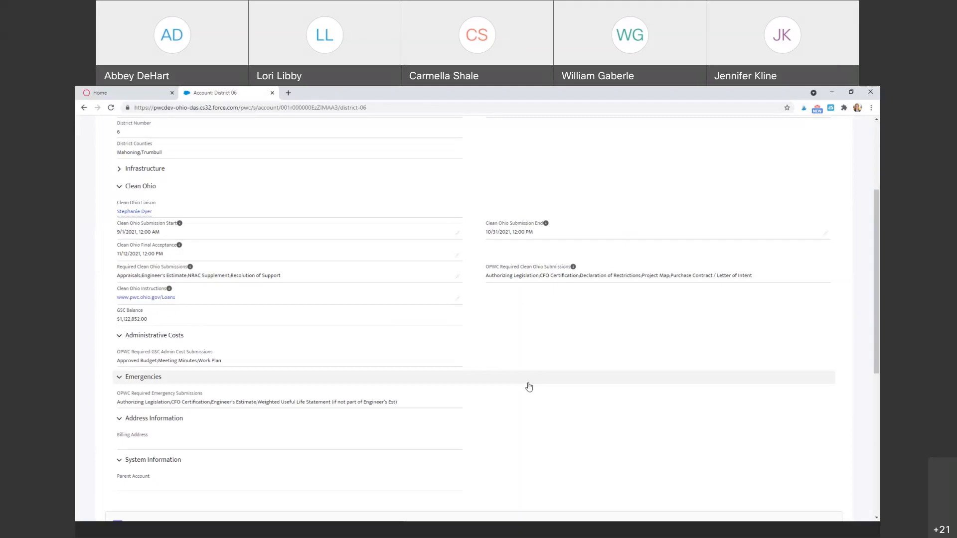
Scroll back up the portal home page listing all applications and projects.
scroll(529, 386, up, 3)
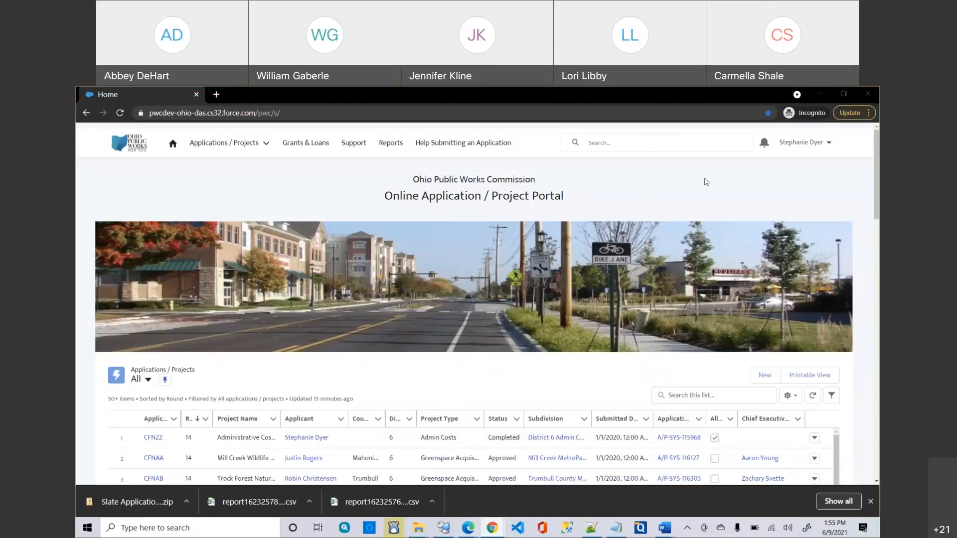
Reload the portal home page from the address bar to refresh the applications list.
click(707, 177)
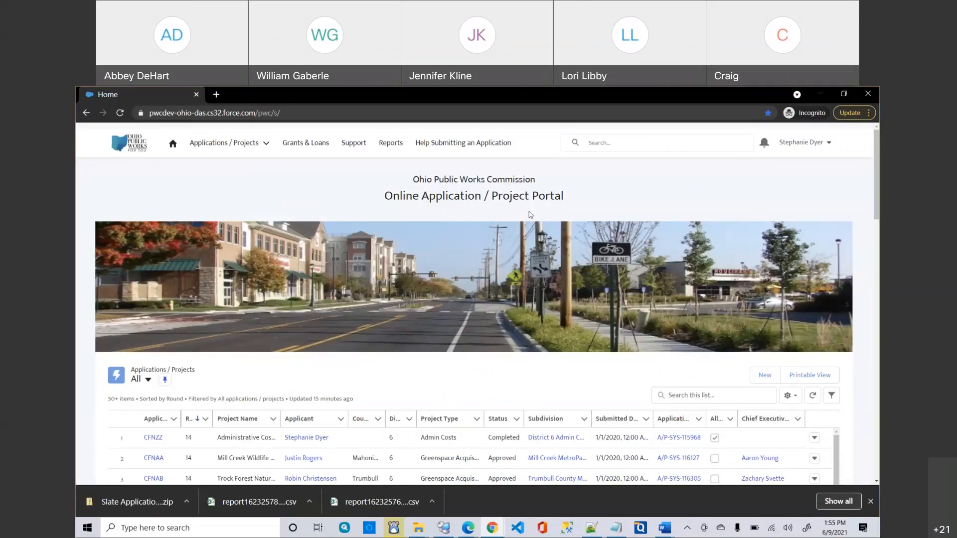
click(290, 112)
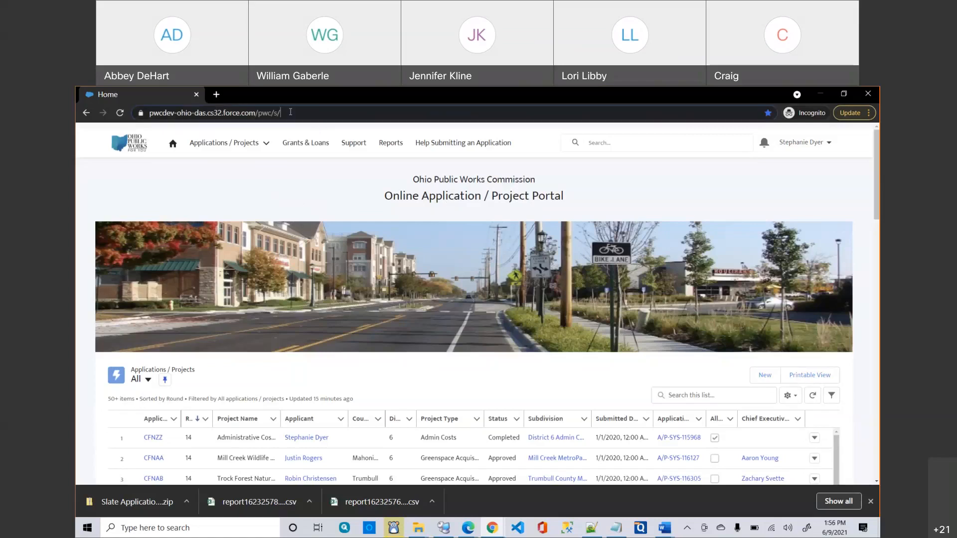
key(Return)
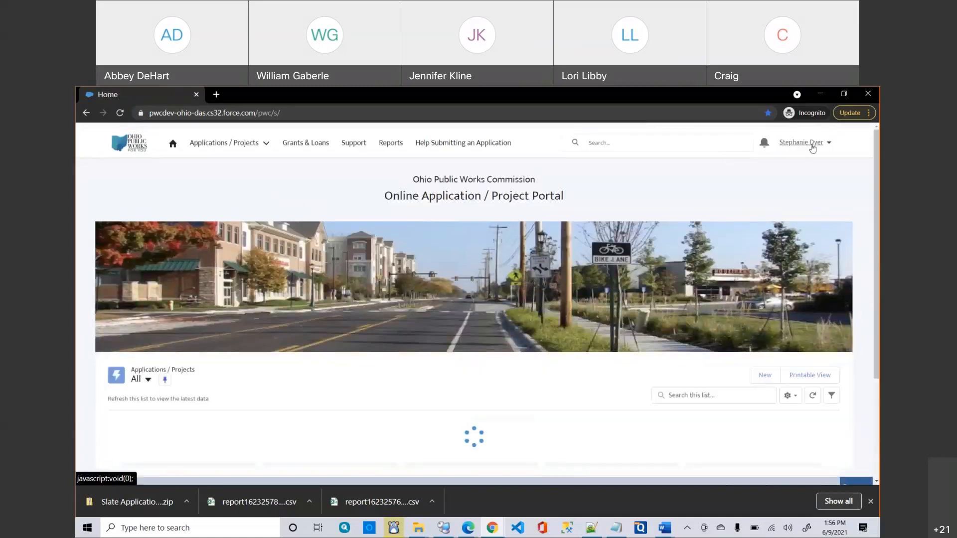
click(813, 144)
click(813, 144)
click(810, 144)
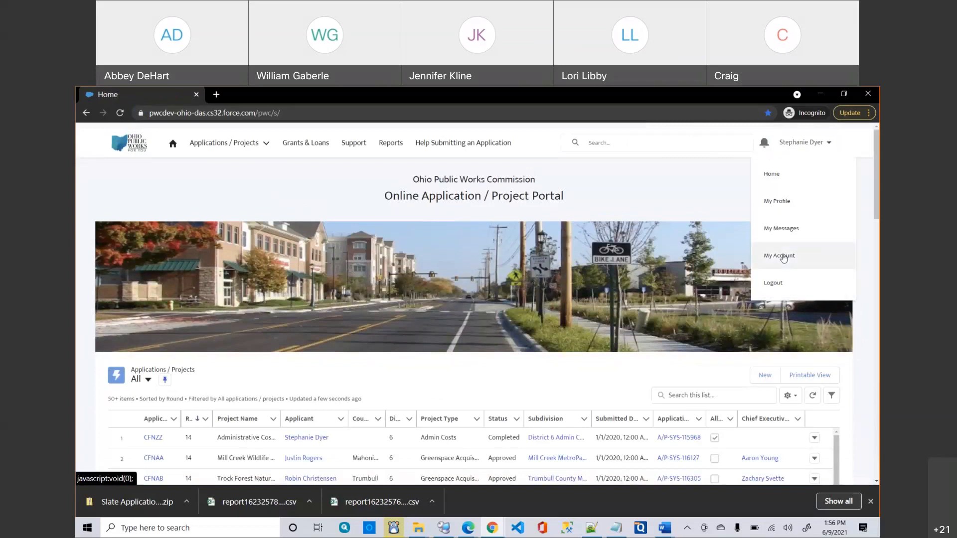
click(784, 258)
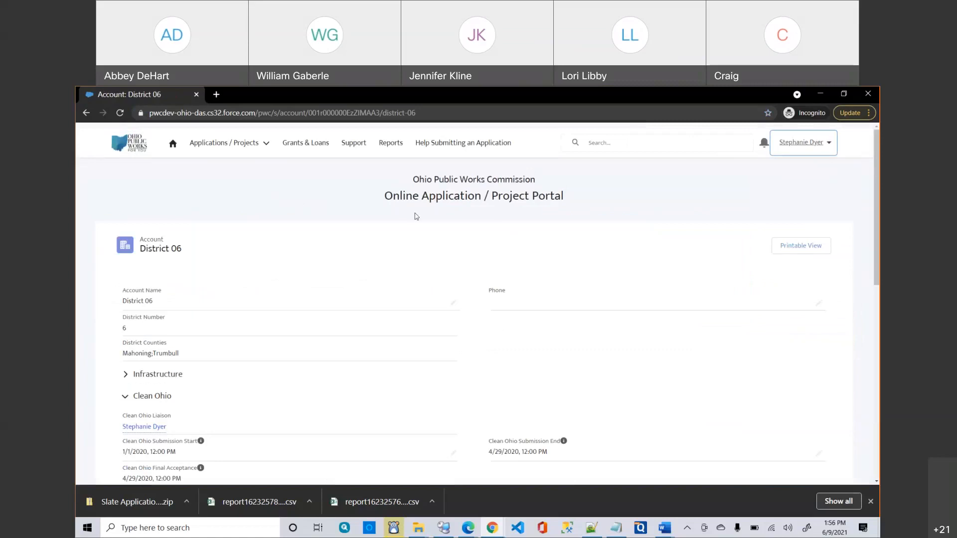
scroll(377, 349, down, 10)
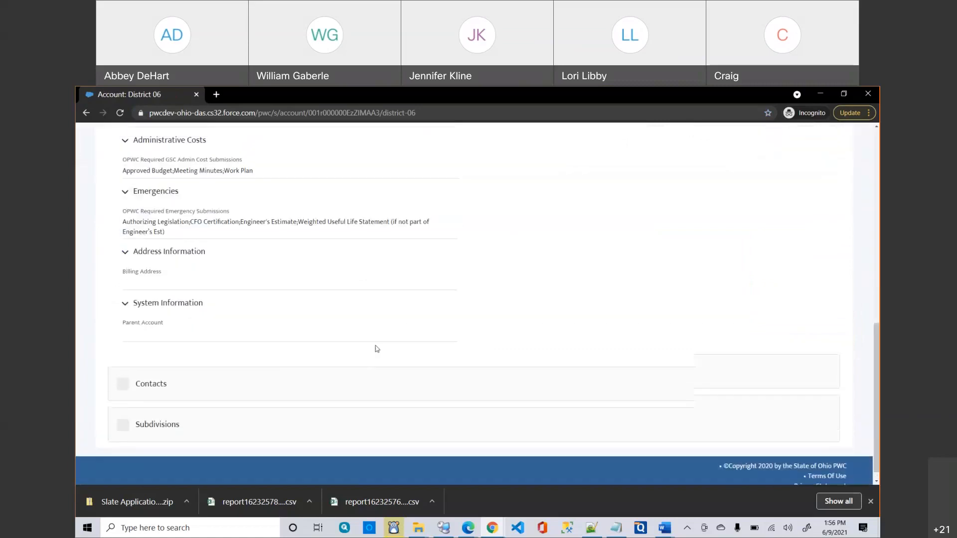
scroll(377, 349, up, 10)
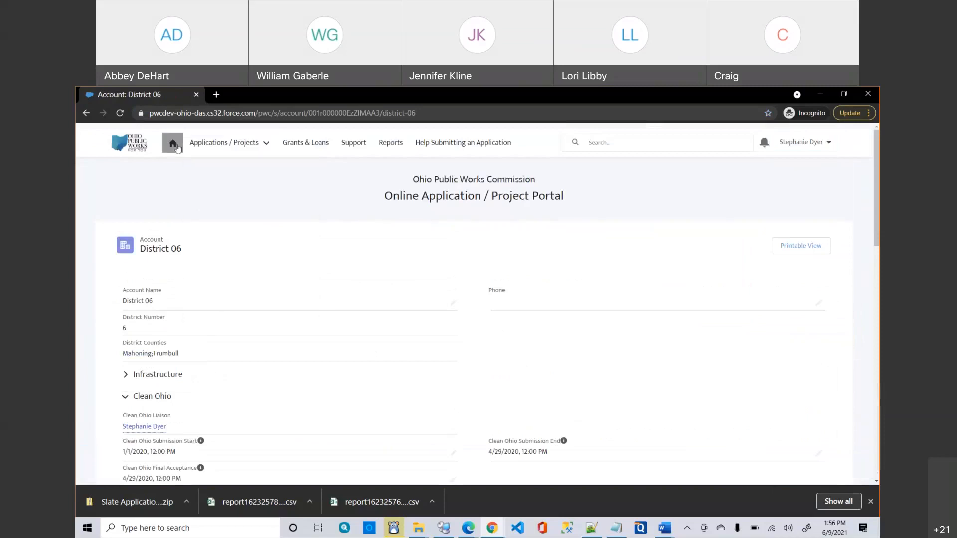
Go back to portal home and open the Applications / Projects list-view dropdown.
click(177, 149)
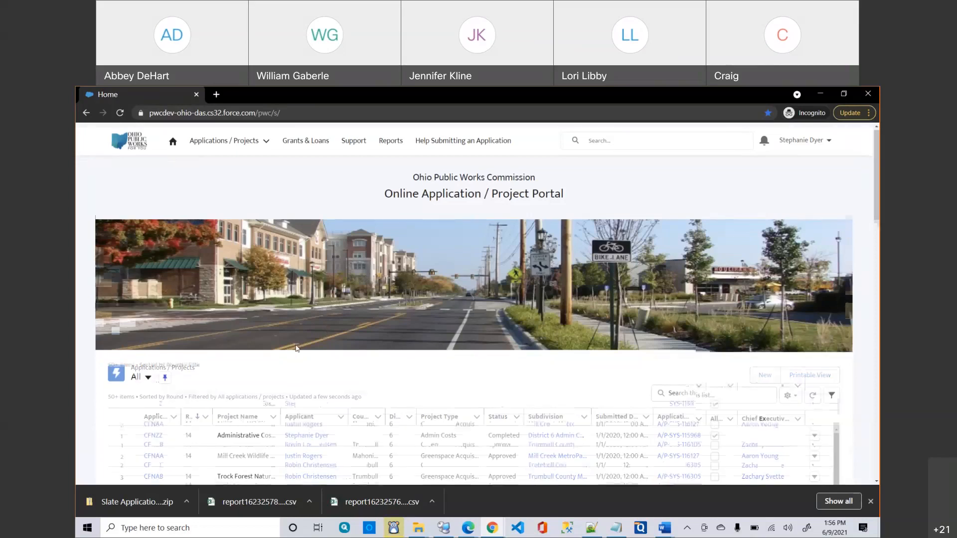
scroll(296, 348, down, 1)
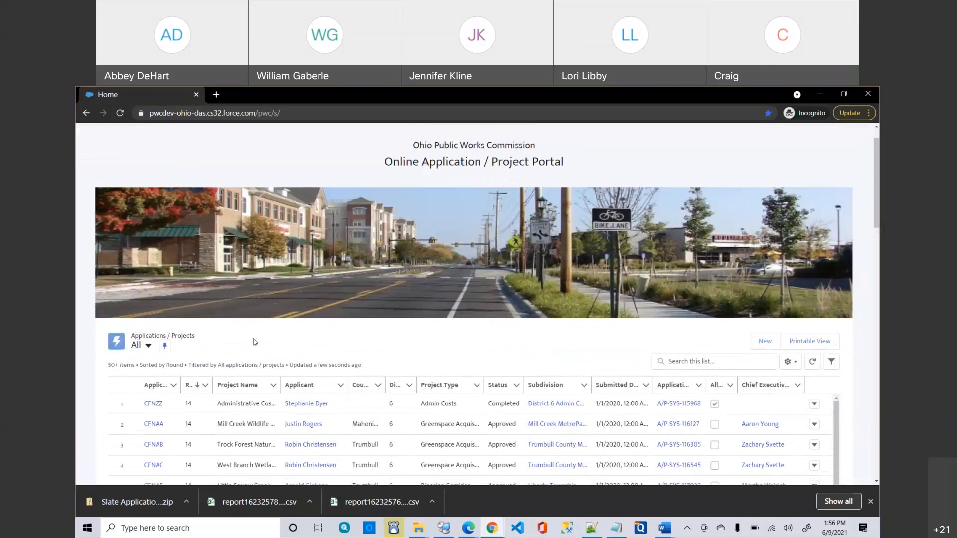
scroll(255, 342, down, 1)
scroll(257, 317, down, 1)
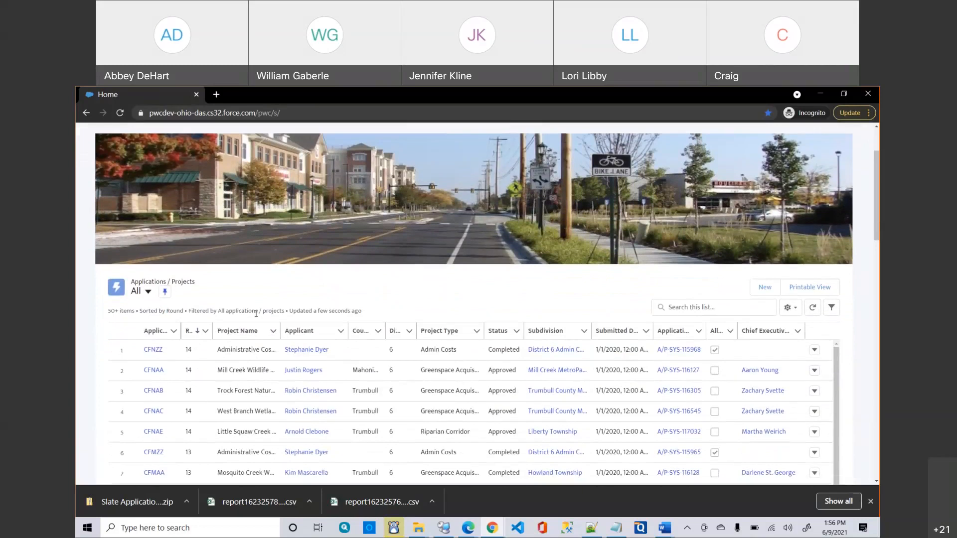
click(145, 296)
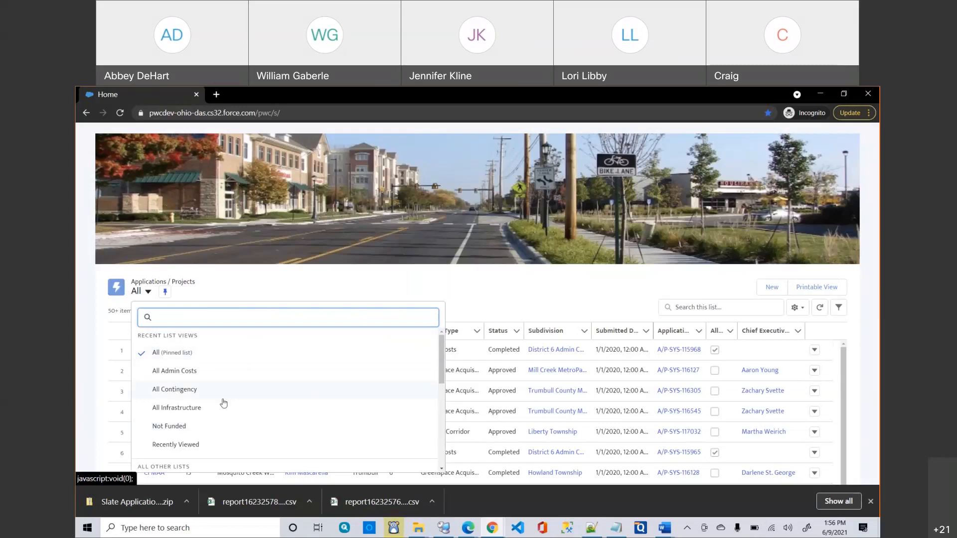
Browse the saved list views, then switch the Applications / Projects list to Recently Viewed.
scroll(224, 404, down, 1)
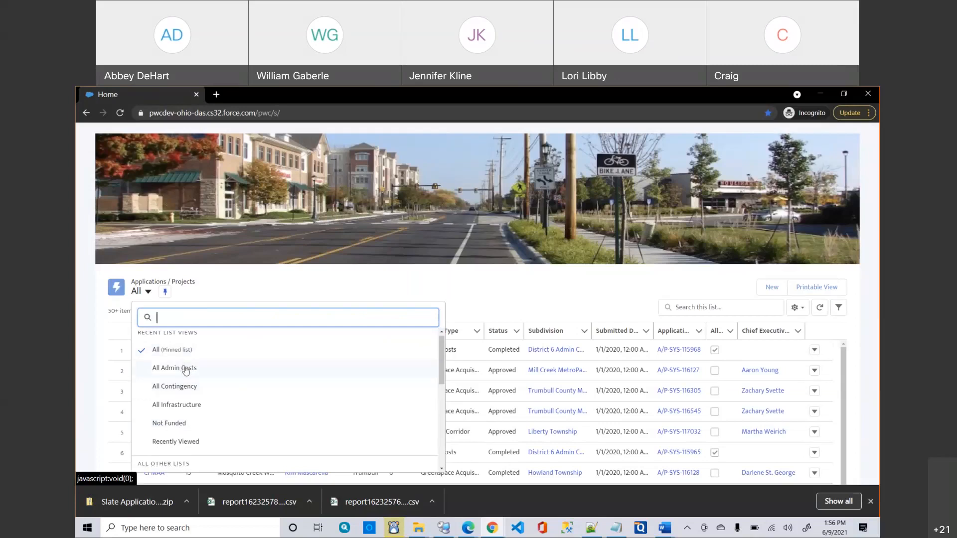
scroll(218, 387, down, 1)
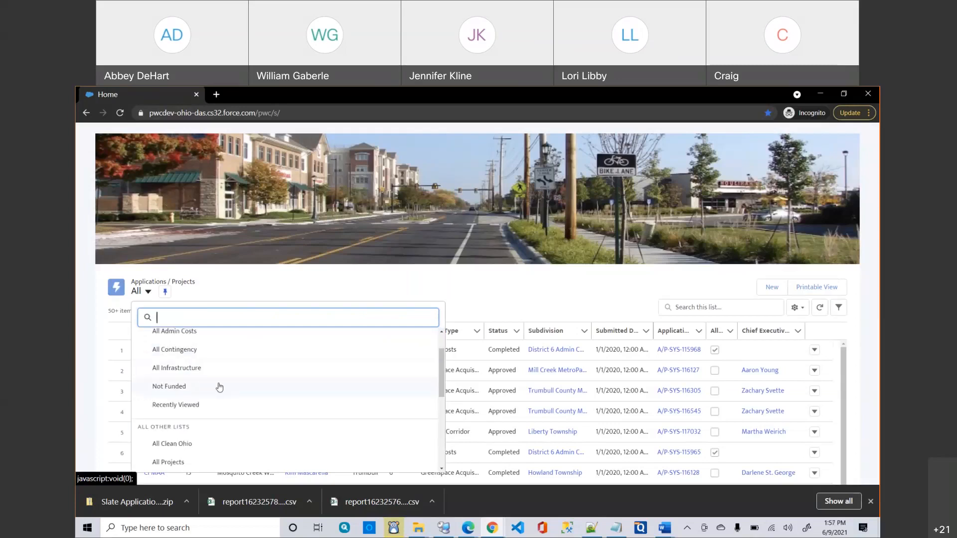
scroll(219, 387, down, 1)
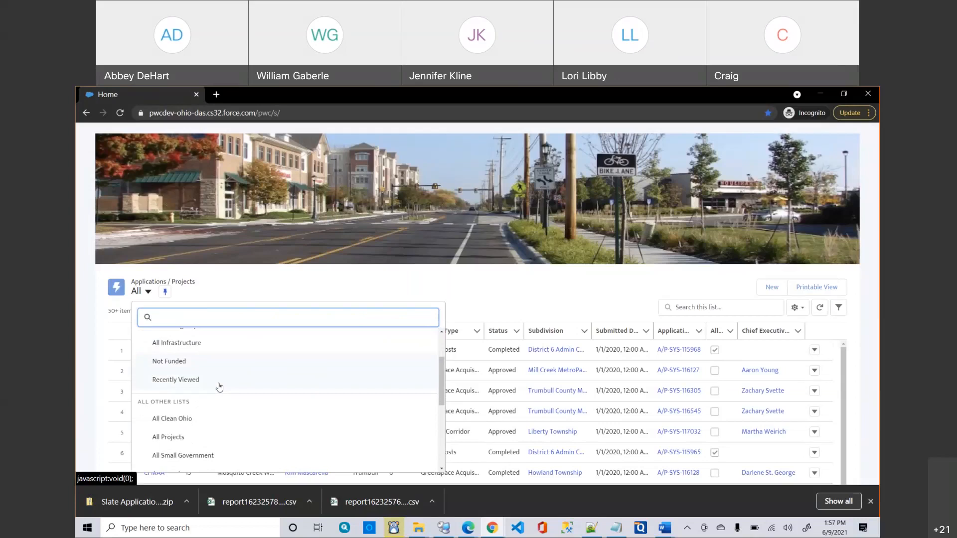
scroll(219, 387, down, 1)
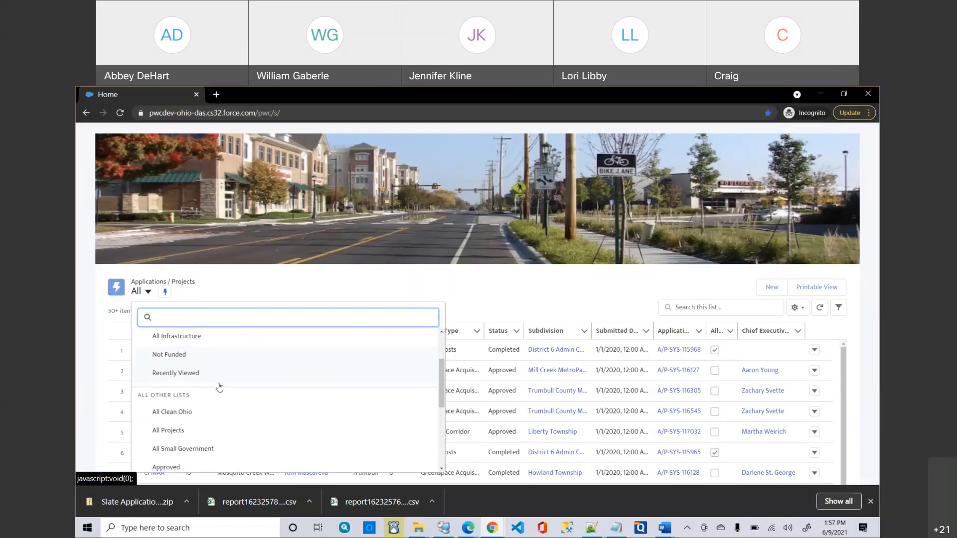
scroll(218, 387, down, 3)
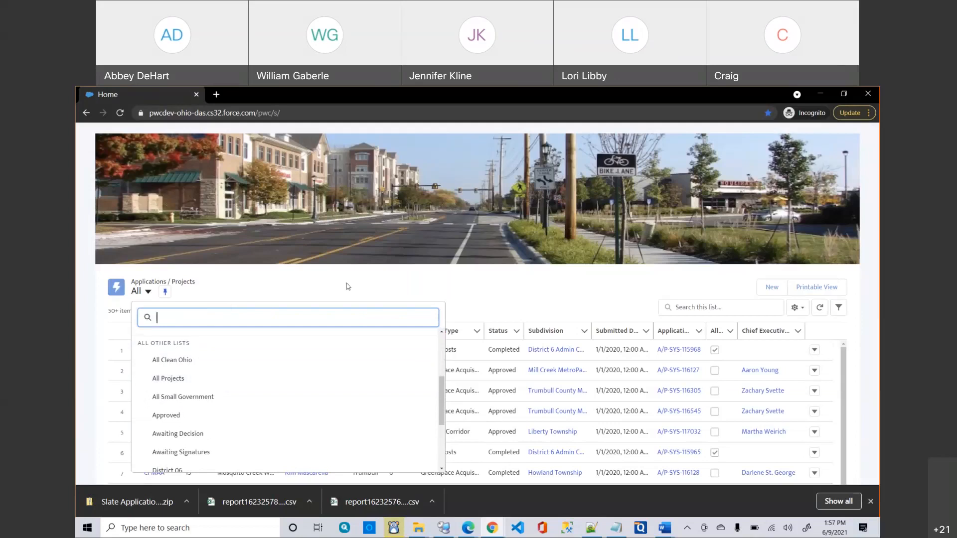
click(402, 285)
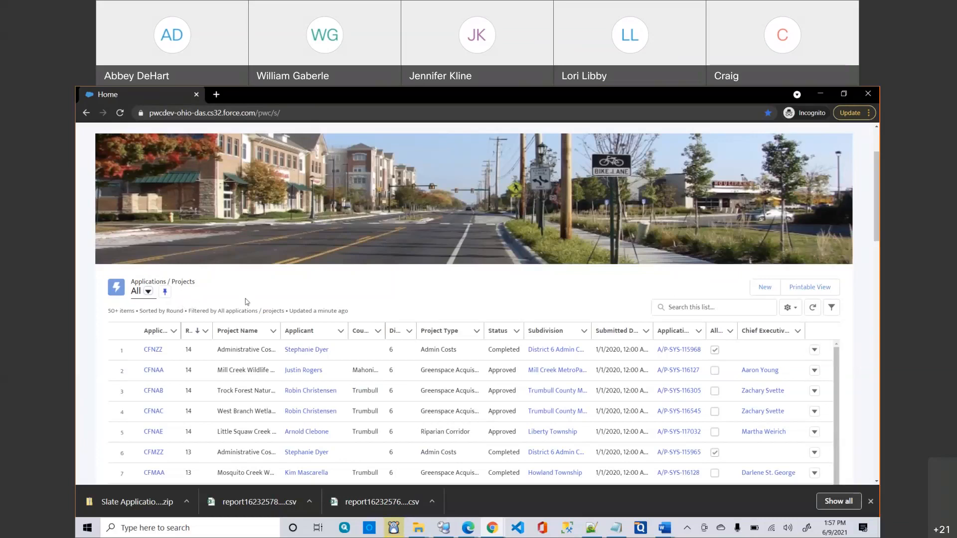
scroll(247, 301, down, 1)
scroll(246, 302, down, 2)
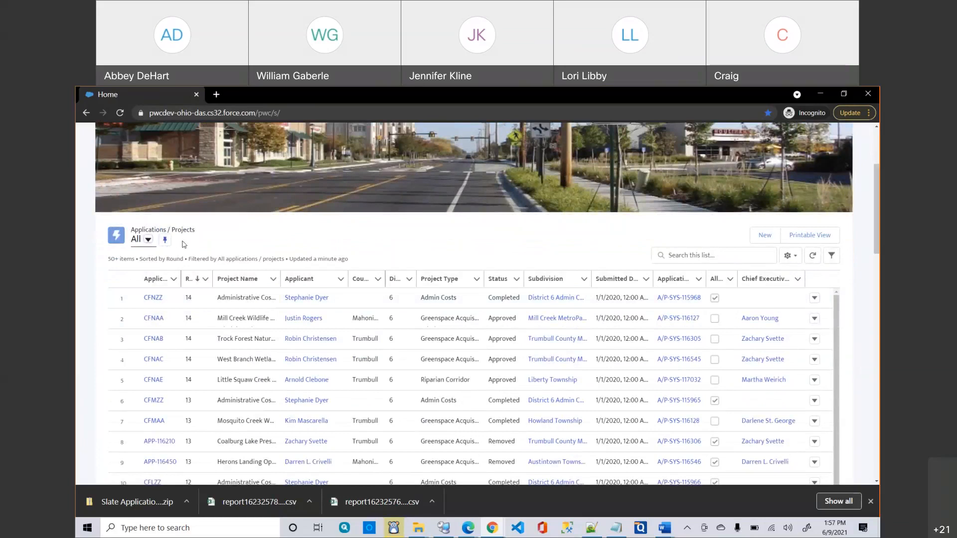
click(147, 241)
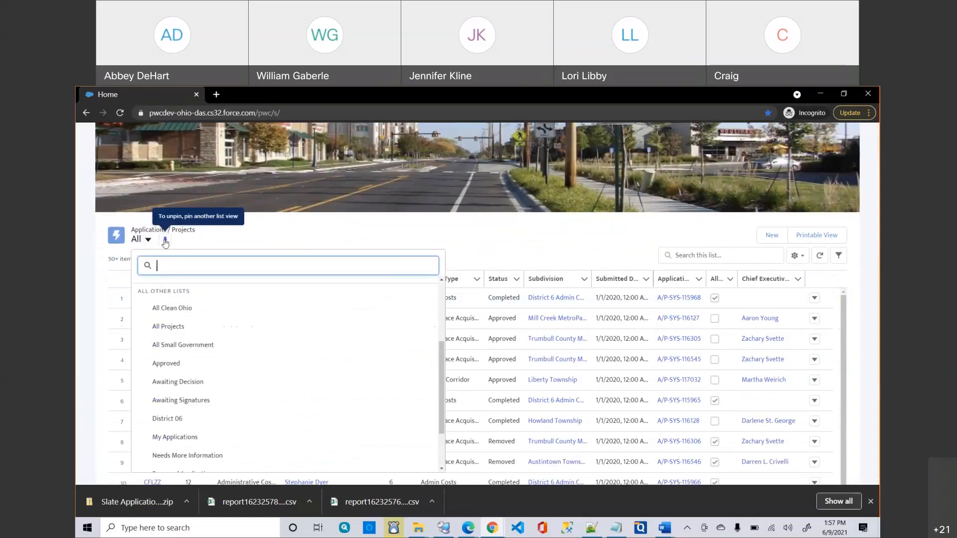
scroll(222, 297, down, 2)
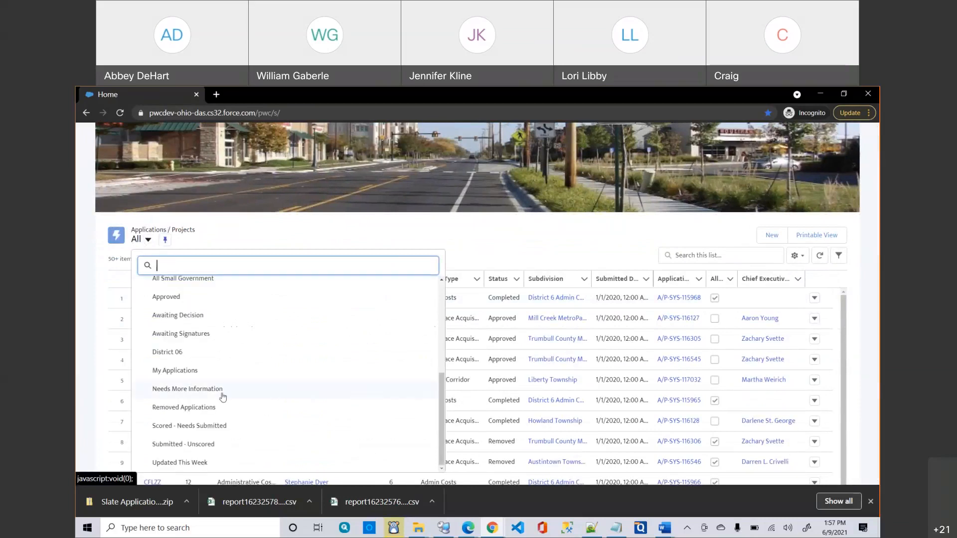
scroll(222, 397, up, 4)
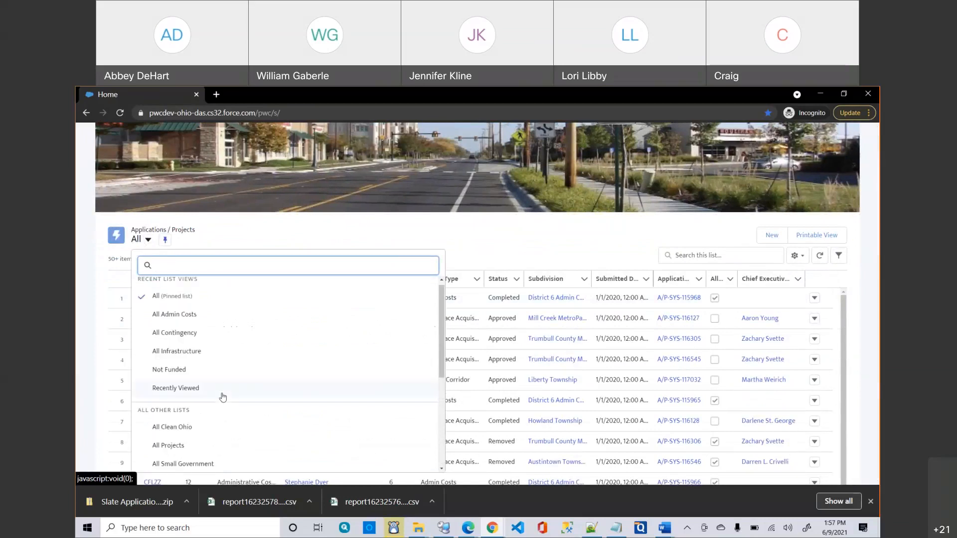
click(169, 392)
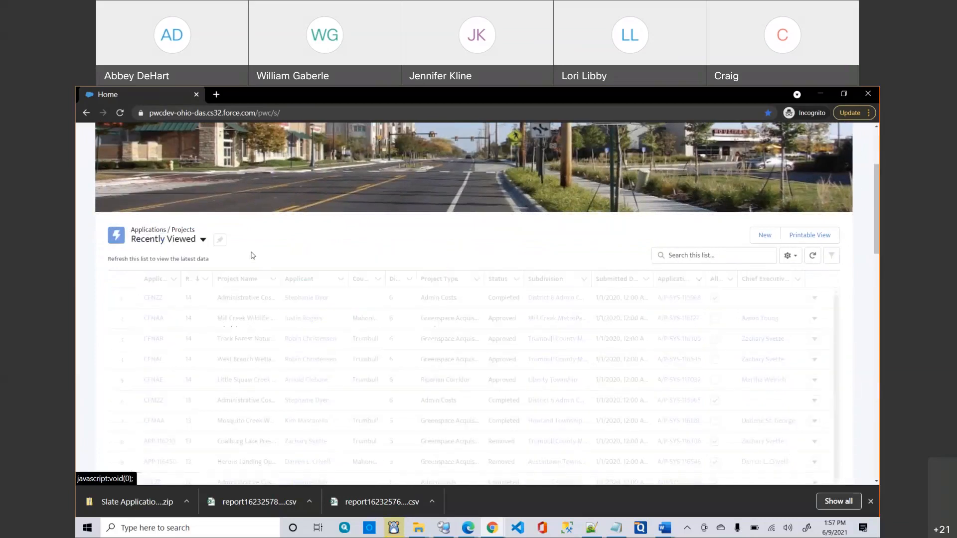
Switch the Applications / Projects list back to the 'All (Pinned list)' view.
scroll(360, 319, up, 2)
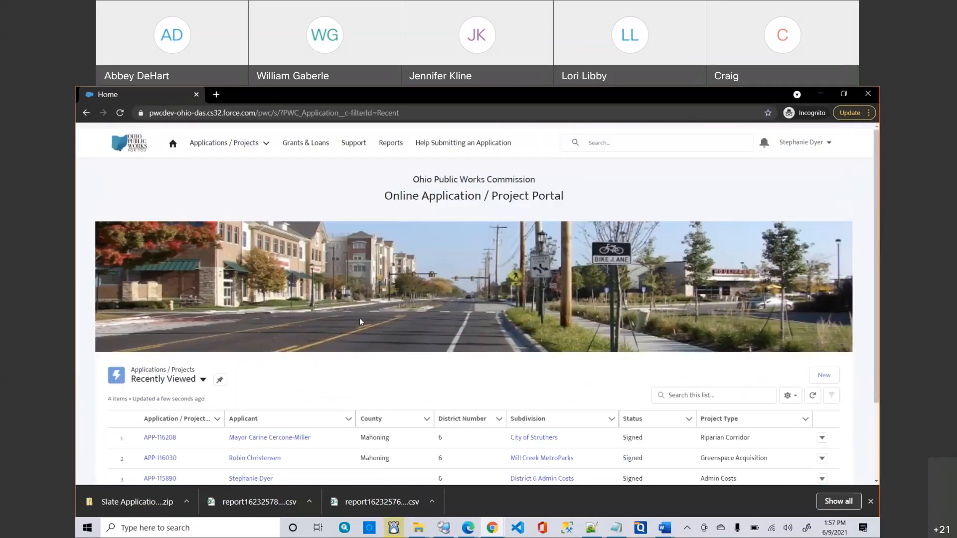
scroll(360, 319, down, 2)
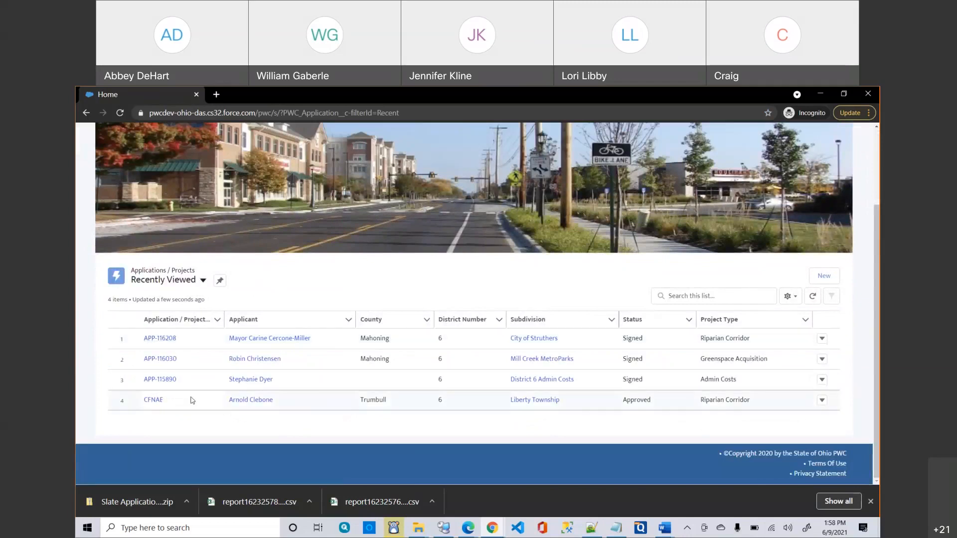
click(185, 284)
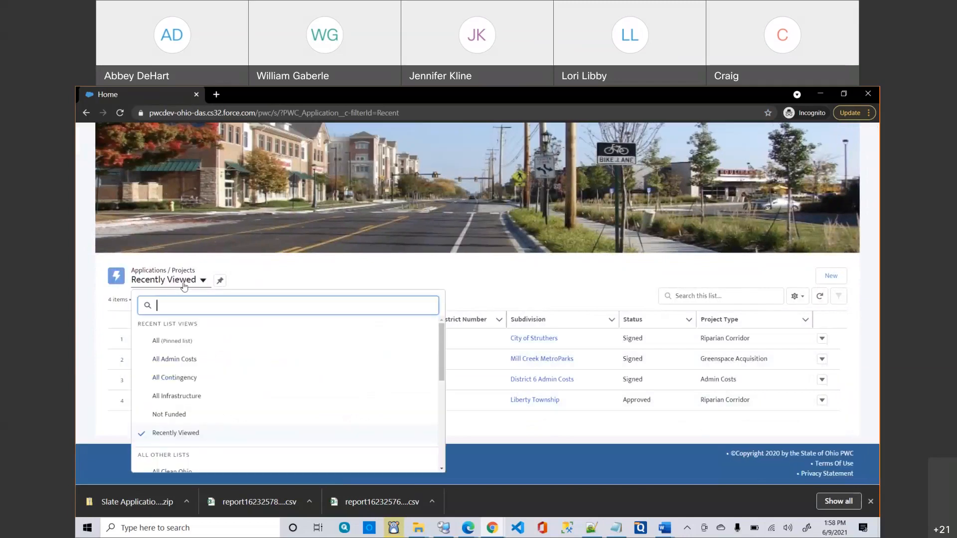
scroll(193, 402, down, 2)
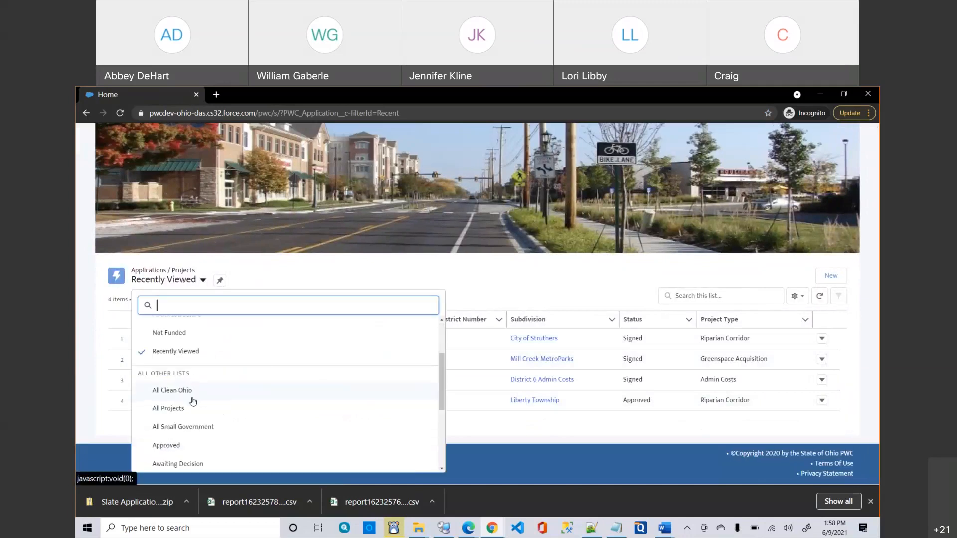
scroll(193, 401, down, 4)
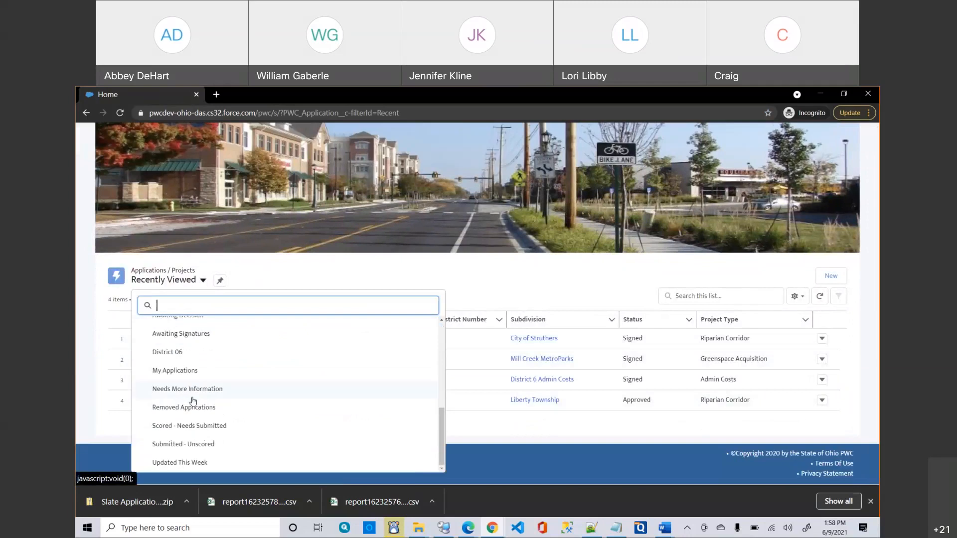
scroll(193, 401, up, 6)
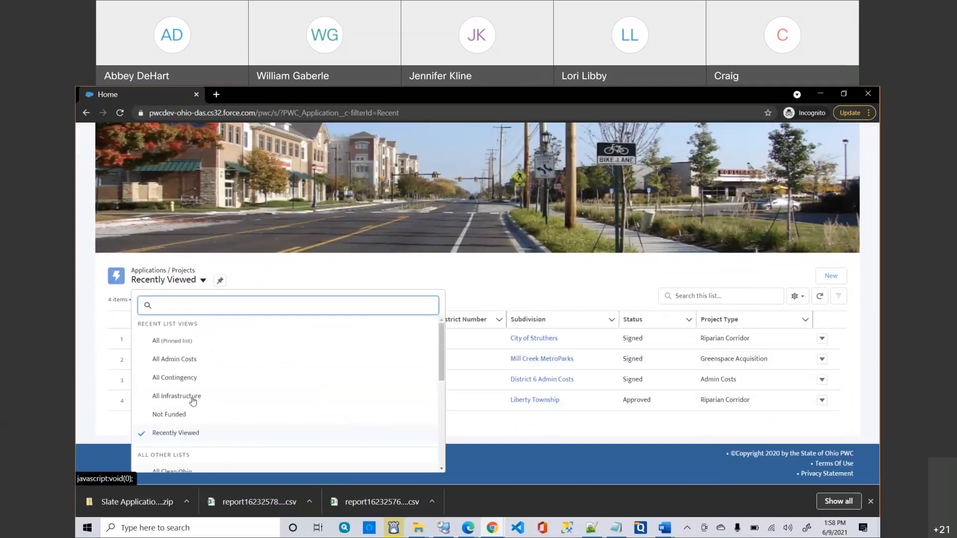
click(172, 343)
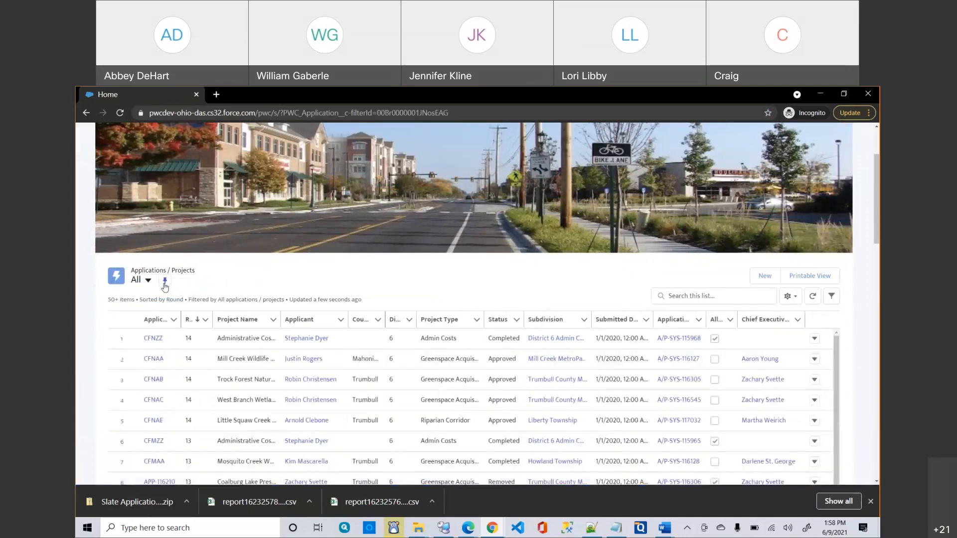
scroll(165, 288, up, 2)
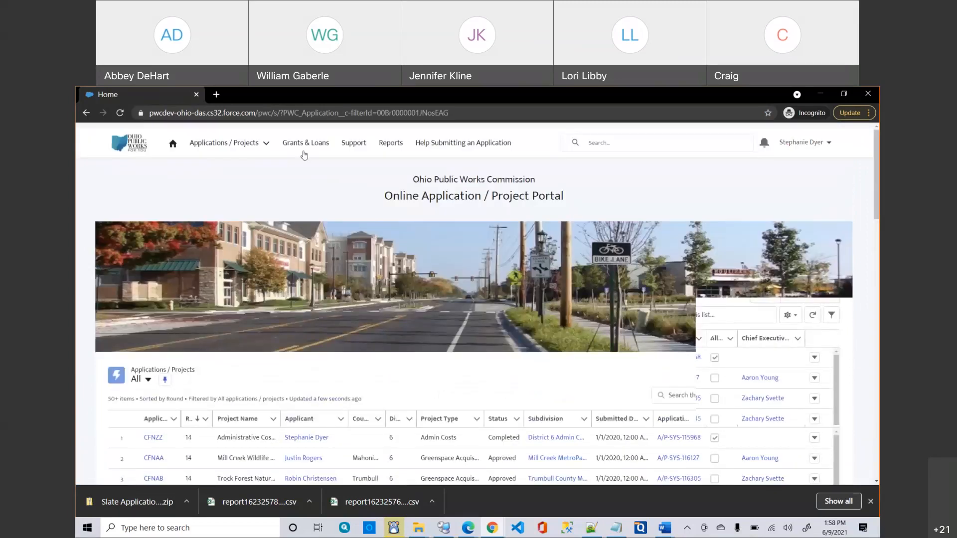
Open All Applications from the Applications / Projects menu, then return to portal home.
click(302, 146)
click(235, 149)
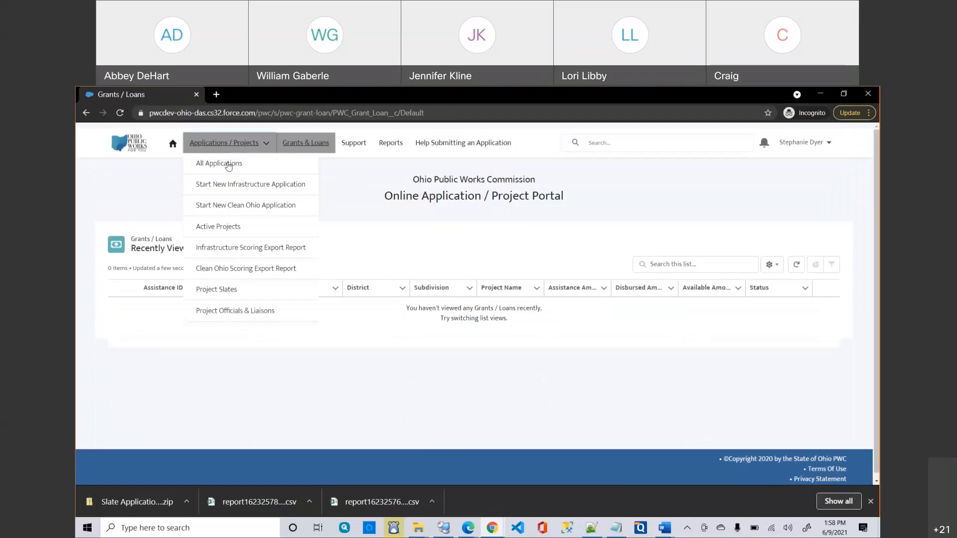
click(227, 164)
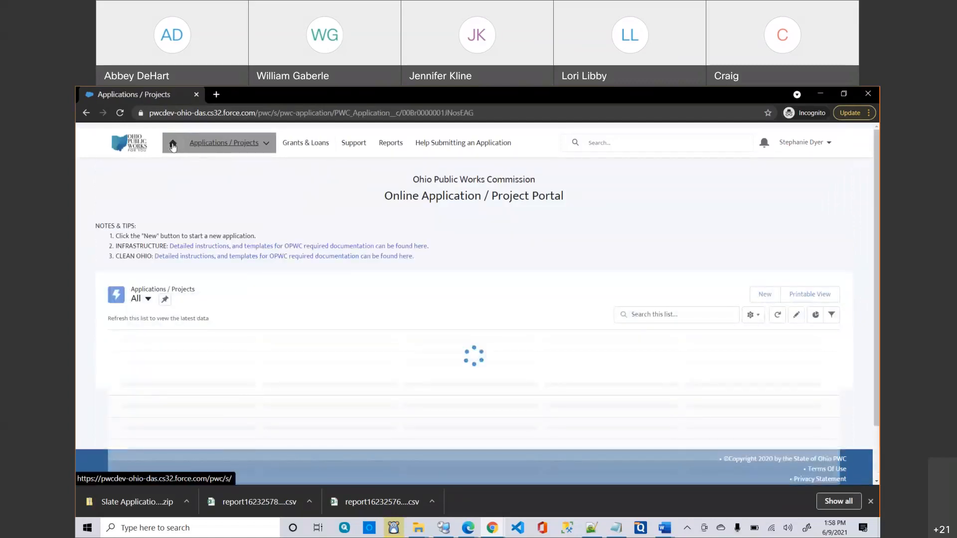
click(173, 145)
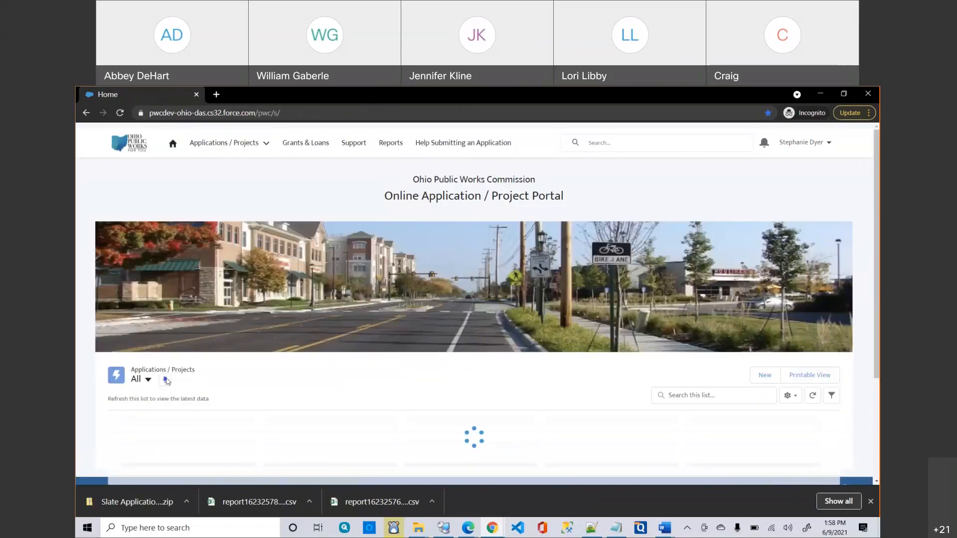
Sort the All applications list by Project Name, descending.
scroll(423, 344, down, 1)
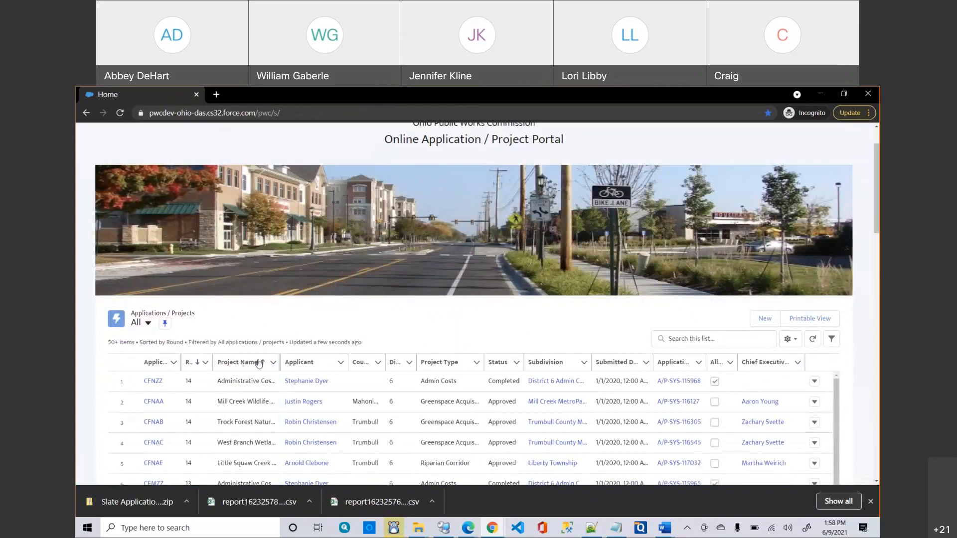
scroll(317, 332, down, 1)
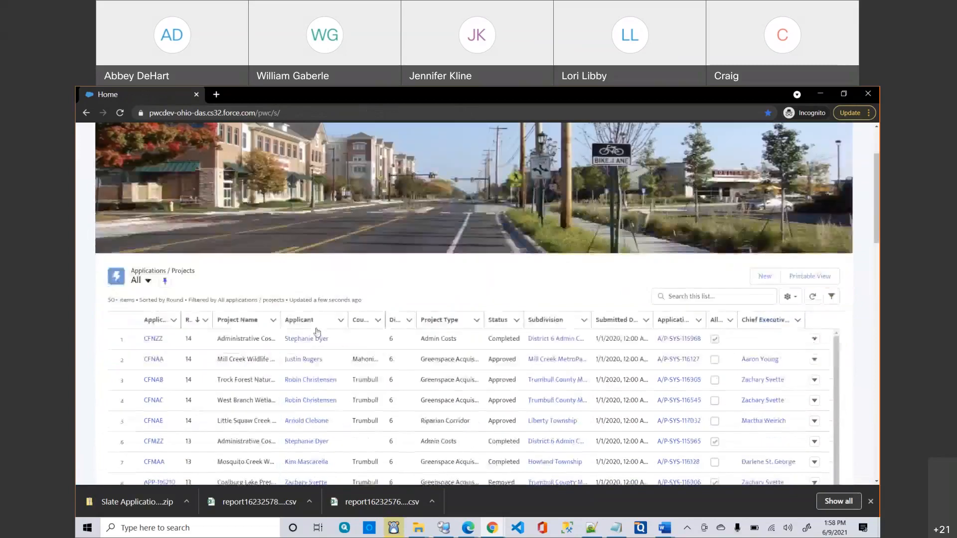
click(245, 327)
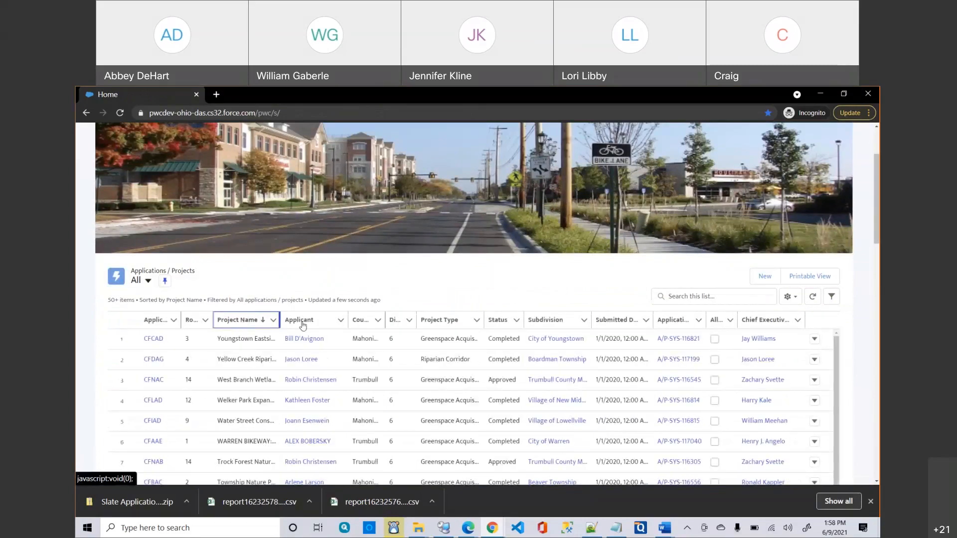
Sort the applications list by Applicant, descending, then focus the list search box.
click(303, 324)
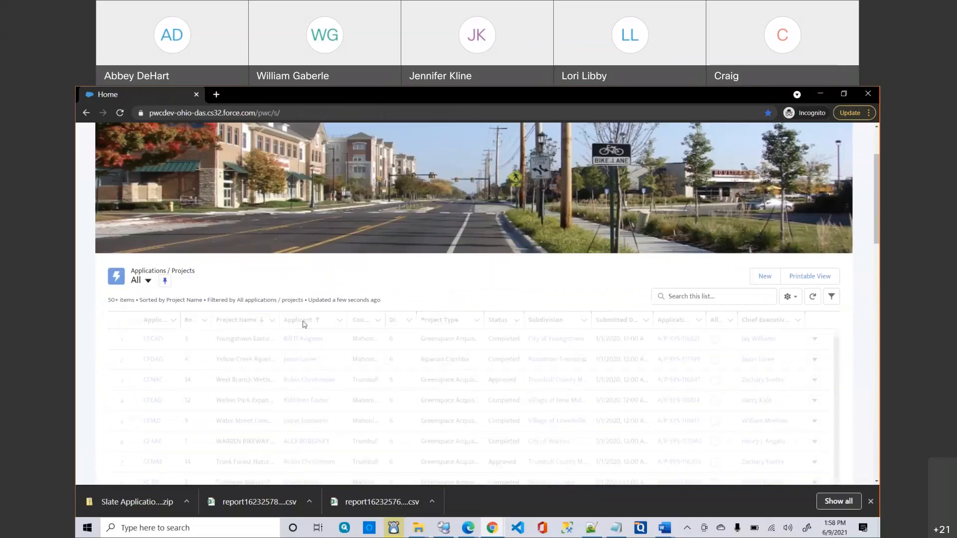
click(303, 323)
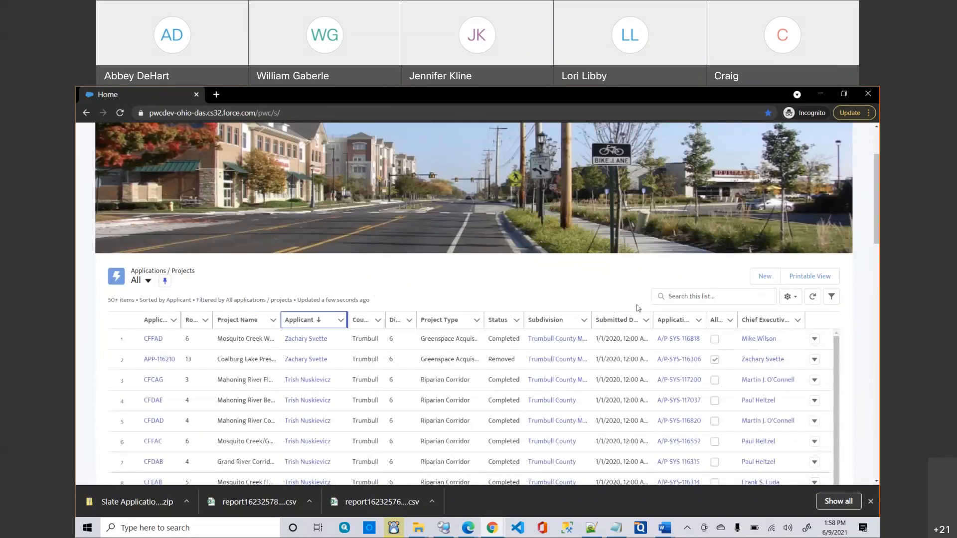
scroll(582, 313, up, 1)
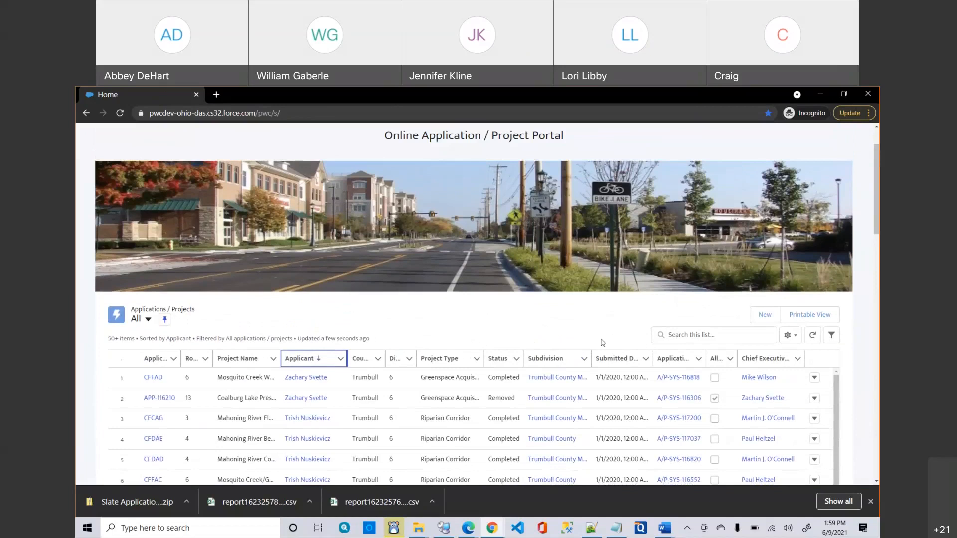
click(672, 335)
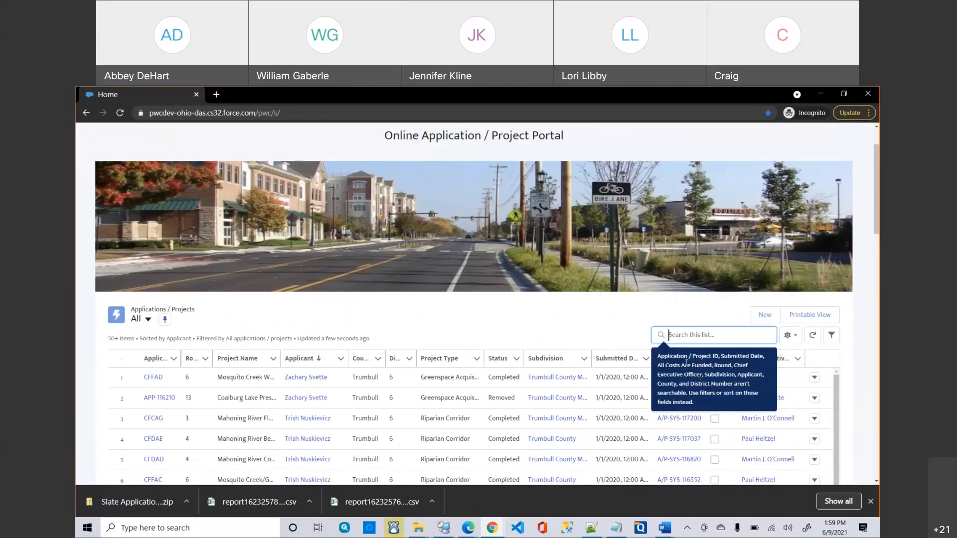
text(Mosquito)
key(Return)
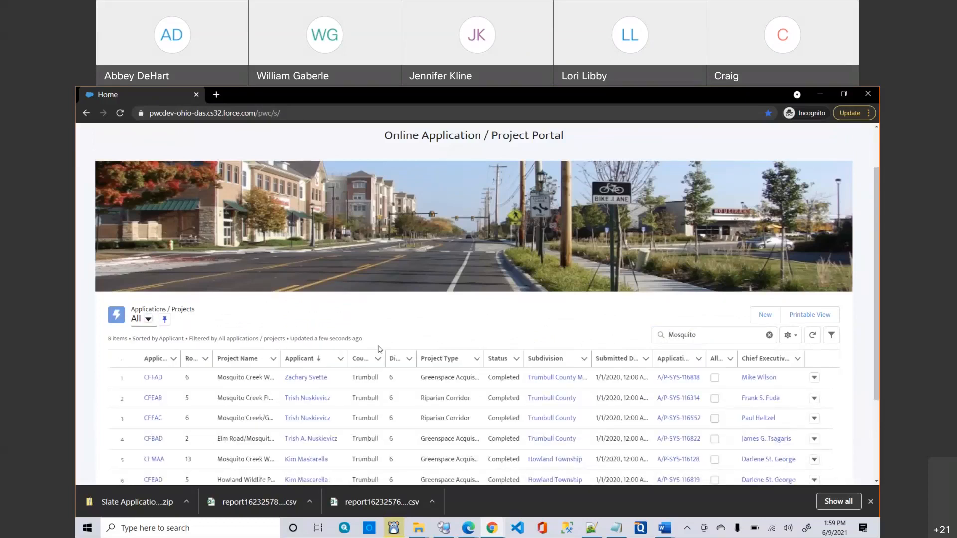
scroll(245, 398, down, 1)
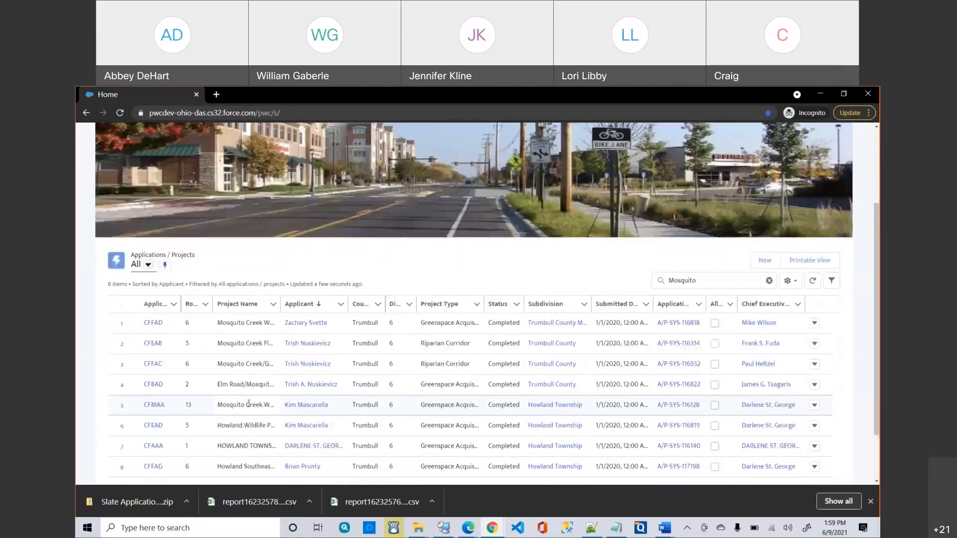
scroll(248, 405, down, 1)
scroll(637, 300, up, 2)
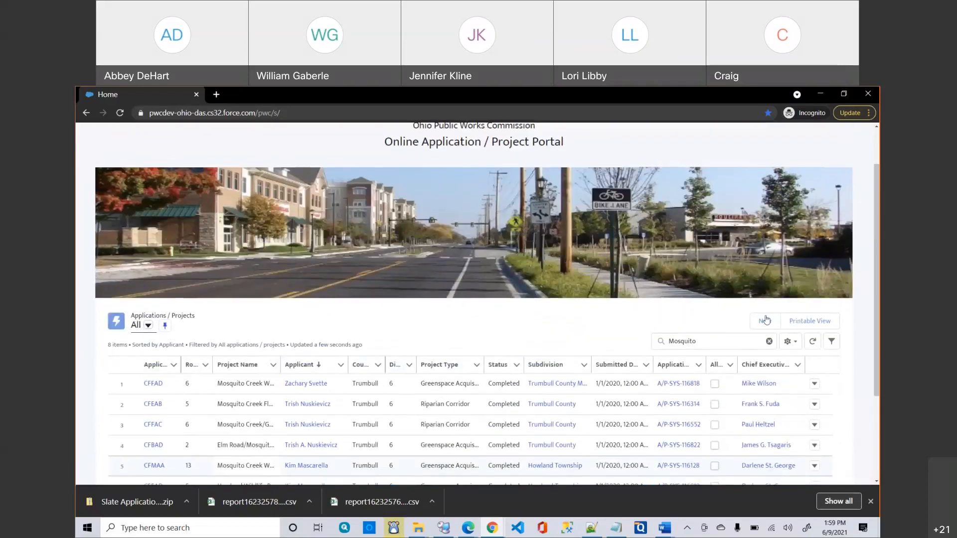
click(768, 341)
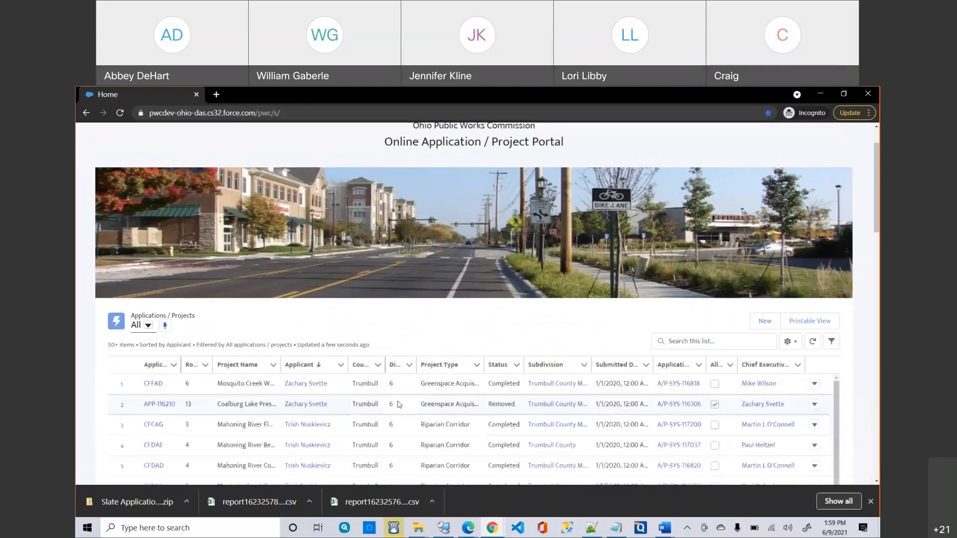
scroll(379, 356, down, 1)
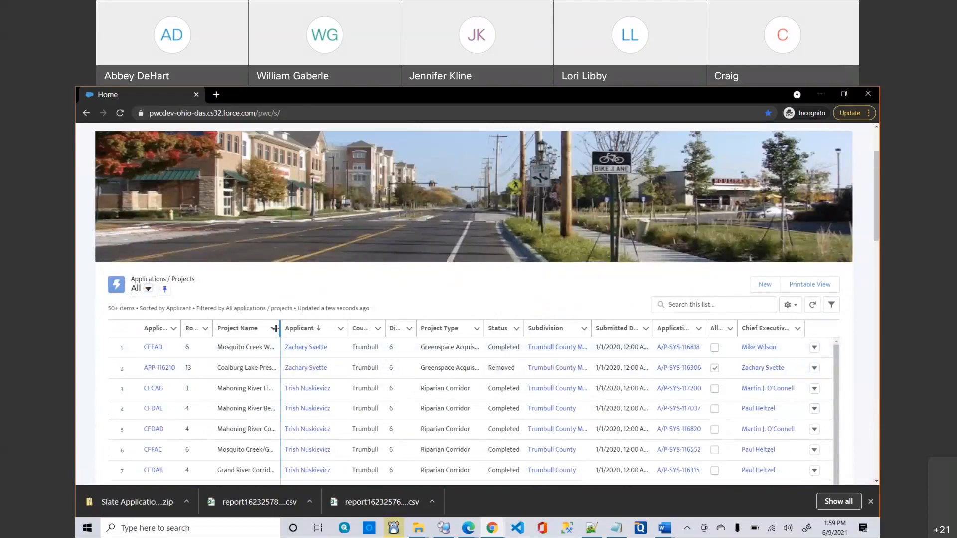
Switch the applications list to the Not Funded view and try searching it.
click(142, 290)
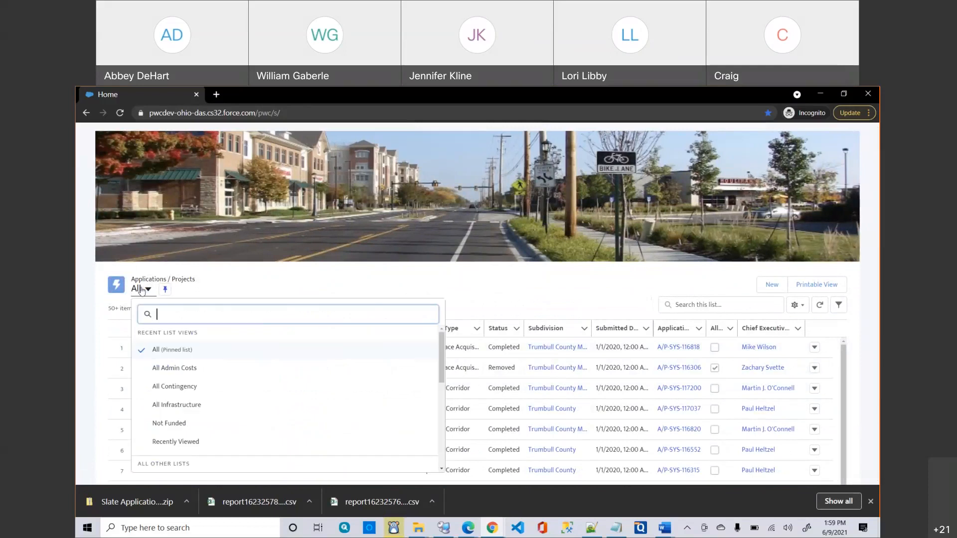
click(169, 424)
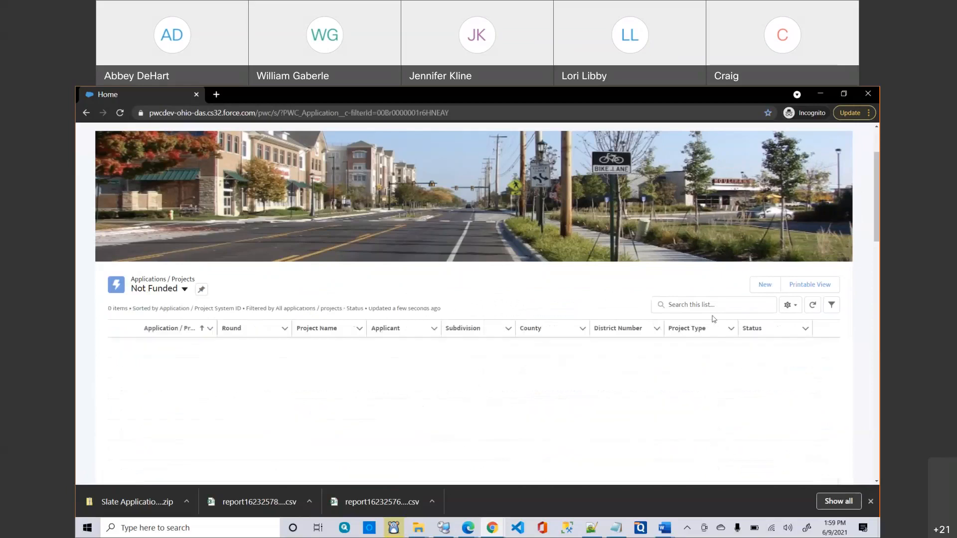
click(696, 304)
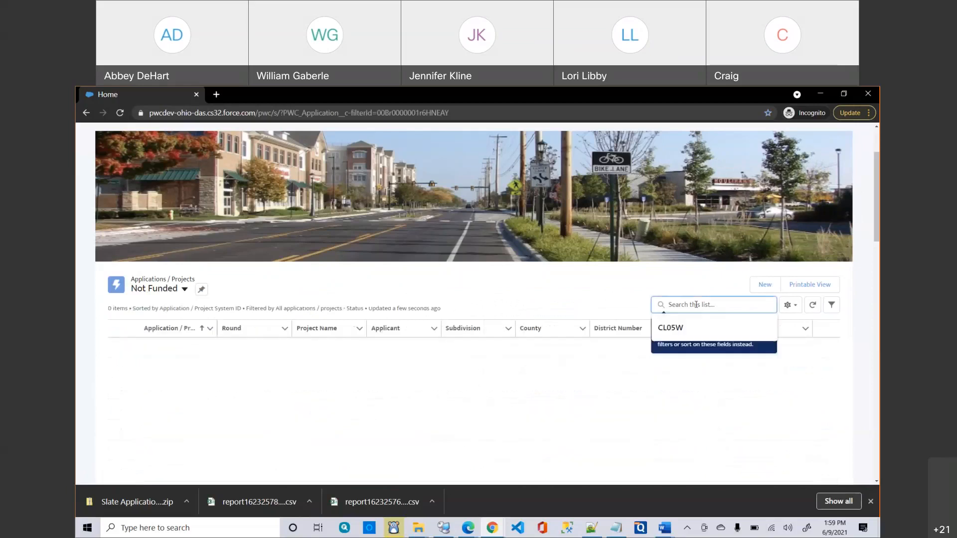
click(612, 382)
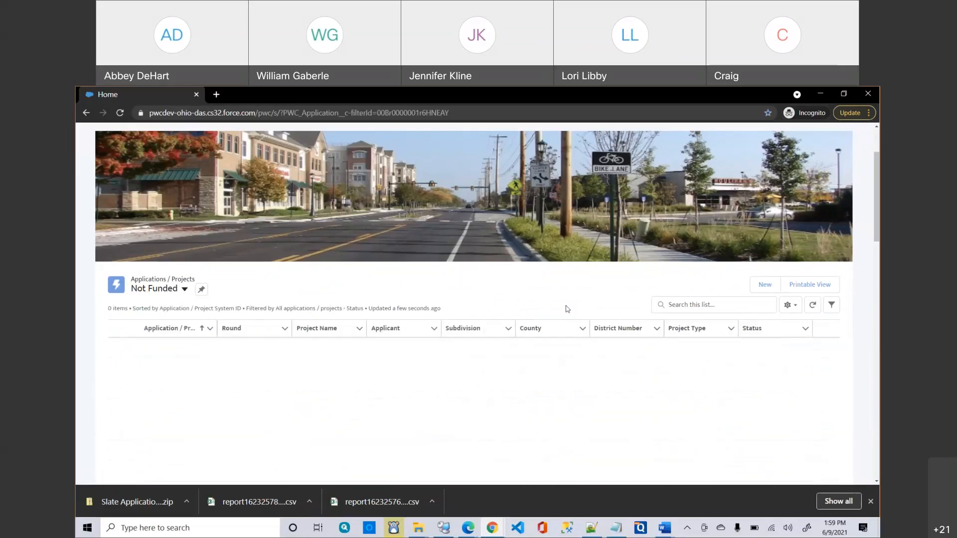
Return the applications list to the All view and bring up List View Controls.
click(167, 294)
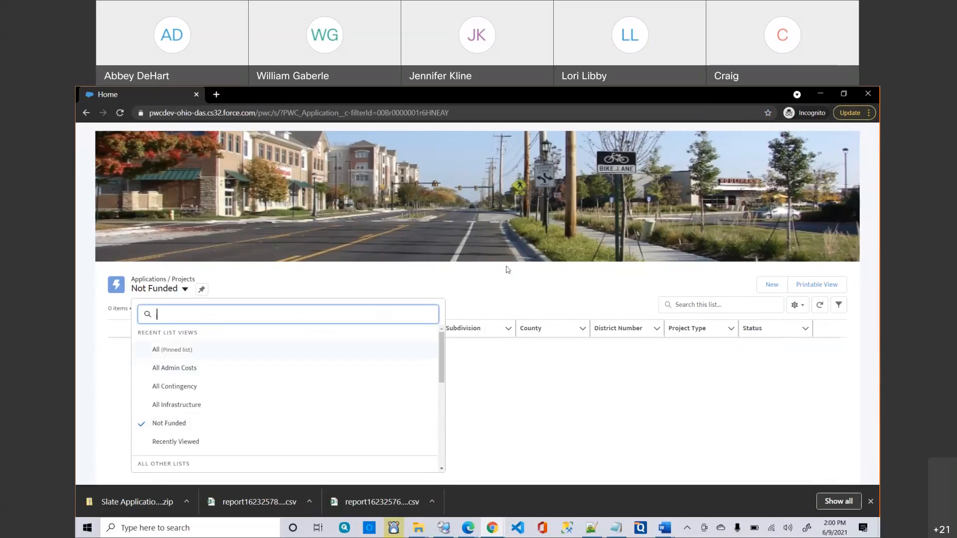
right_click(156, 351)
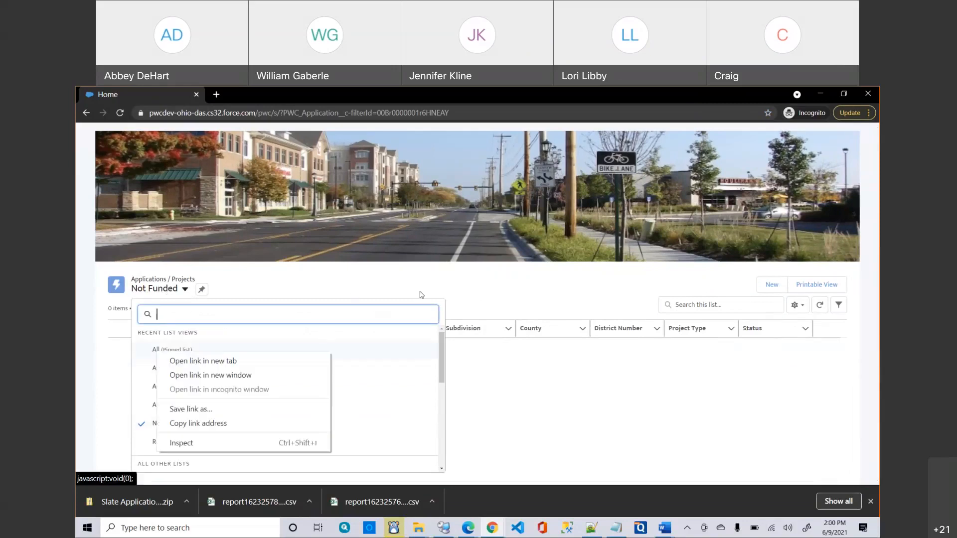
key(Escape)
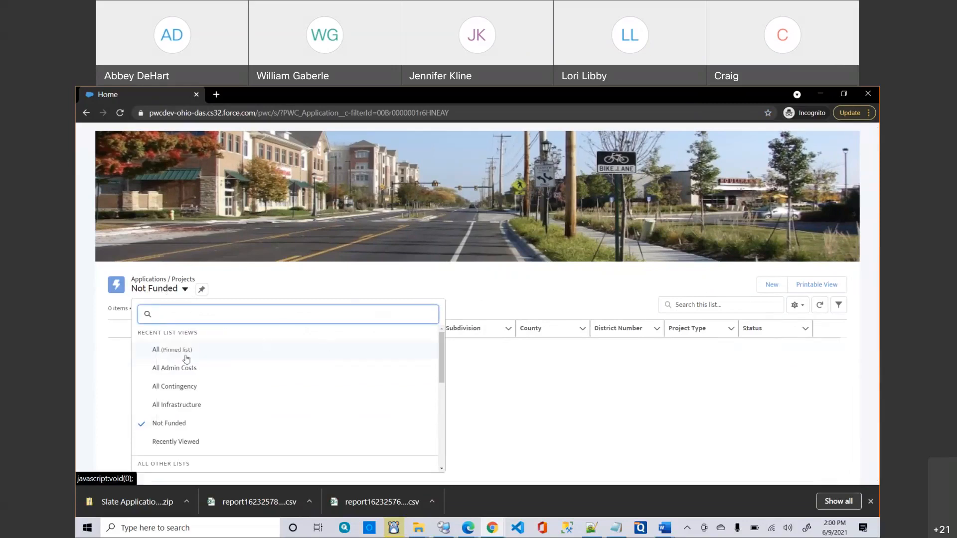
click(186, 355)
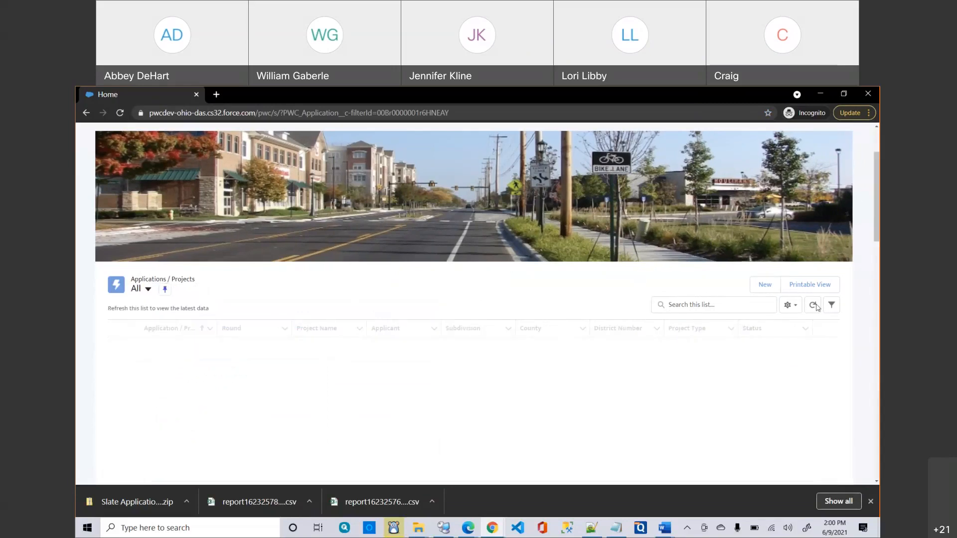
click(796, 310)
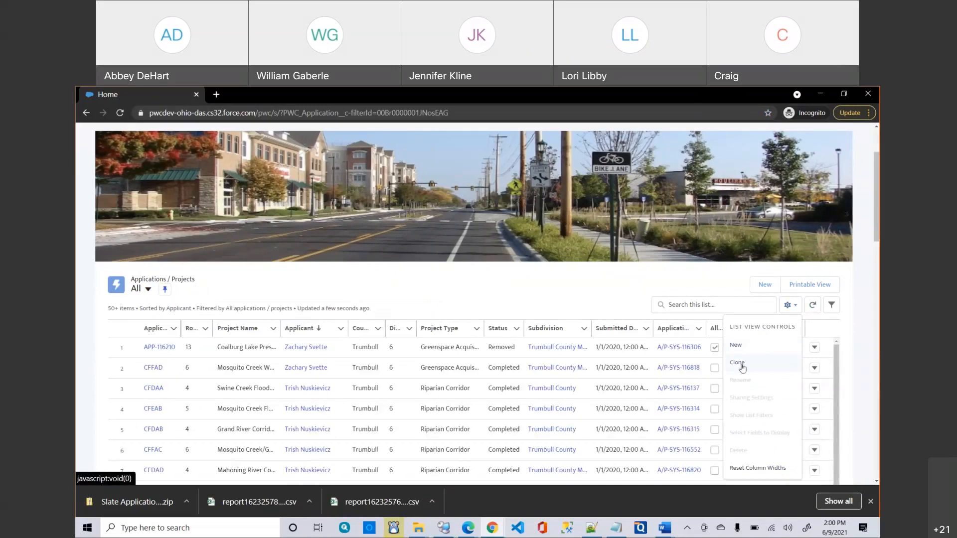
Clone the All list view as a private view named 'My Private List' and save it.
click(742, 368)
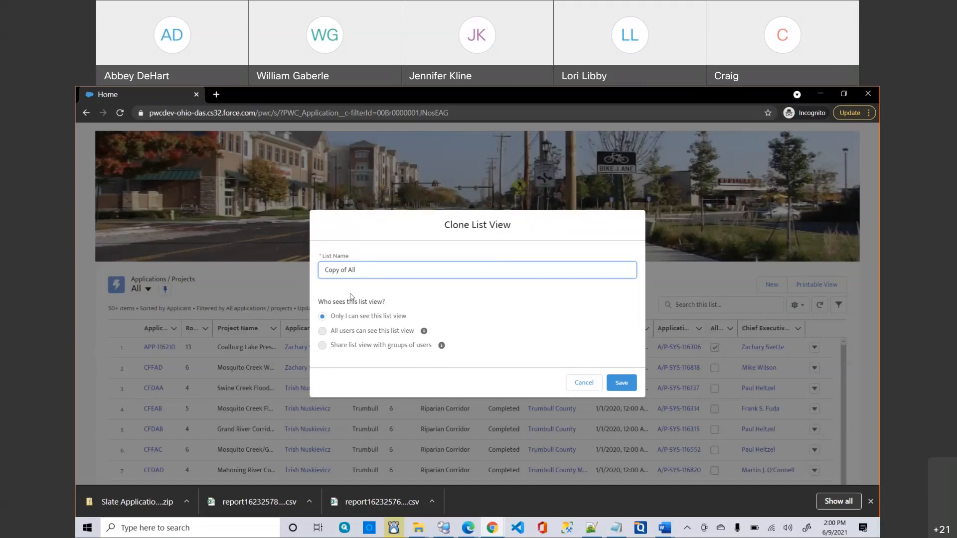
drag(356, 269, 312, 274)
text(My Private List)
click(629, 383)
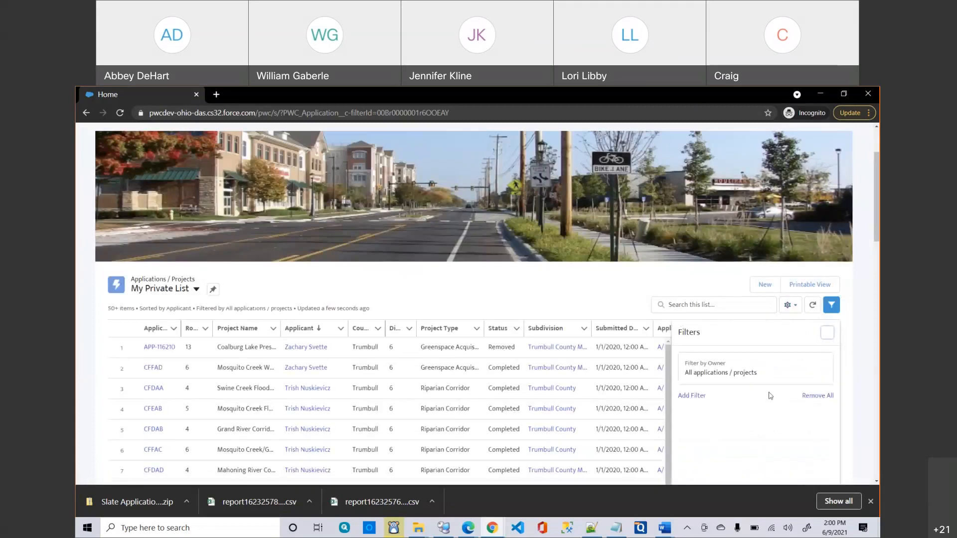
Add a Project Name filter with the value 'Mosquit' and apply it.
click(704, 396)
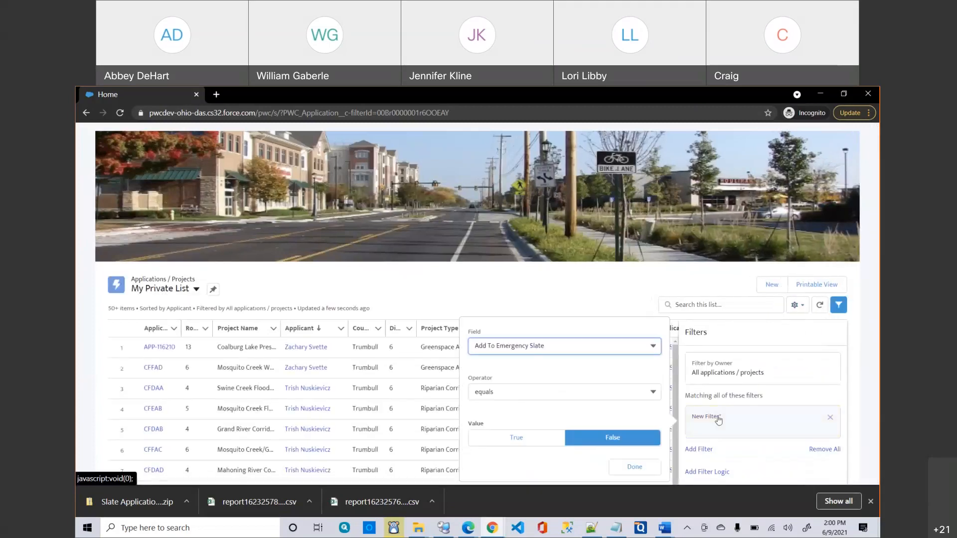
click(579, 346)
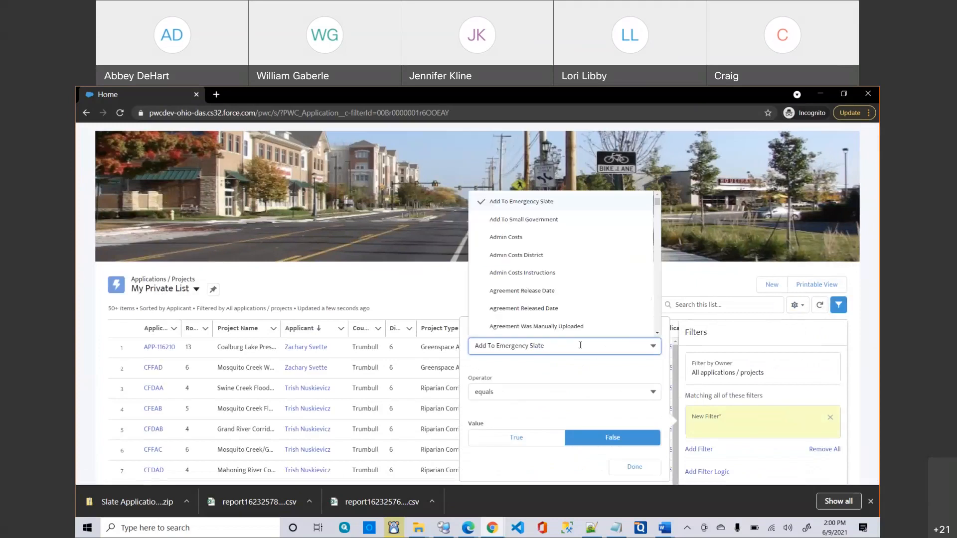
text(proj)
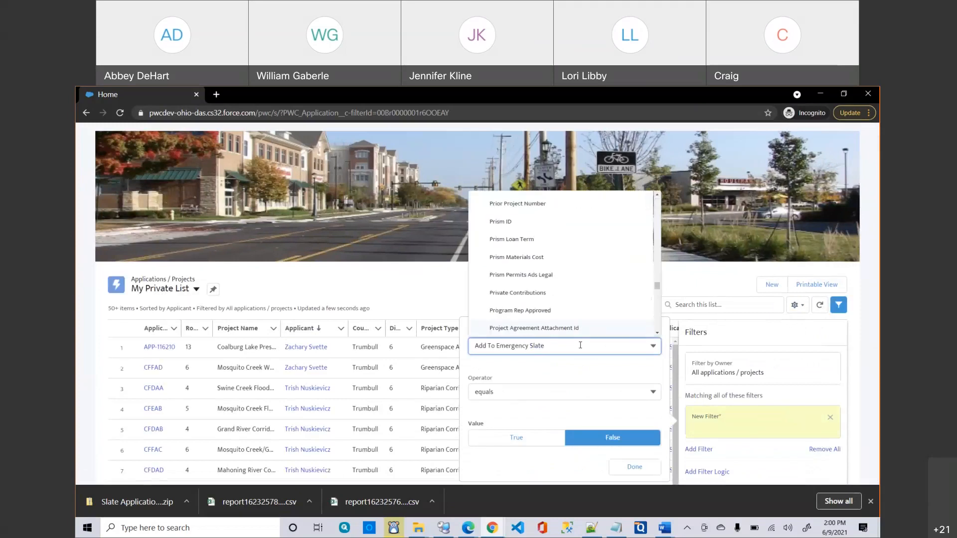
scroll(561, 309, down, 3)
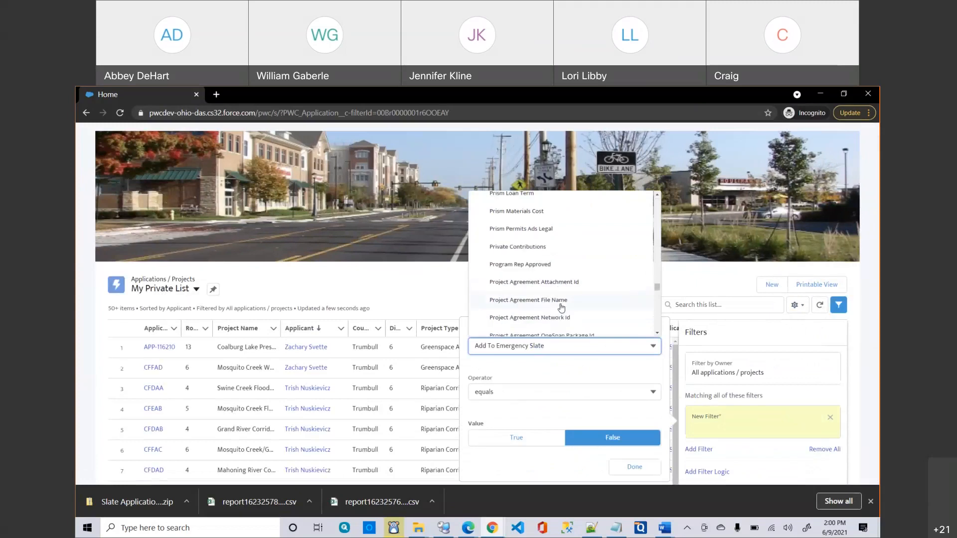
scroll(561, 307, down, 4)
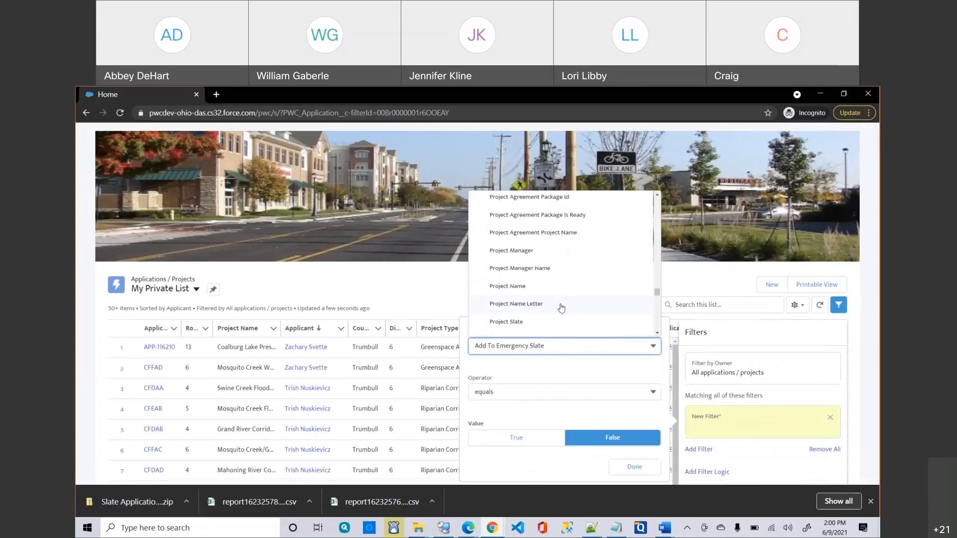
scroll(562, 309, down, 1)
scroll(562, 309, down, 2)
scroll(561, 308, up, 1)
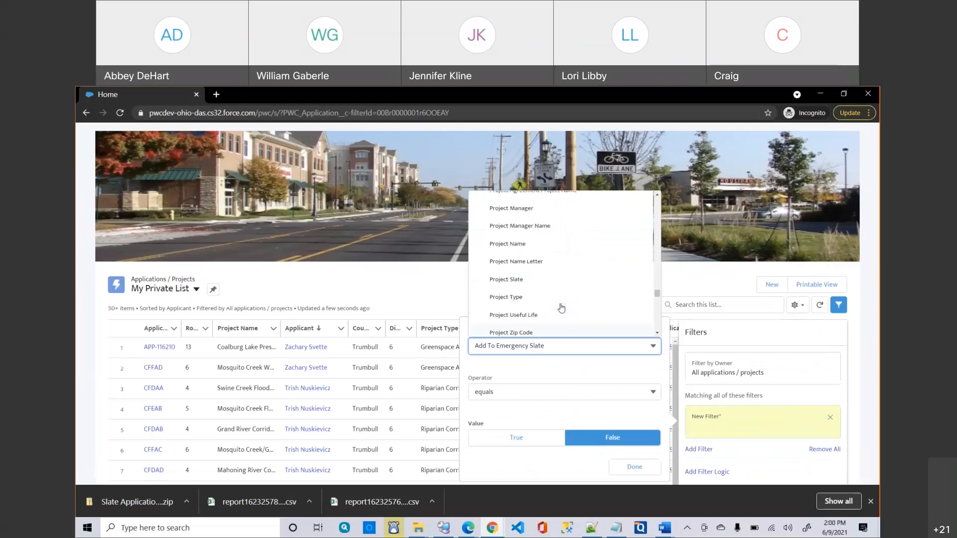
click(518, 244)
click(508, 431)
text(M)
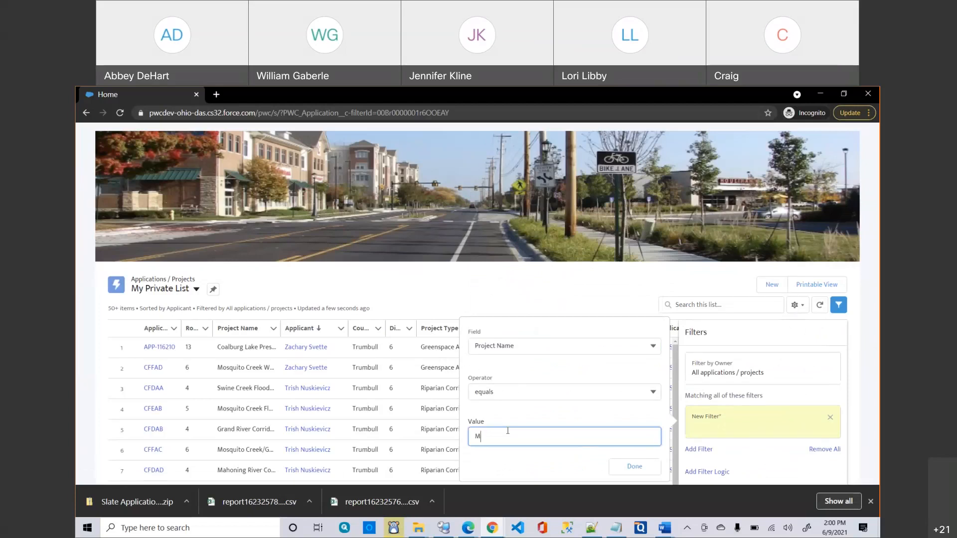
text(osquit)
click(638, 468)
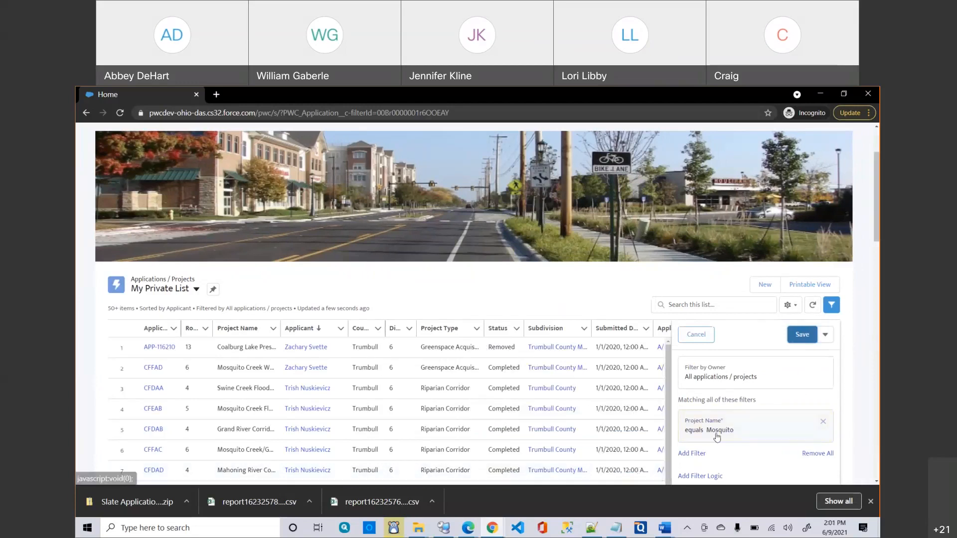
scroll(716, 437, down, 1)
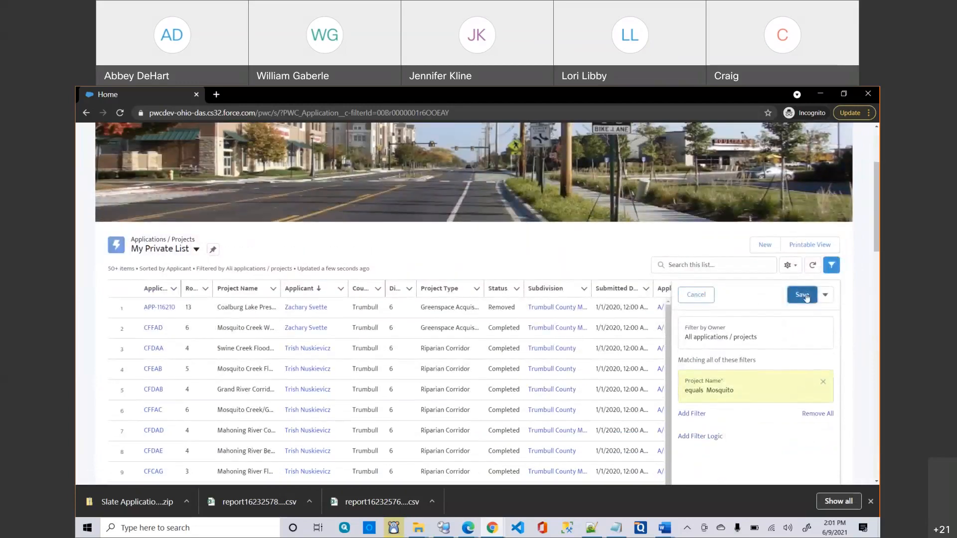
click(802, 295)
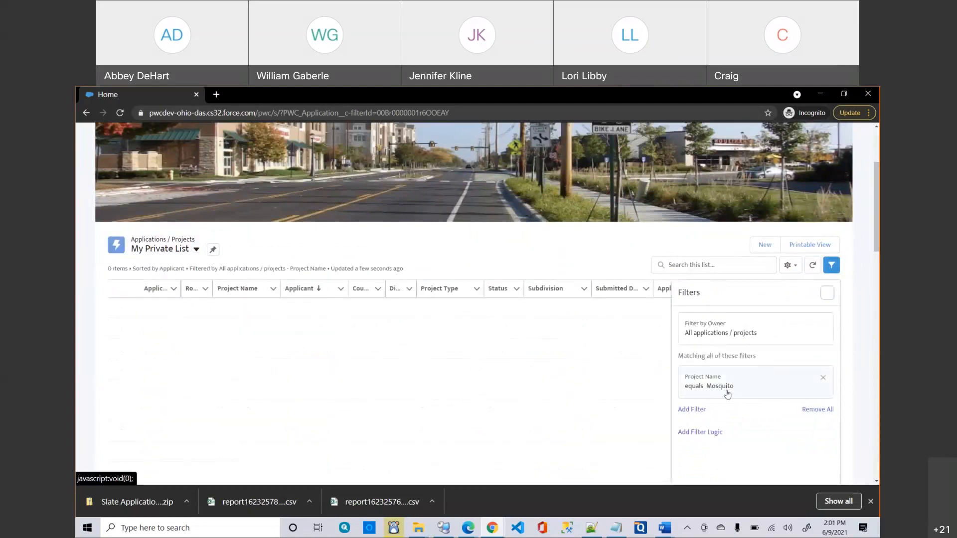
Change the Project Name filter to 'contains', save it, and hide the Filters panel.
click(727, 394)
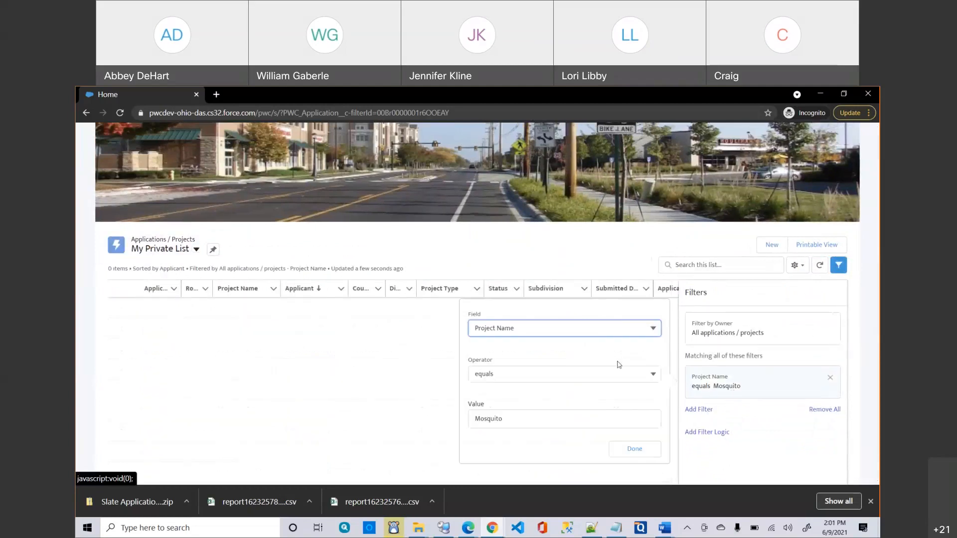
click(531, 373)
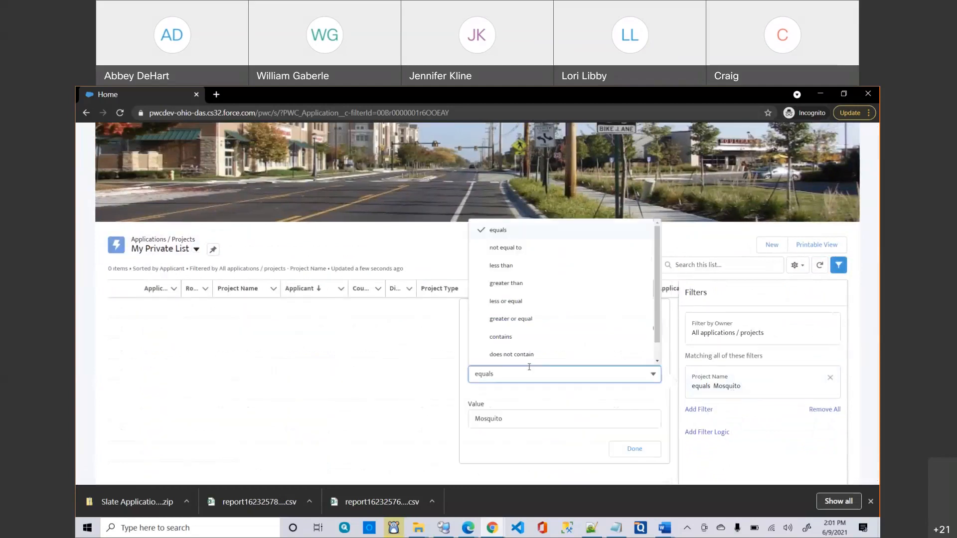
click(521, 336)
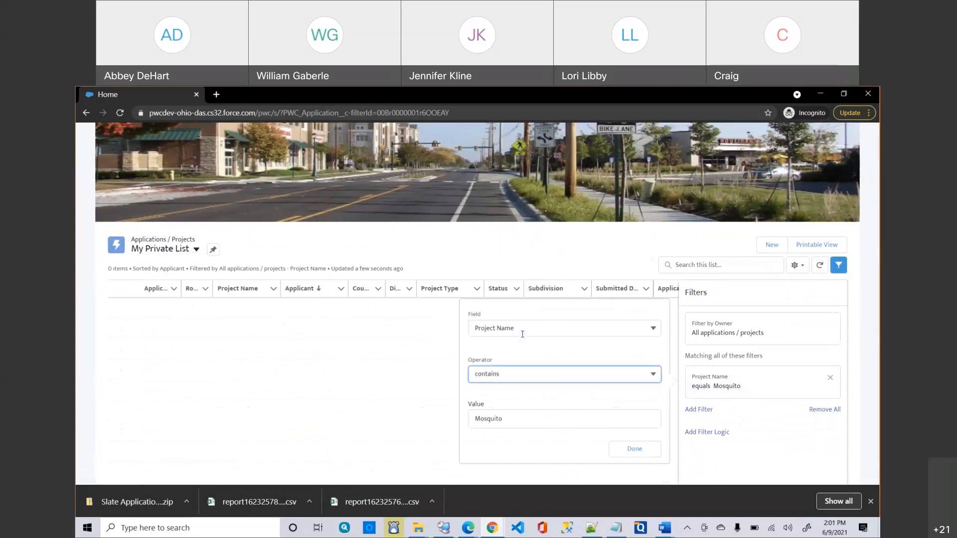
click(624, 452)
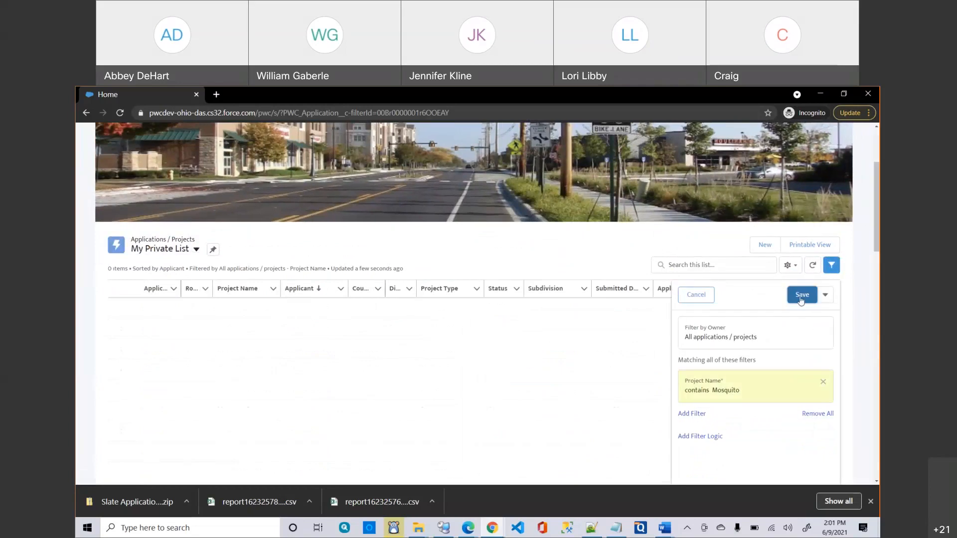
click(801, 296)
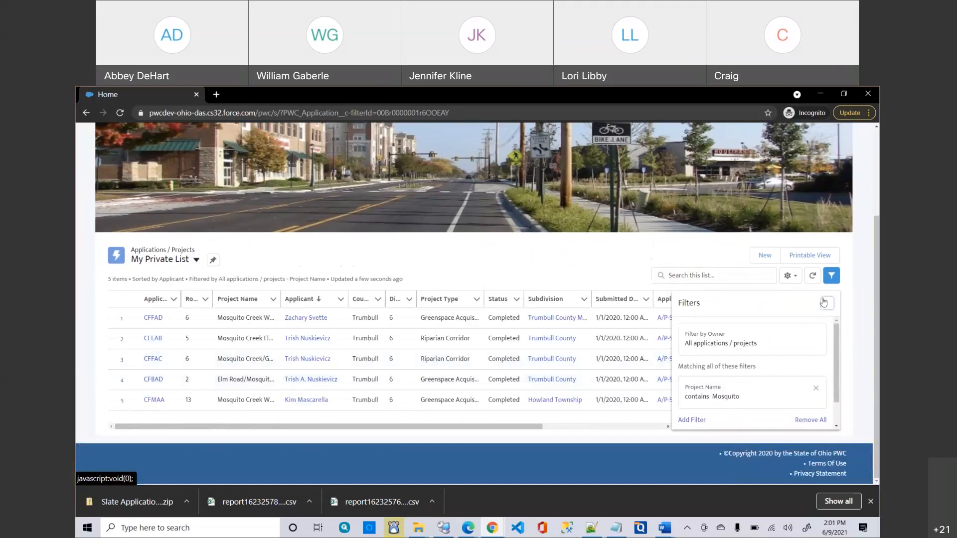
click(833, 276)
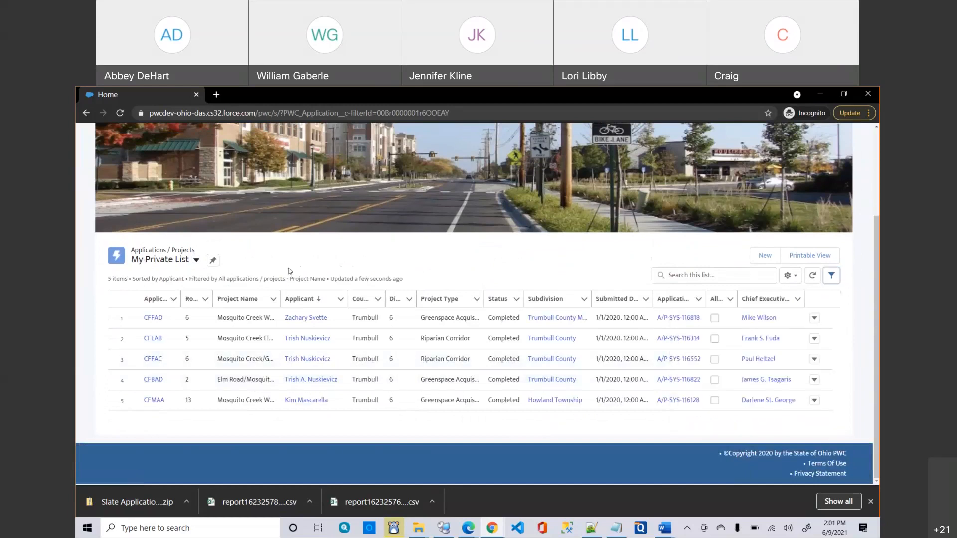
scroll(294, 273, up, 1)
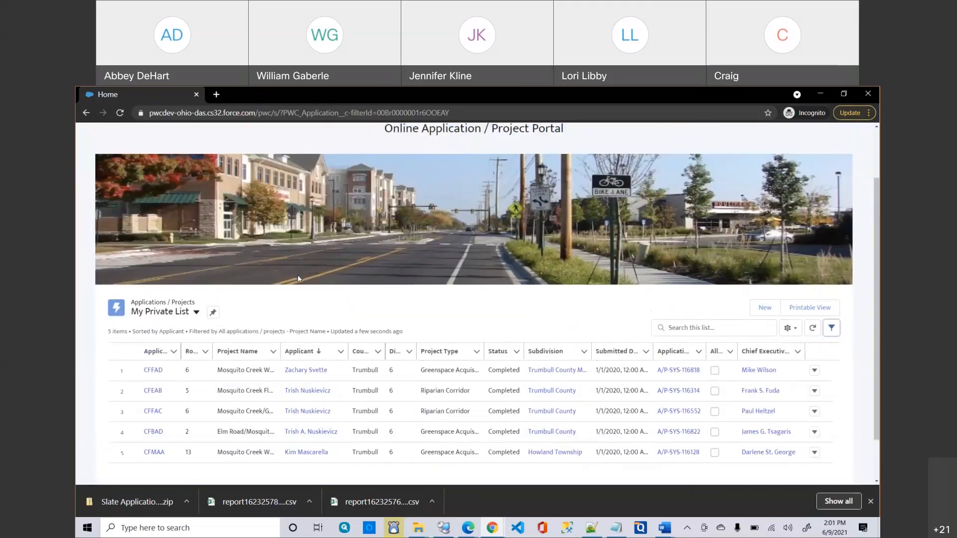
scroll(297, 275, up, 2)
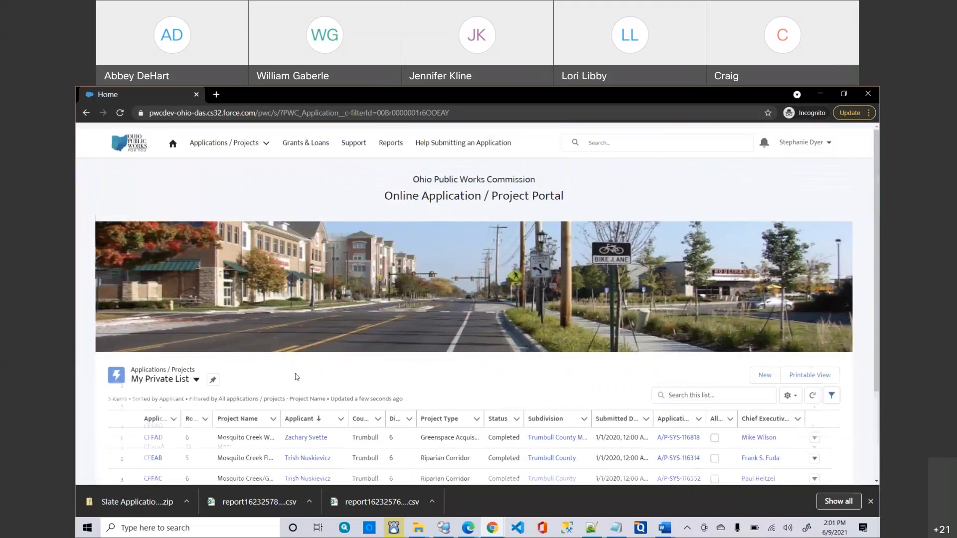
scroll(296, 377, down, 2)
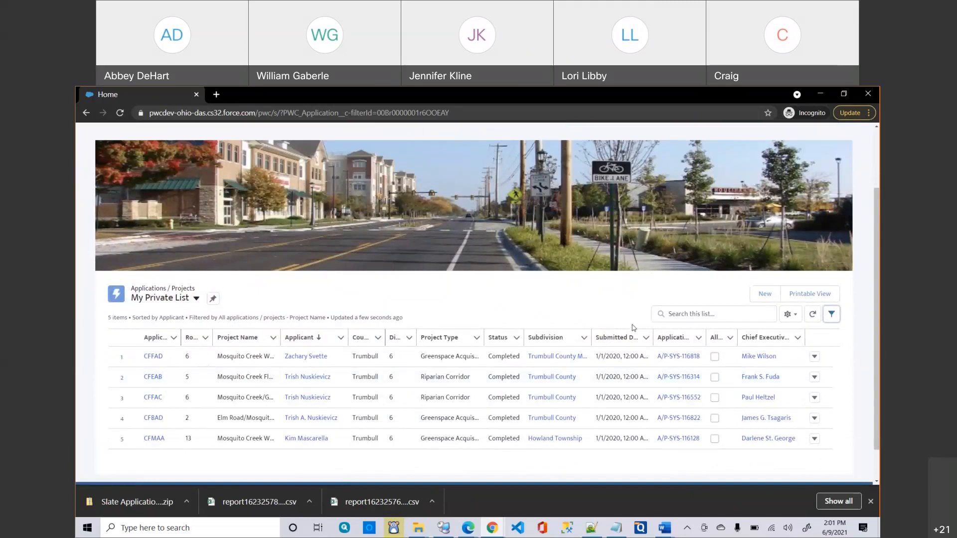
click(788, 316)
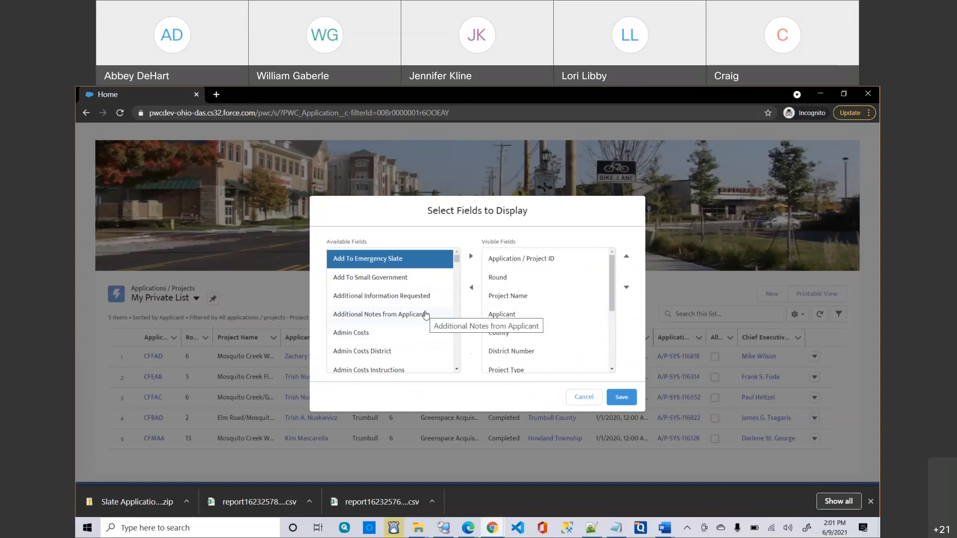
click(579, 396)
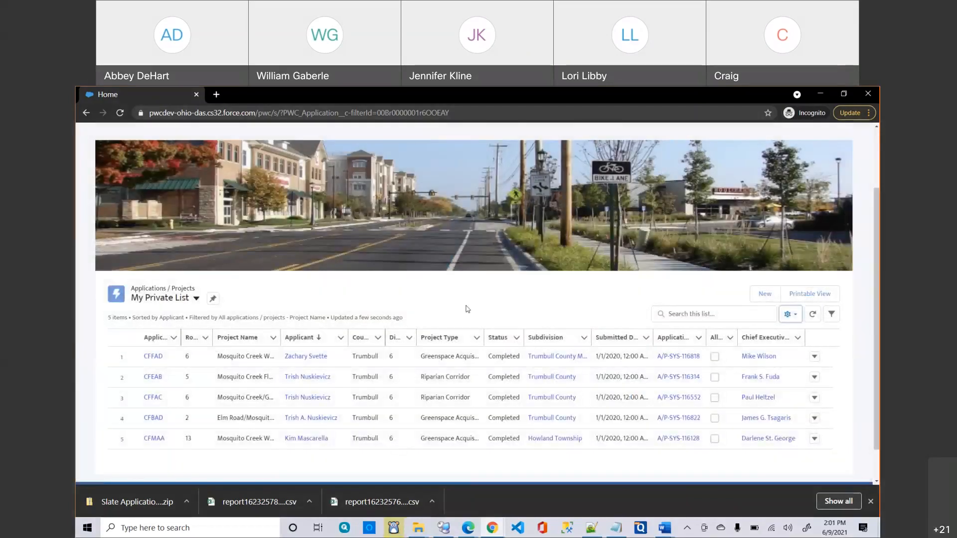
scroll(465, 305, up, 2)
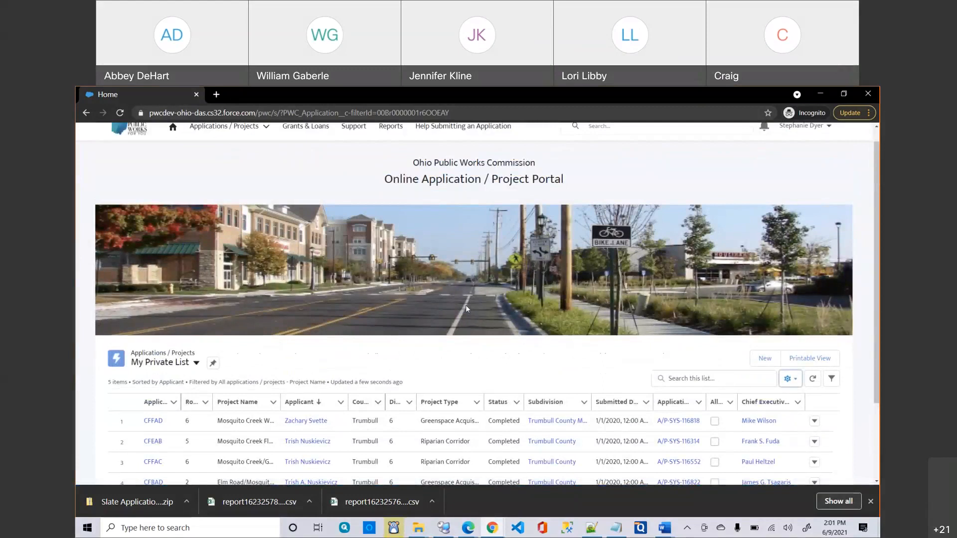
scroll(438, 323, up, 1)
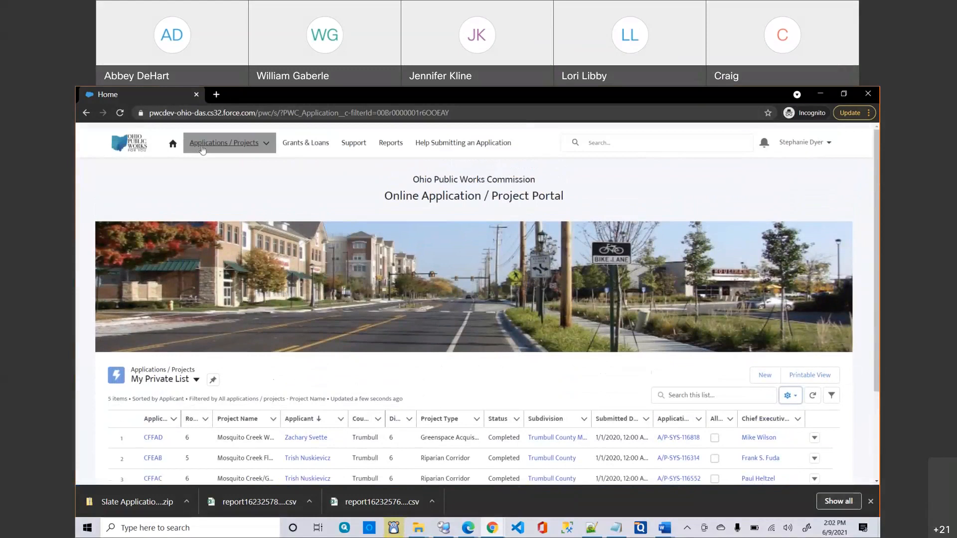
Go to Project Slates and switch to the Current Clean Ohio list view showing 6 GSC 15.
click(202, 148)
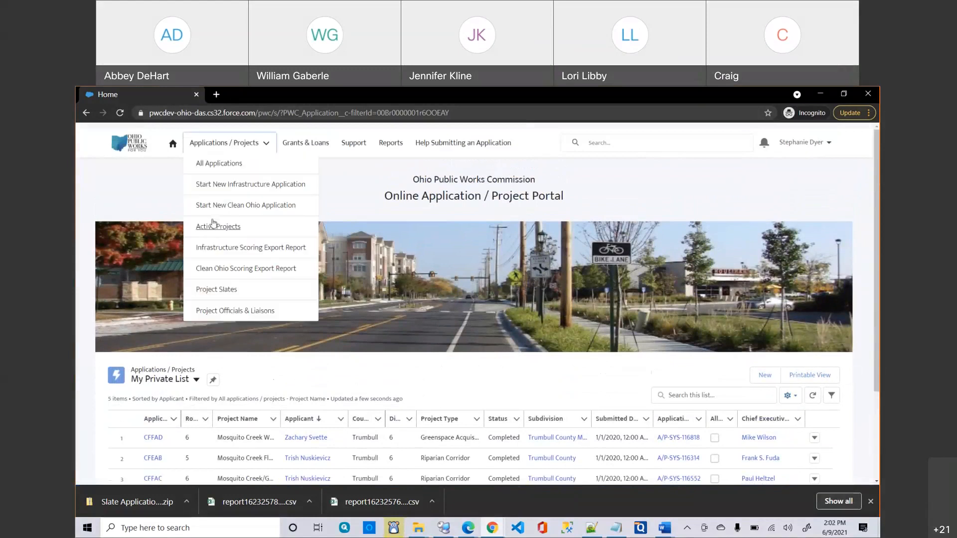
click(224, 292)
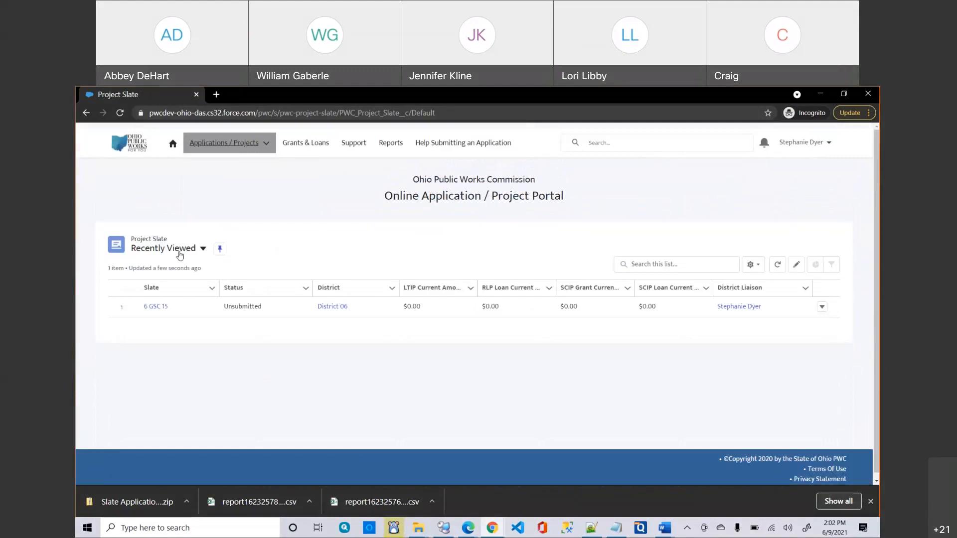
click(180, 250)
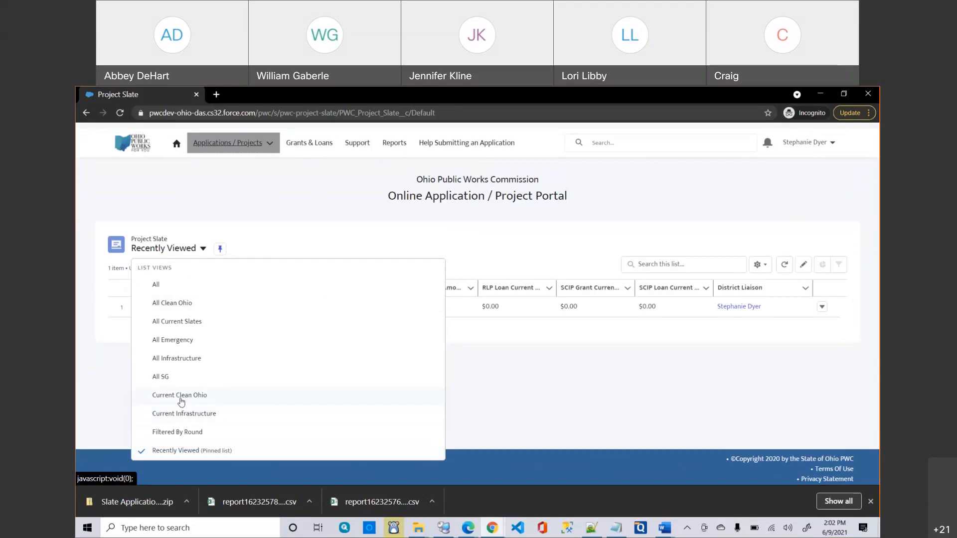
click(181, 402)
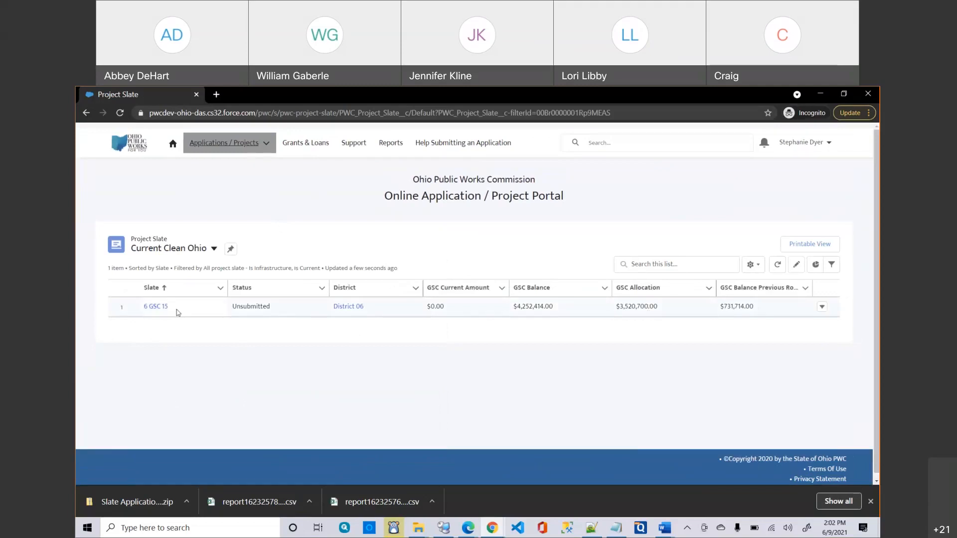
Open the 6 GSC 15 slate and review its Details: Unsubmitted, Round 15, GSC, 7/1/2020–7/1/2021.
click(154, 307)
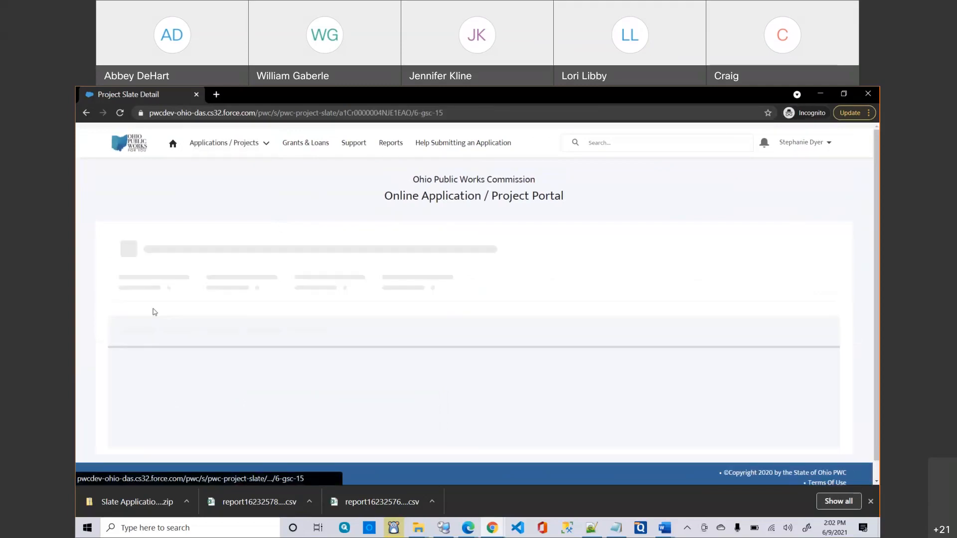
scroll(277, 363, down, 3)
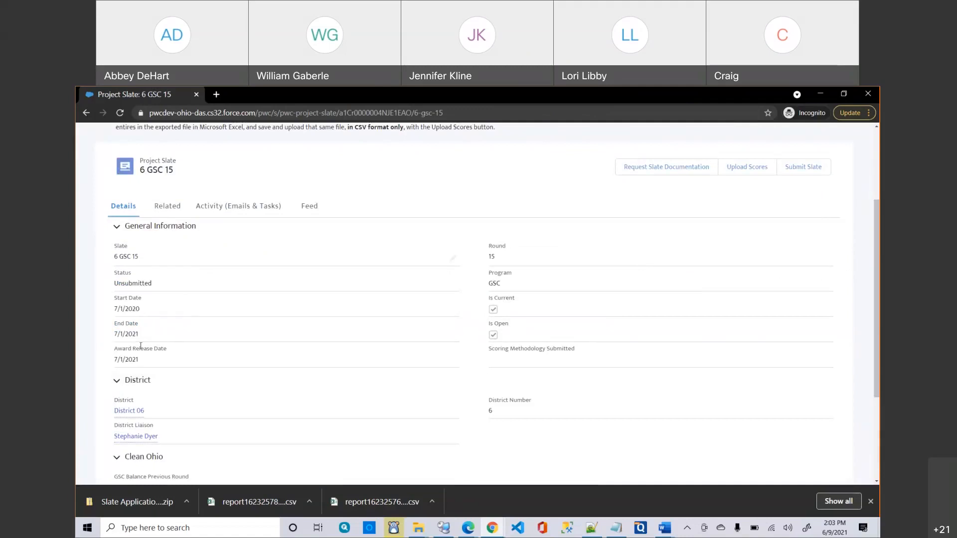
scroll(384, 376, down, 1)
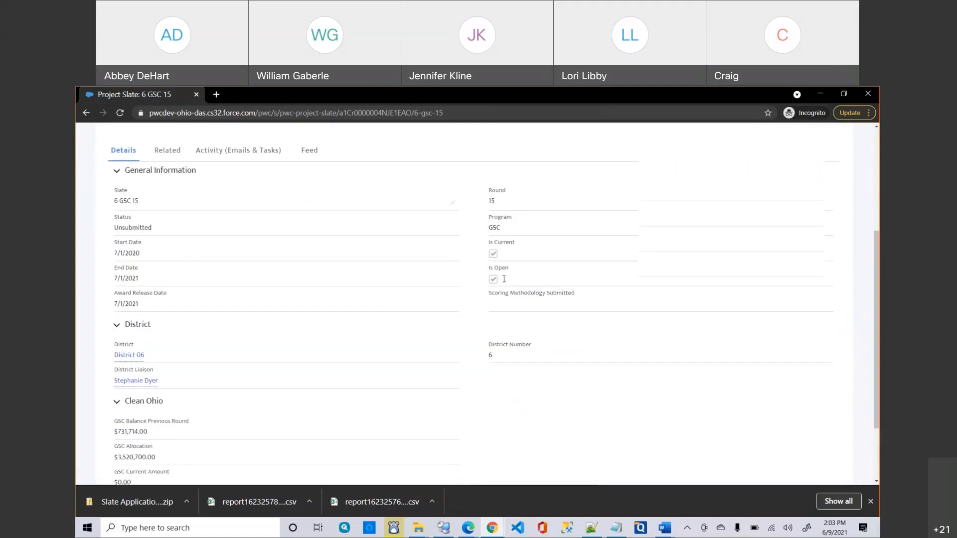
scroll(504, 279, up, 1)
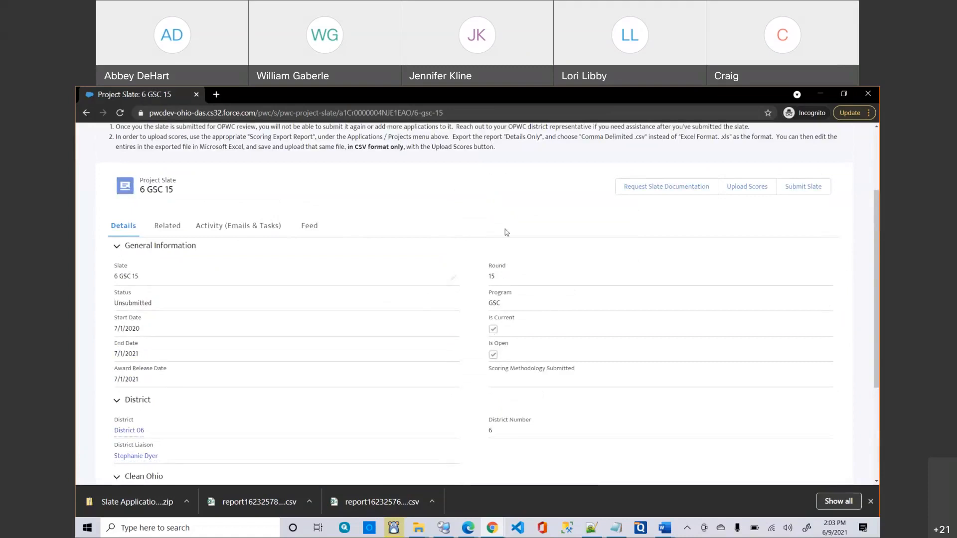
scroll(506, 233, down, 1)
scroll(505, 399, down, 3)
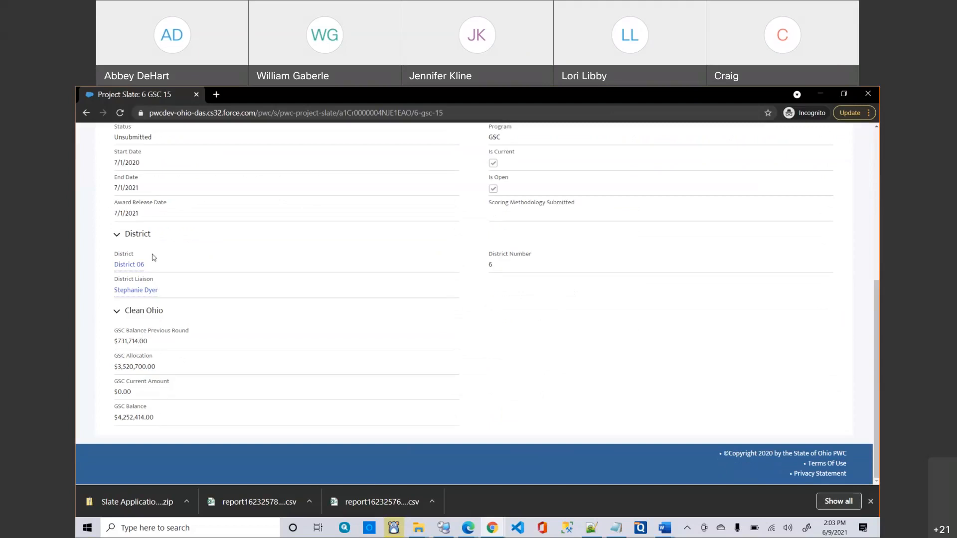
scroll(196, 284, up, 3)
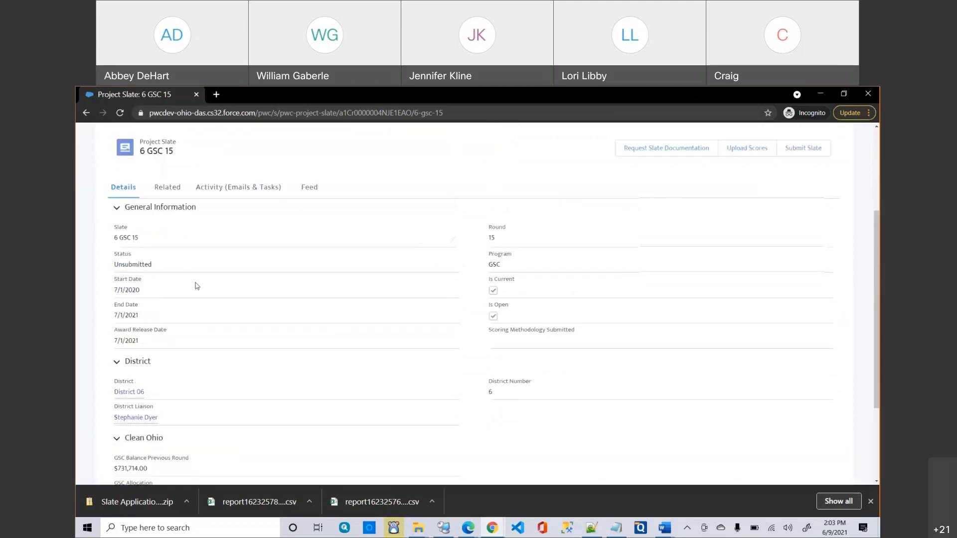
mouse_move(142, 420)
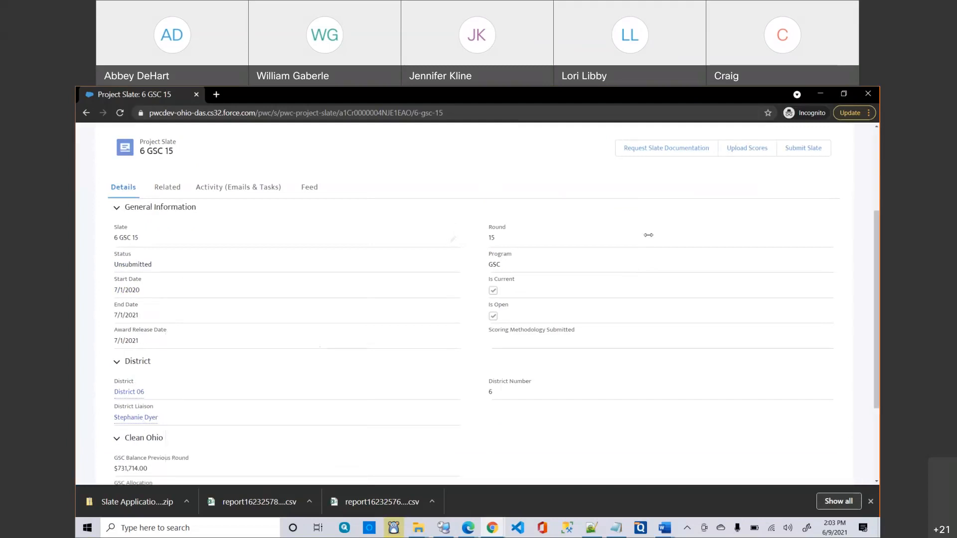
scroll(723, 190, up, 3)
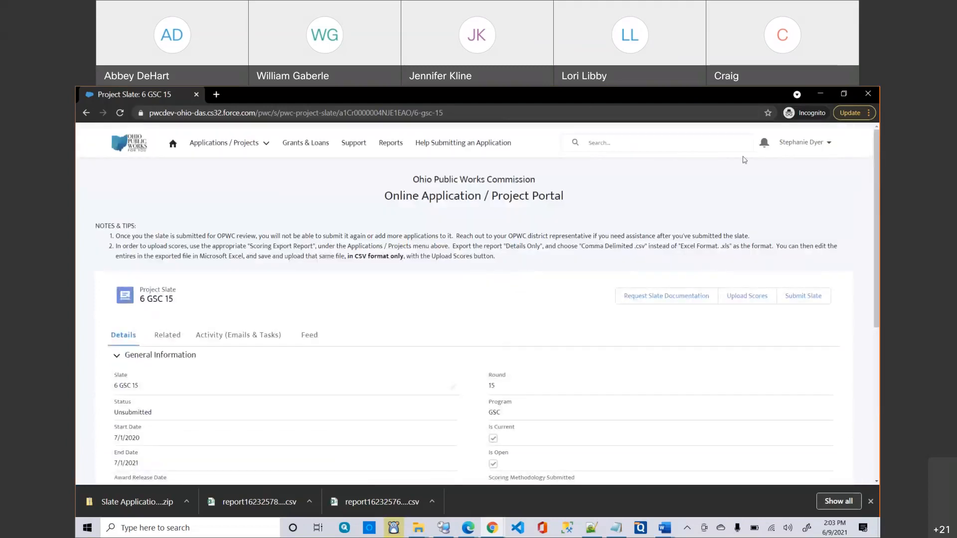
click(797, 141)
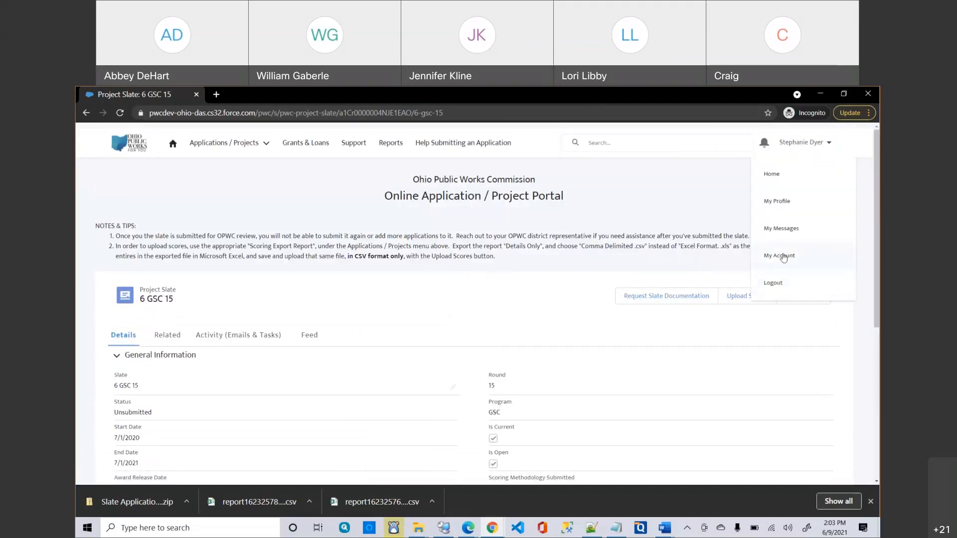
click(636, 243)
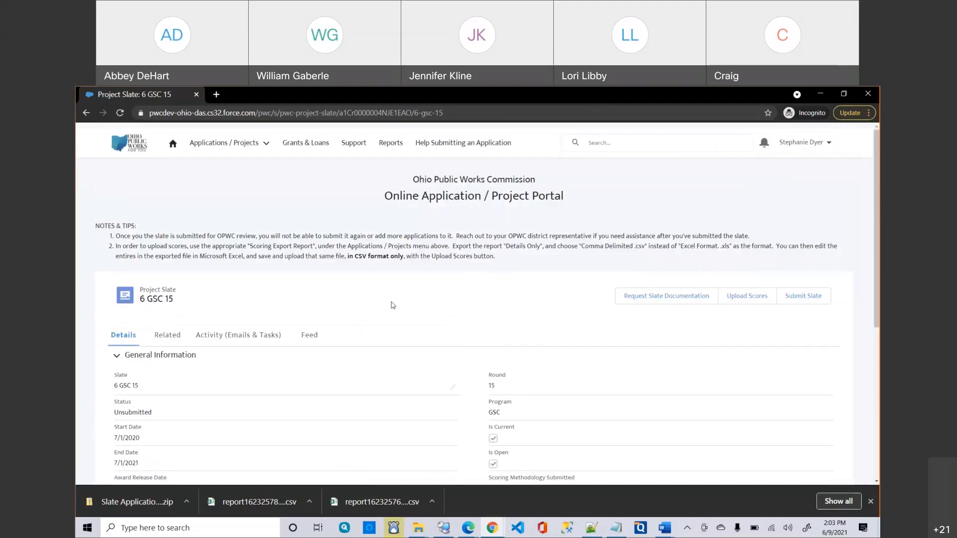
scroll(392, 305, down, 1)
Show the 6 GSC 15 slate's Related records: no applications, one Slate Application Documents zip.
click(168, 296)
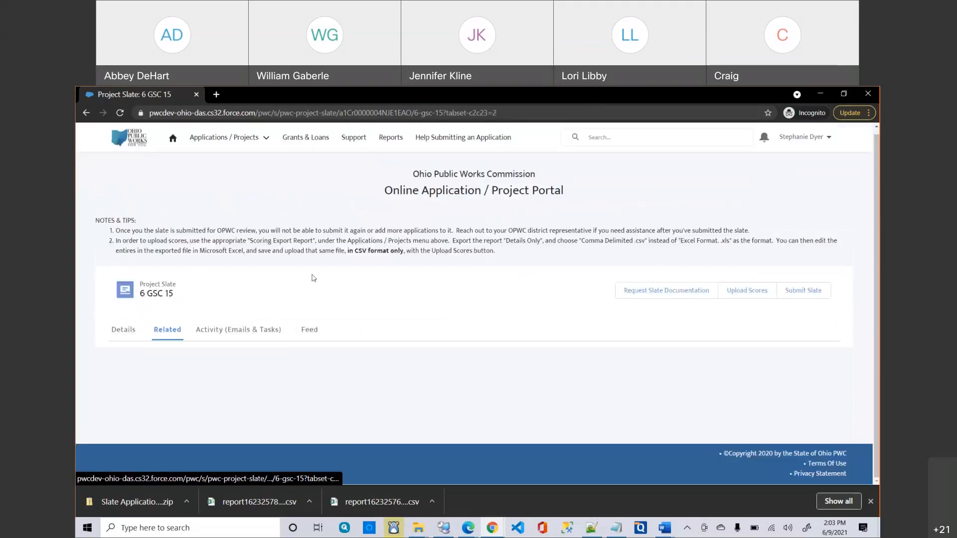
scroll(313, 278, down, 2)
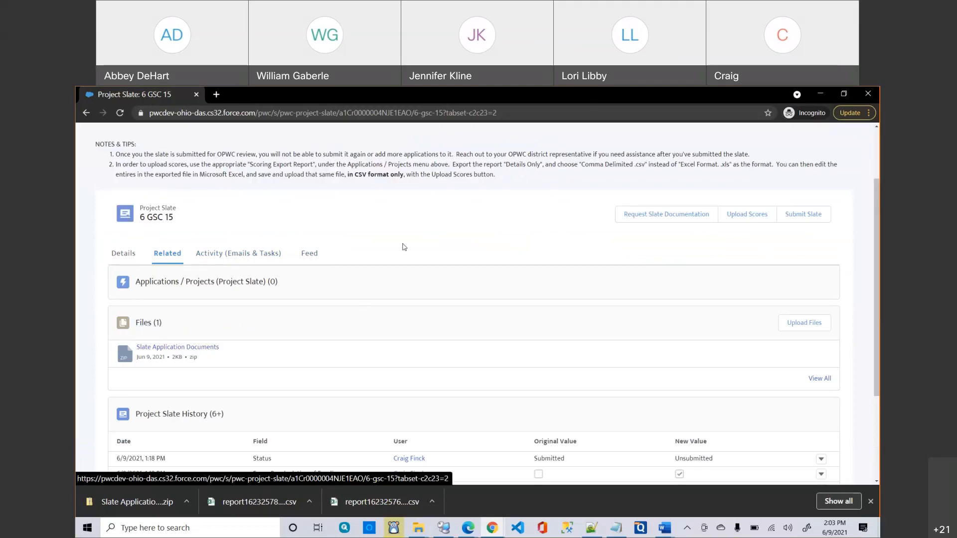
scroll(412, 239, up, 3)
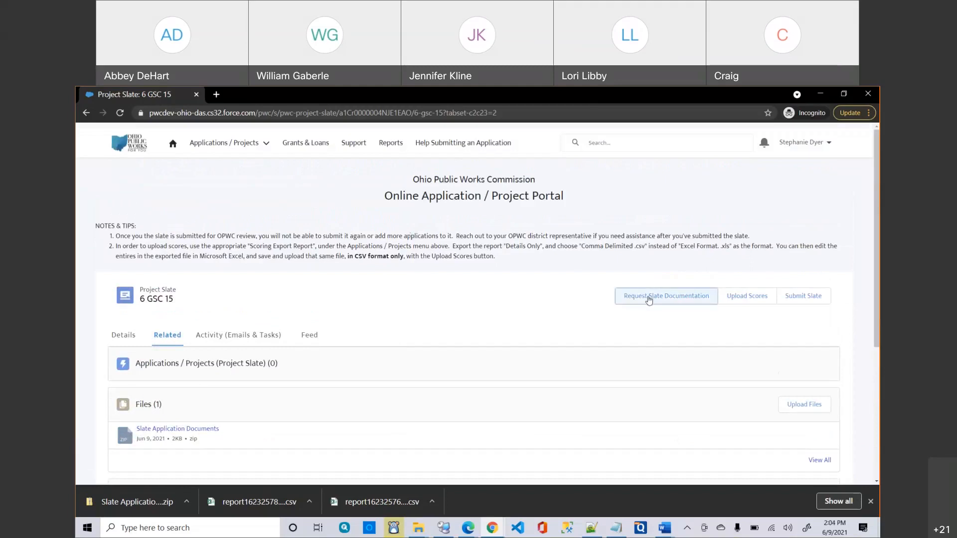
click(648, 300)
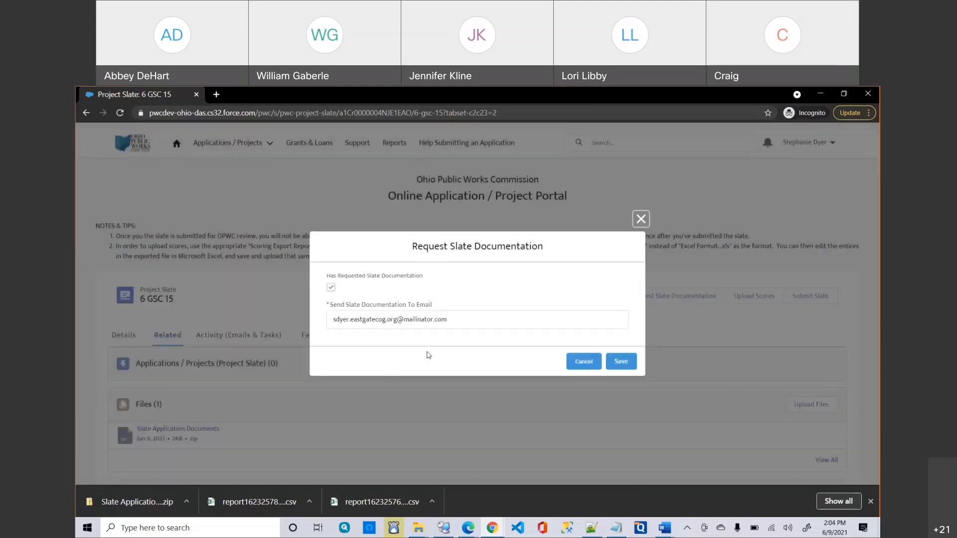
click(453, 316)
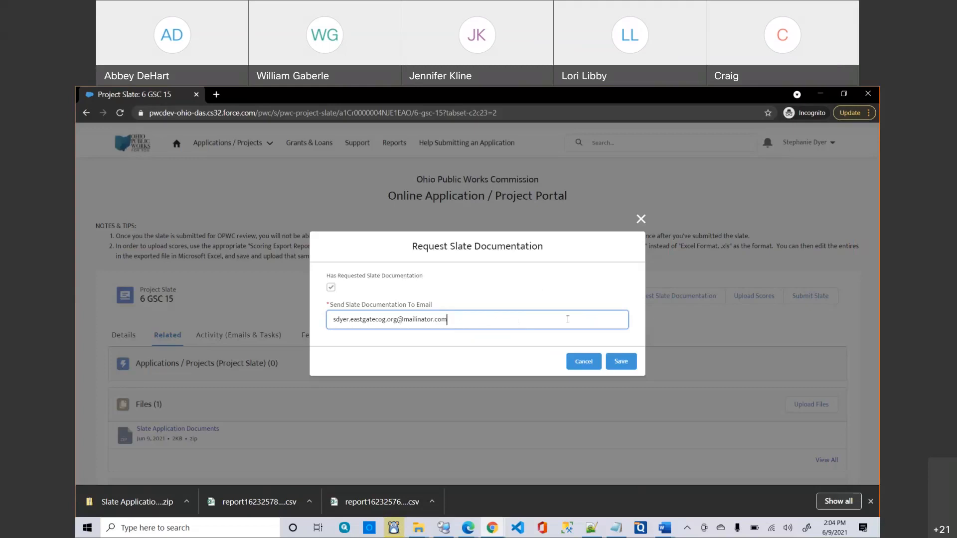
click(641, 220)
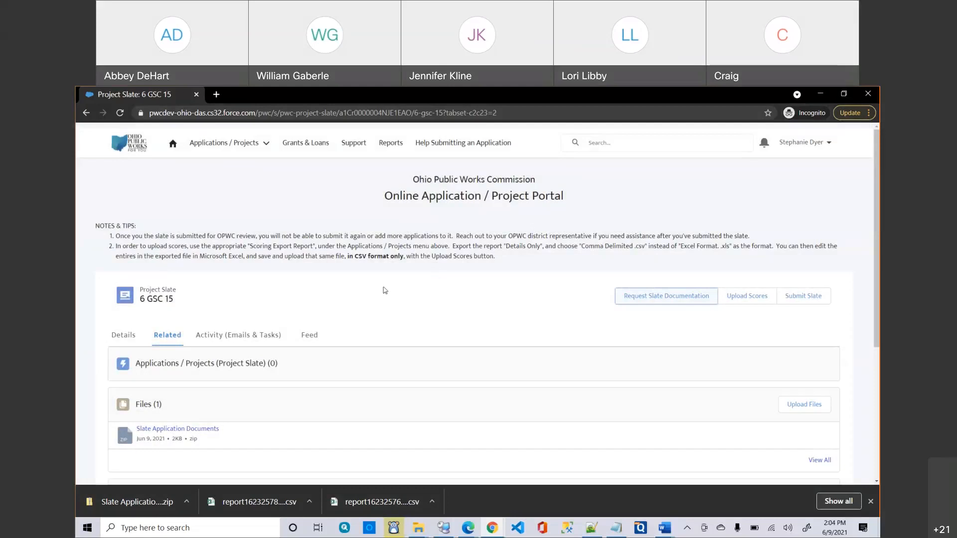
scroll(385, 290, down, 1)
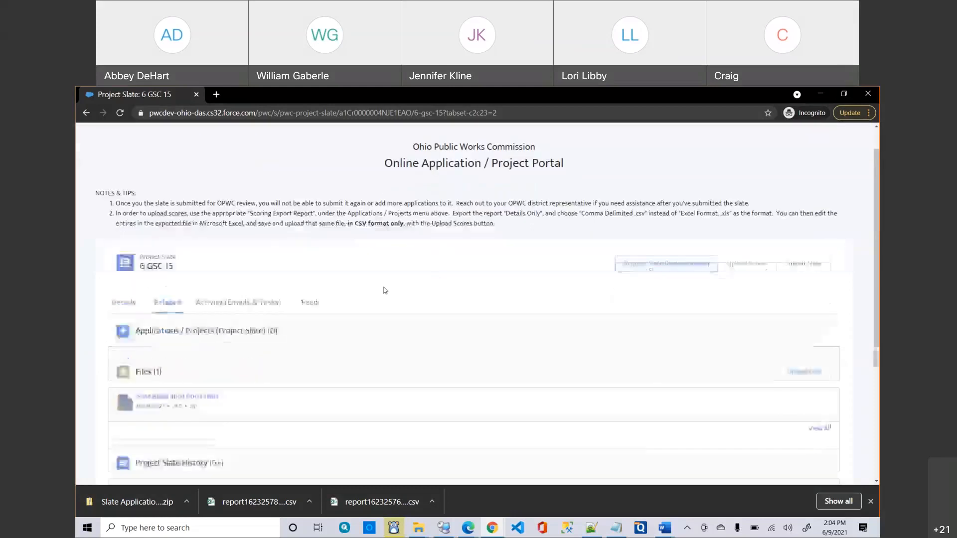
Download the Slate Application Documents zip and open it in File Explorer.
click(182, 397)
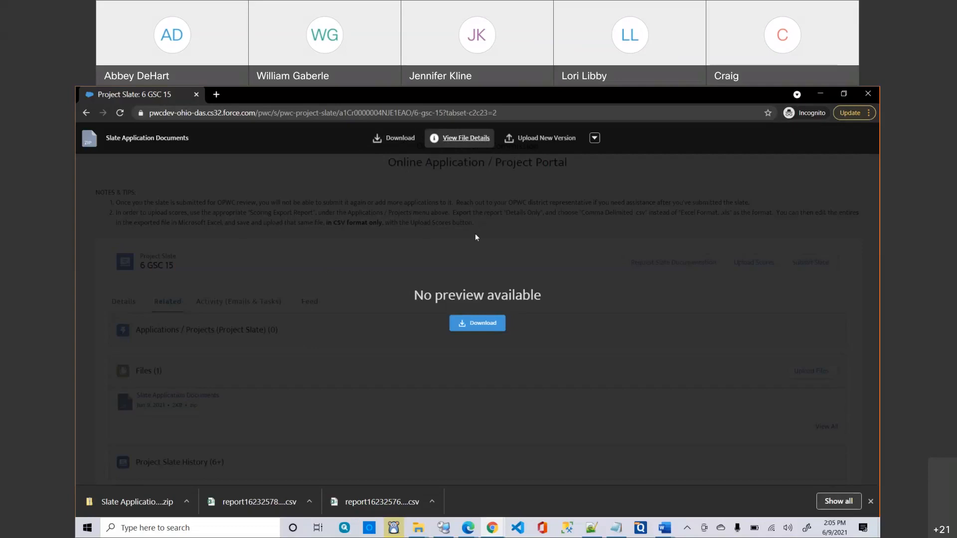
click(485, 325)
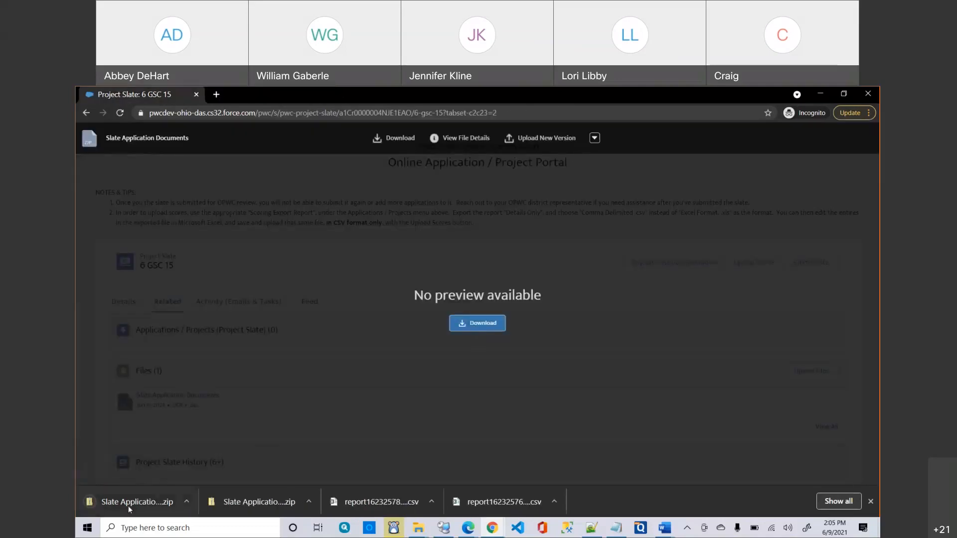
click(155, 504)
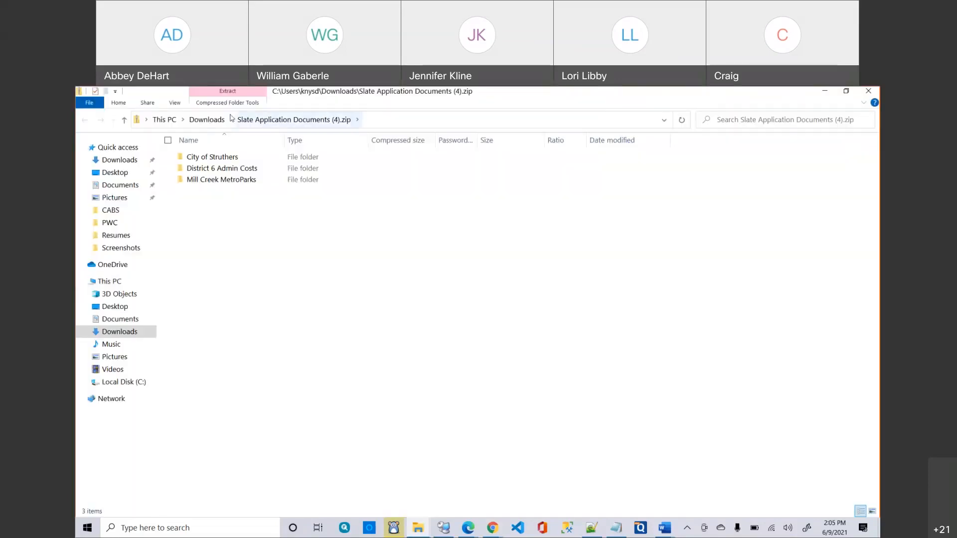
Browse into City of Struthers\Dam Removal Stream Restoration inside the zip.
double_click(220, 157)
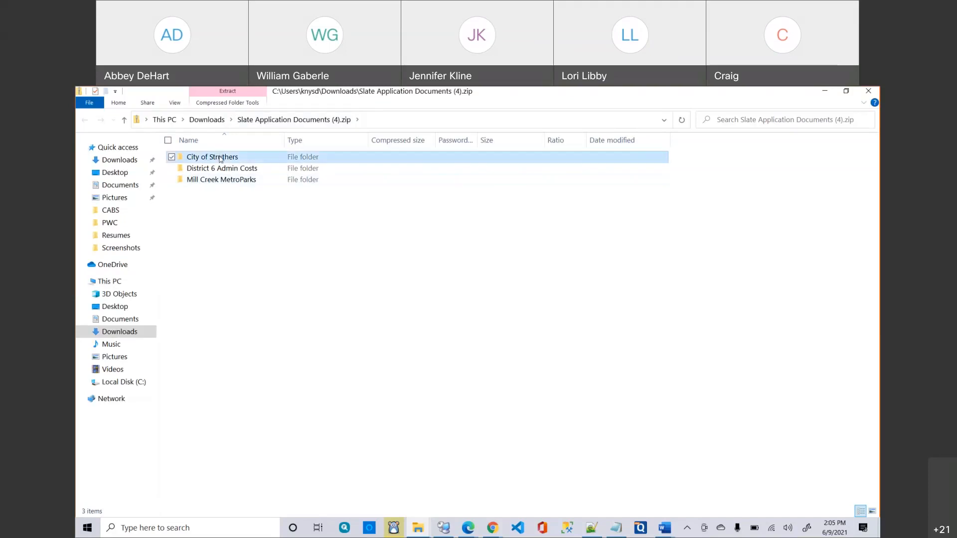
click(245, 161)
double_click(245, 160)
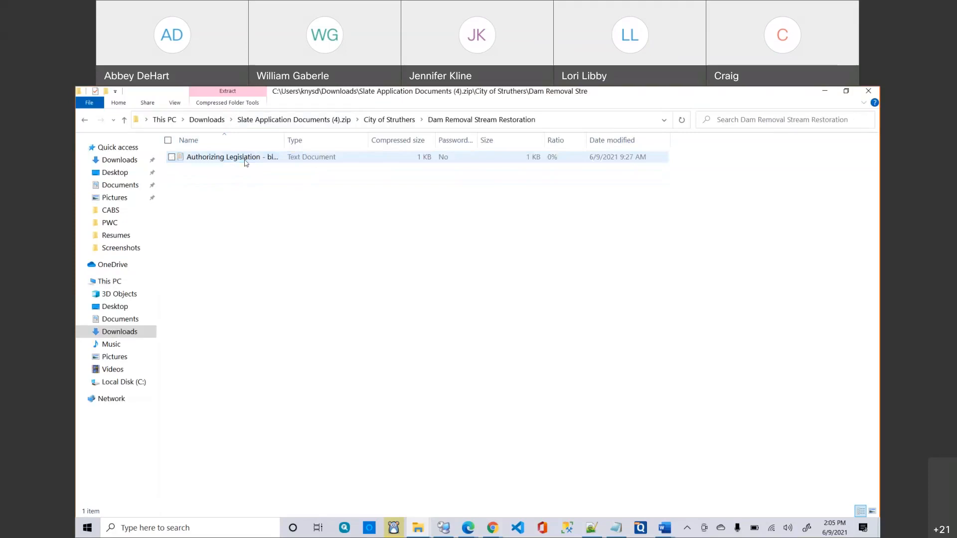
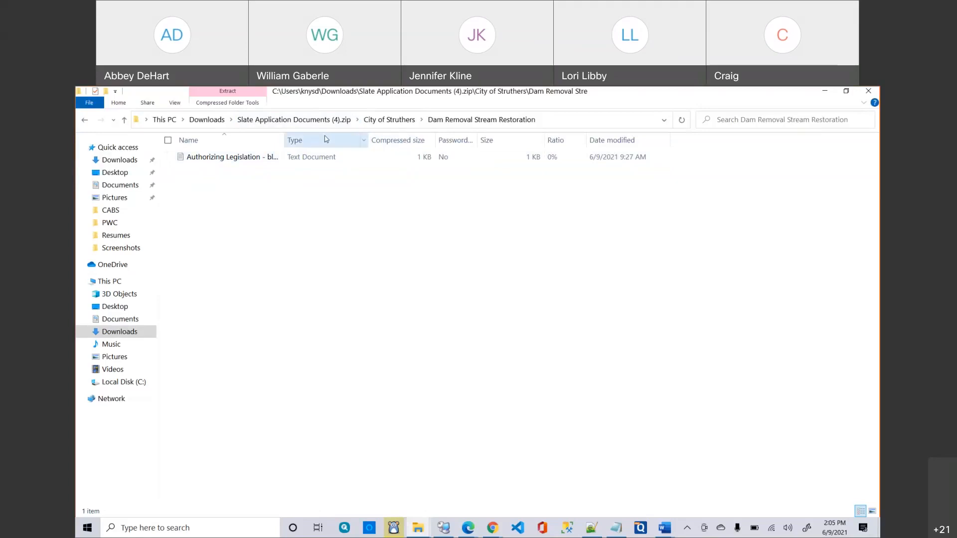
Return to the zip's top level and go back to the Project Slate list in Chrome.
click(302, 123)
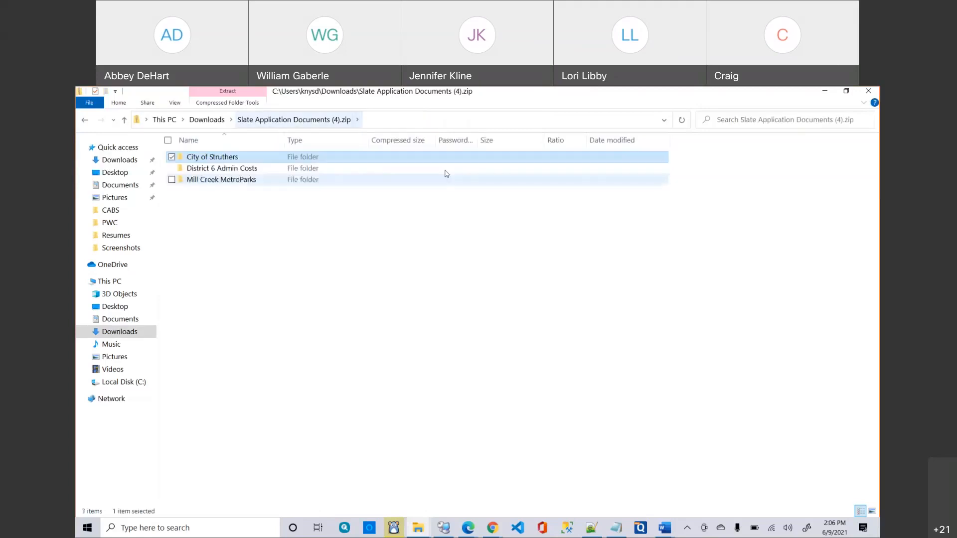
click(825, 91)
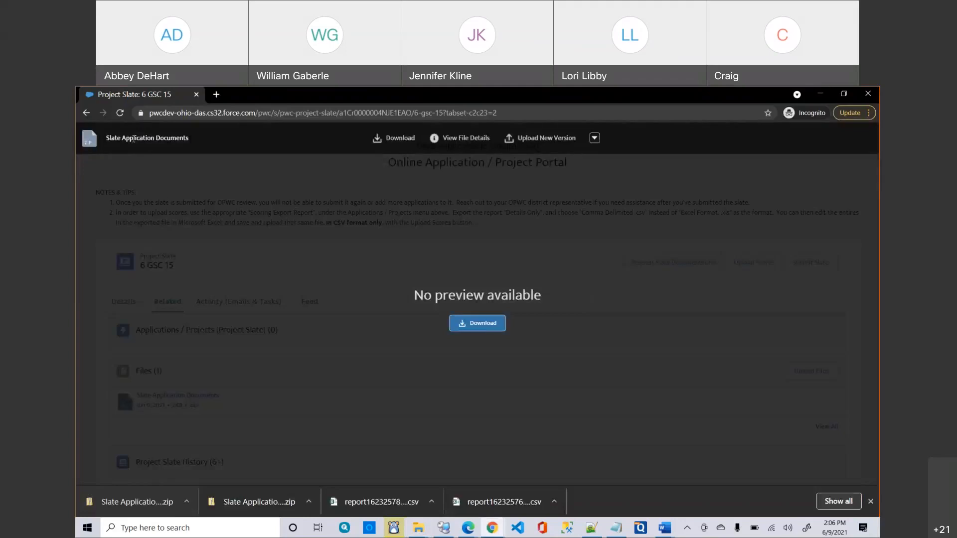
click(86, 113)
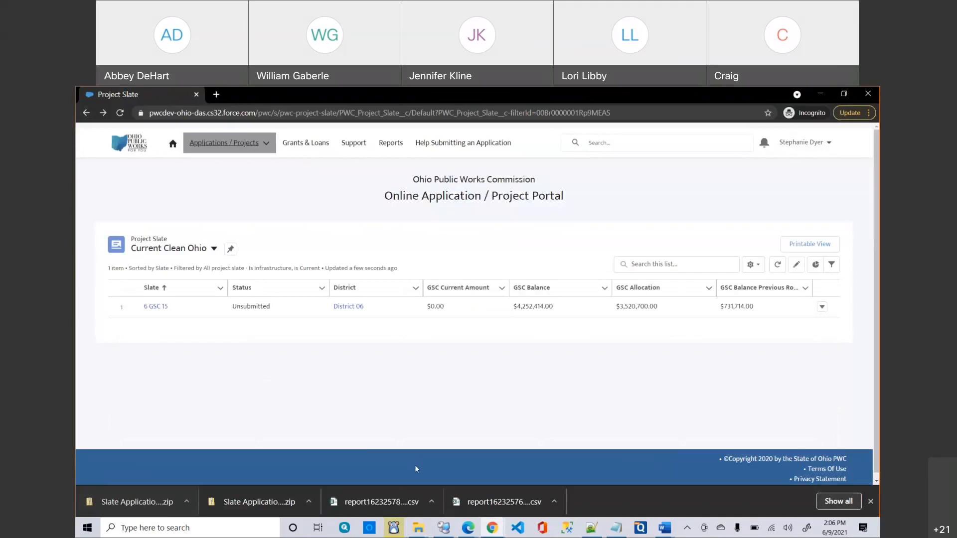
Restore the Slate Application Documents (4).zip window and open the Mill Creek MetroParks folder.
mouse_move(421, 526)
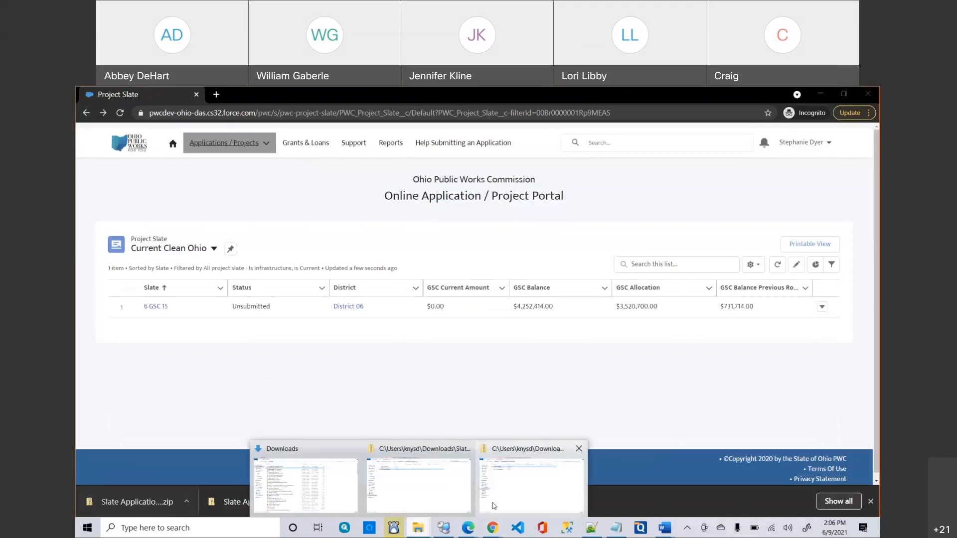
click(498, 488)
double_click(236, 182)
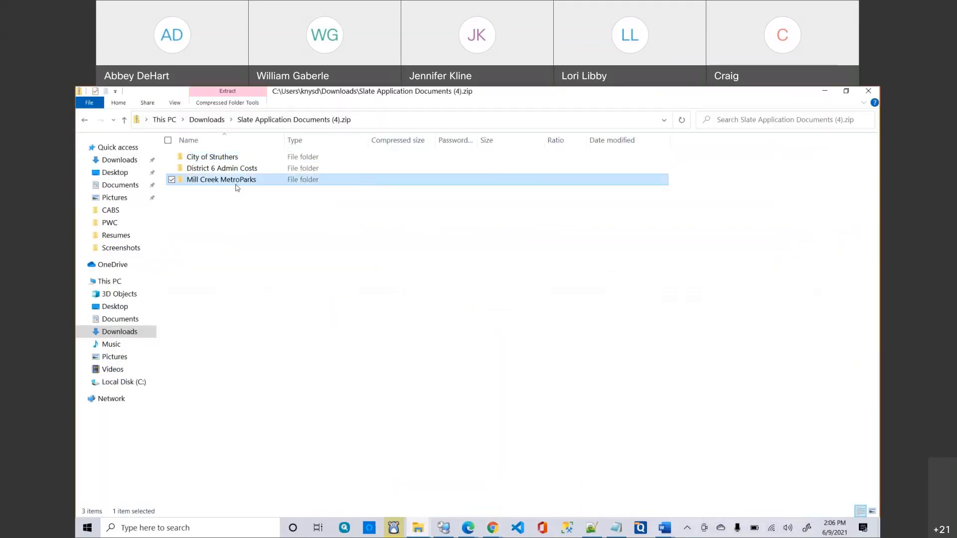
Open Springfield Road Forest Preserve, widen the Name column, and check the Appraisals and Authorizing Legislation blank files.
double_click(250, 159)
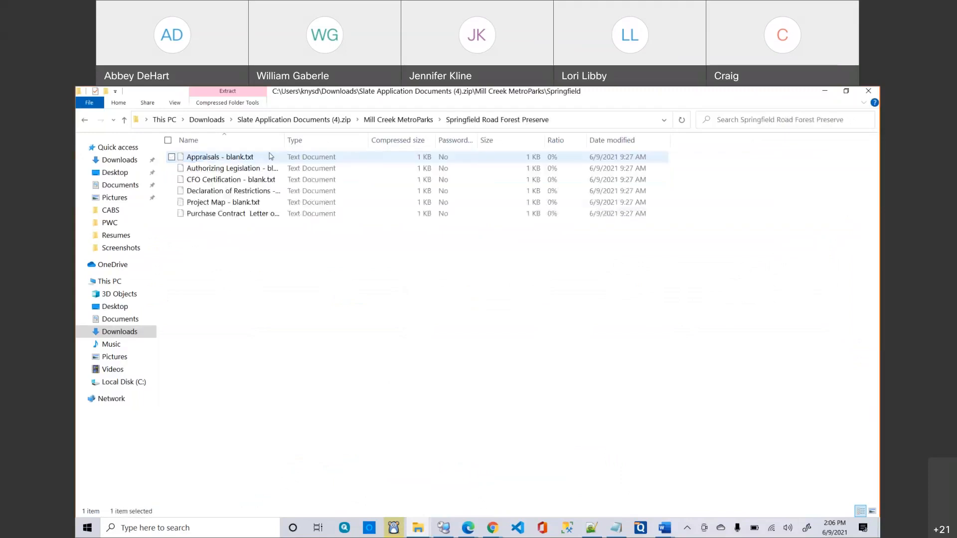
drag(285, 138, 410, 139)
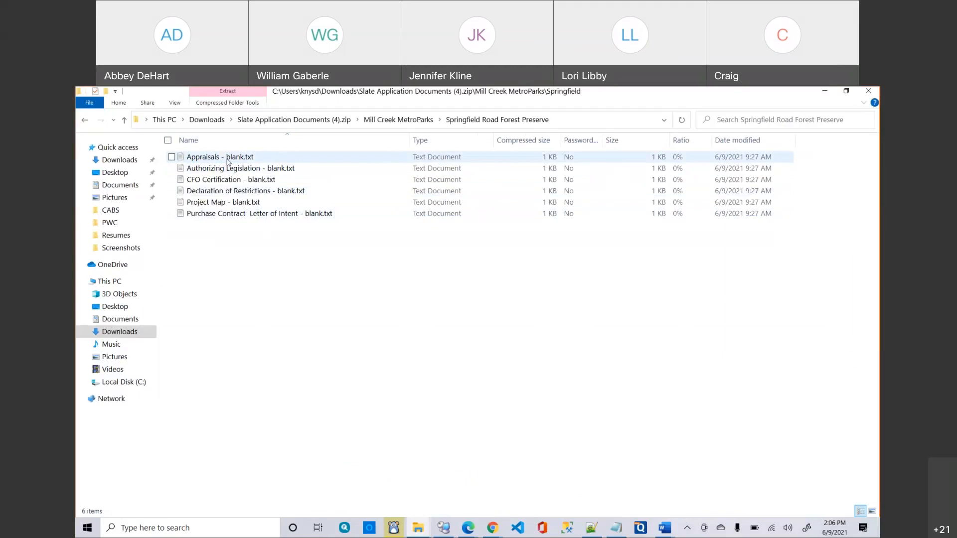
double_click(227, 161)
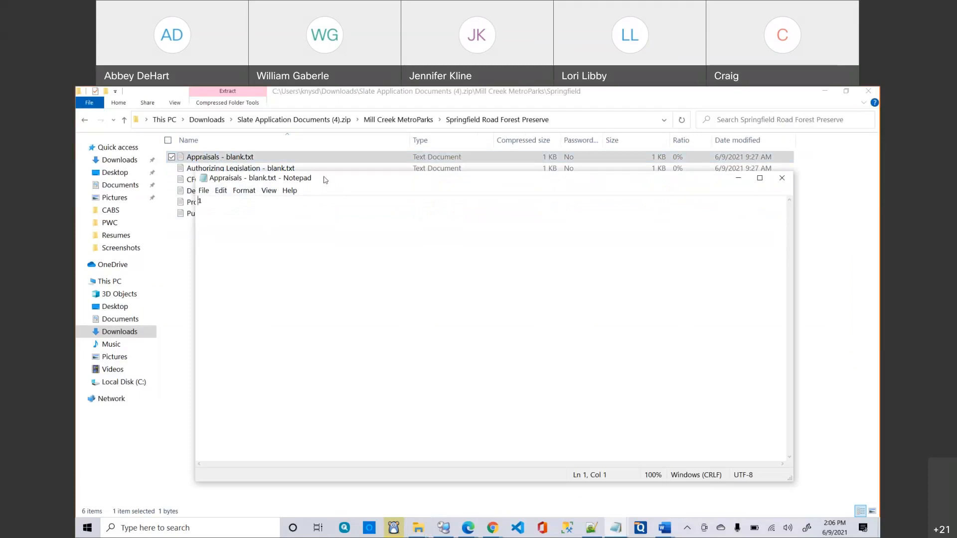
drag(314, 174, 288, 164)
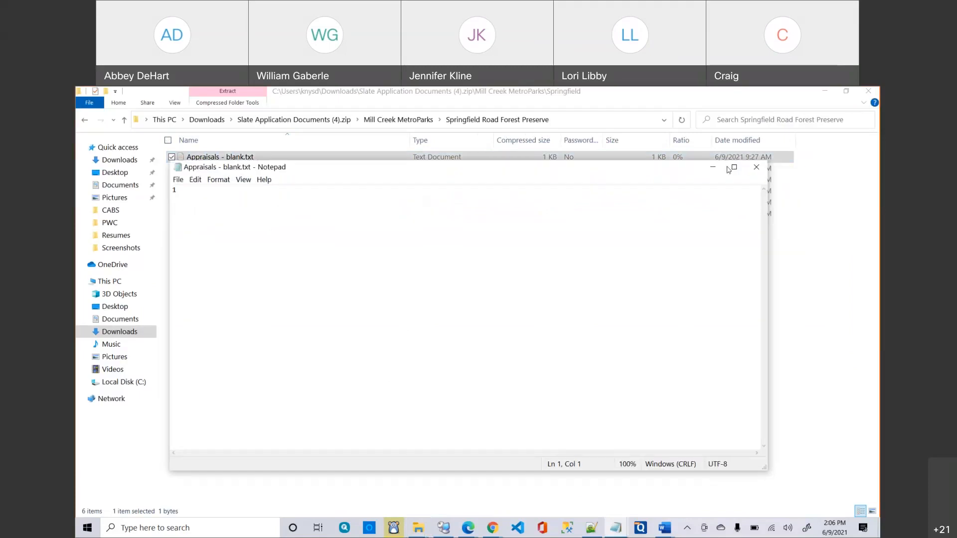
click(756, 168)
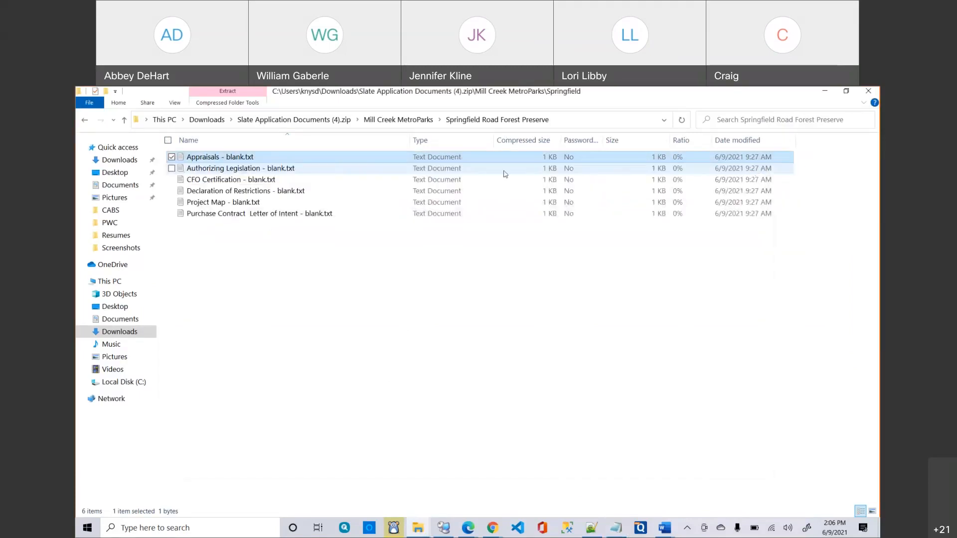
double_click(294, 168)
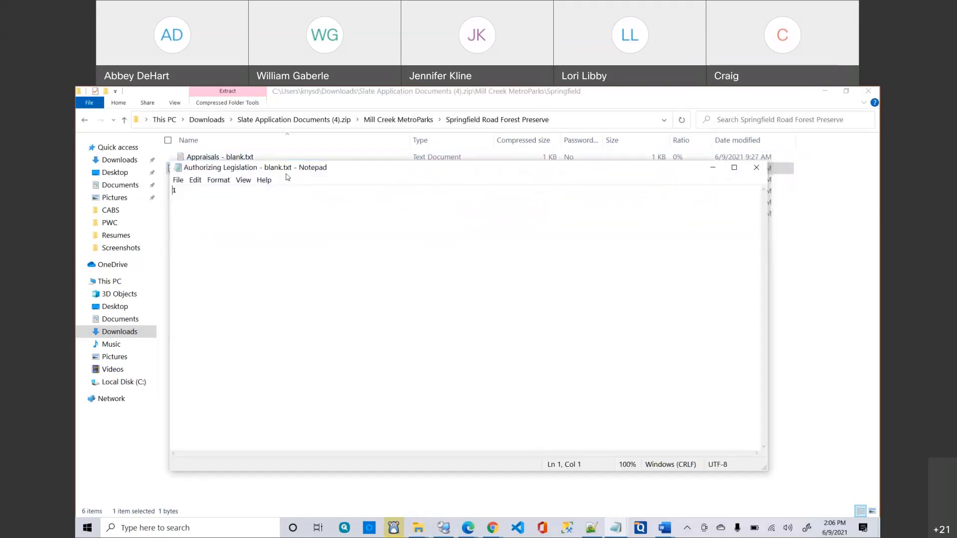
click(756, 168)
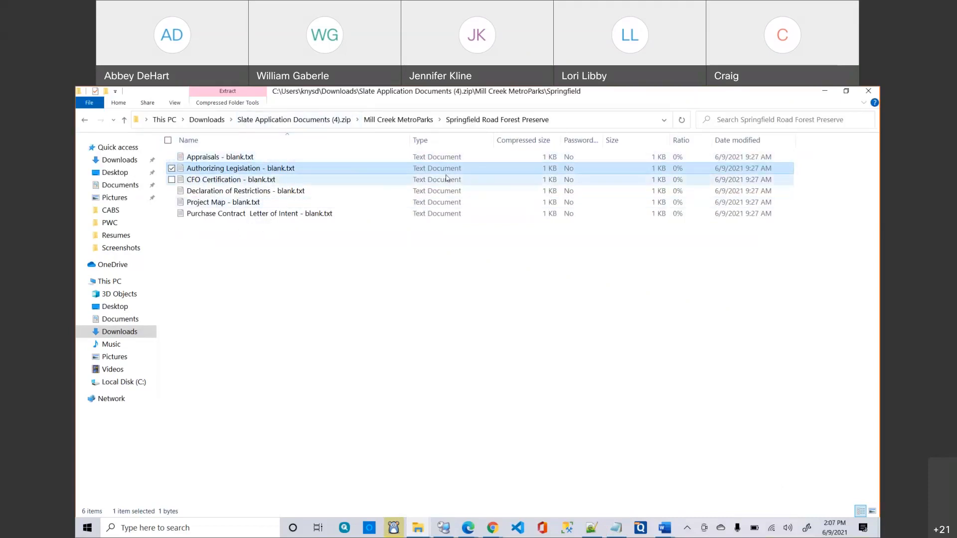
Open the 6 GSC 15 project slate in the portal and go to its Upload Scores page.
click(826, 92)
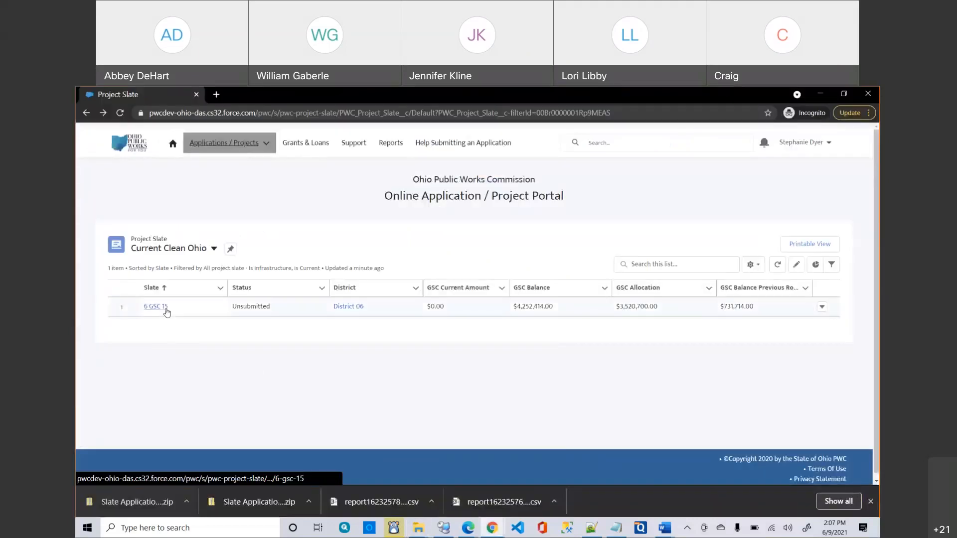
click(156, 307)
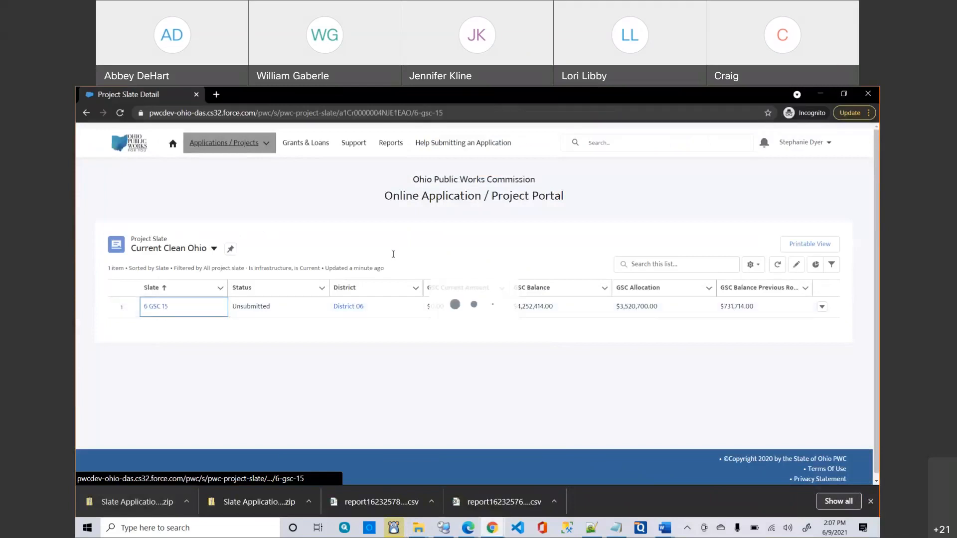
scroll(314, 314, down, 2)
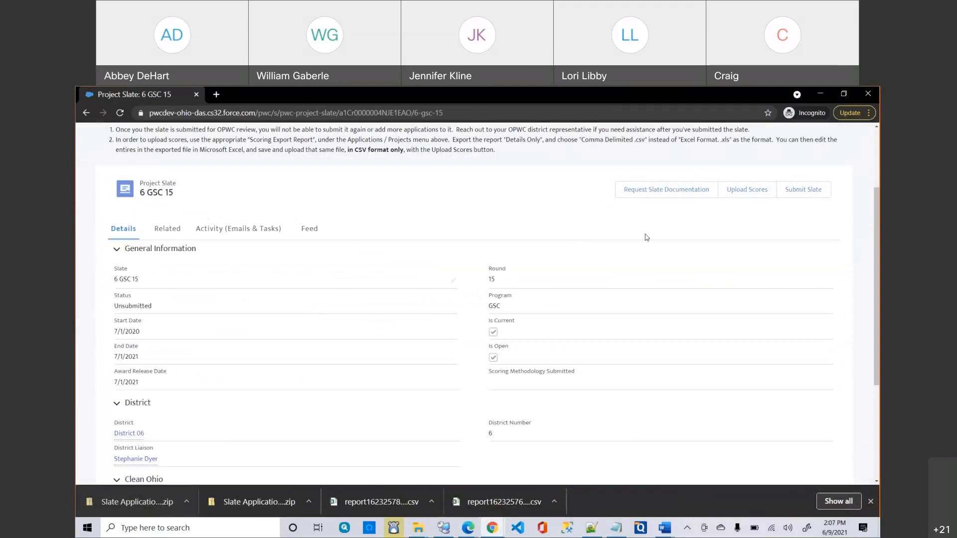
click(753, 192)
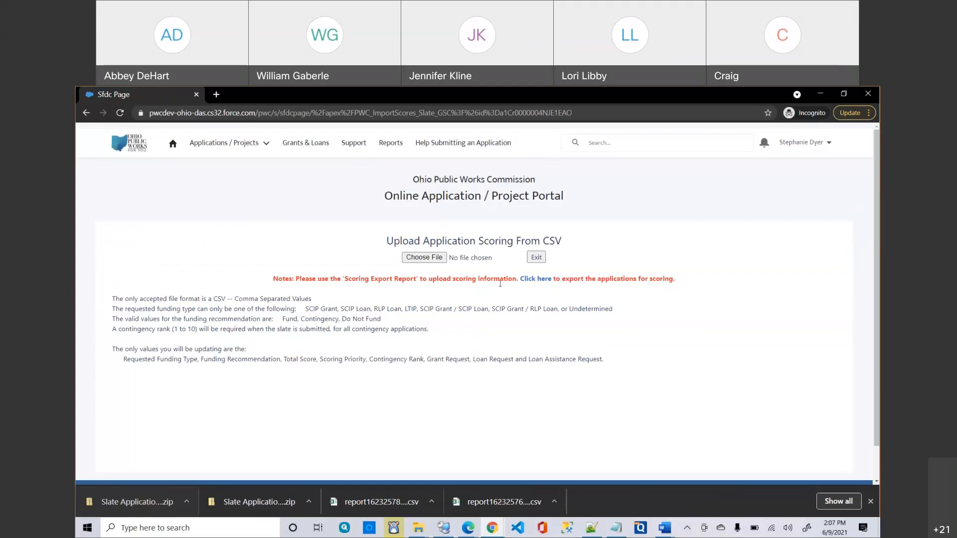
Export the Clean Ohio Scoring Export report as Details Only in Comma Delimited .csv format.
click(539, 280)
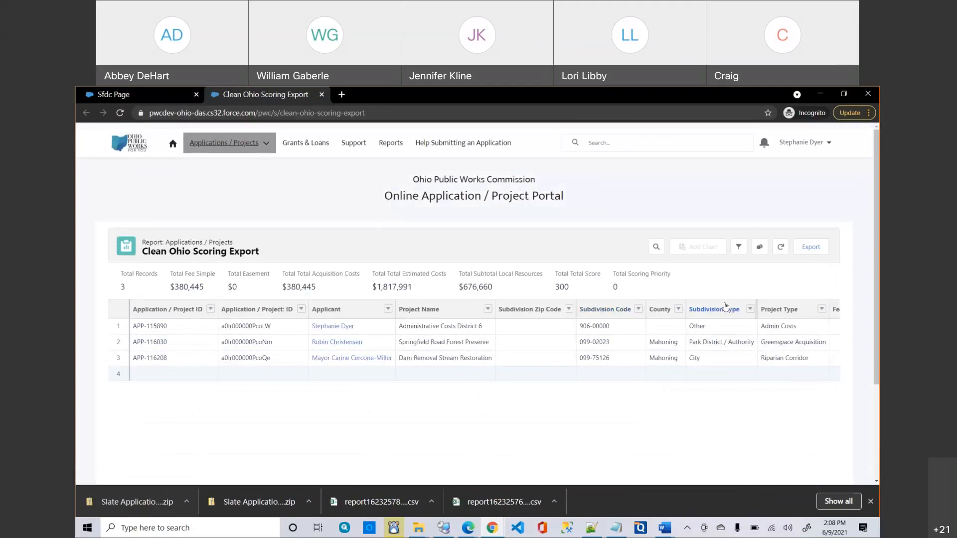
click(810, 248)
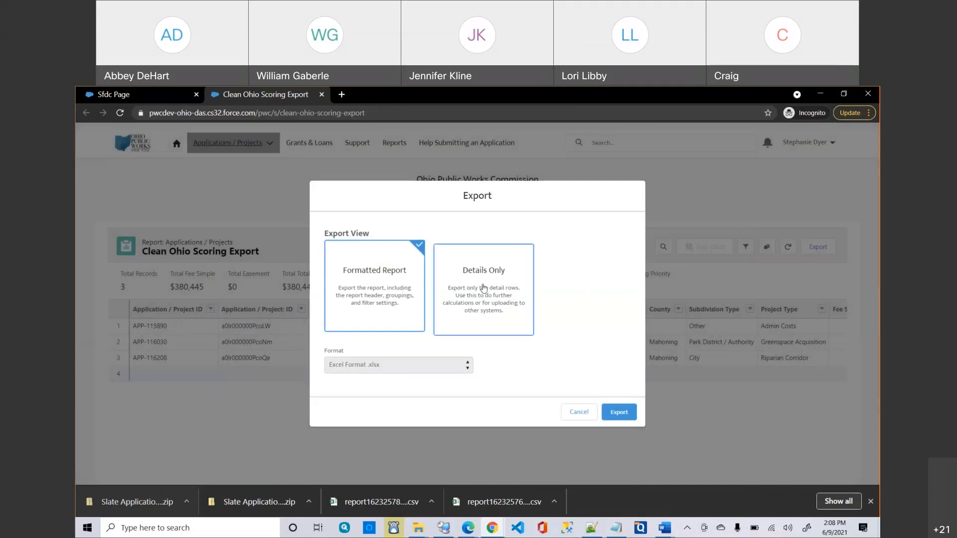
click(483, 288)
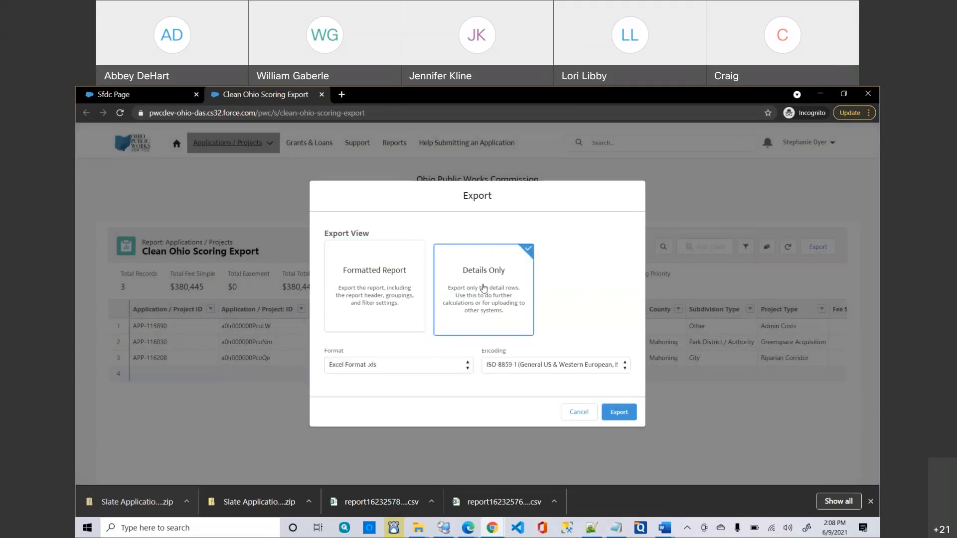
click(439, 366)
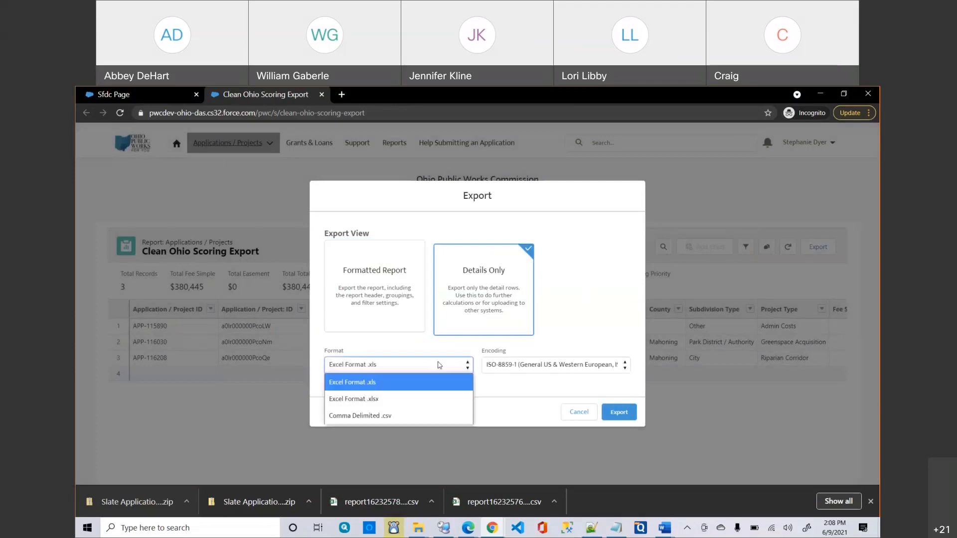
click(401, 417)
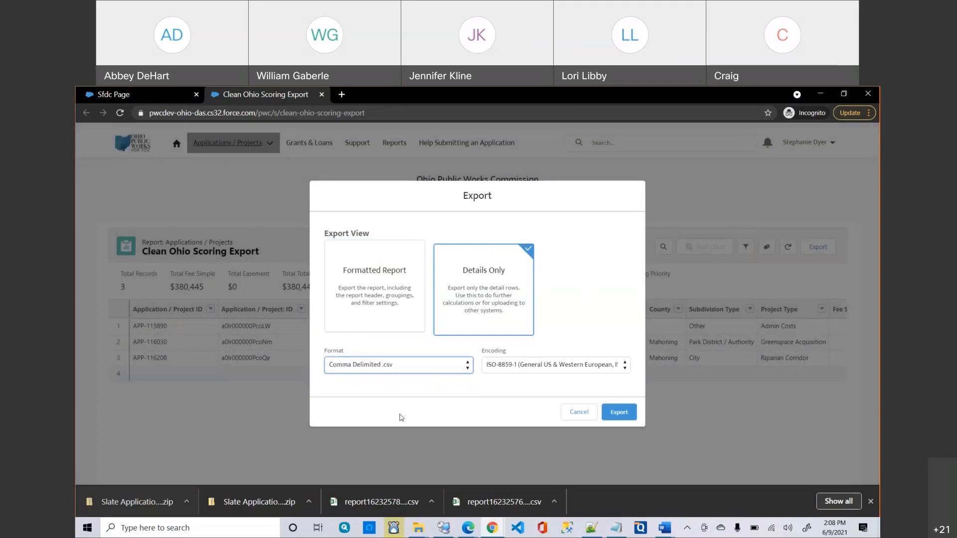
click(619, 412)
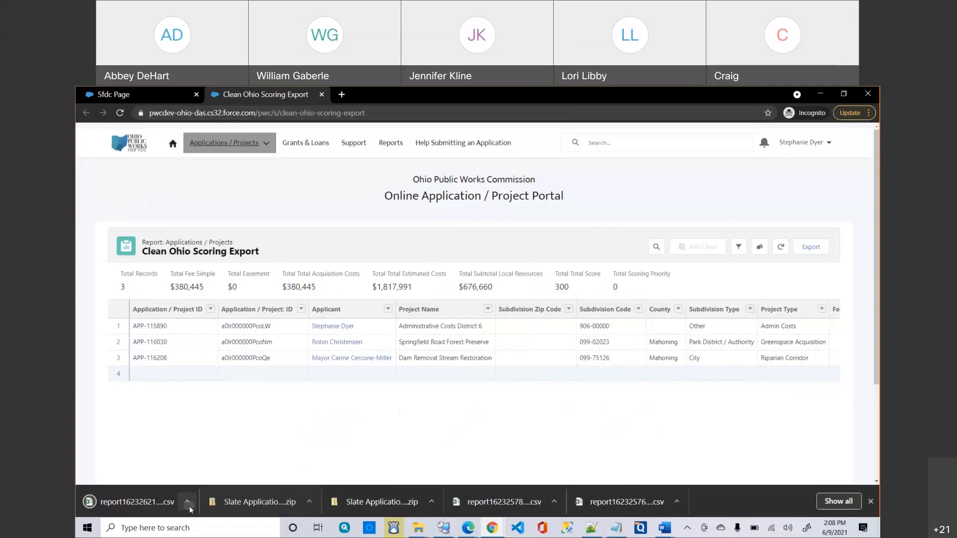
click(188, 506)
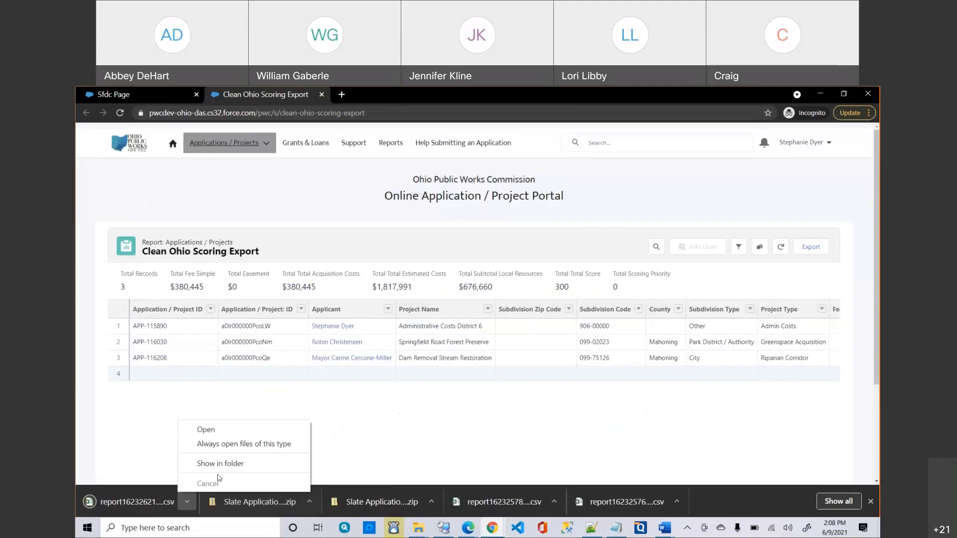
Show report1623262125420.csv in the Downloads folder and open it in Excel.
click(225, 463)
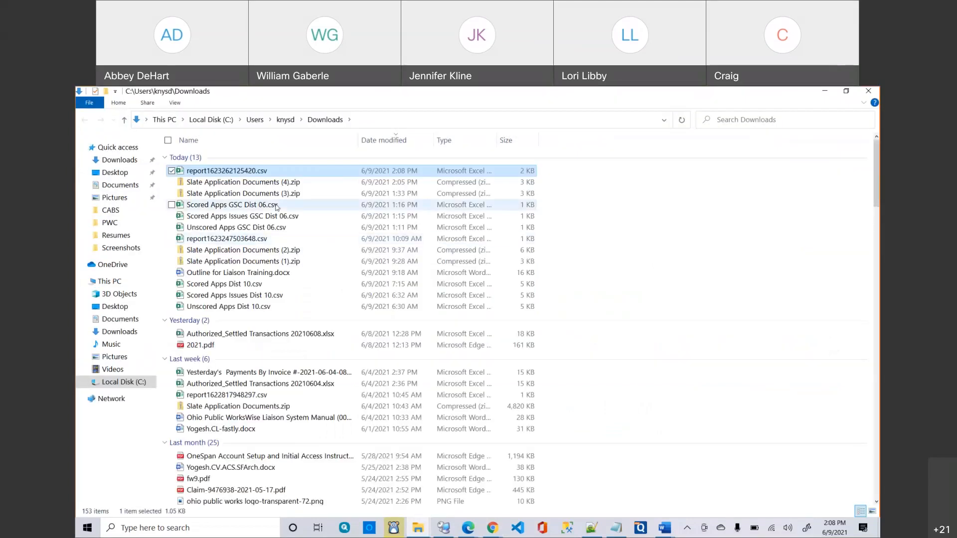
double_click(208, 174)
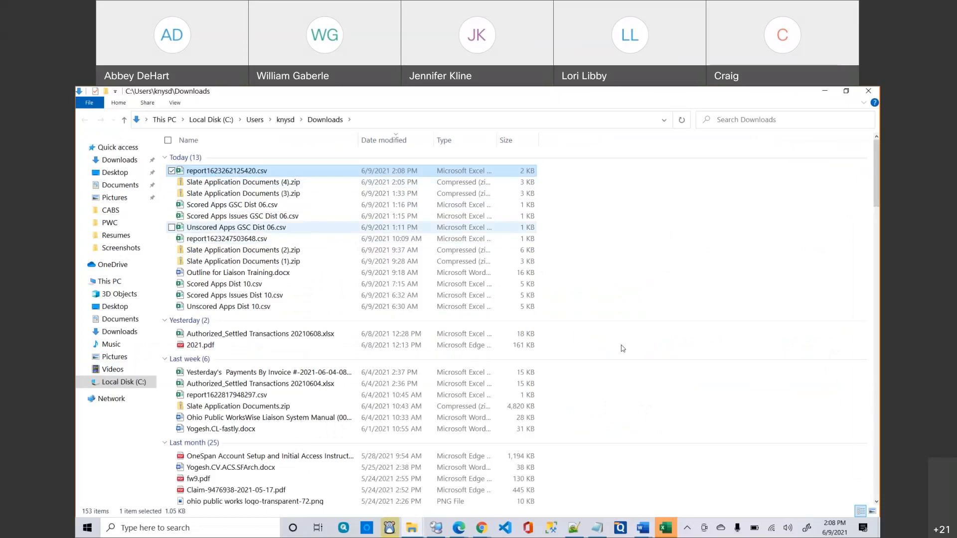
right_click(672, 527)
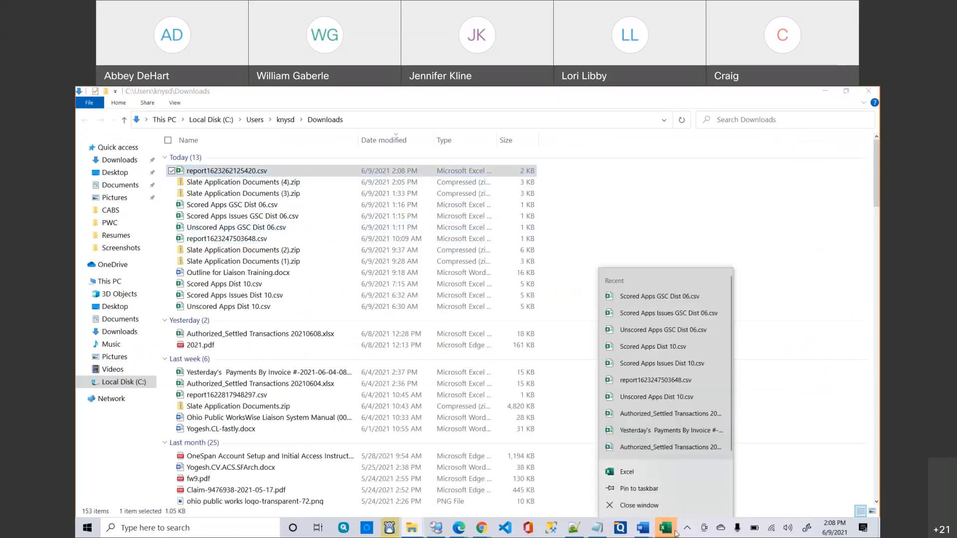
Autofit columns A through D to show the full IDs, applicant names and project names.
click(676, 533)
click(407, 392)
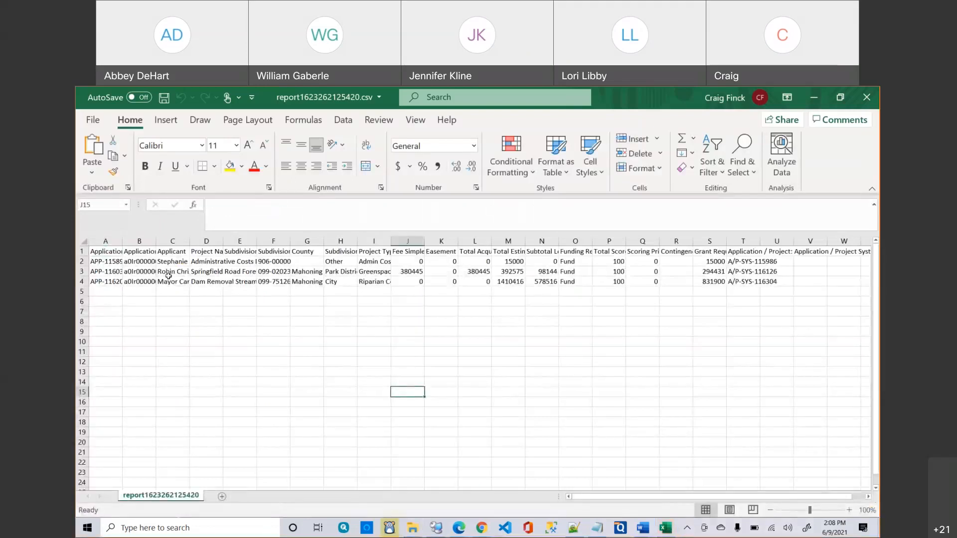
double_click(123, 241)
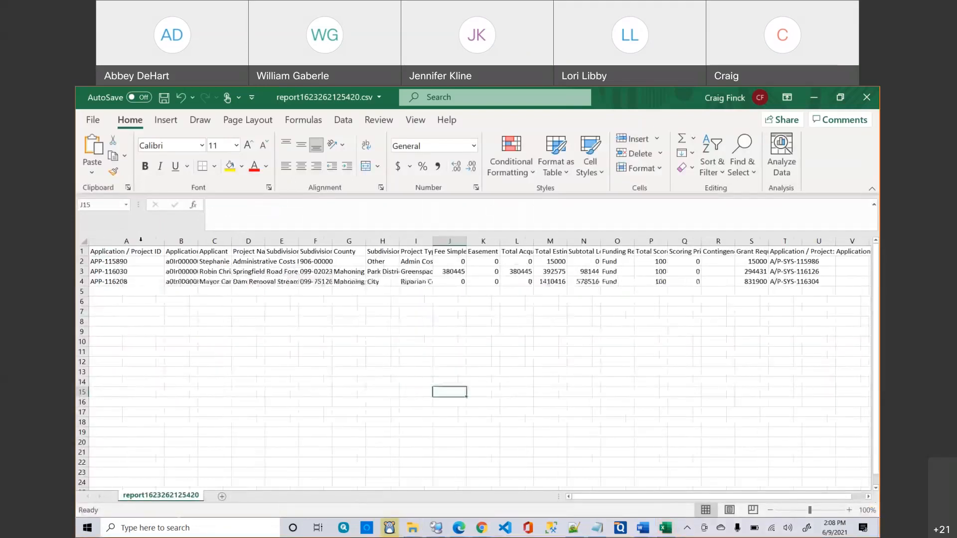
double_click(198, 241)
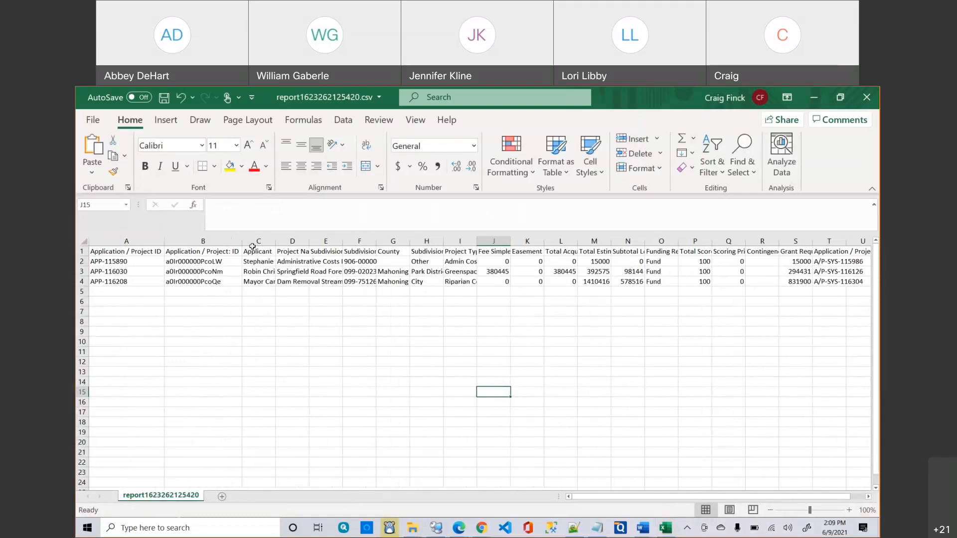
double_click(277, 243)
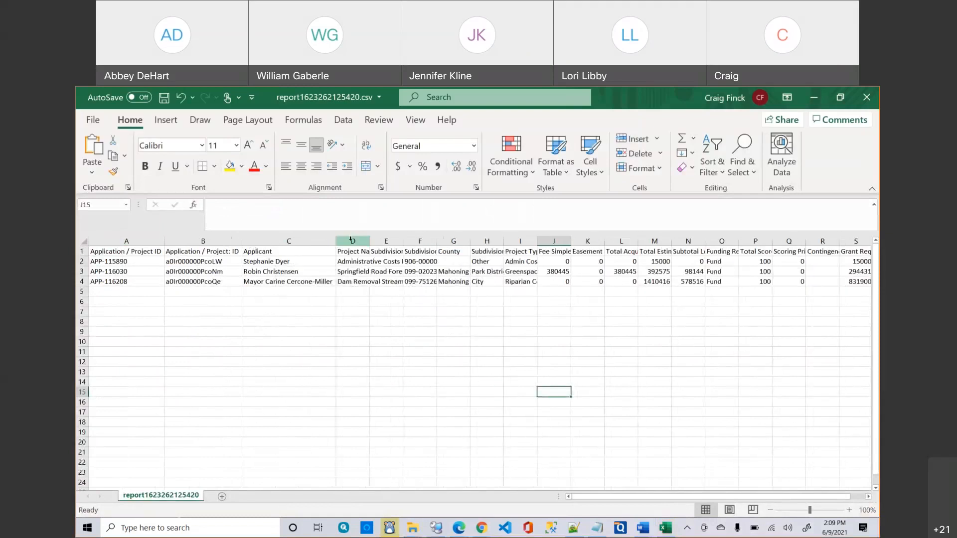
double_click(367, 241)
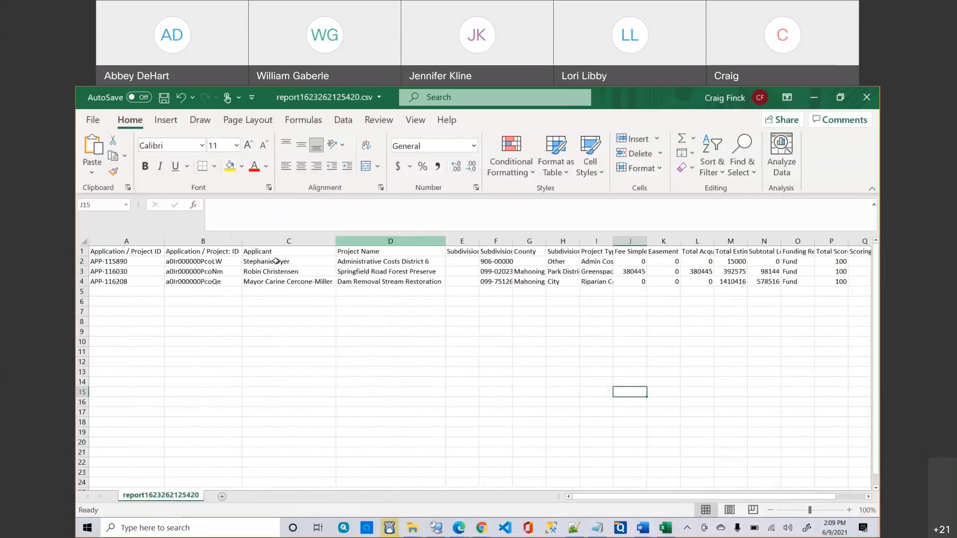
Copy the first project ID, APP-115890, from the formula bar.
click(139, 255)
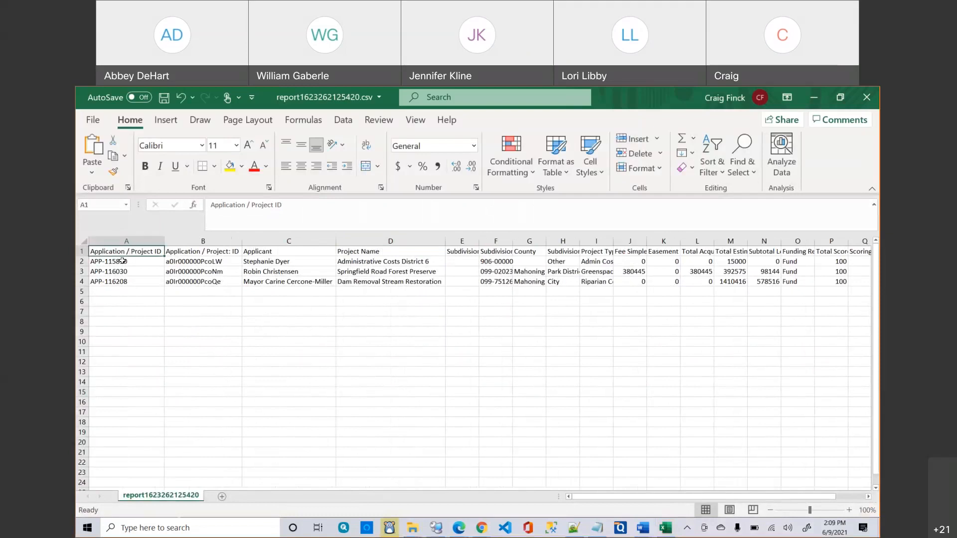
click(119, 262)
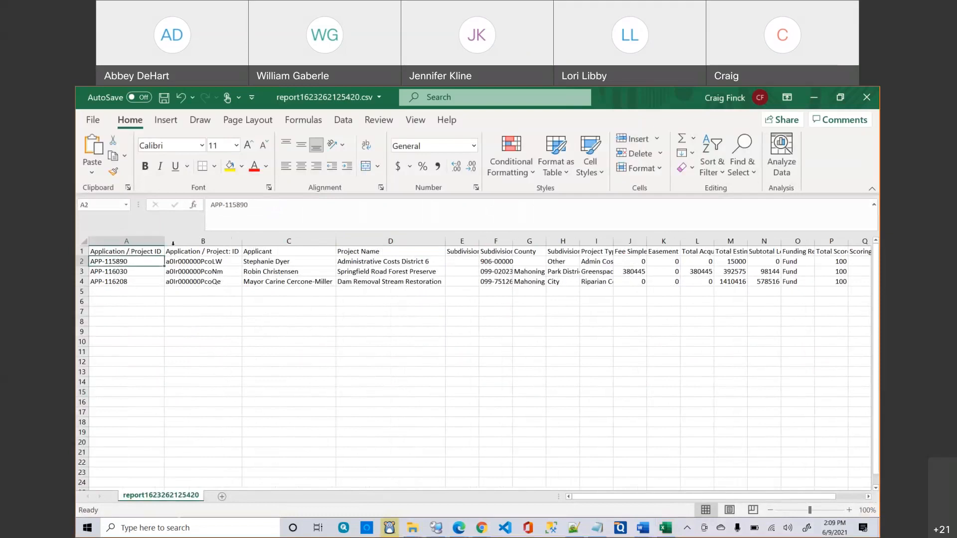
triple_click(230, 207)
key(ctrl+c)
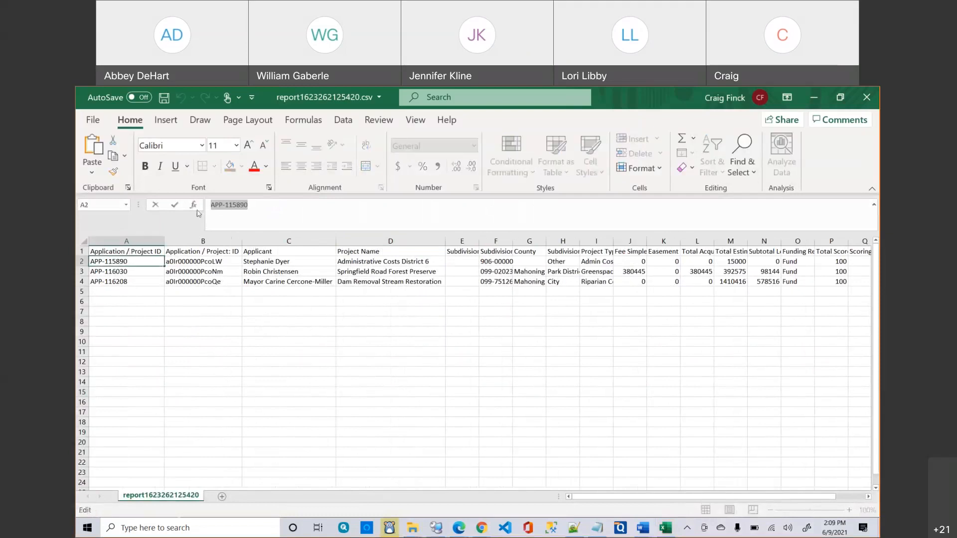
click(481, 528)
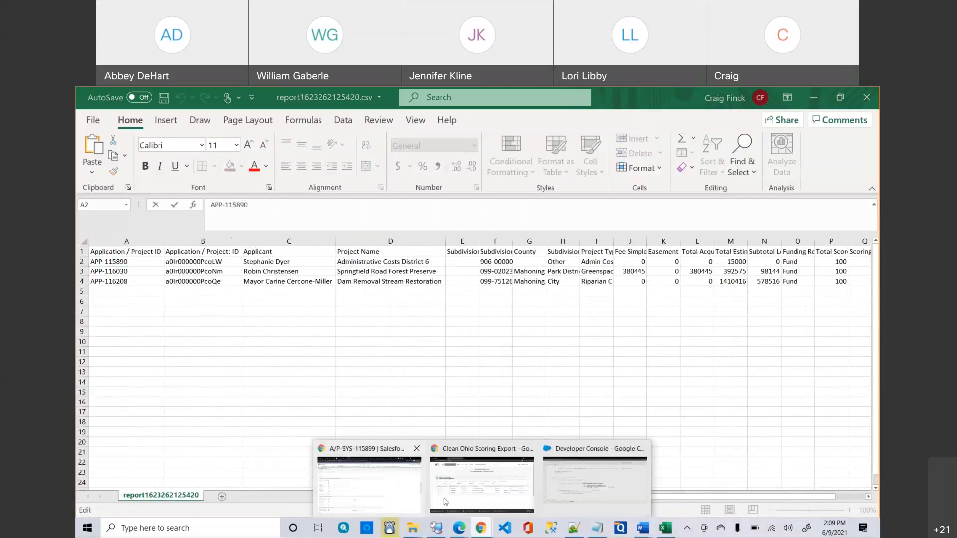
Search the portal for APP-115890, review its record, and return to the Excel report.
click(482, 483)
click(595, 143)
key(ctrl+v)
key(Return)
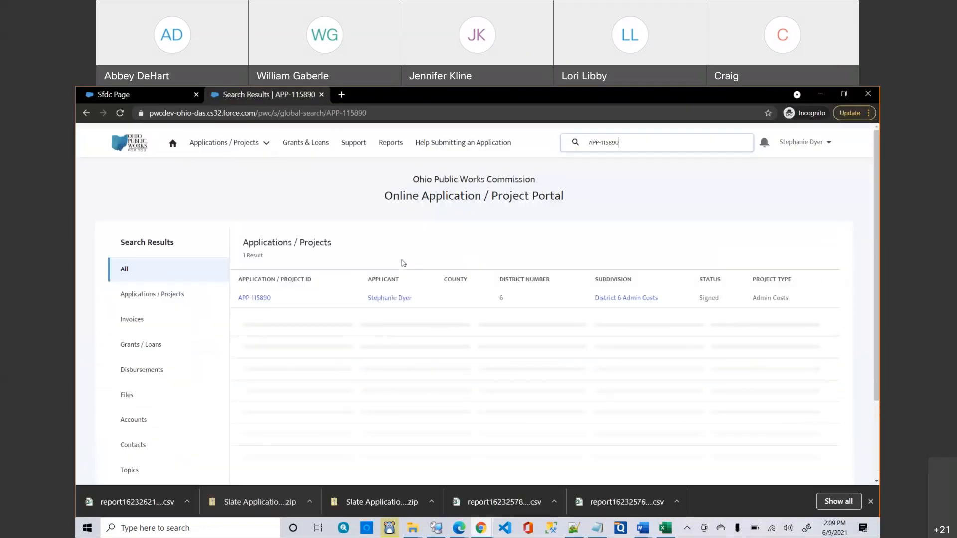
click(263, 299)
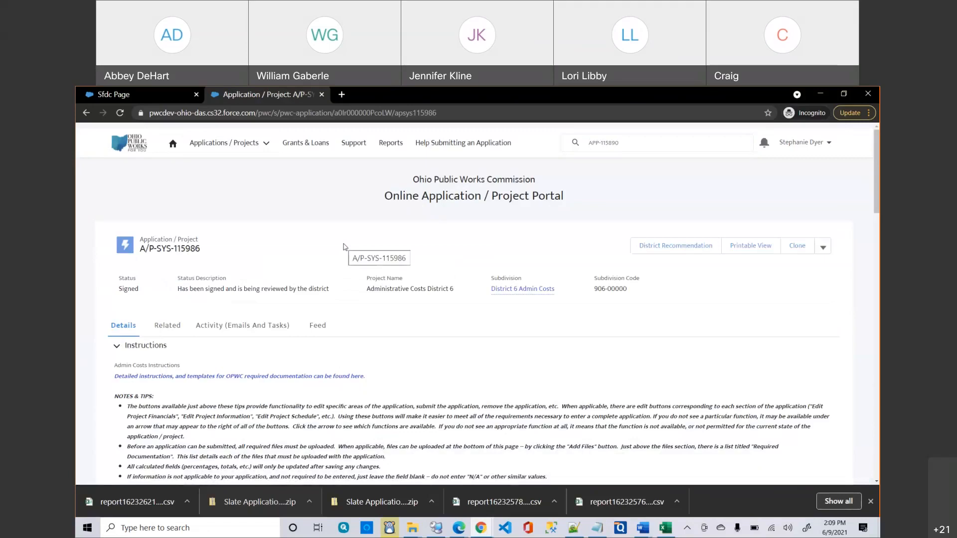
scroll(387, 397, down, 5)
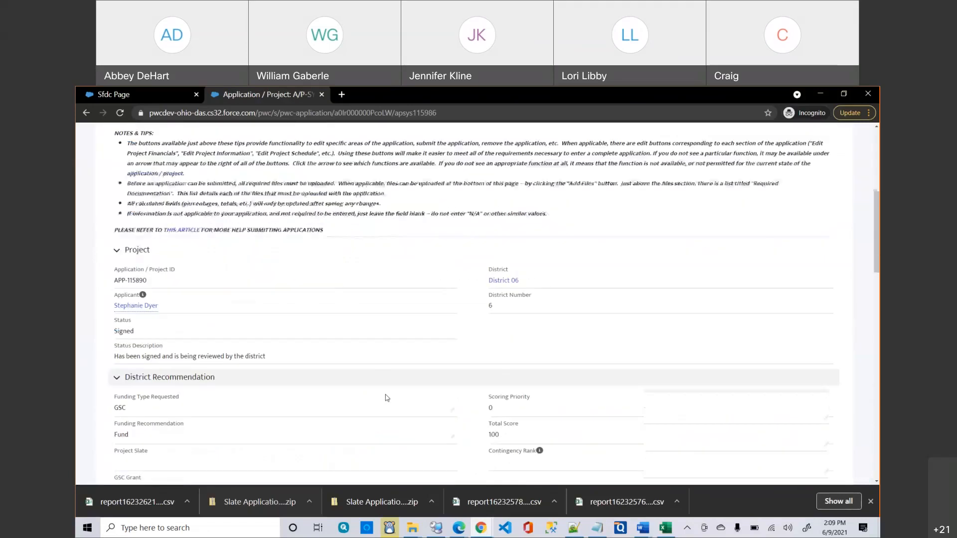
scroll(386, 397, up, 5)
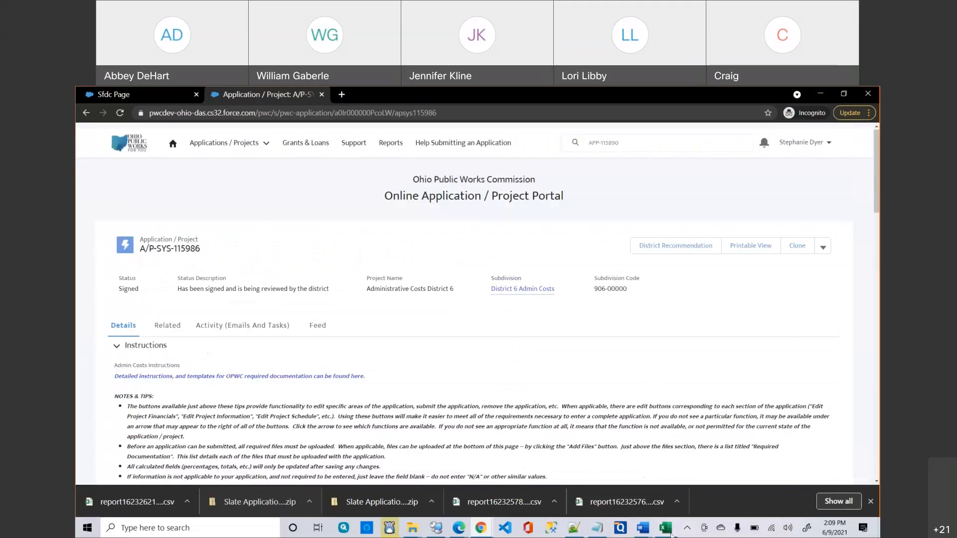
click(670, 531)
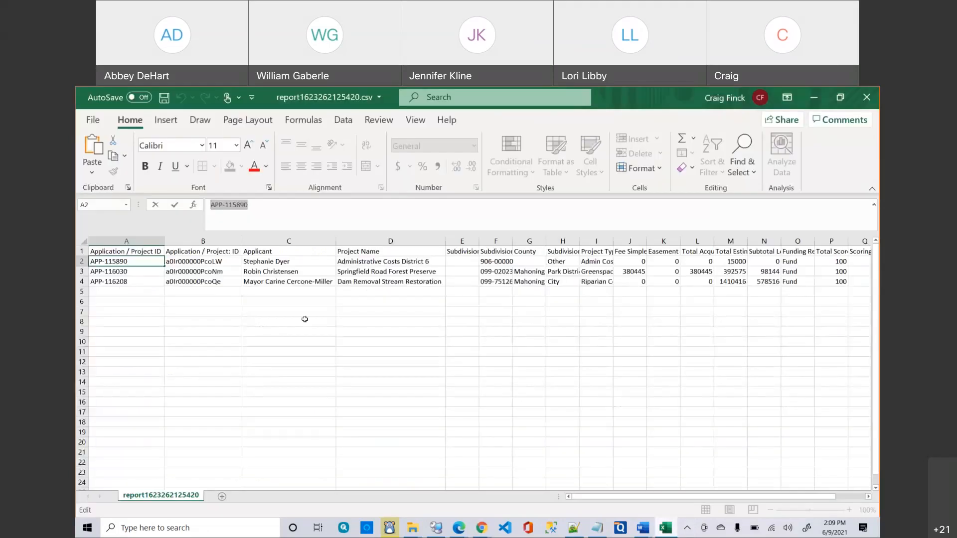
click(201, 264)
click(196, 252)
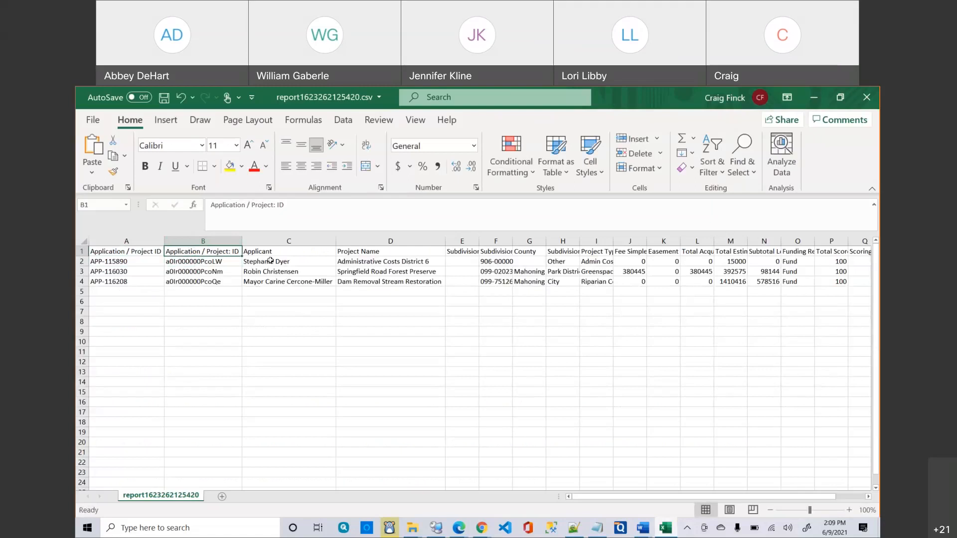
click(320, 261)
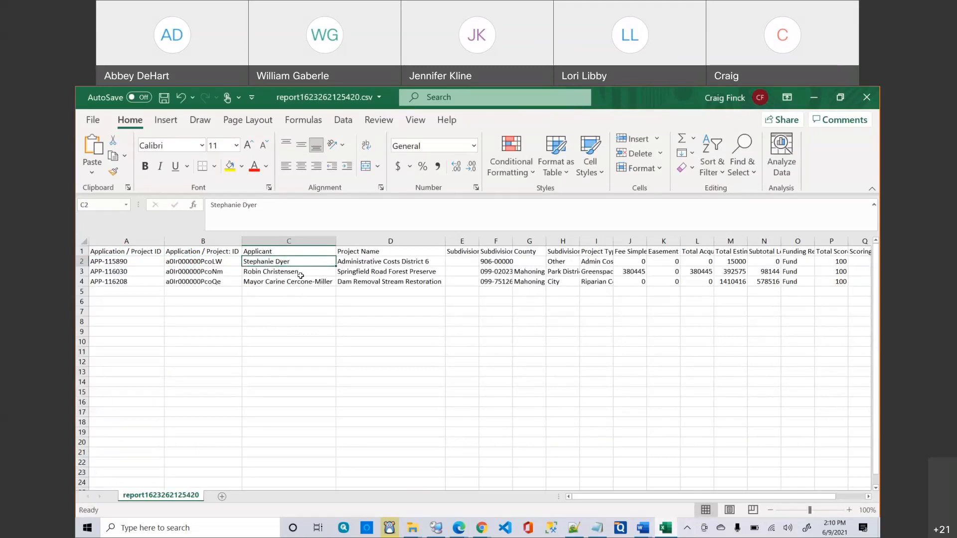
click(367, 263)
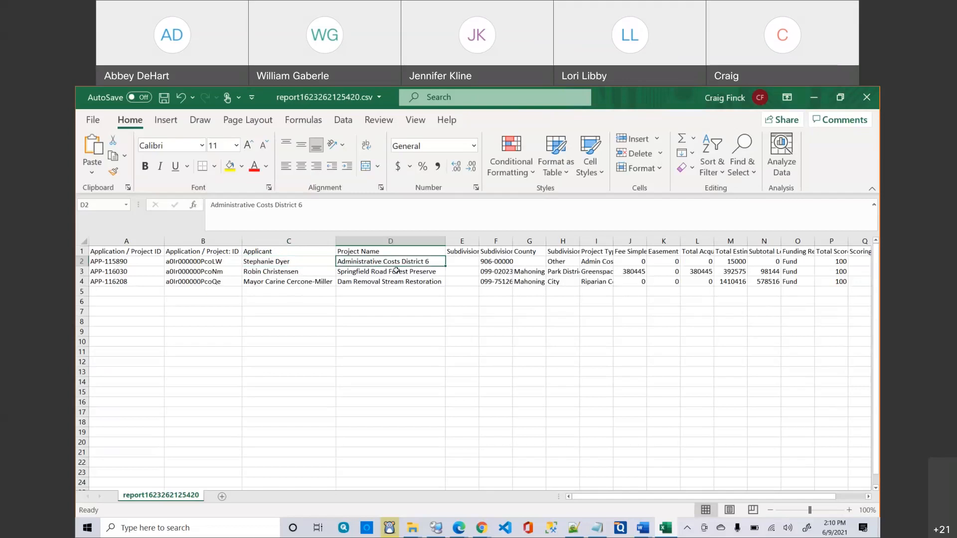
click(291, 262)
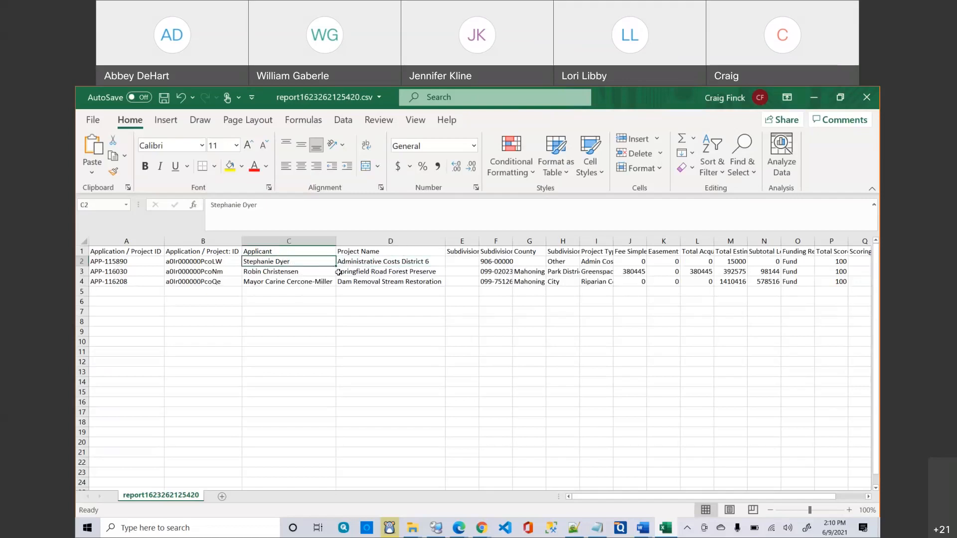
click(370, 264)
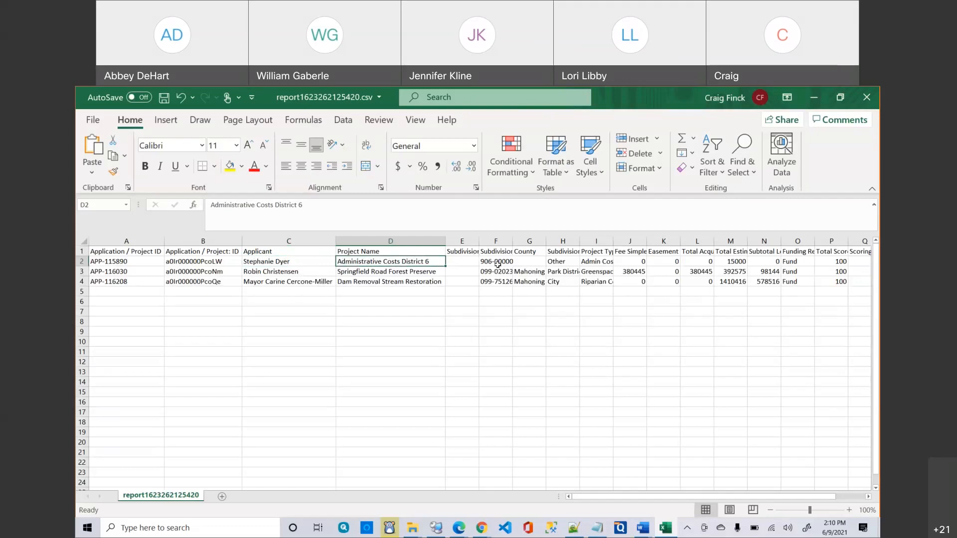
click(465, 252)
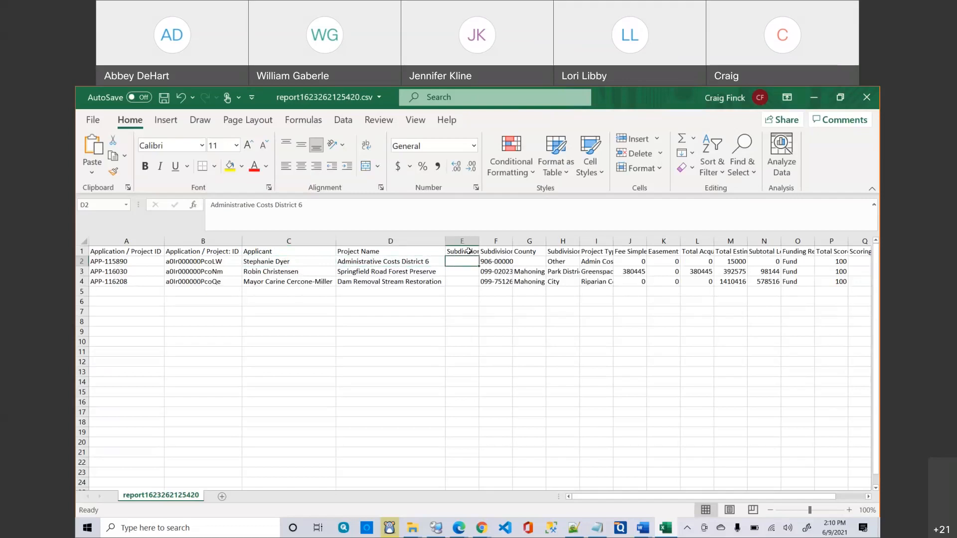
click(494, 260)
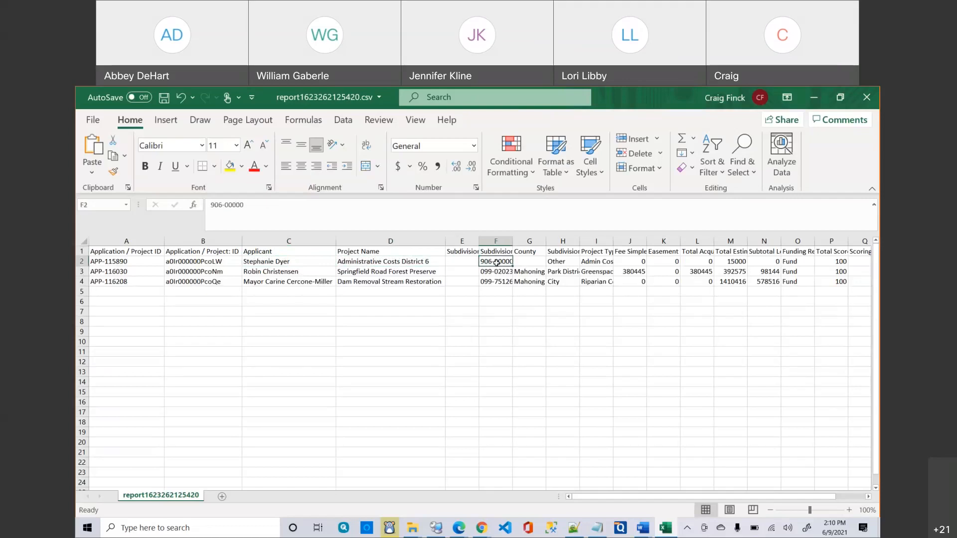
click(521, 270)
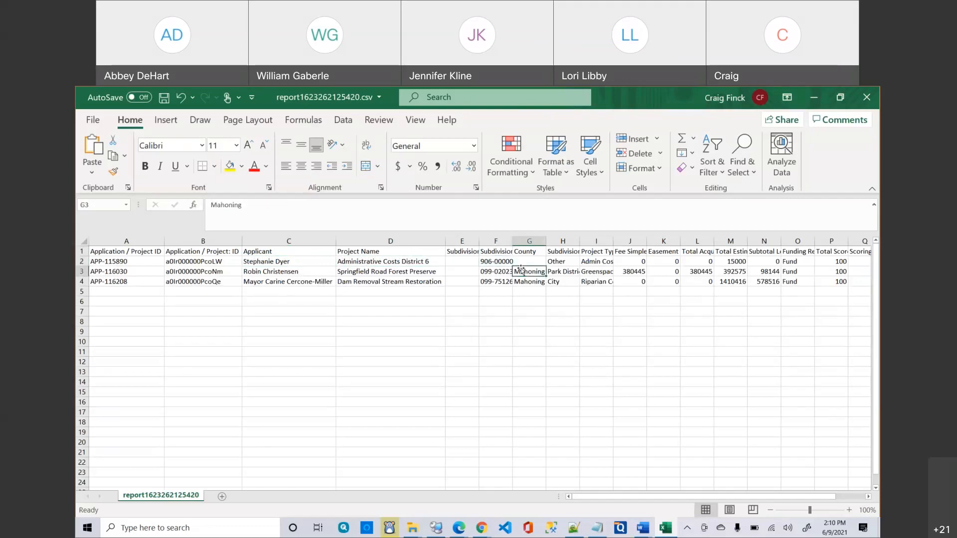
click(558, 262)
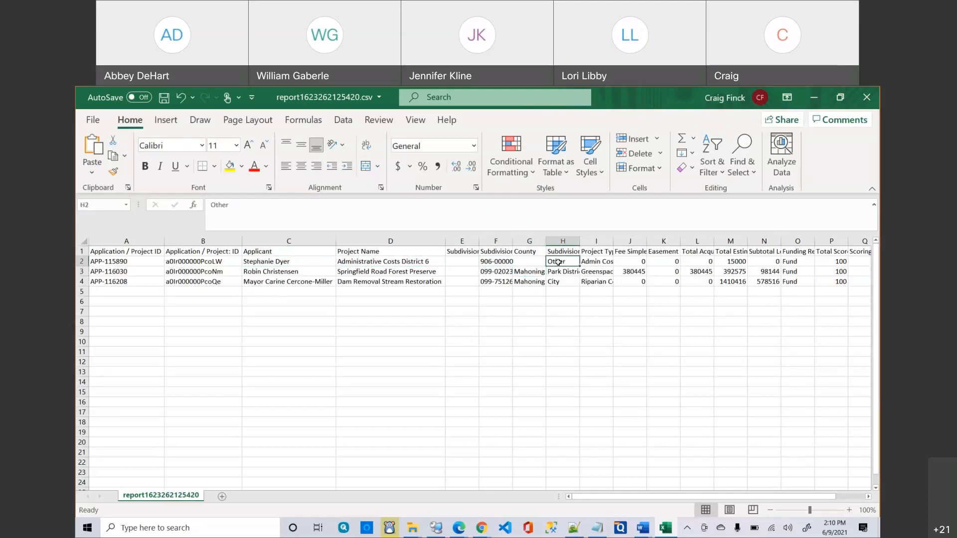
click(567, 251)
click(568, 261)
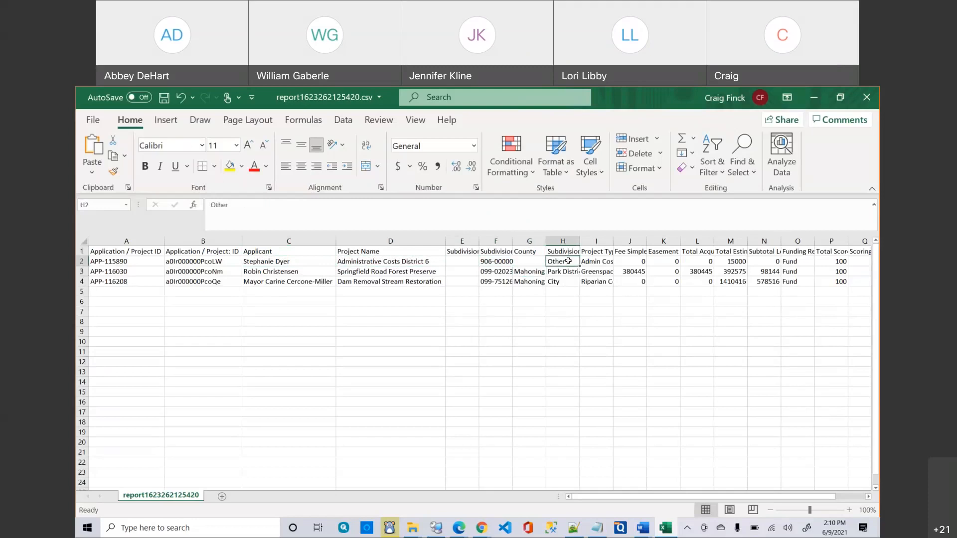
click(596, 265)
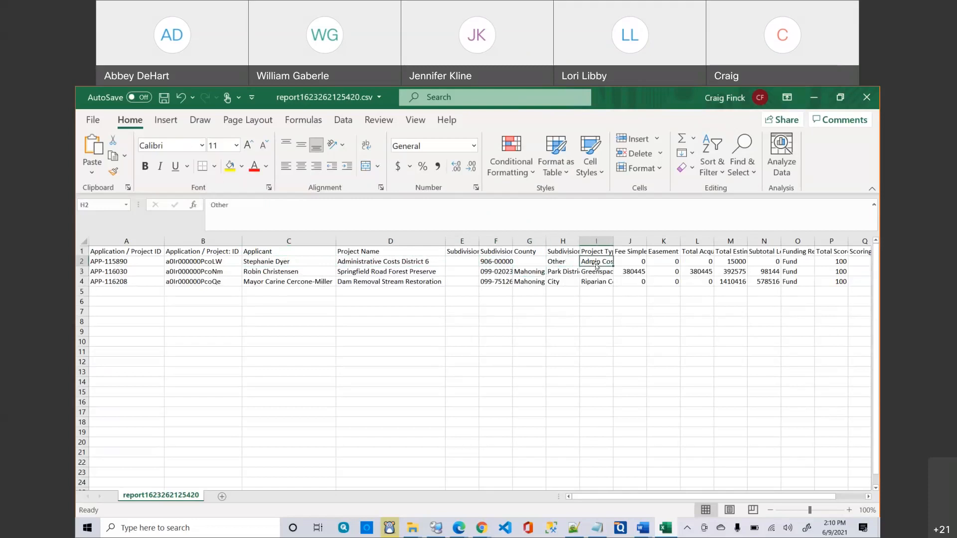
drag(611, 496, 633, 499)
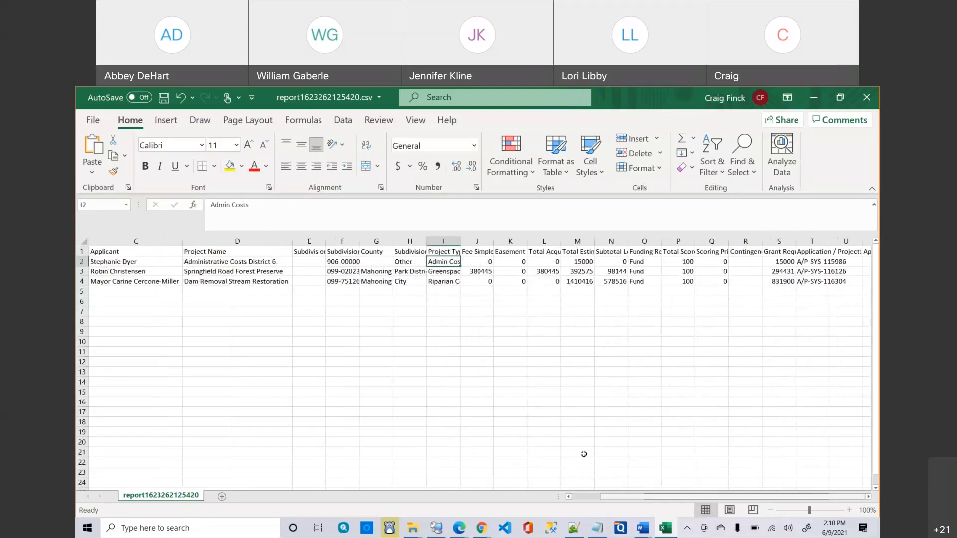
Review the project types and the fee simple, easement, acquisition, total cost and local resources values.
click(438, 272)
click(438, 282)
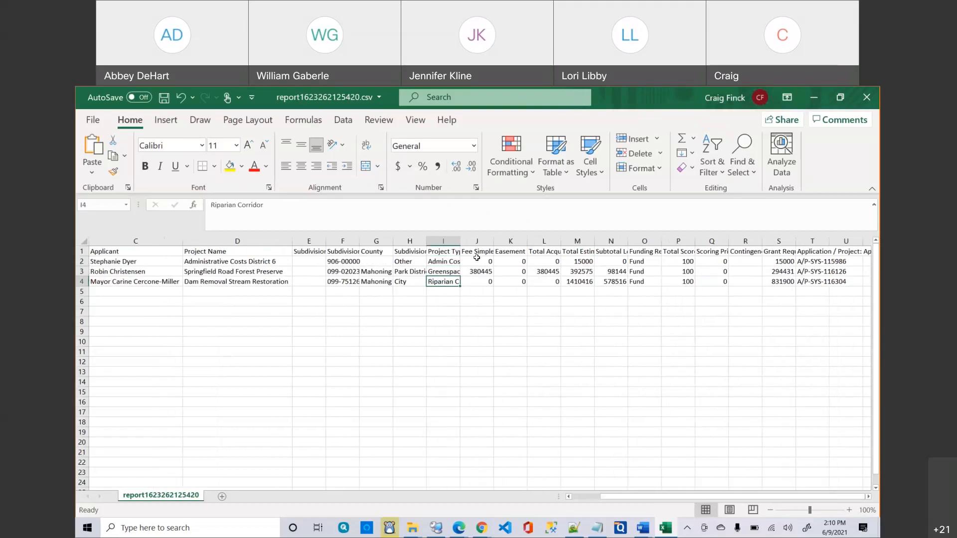
click(477, 259)
drag(540, 262, 508, 282)
click(578, 266)
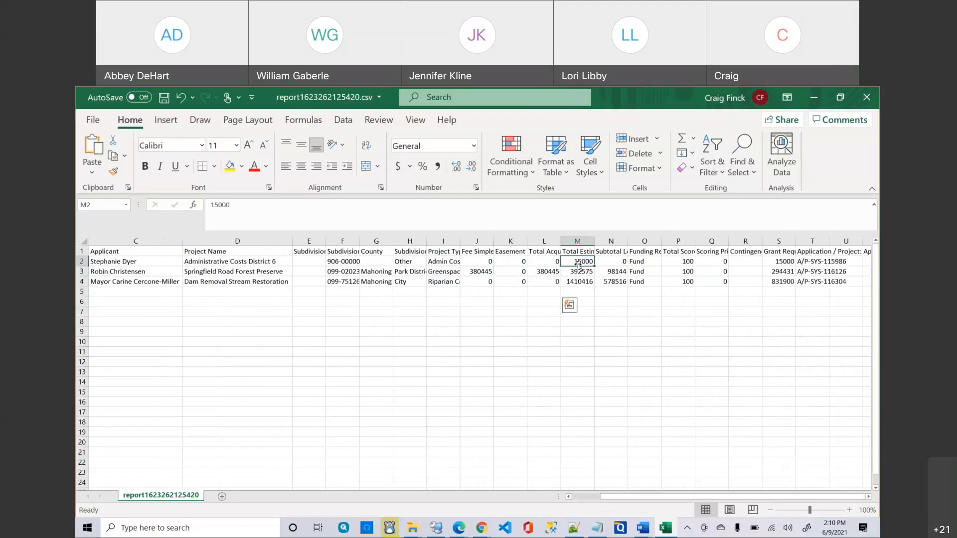
click(608, 261)
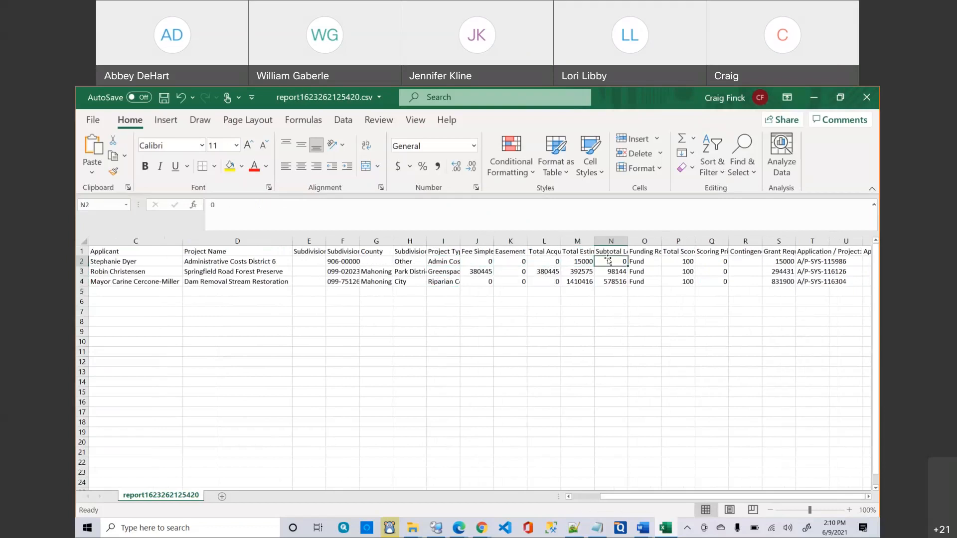
click(609, 251)
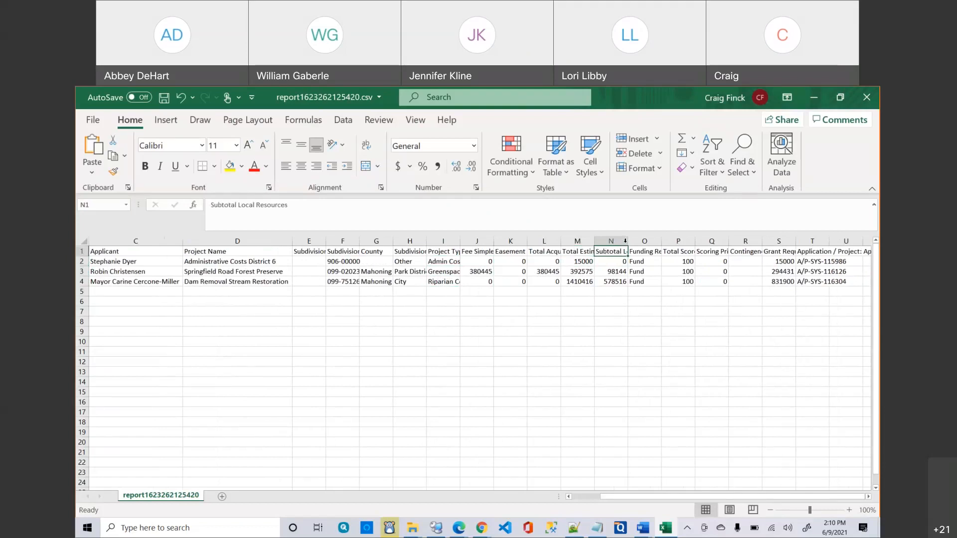
Autofit columns L through Q, from Total Acquisition Costs to Scoring Priority.
double_click(627, 242)
double_click(593, 243)
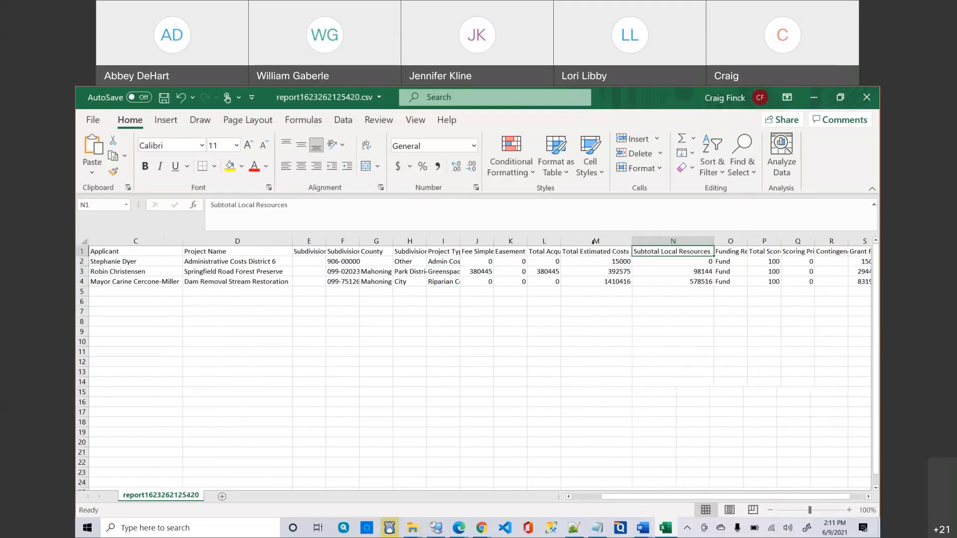
double_click(561, 242)
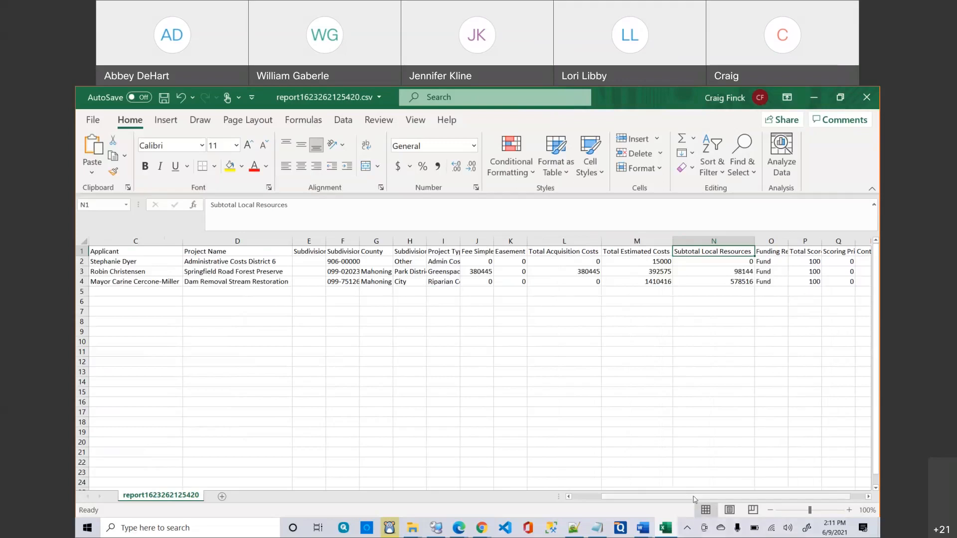
drag(694, 497, 711, 497)
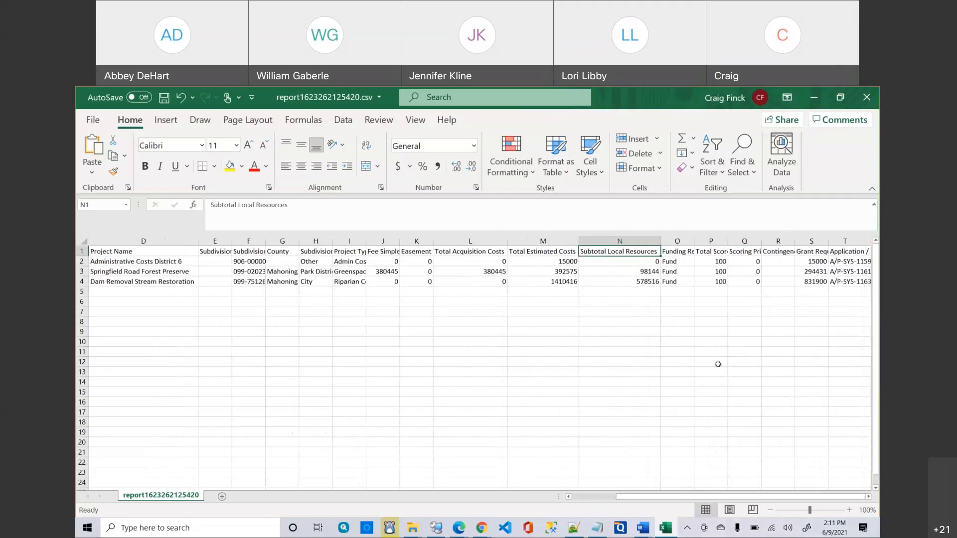
double_click(695, 242)
double_click(779, 241)
double_click(819, 241)
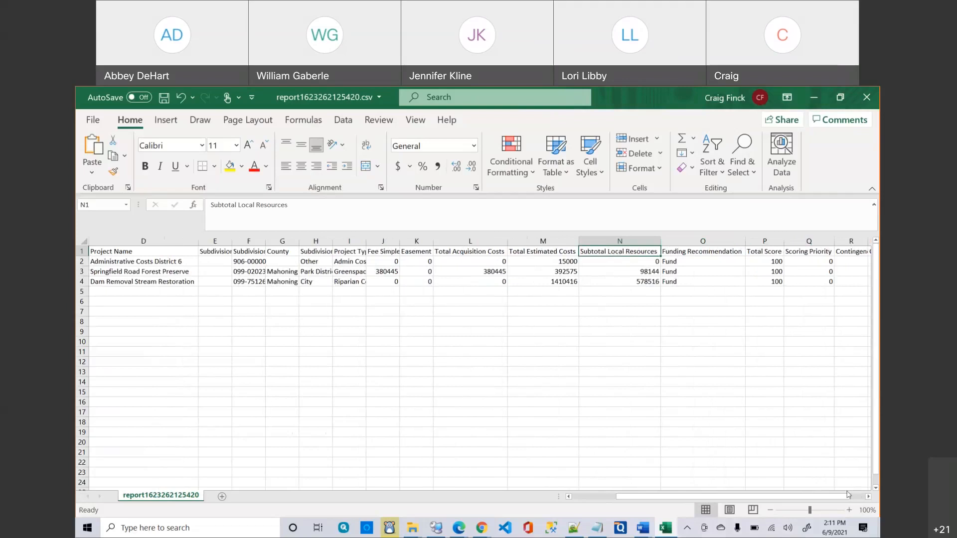
click(869, 497)
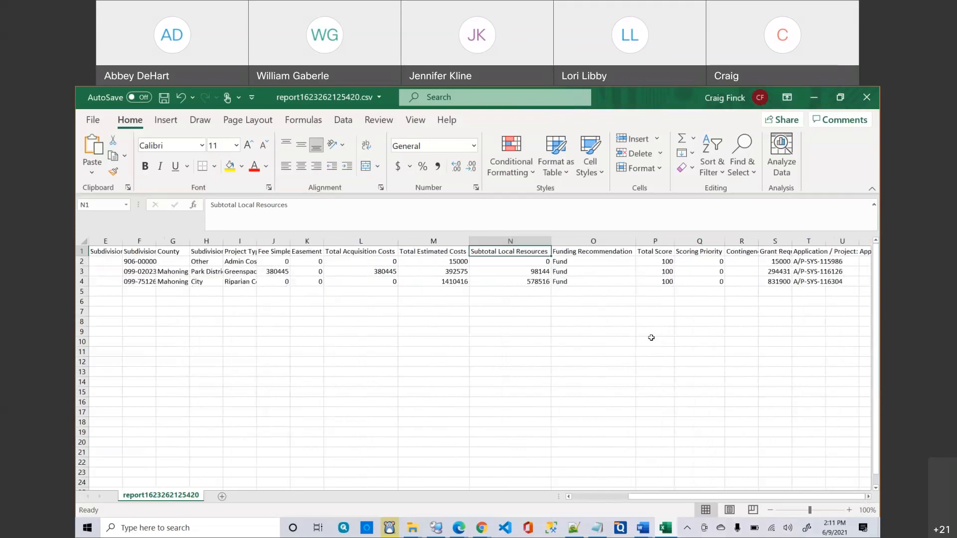
click(576, 262)
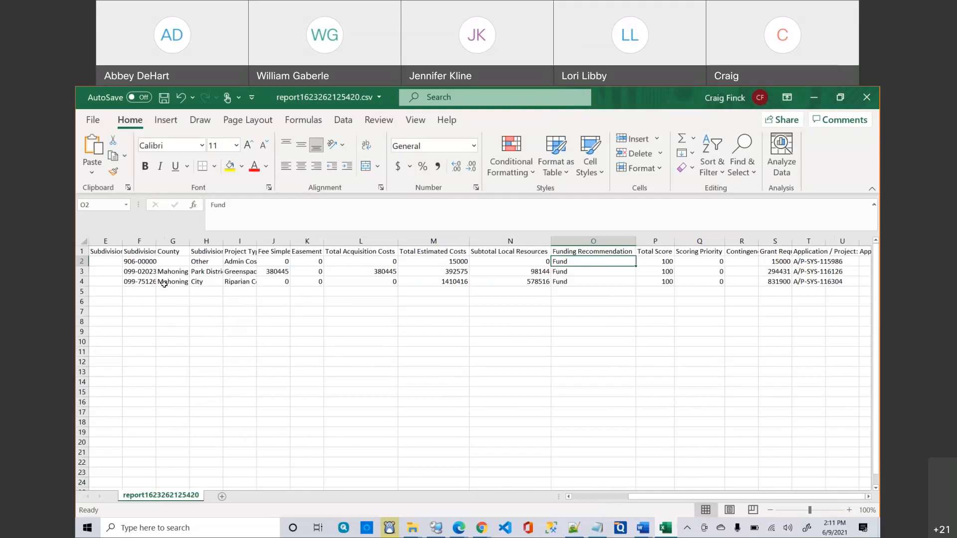
click(134, 263)
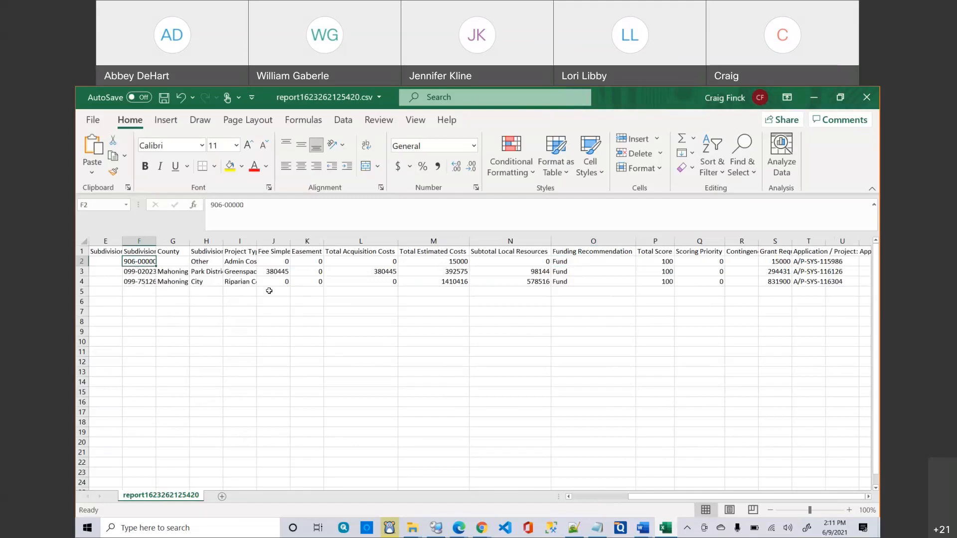
click(602, 263)
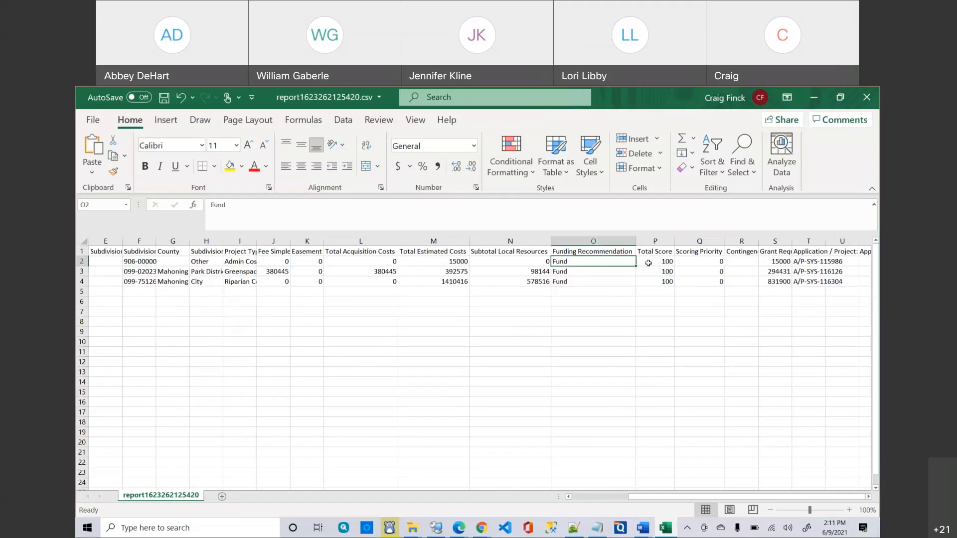
click(657, 261)
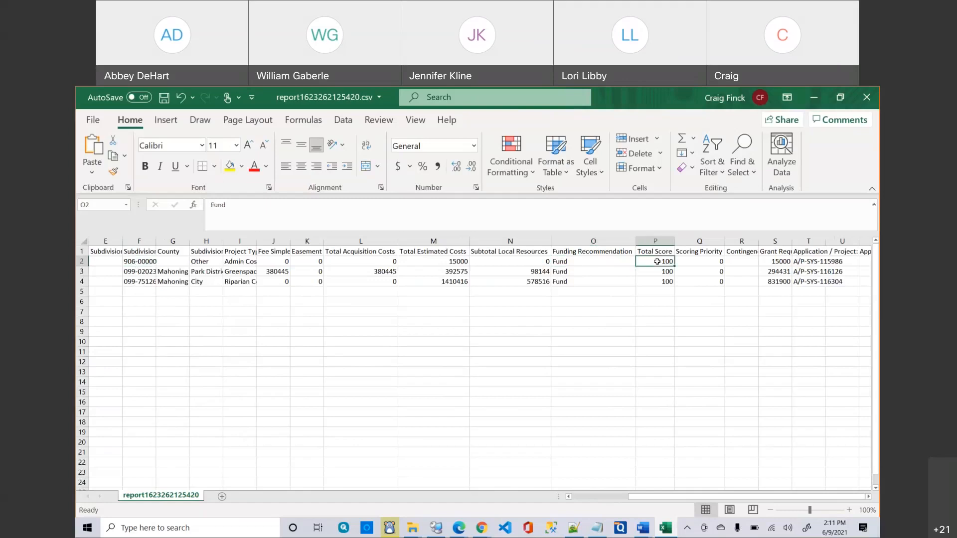
click(612, 260)
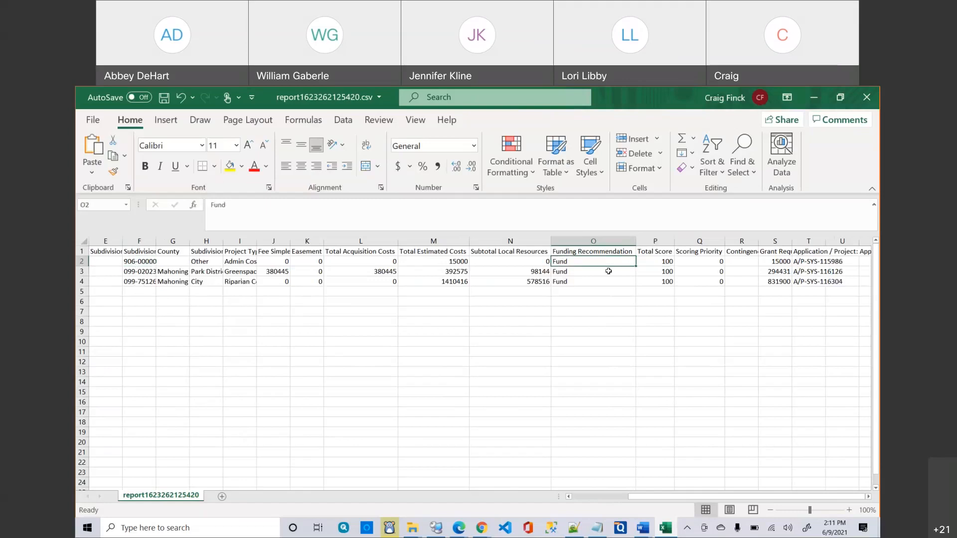
click(654, 261)
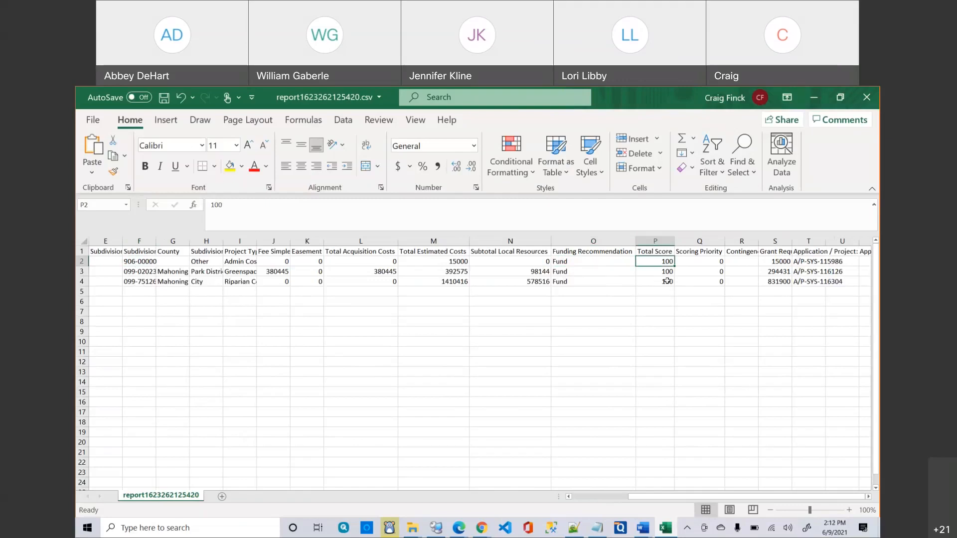
click(700, 261)
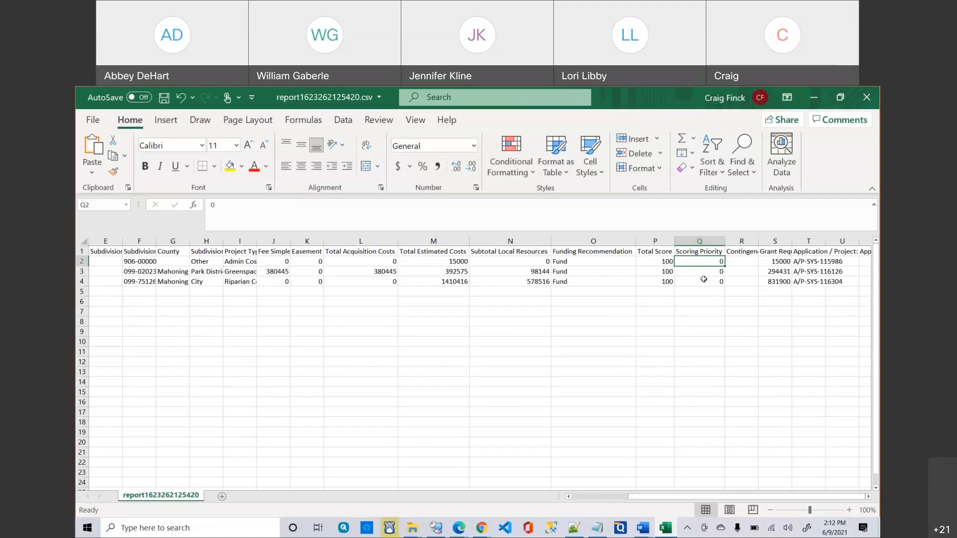
click(745, 263)
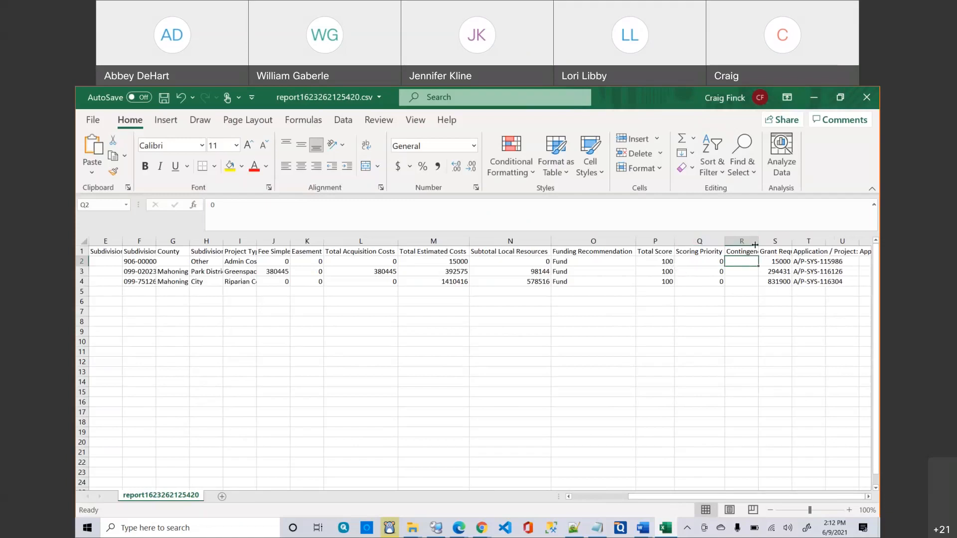
Autofit columns R and S to show Contingency Rank and Grant Request in full.
double_click(758, 245)
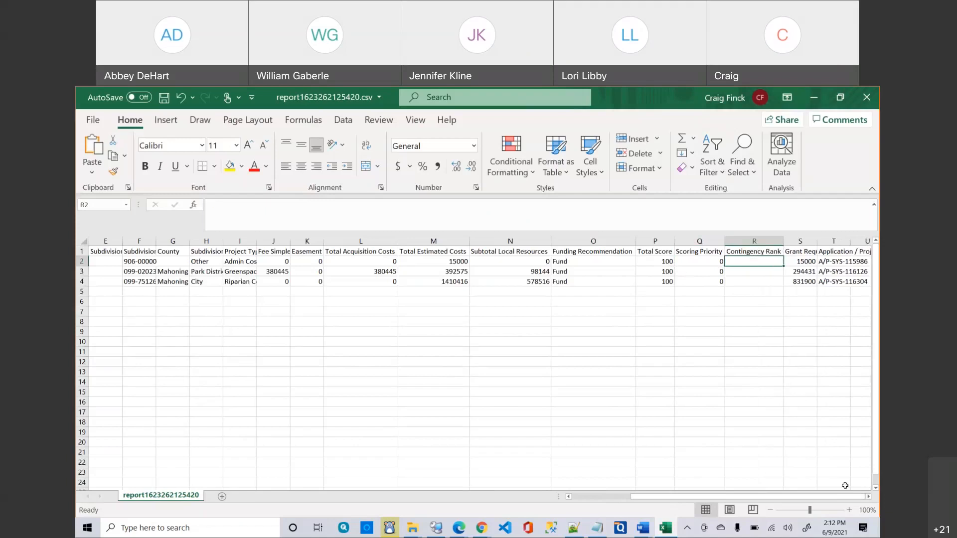
click(868, 496)
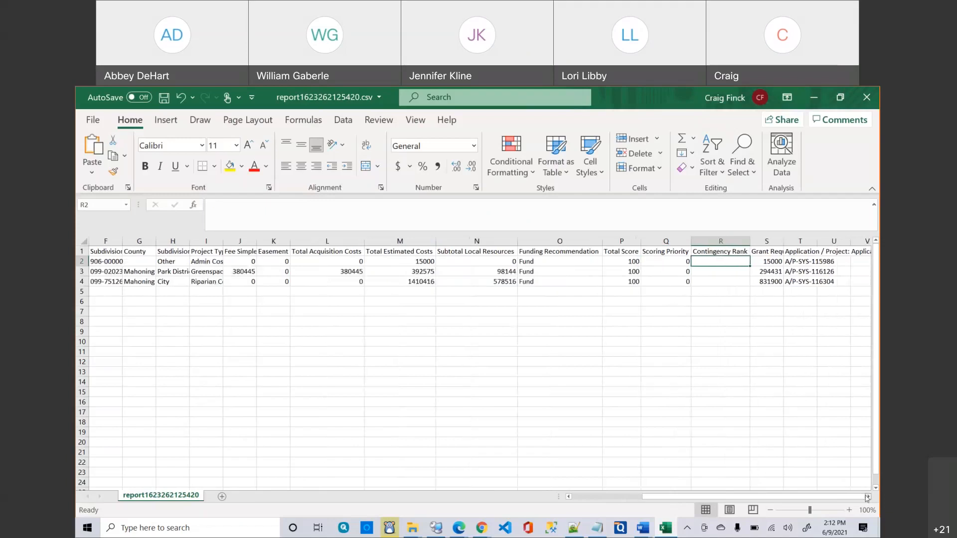
click(783, 254)
double_click(783, 242)
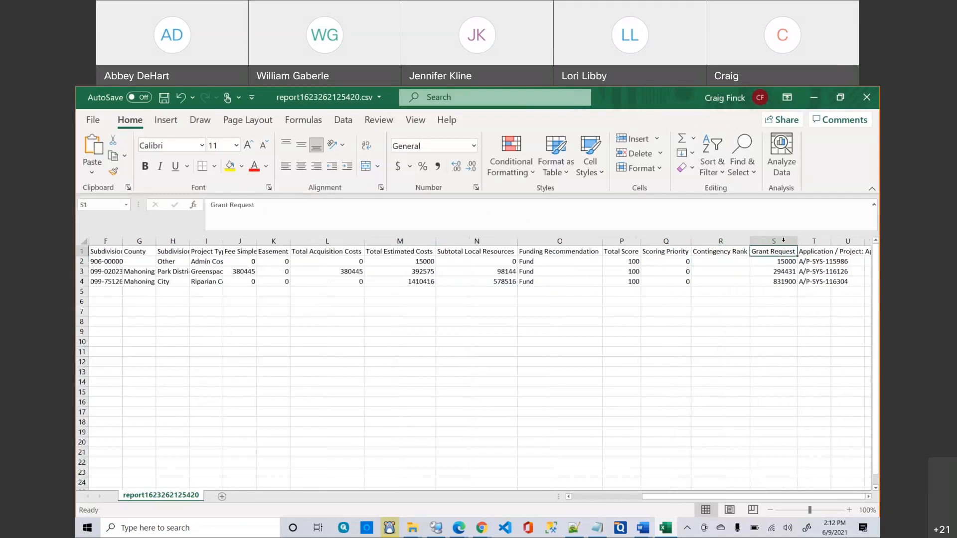
click(814, 252)
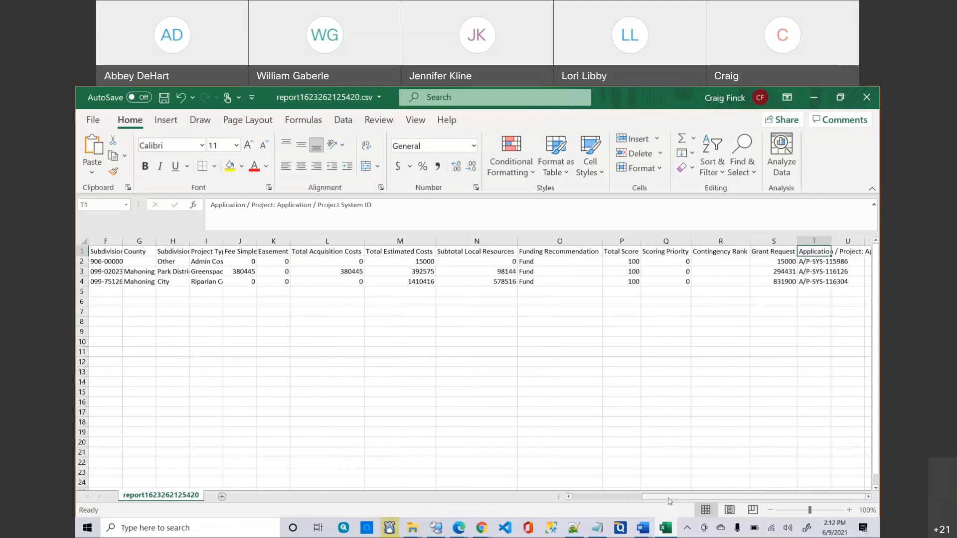
Select the funding recommendation, score and priority values for all three projects.
drag(669, 501, 463, 466)
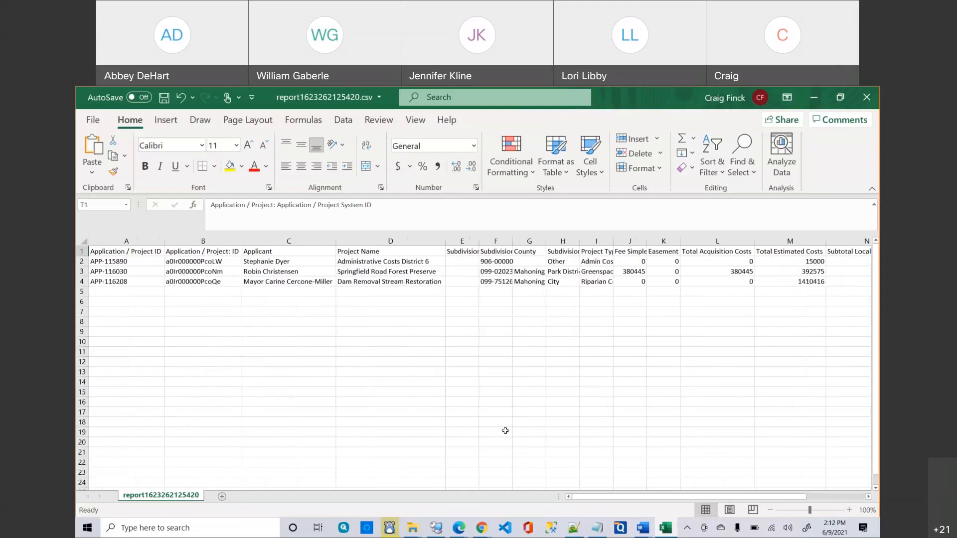
drag(621, 497, 679, 474)
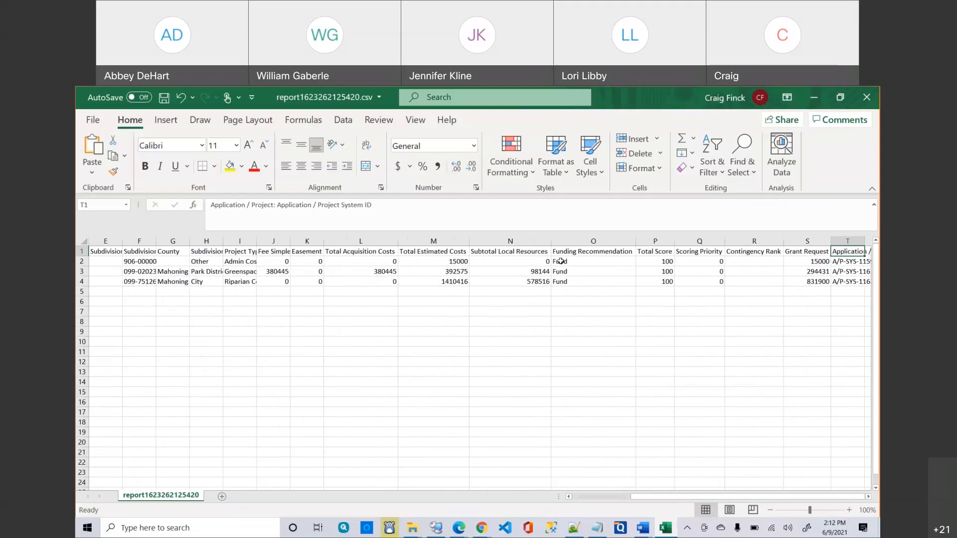
drag(560, 262, 749, 282)
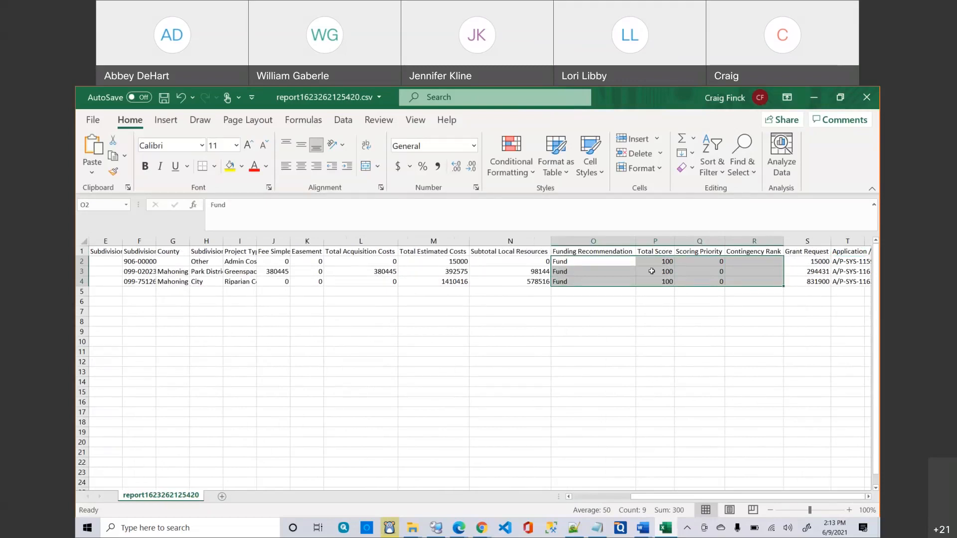
click(450, 261)
click(812, 260)
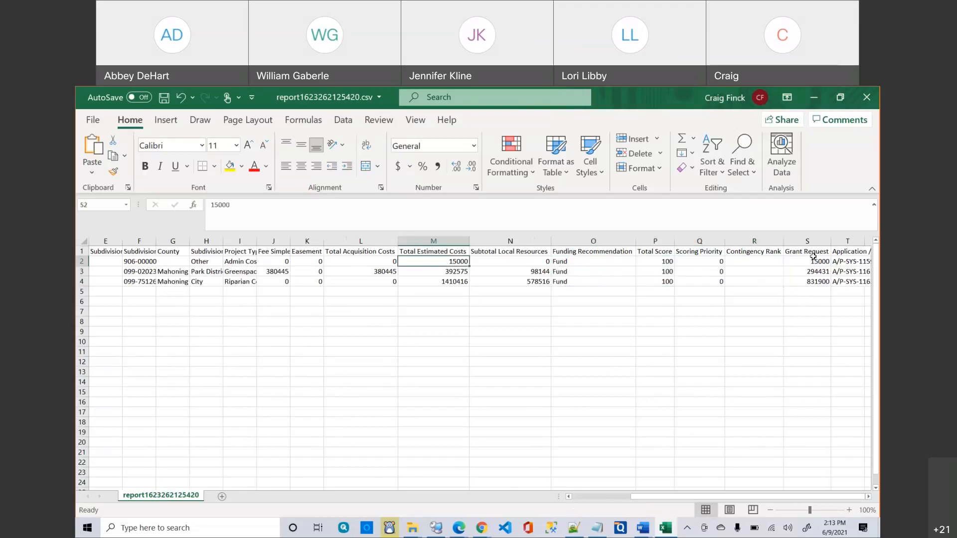
drag(587, 261, 746, 277)
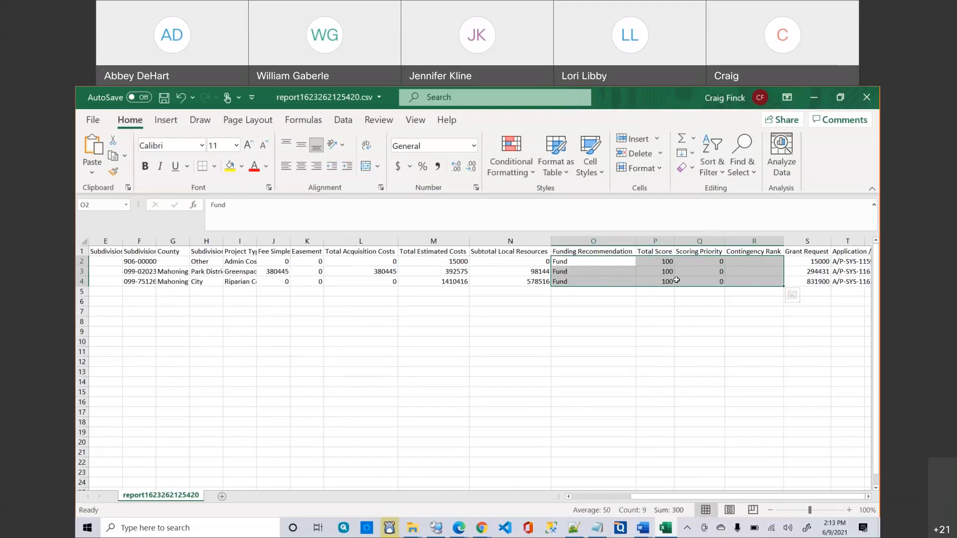
click(571, 264)
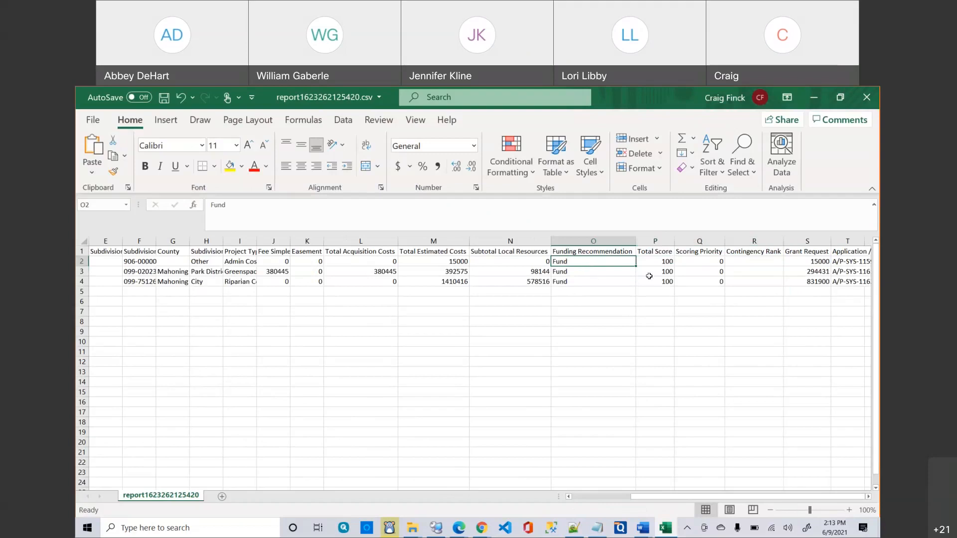
drag(654, 265, 697, 282)
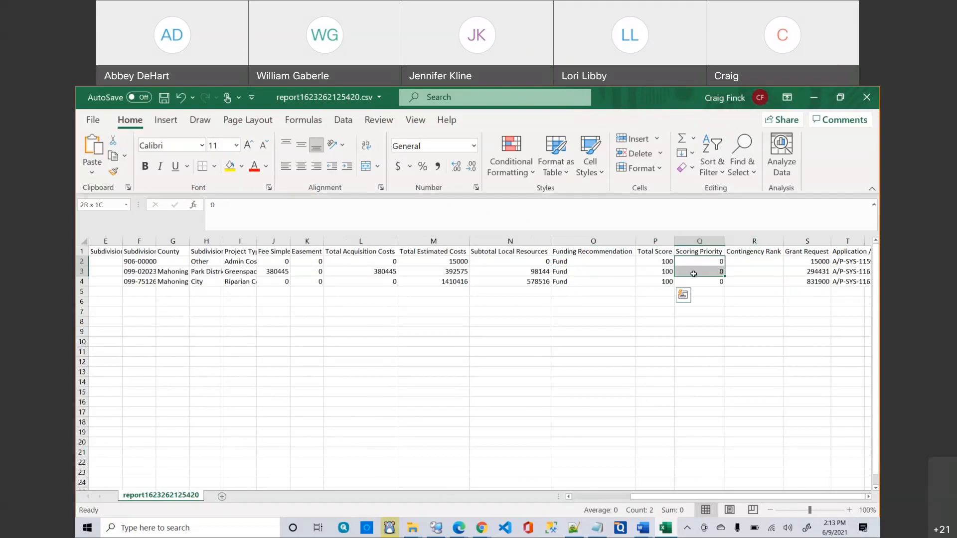
click(741, 263)
drag(750, 265, 753, 283)
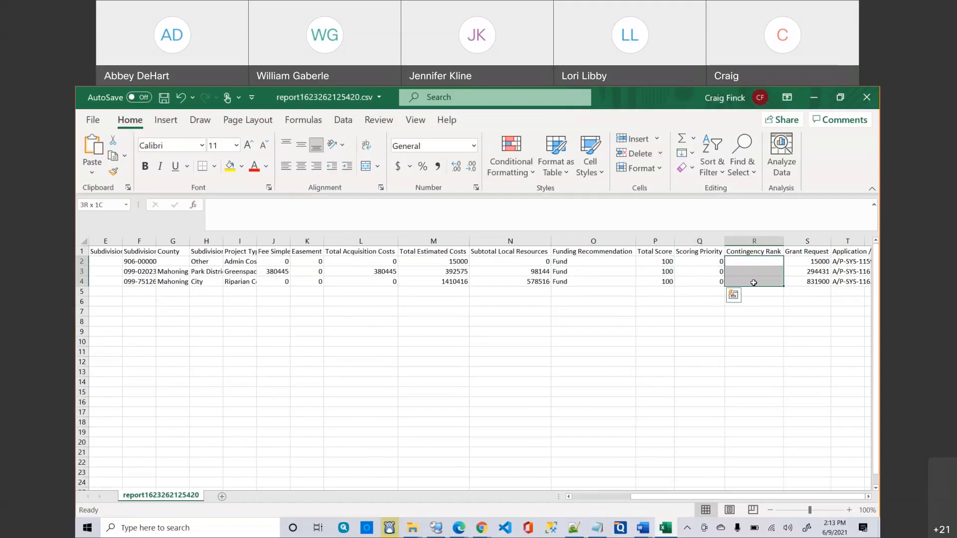
drag(691, 496, 632, 496)
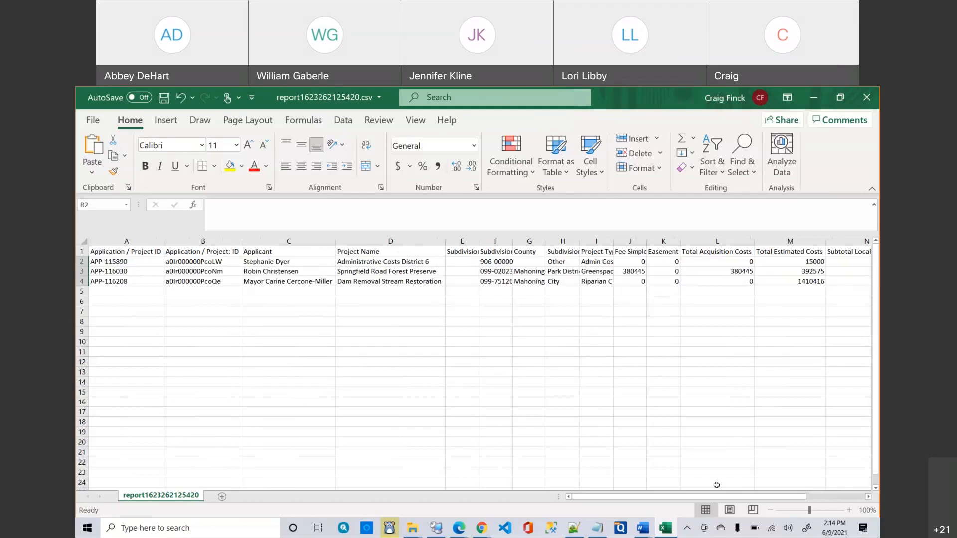
drag(719, 499, 780, 502)
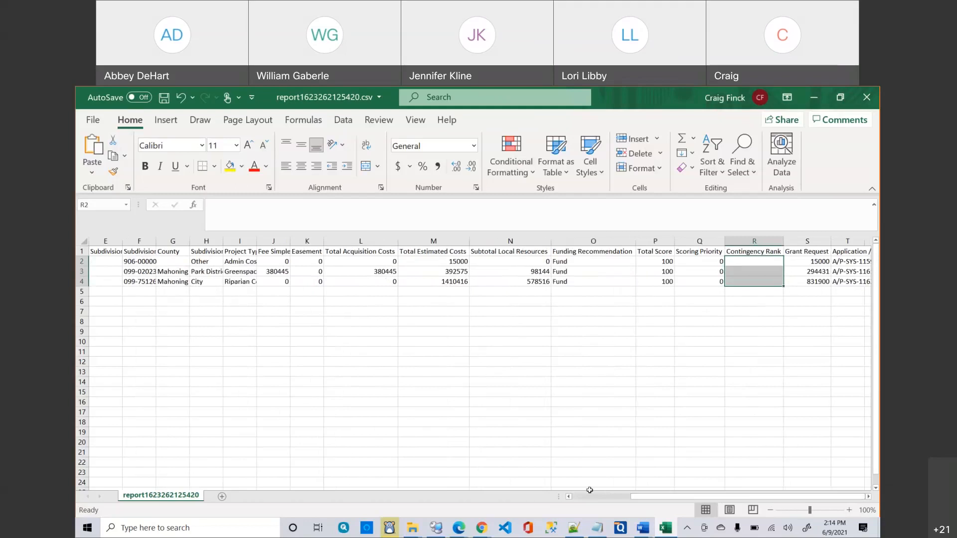
drag(635, 499, 573, 503)
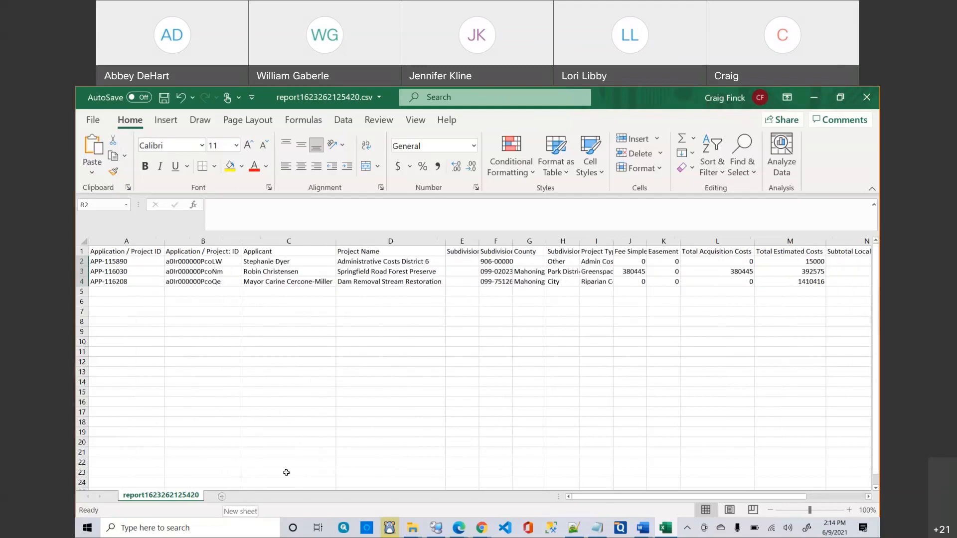
click(93, 121)
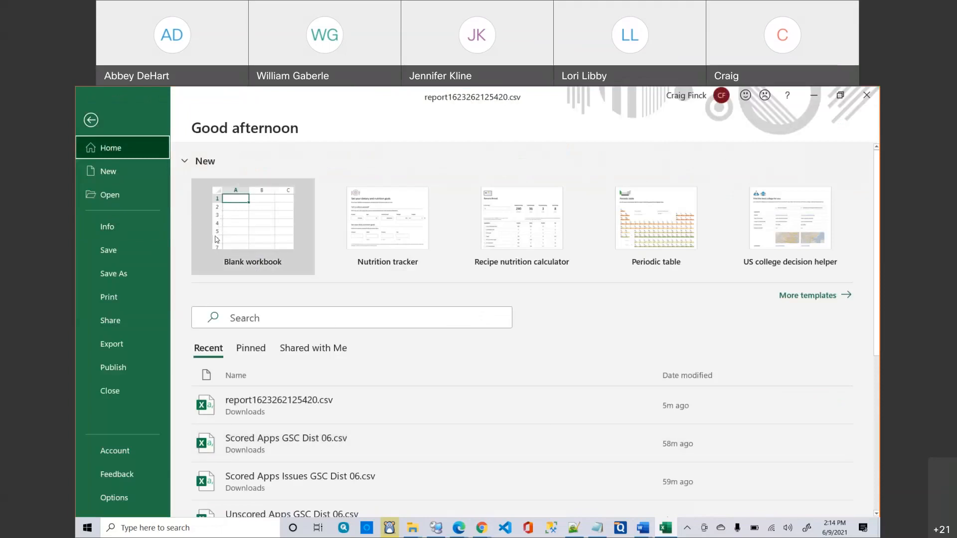
click(131, 270)
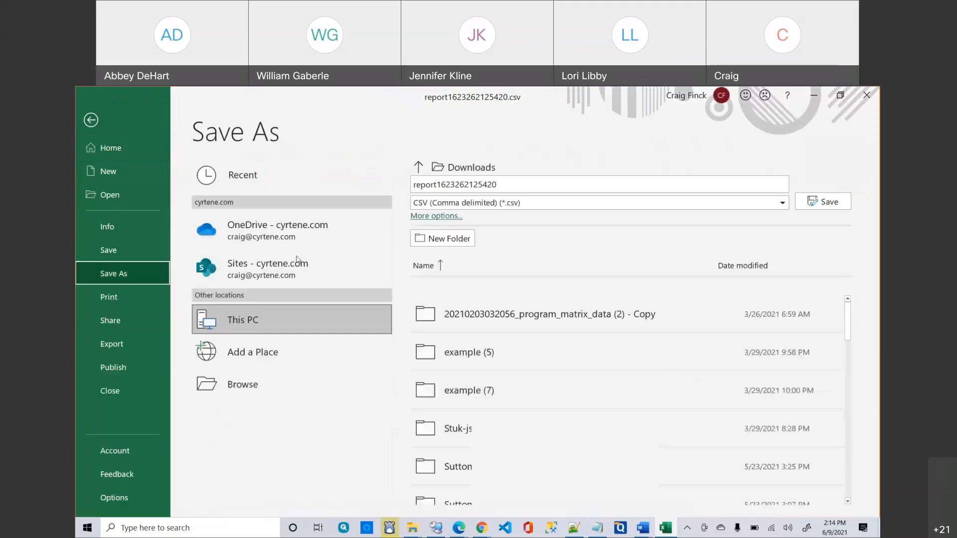
click(784, 202)
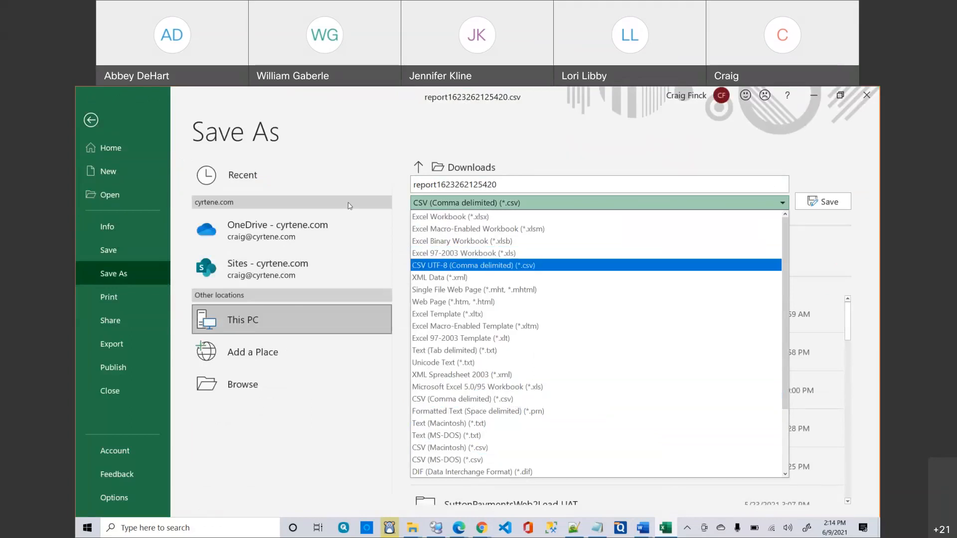
click(305, 126)
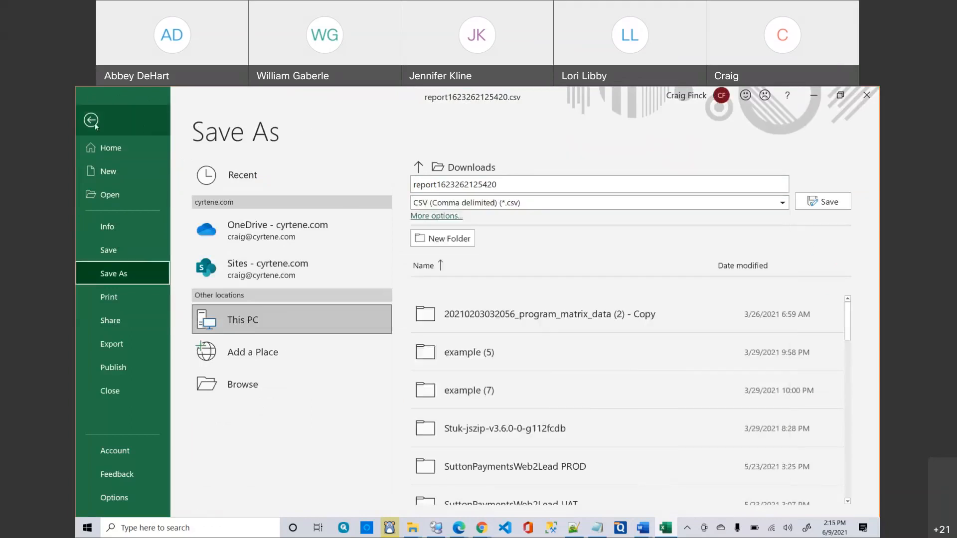
click(145, 129)
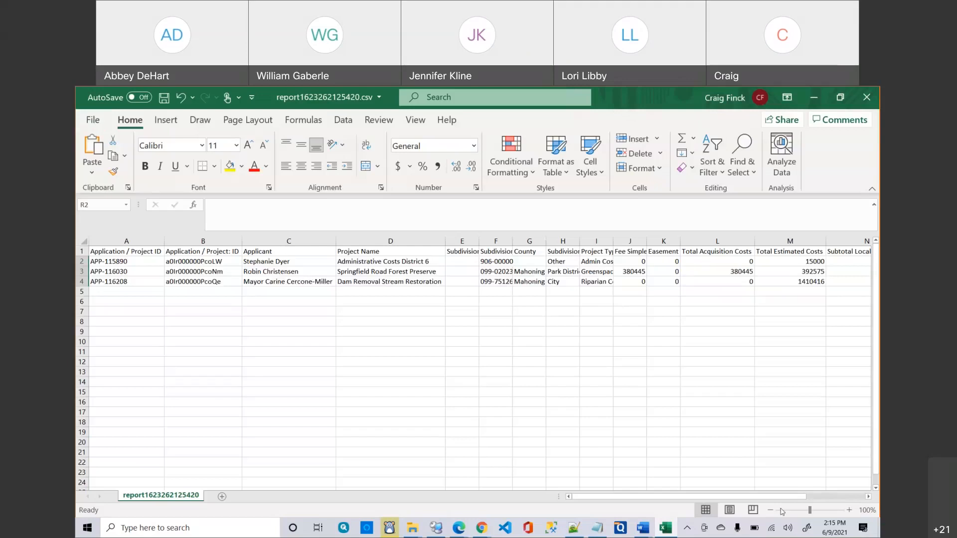
drag(785, 497, 838, 498)
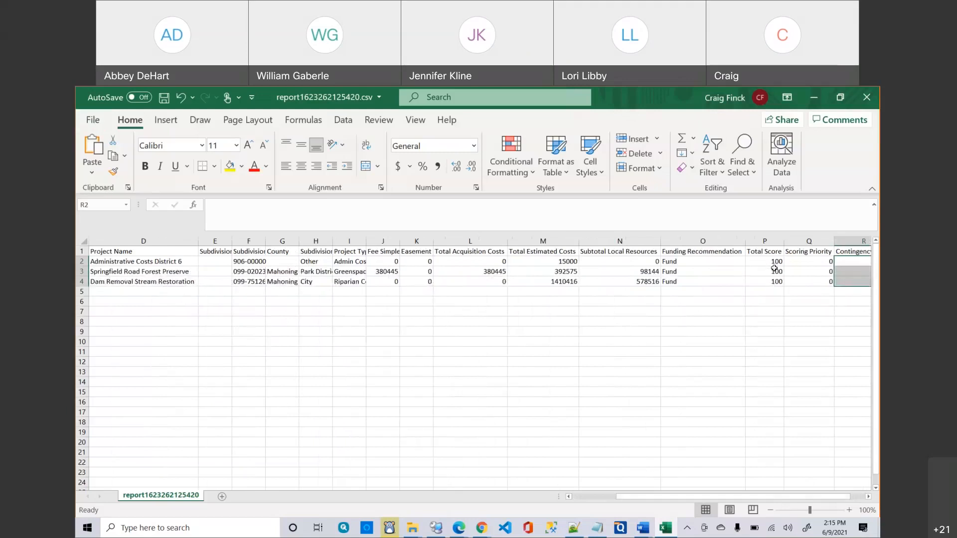
click(709, 268)
click(701, 260)
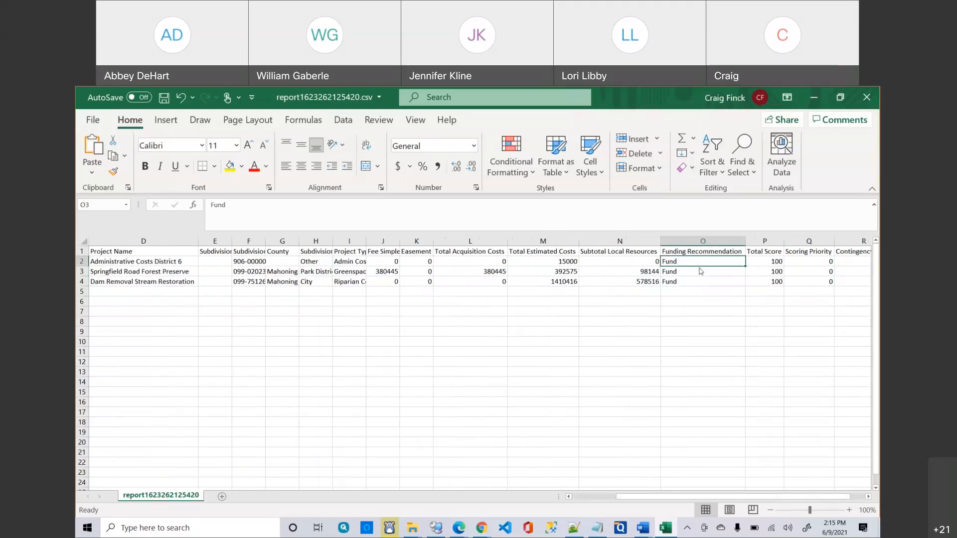
click(695, 278)
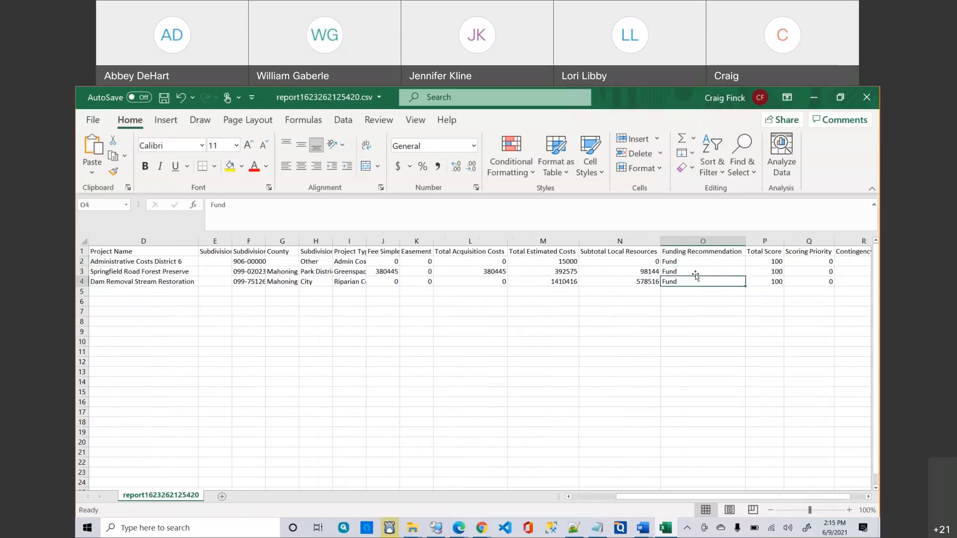
click(700, 272)
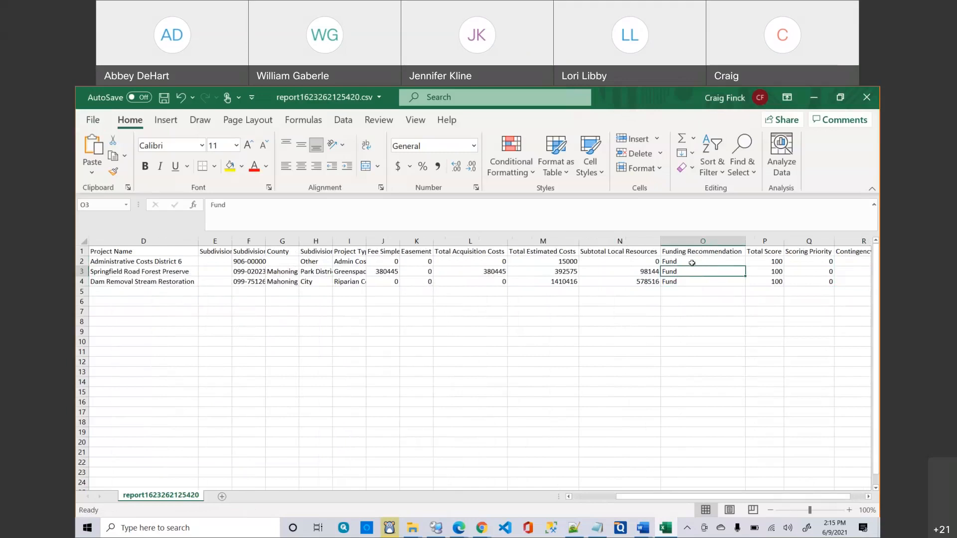
click(692, 262)
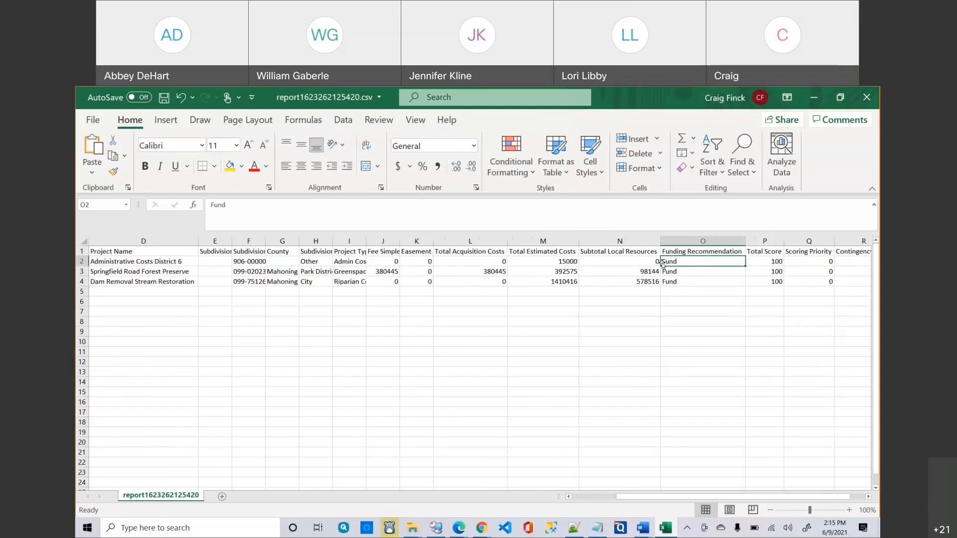
click(566, 262)
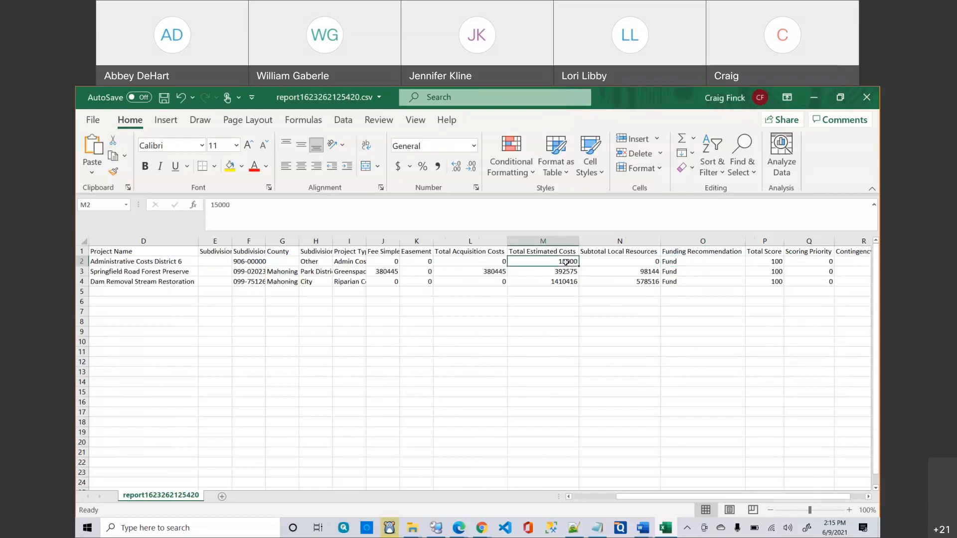
click(569, 271)
drag(675, 270, 559, 272)
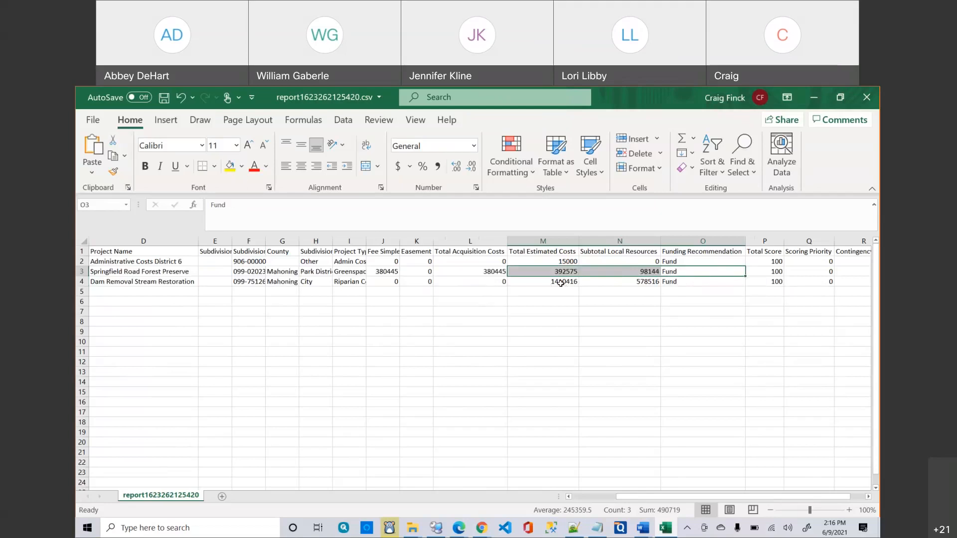
click(561, 283)
drag(561, 283, 666, 280)
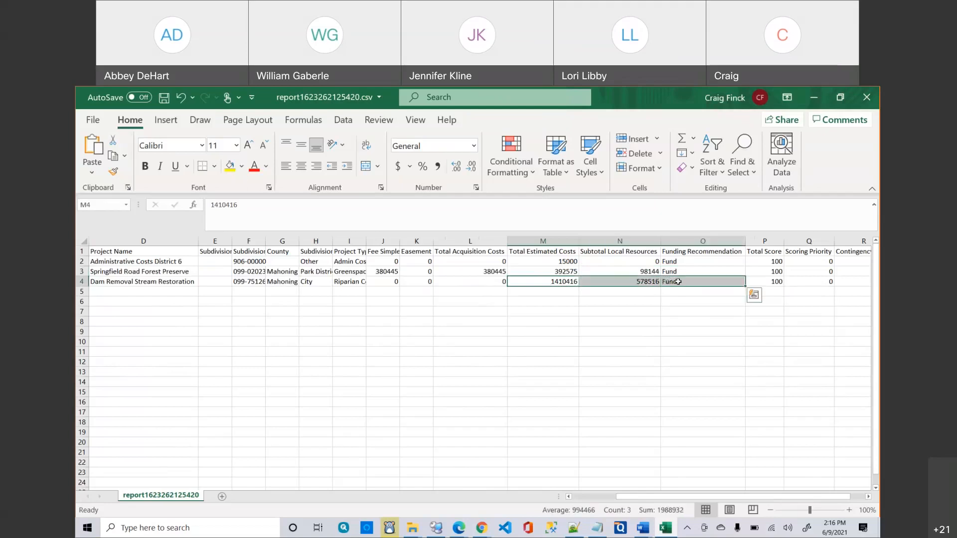
Close the report workbook without saving and bring the Downloads folder window forward.
click(872, 99)
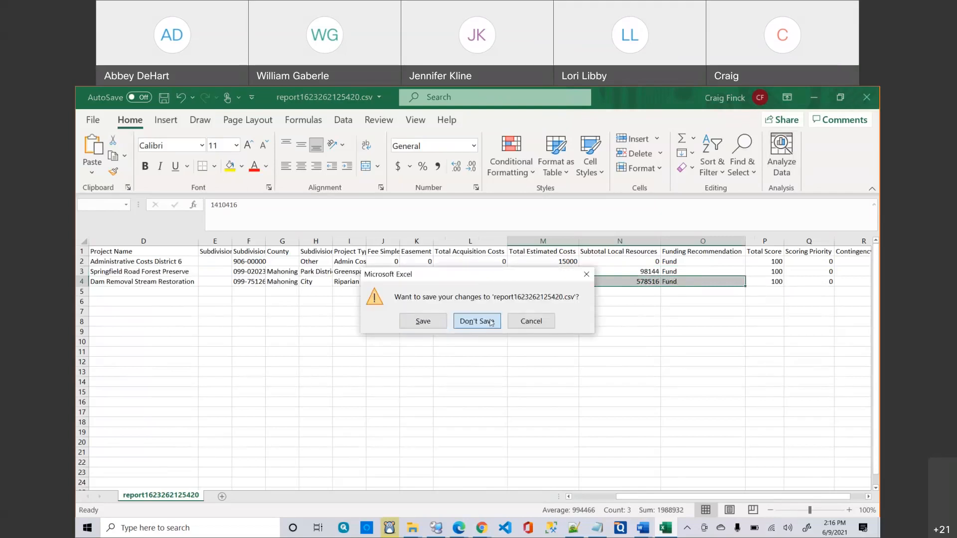
click(491, 323)
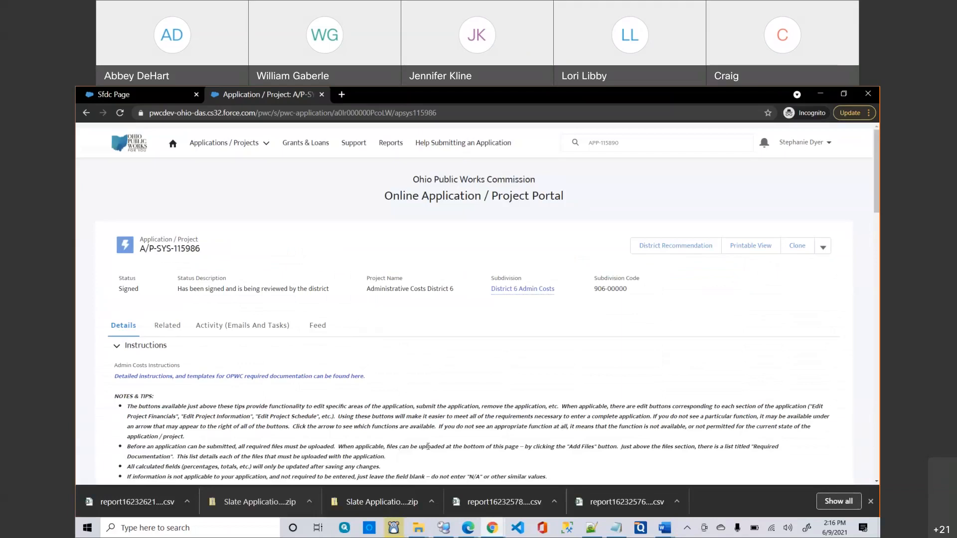
mouse_move(418, 528)
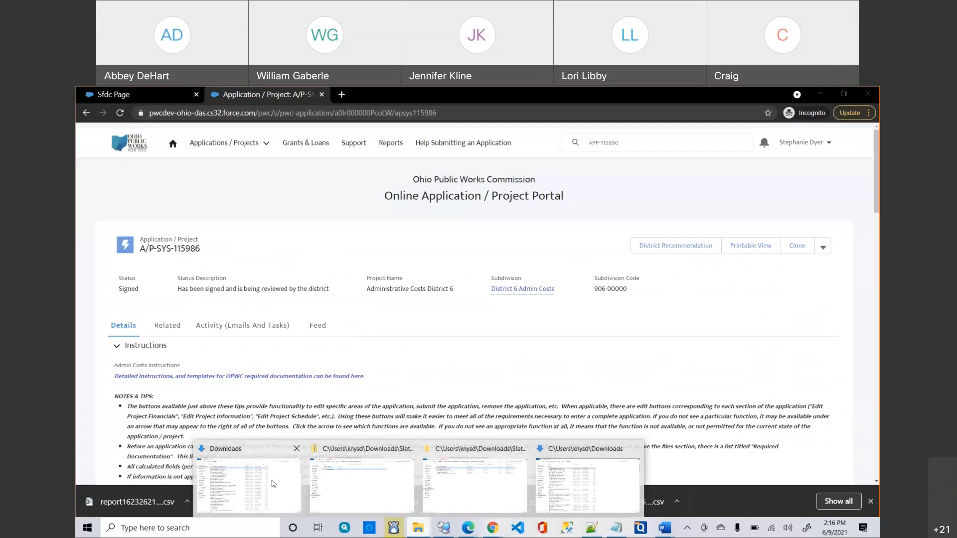
click(273, 484)
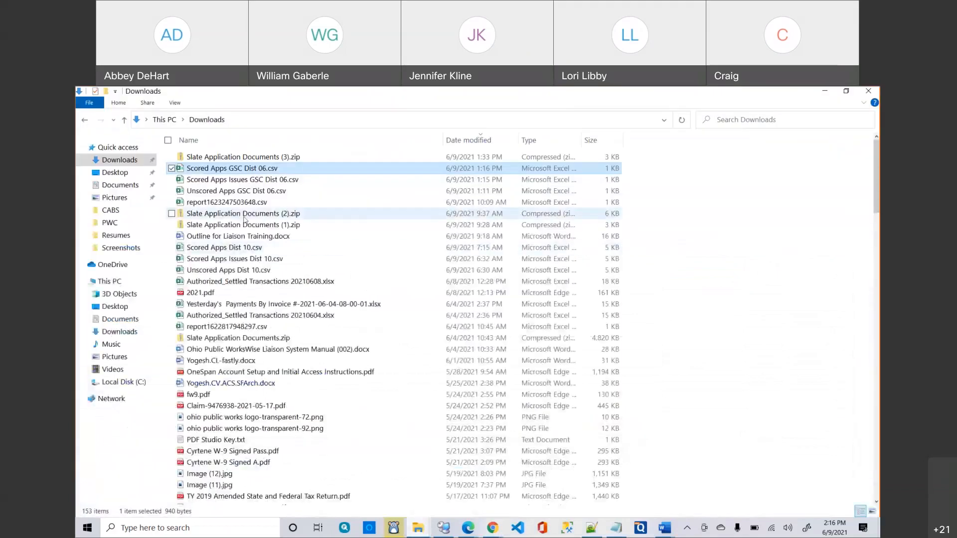
Open Scored Apps Issues GSC Dist 06.csv in Excel to view the projects scored 100, 97 and 72.
double_click(221, 180)
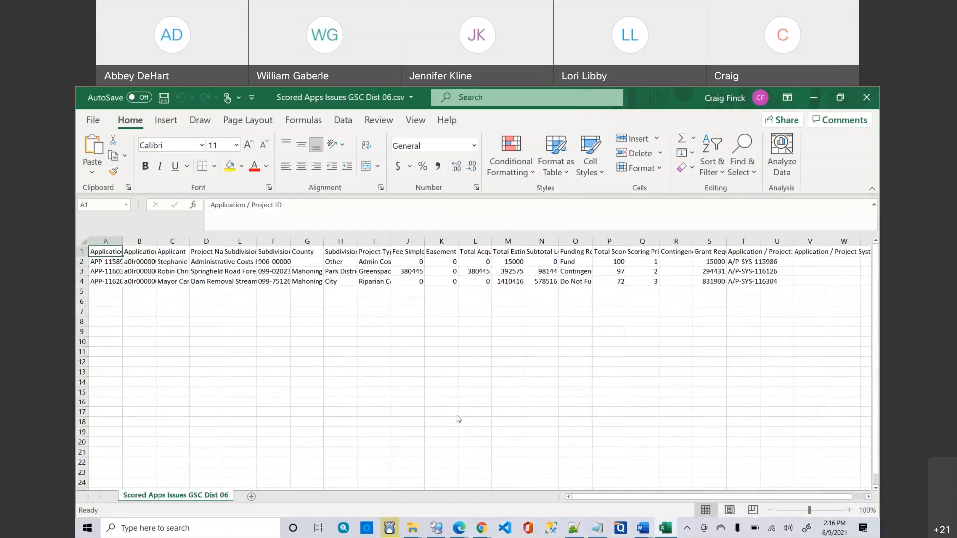
drag(631, 497, 670, 497)
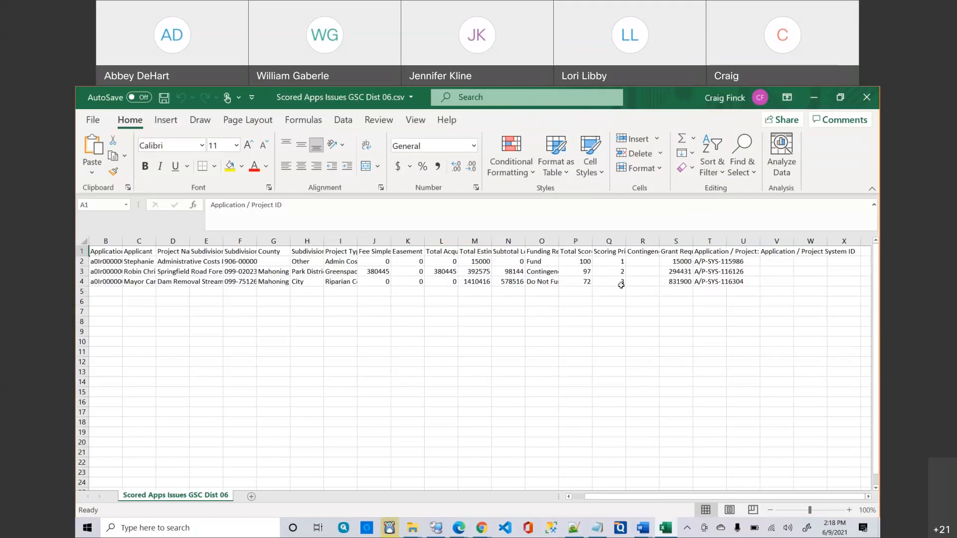
Check the Fund, Contingency and Do Not Fund recommendations, P2 score and priorities, then close the workbook.
click(536, 261)
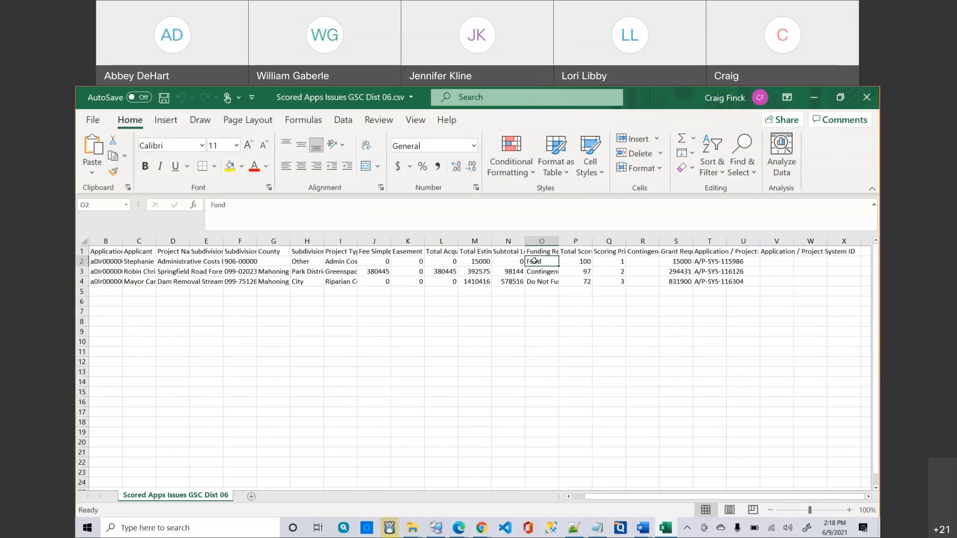
drag(338, 263, 345, 281)
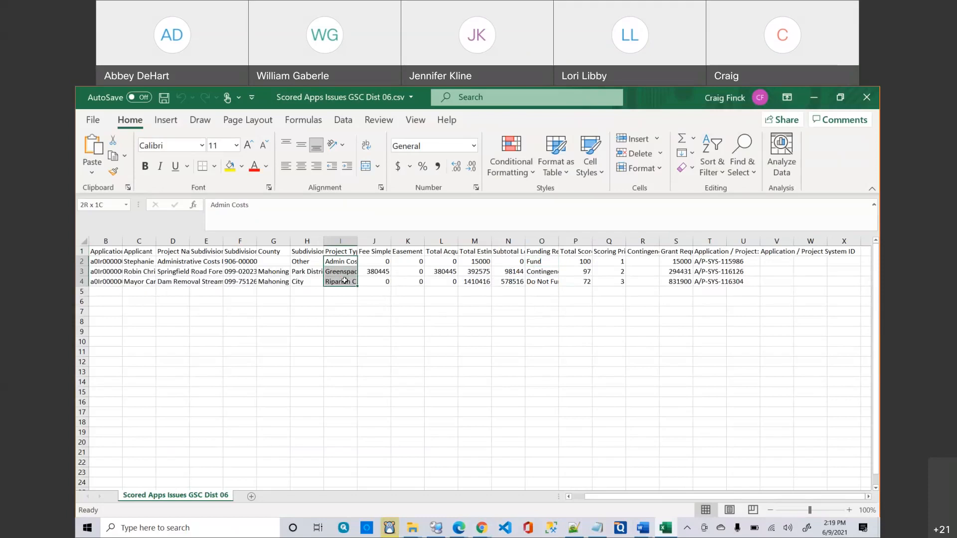
click(540, 264)
click(542, 272)
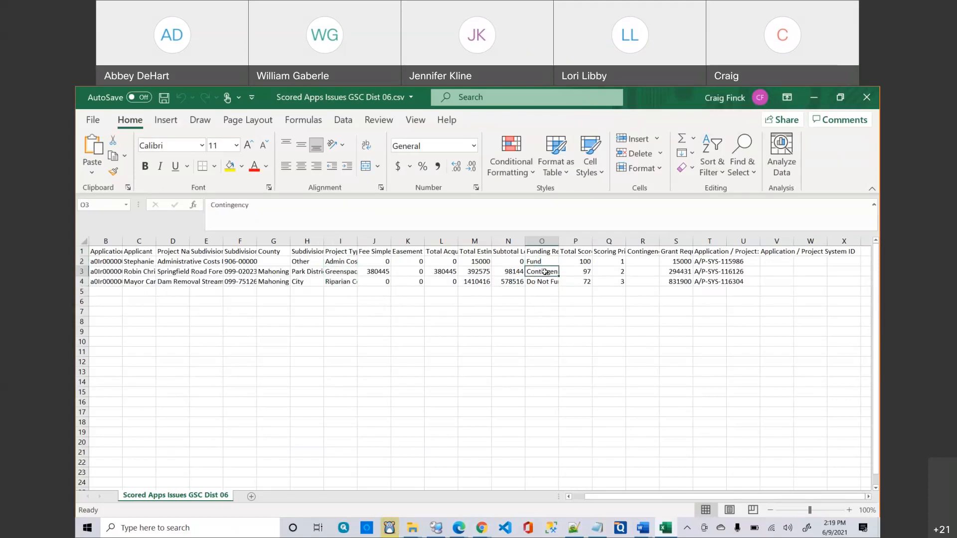
click(546, 282)
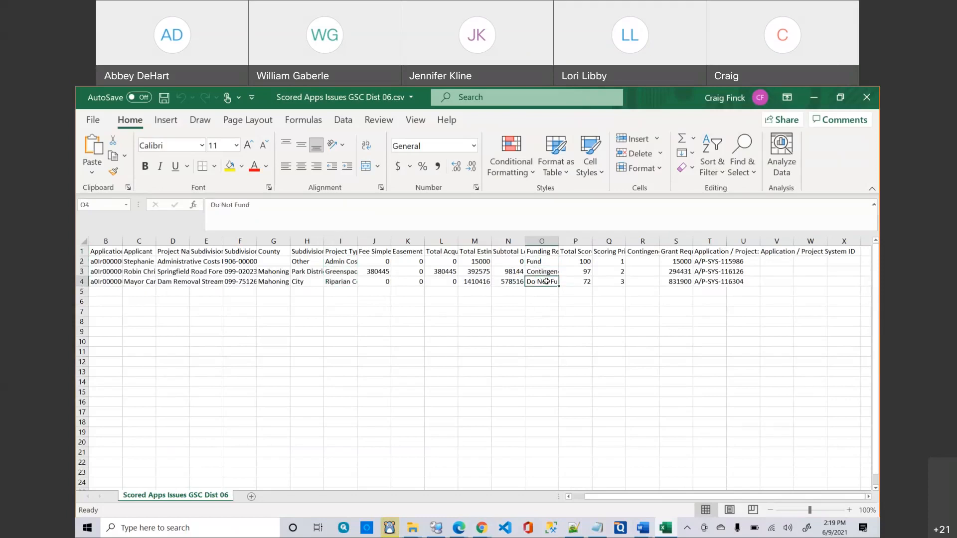
click(577, 262)
drag(578, 270, 613, 281)
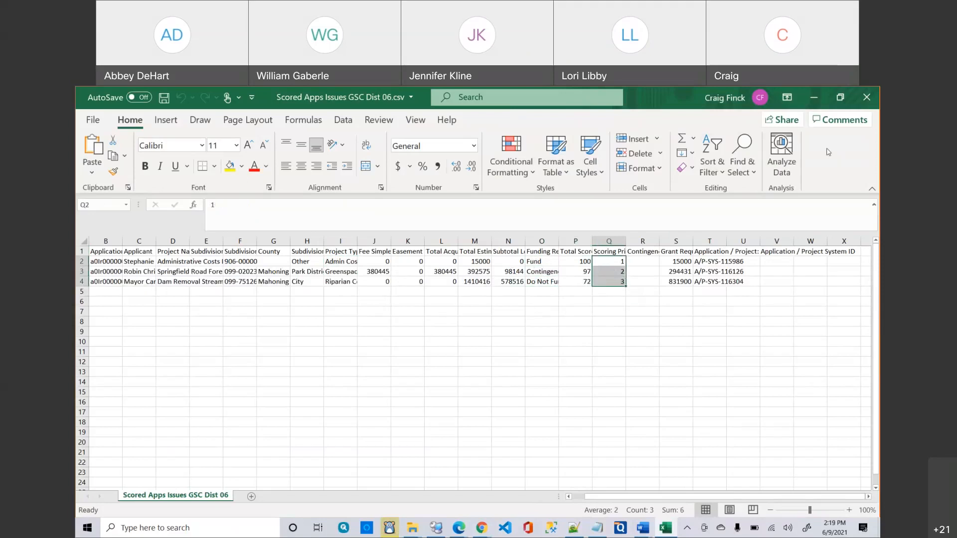
click(862, 109)
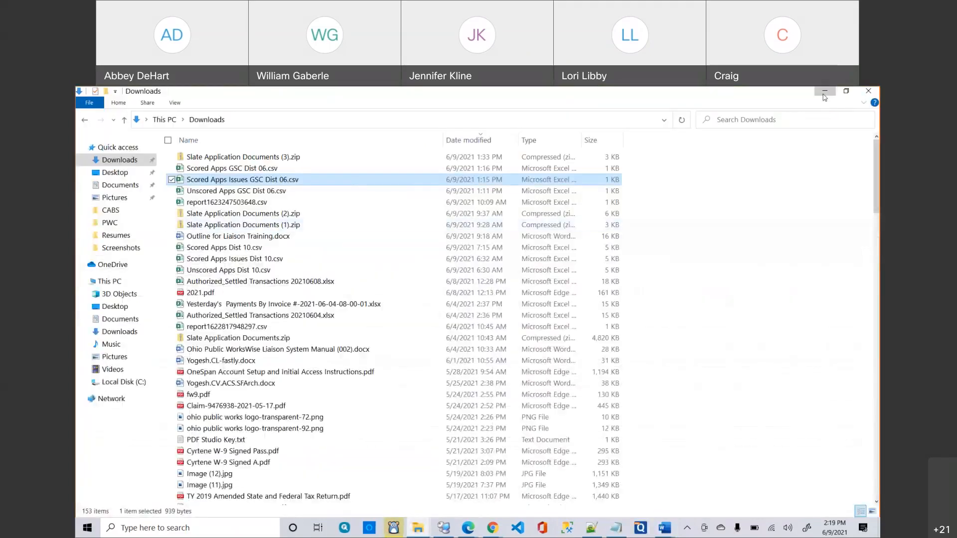
Go to Project Slates, open slate 6 GSC 15, and bring up its Upload Scores page.
click(825, 95)
right_click(618, 329)
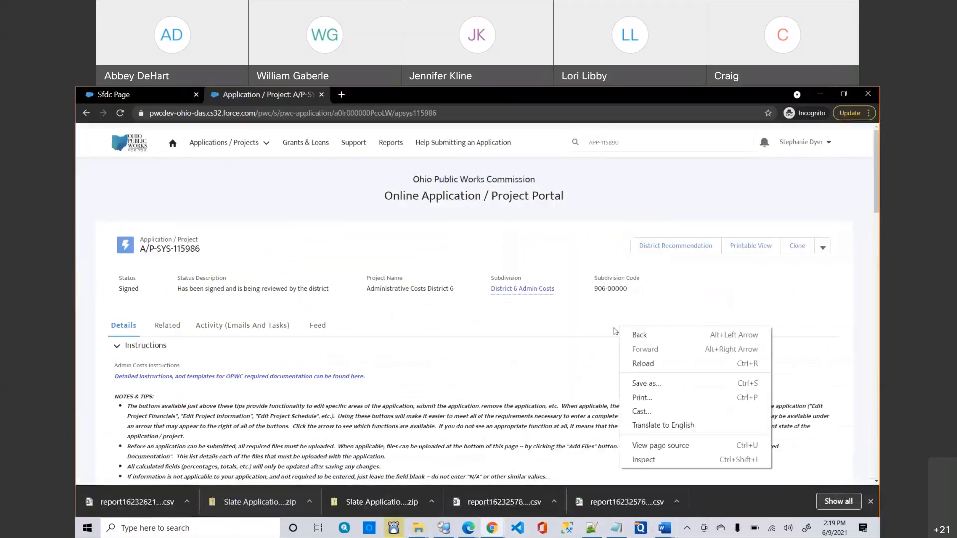
click(593, 328)
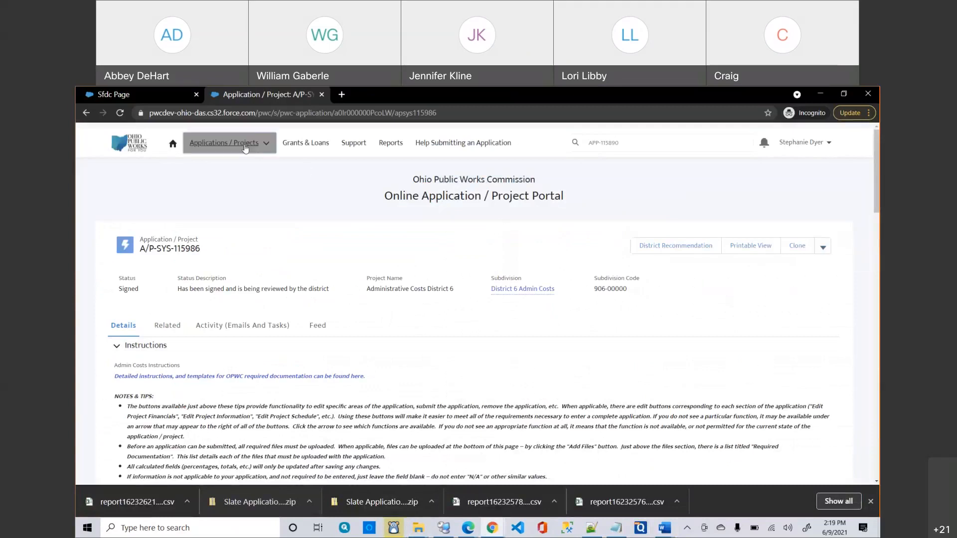
click(245, 148)
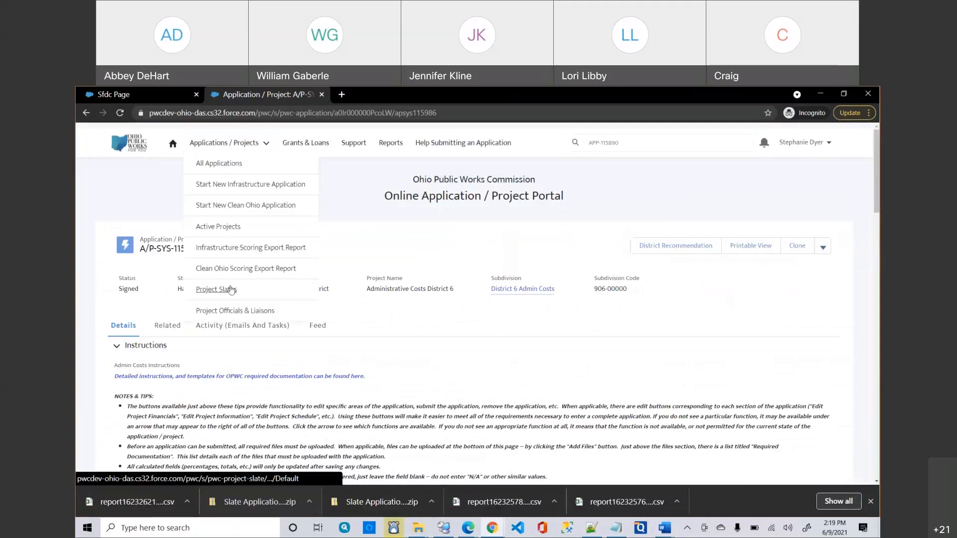
click(231, 290)
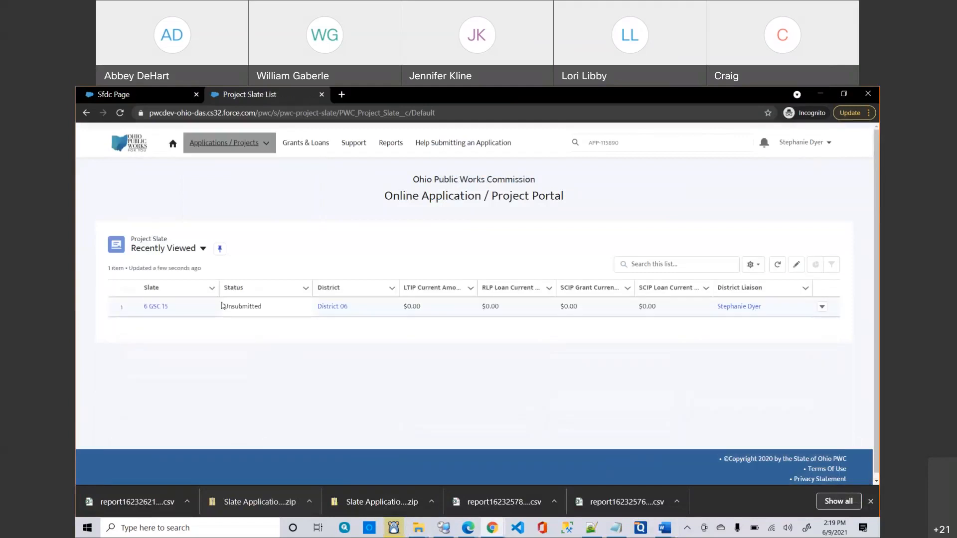
click(156, 307)
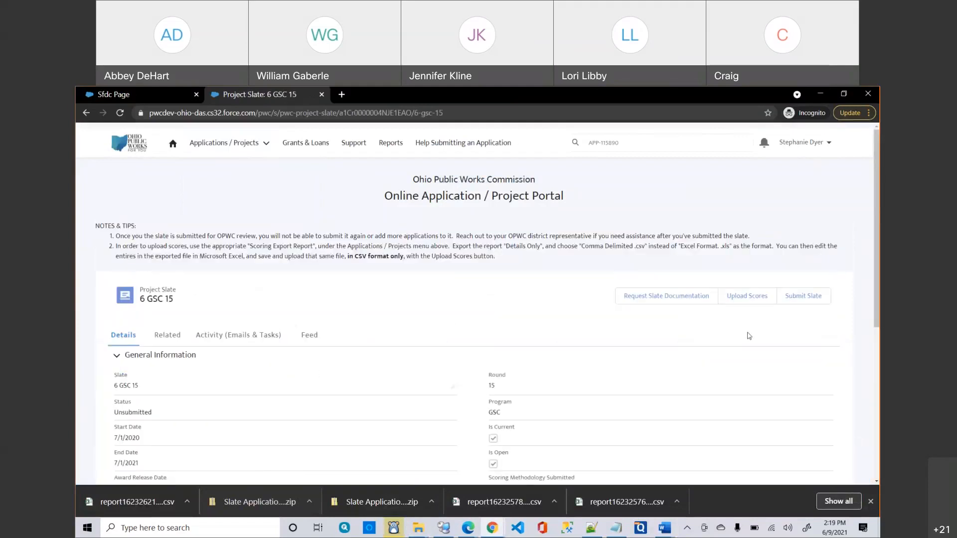
click(747, 297)
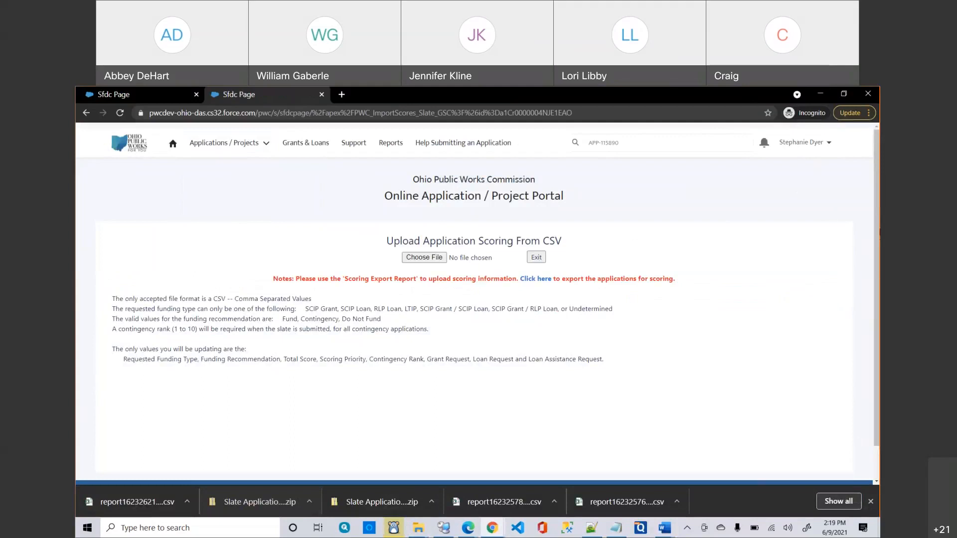
Choose Scored Apps Issues GSC Dist 06.csv from Downloads and upload it as the slate's scoring file.
click(428, 257)
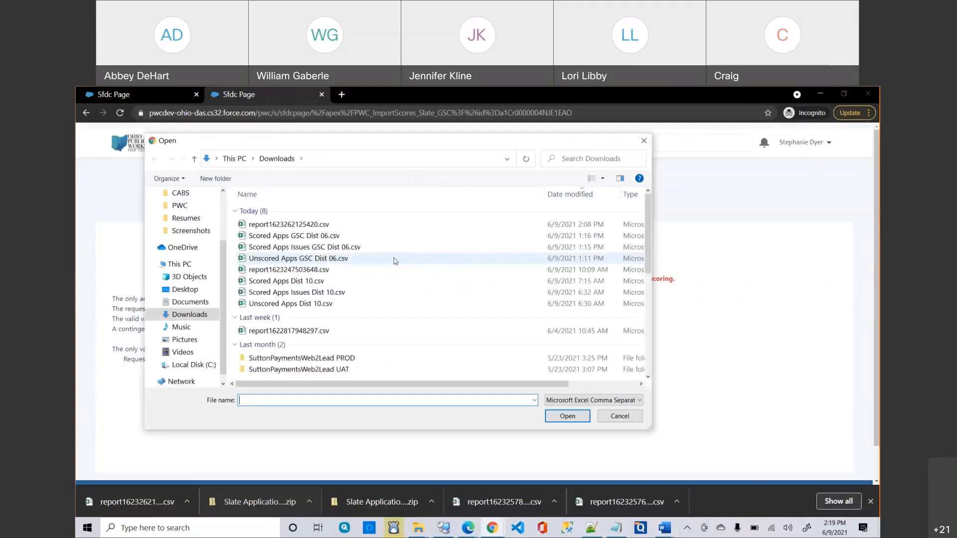
click(293, 248)
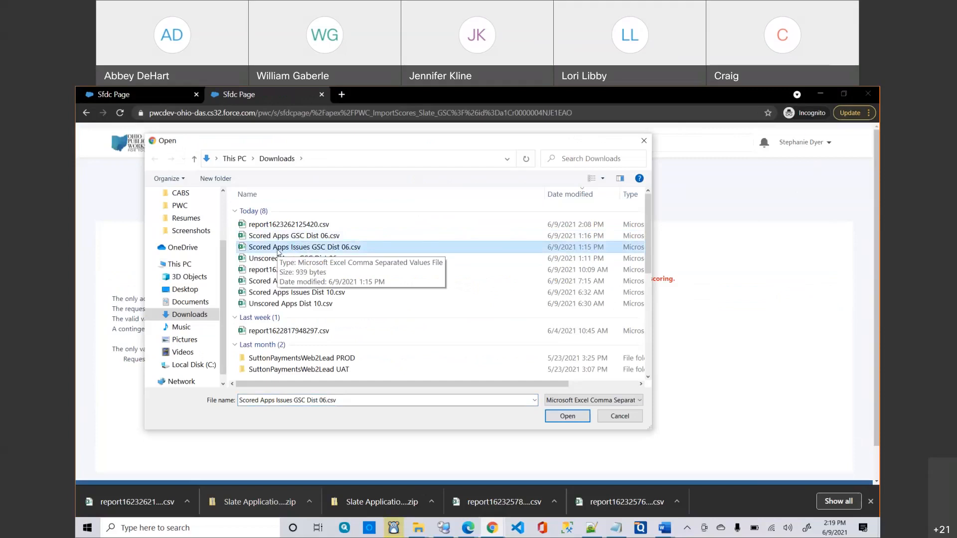
double_click(278, 247)
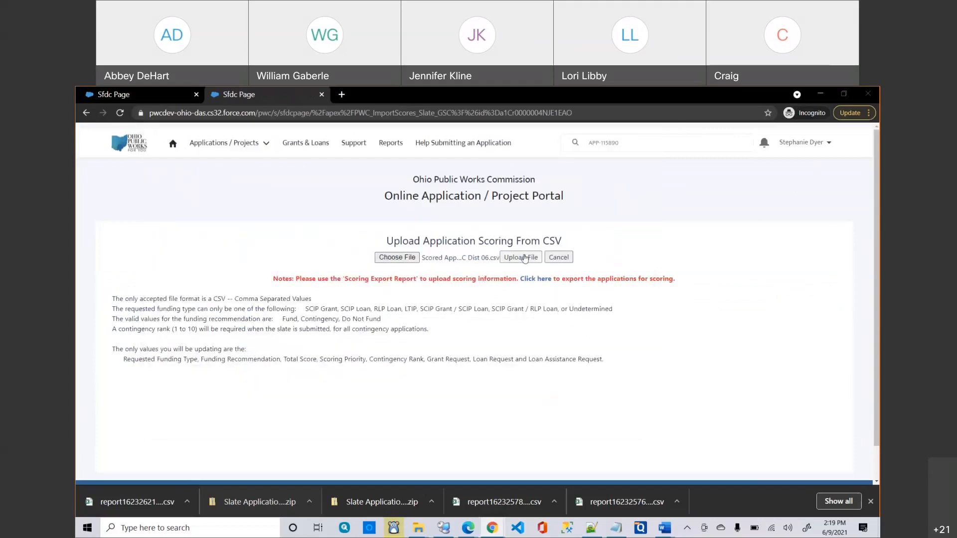
click(525, 258)
scroll(527, 327, down, 1)
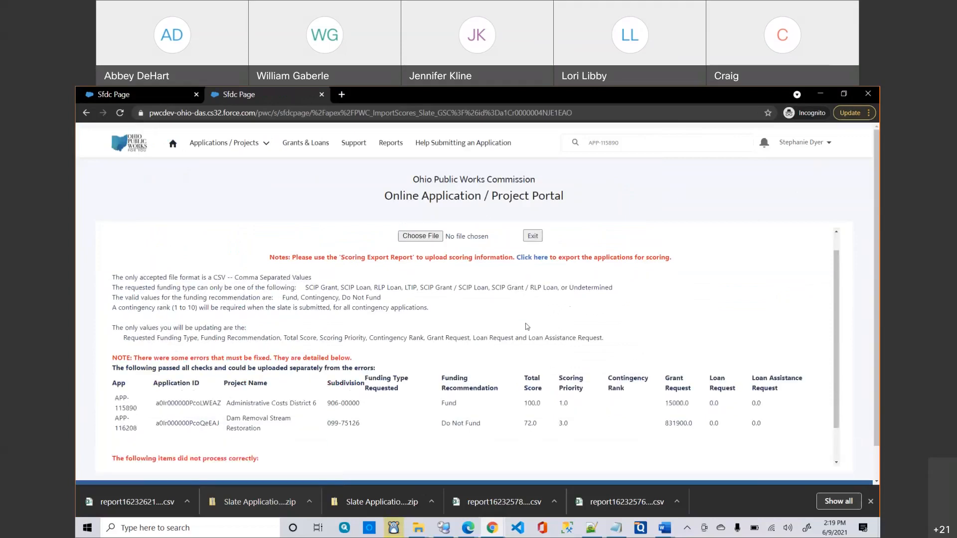
scroll(207, 364, down, 2)
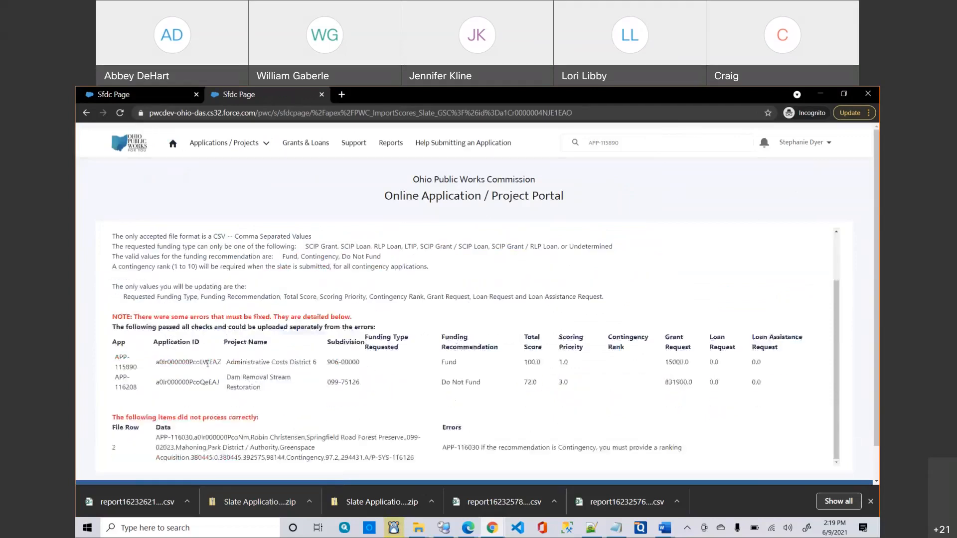
scroll(341, 329, down, 1)
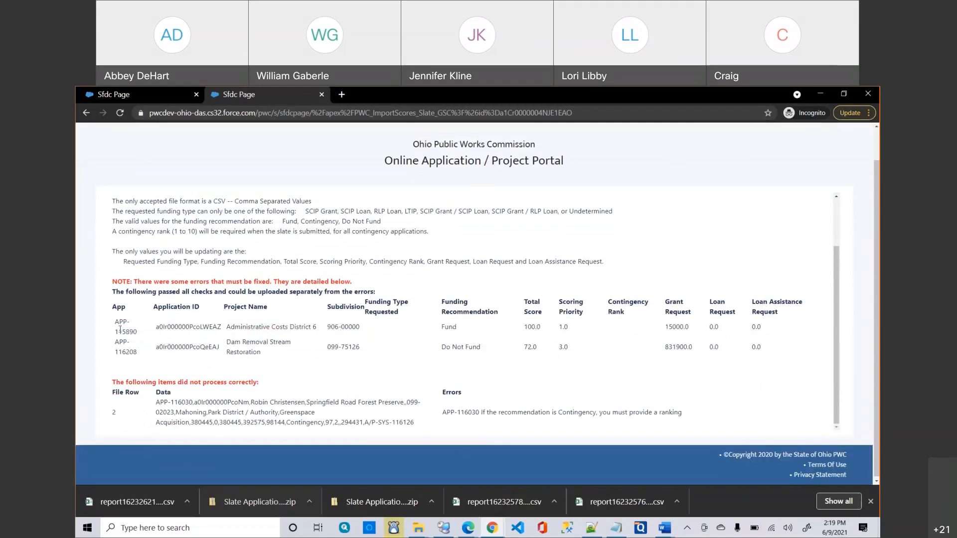
drag(121, 329, 189, 350)
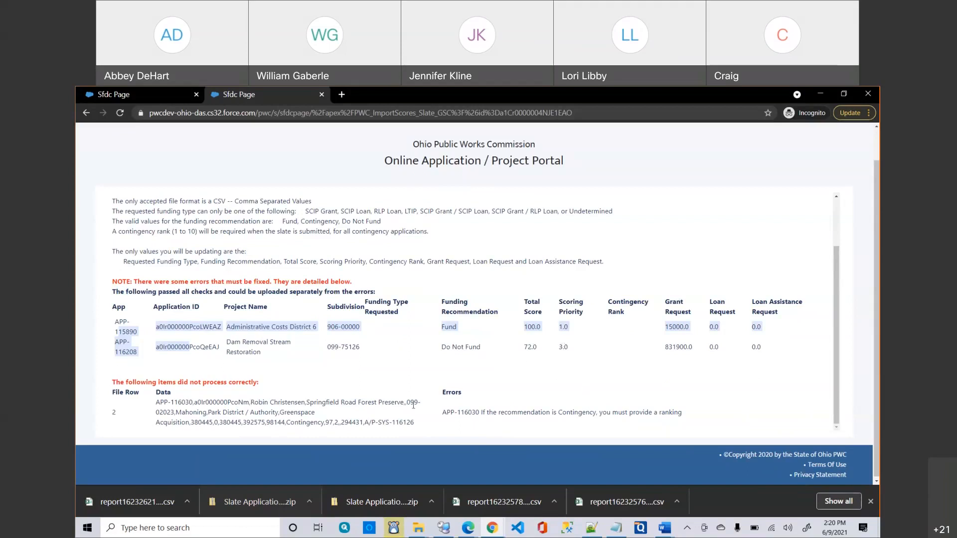
scroll(542, 378, up, 2)
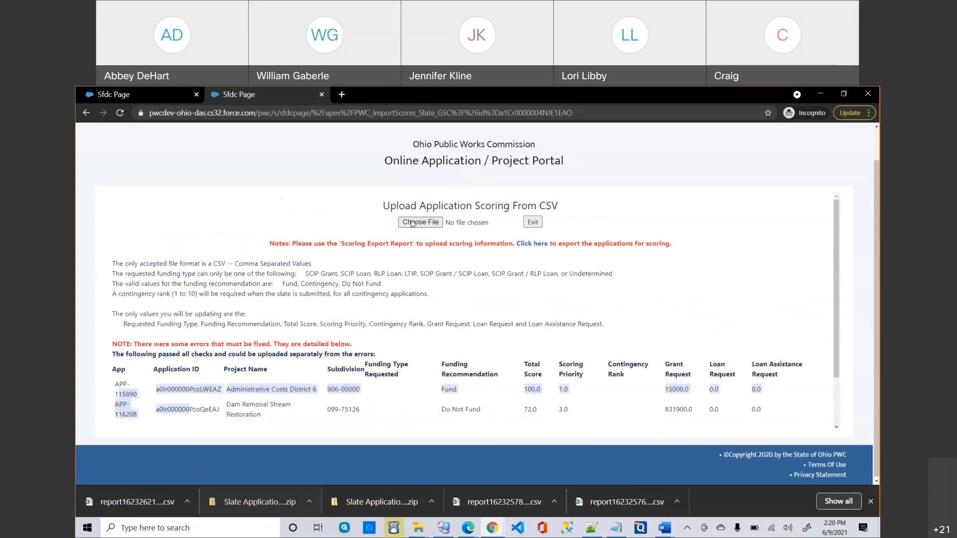
From the Downloads folder, open Scored Apps GSC Dist 06.csv in Excel.
click(412, 223)
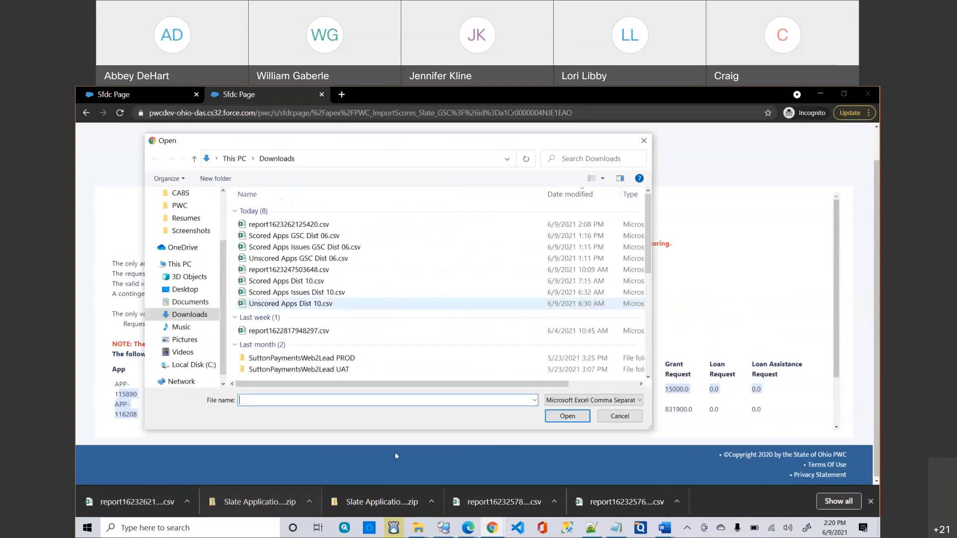
click(418, 523)
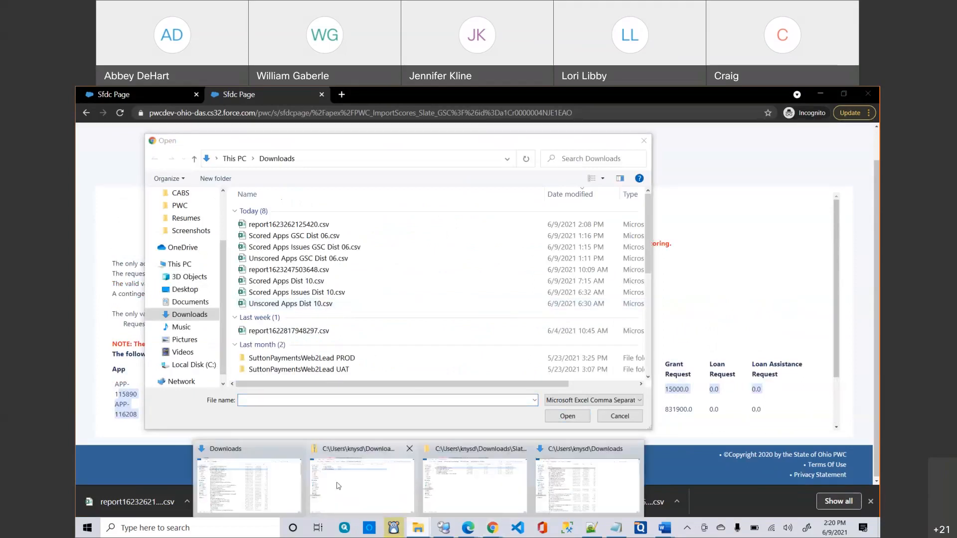
click(273, 486)
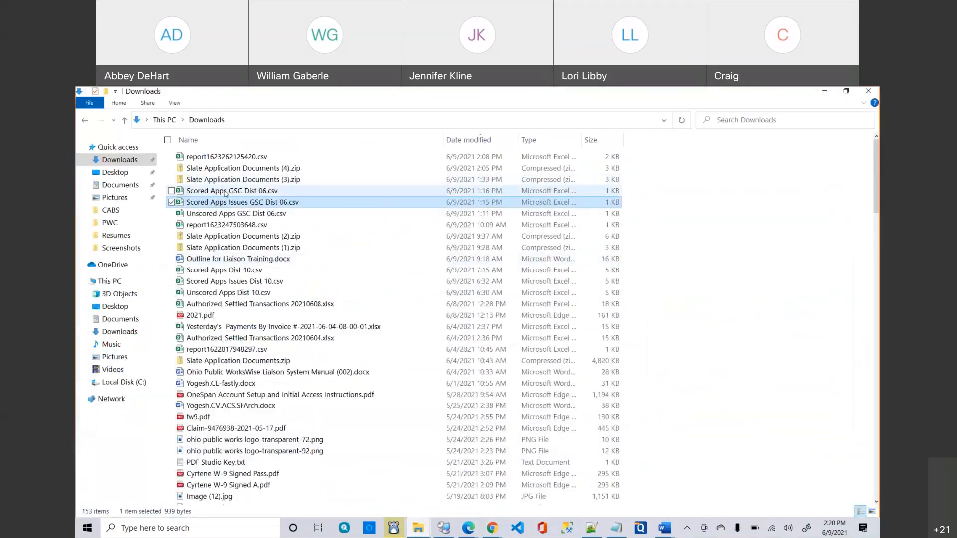
click(226, 192)
double_click(225, 193)
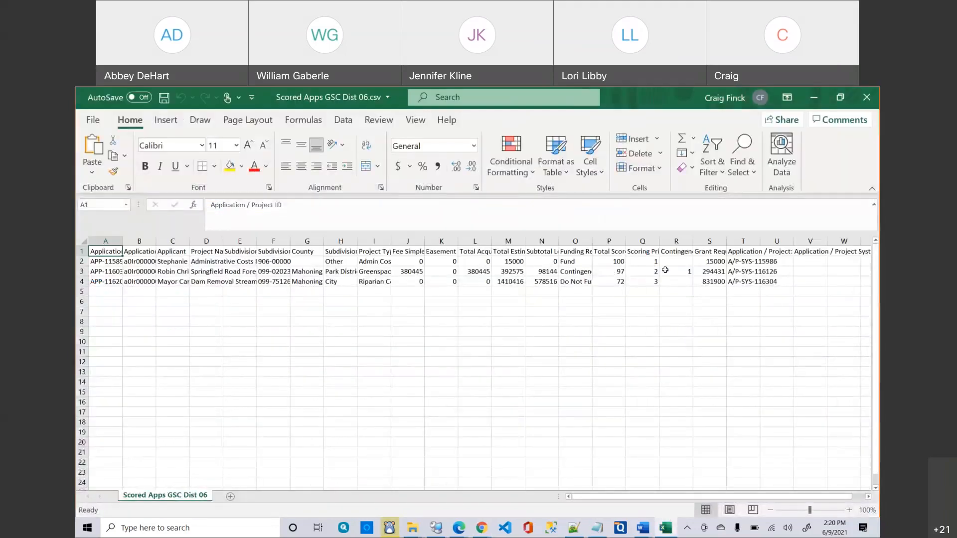
Confirm cell R3 gives the Contingency project rank 1, then close the spreadsheet.
click(673, 271)
key(shift+Left)
key(shift+Left)
key(shift+Left)
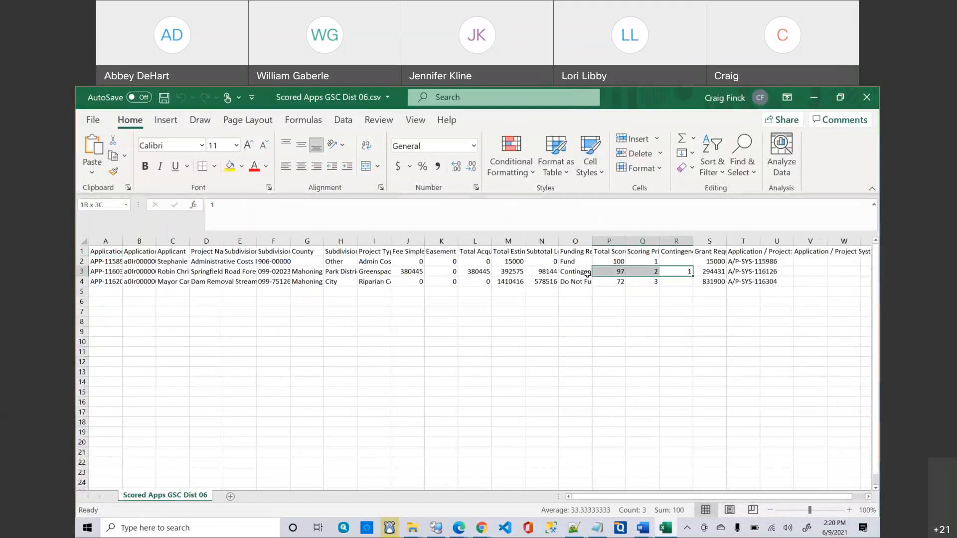
click(671, 269)
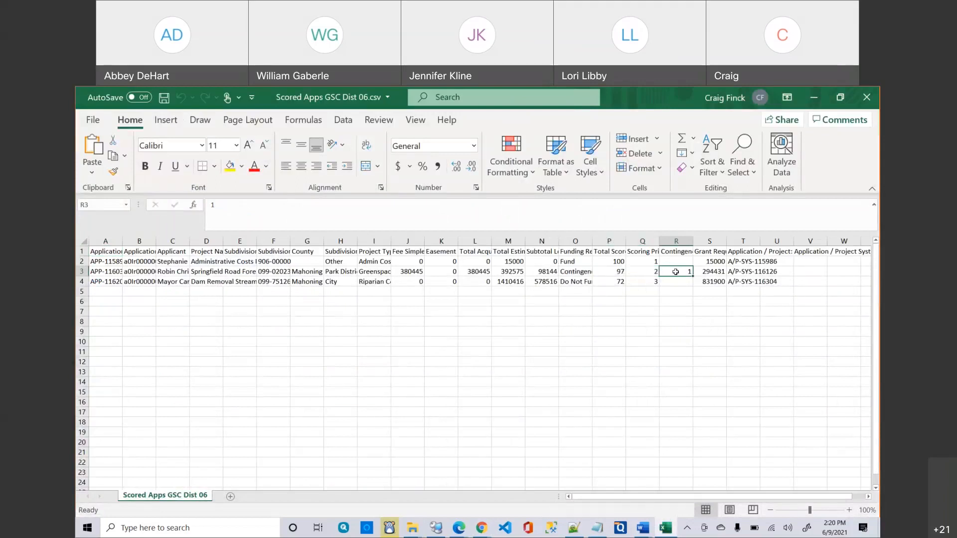
click(866, 98)
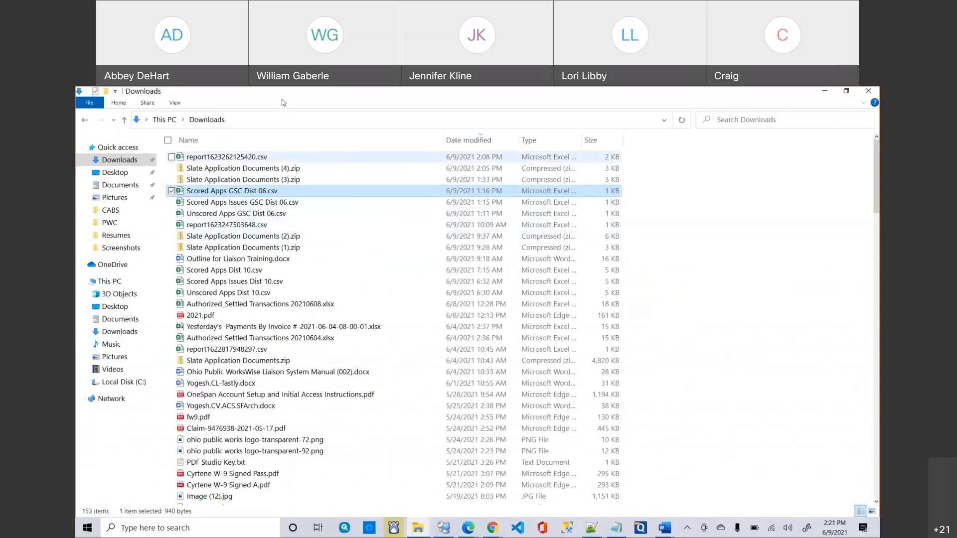
Upload Scored Apps GSC Dist 06.csv and review the saved rows, with APP-116030 as Contingency rank 1.
click(825, 92)
click(293, 238)
double_click(293, 236)
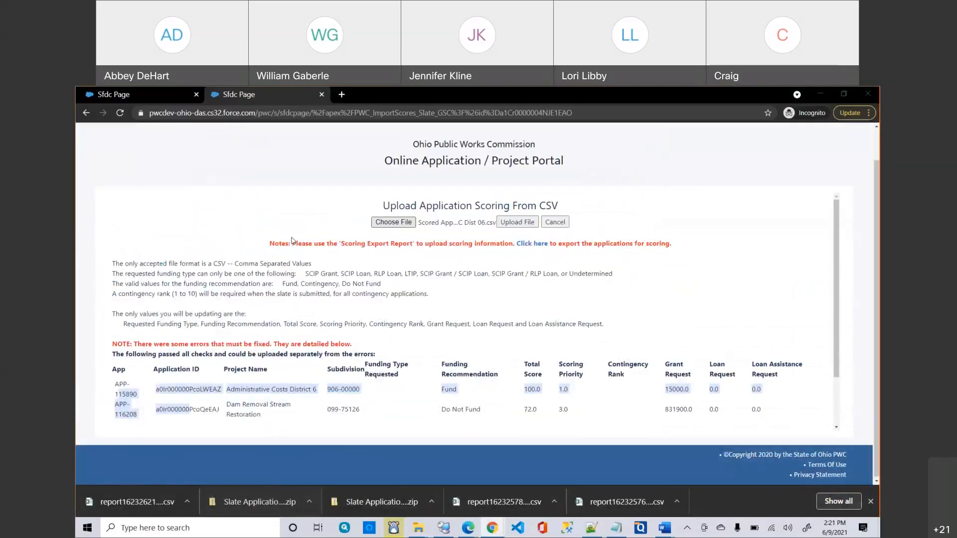
click(518, 222)
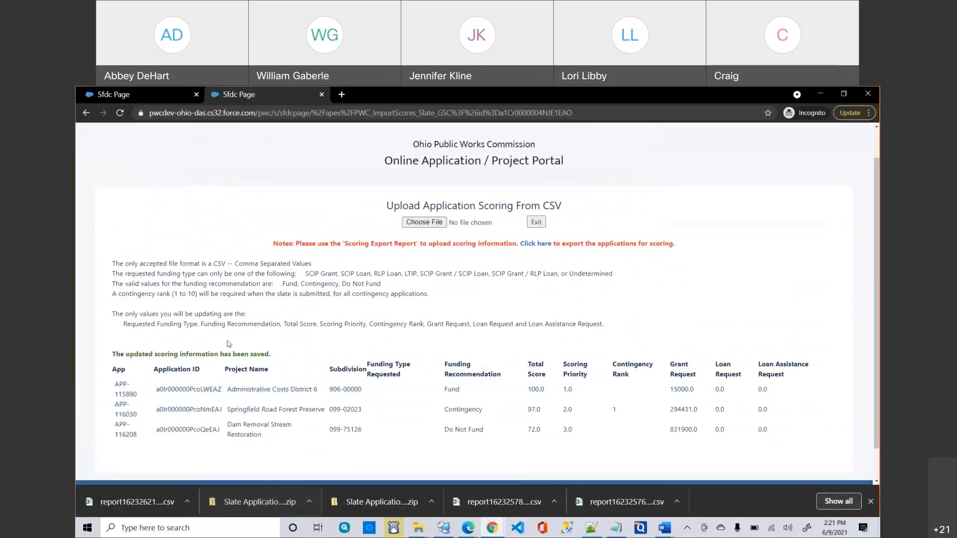
scroll(228, 342, down, 1)
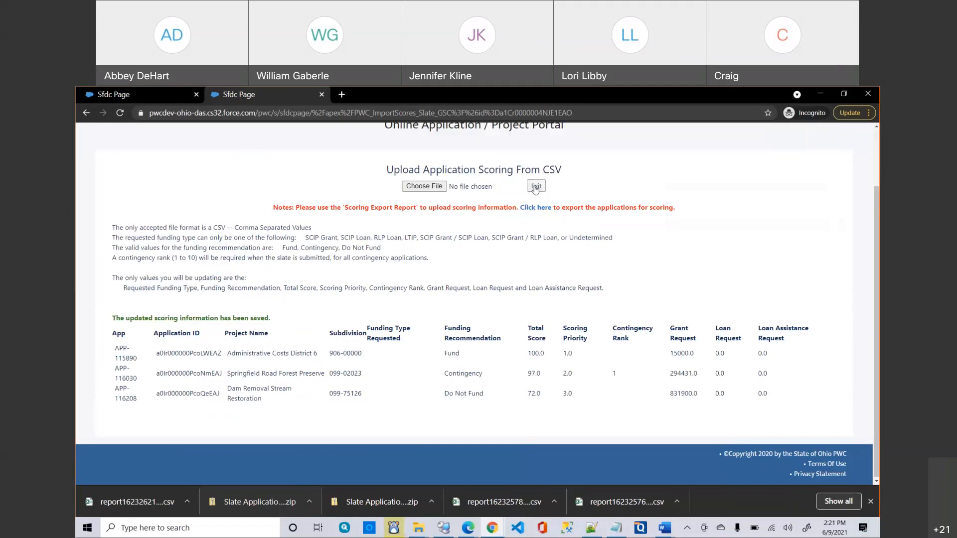
Exit the scoring upload page, briefly reopening it before exiting again.
click(536, 187)
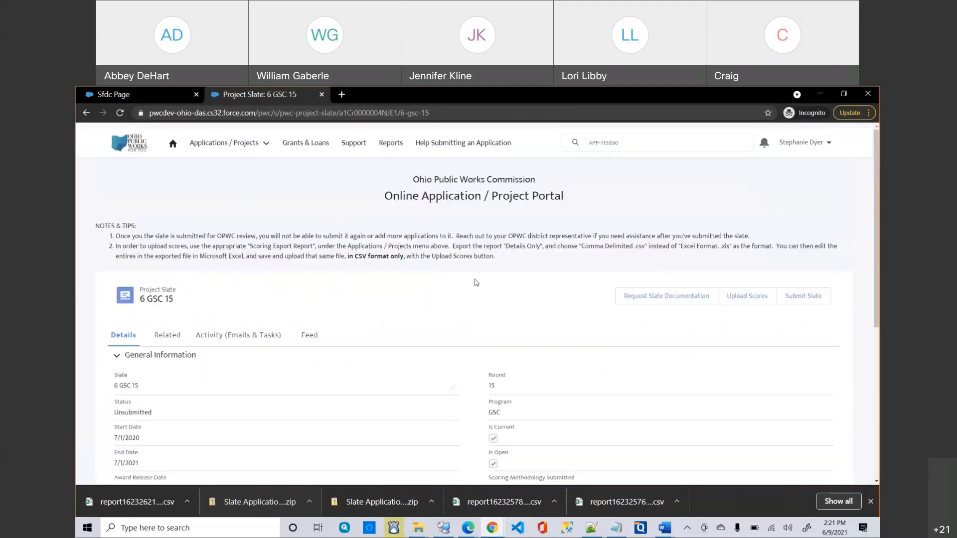
click(747, 303)
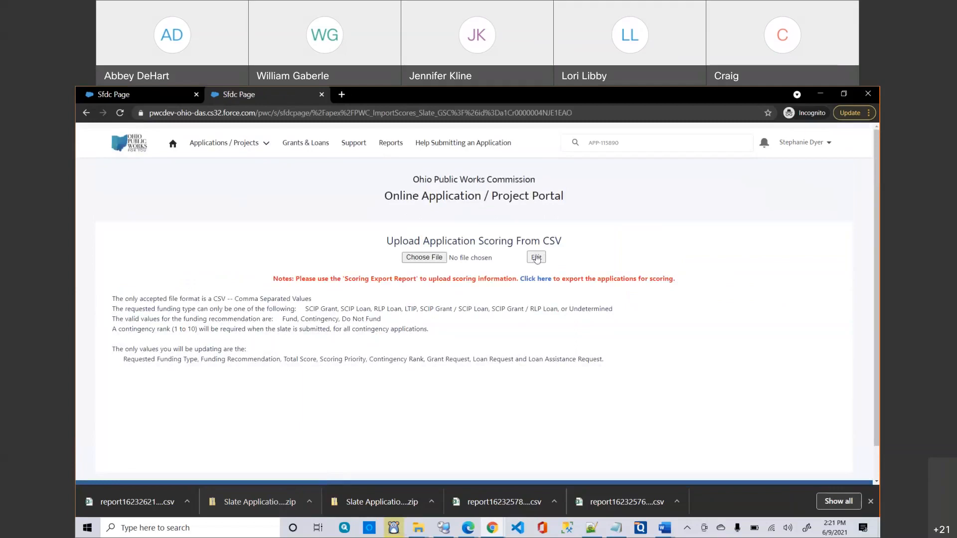
click(537, 257)
Open the Clean Ohio Scoring Export Report, then the Project Slates list showing 6 GSC 15.
click(223, 150)
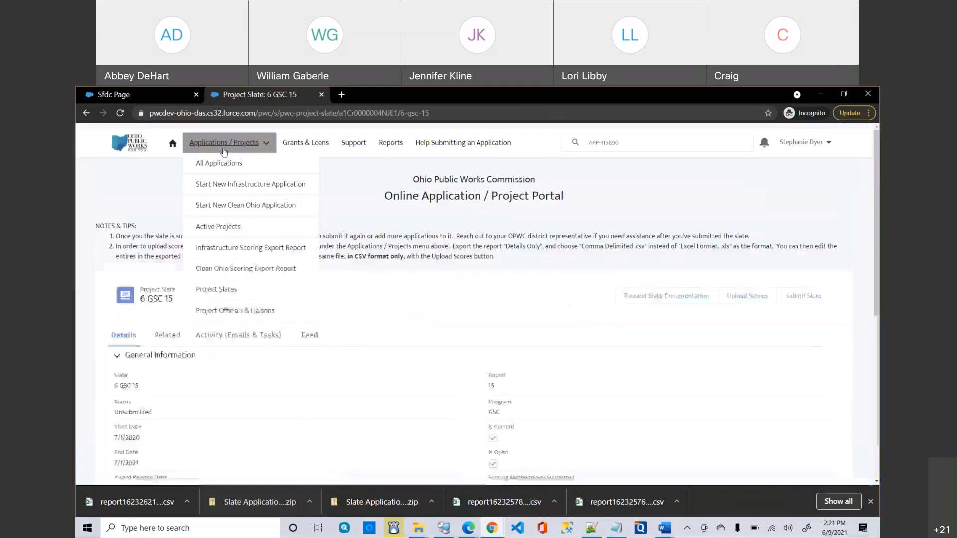
click(235, 272)
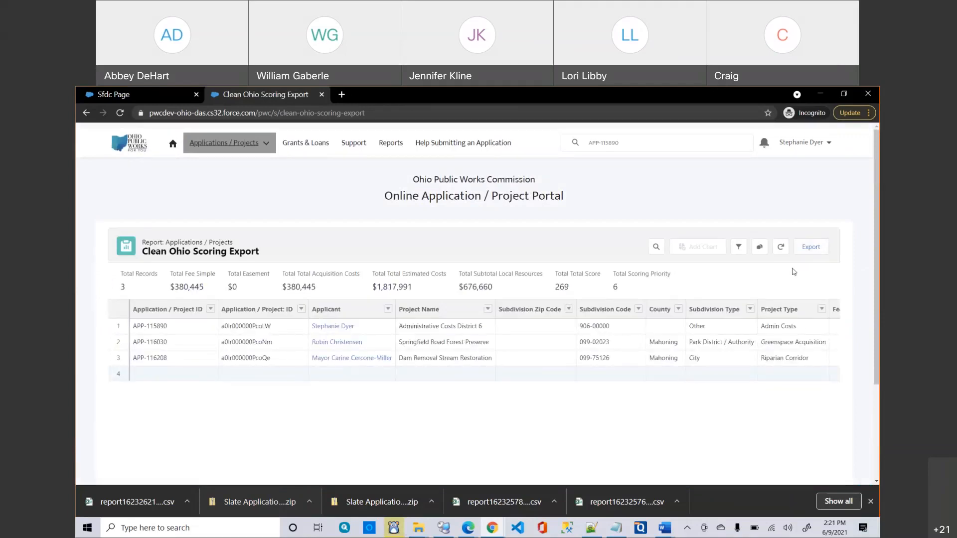
click(214, 144)
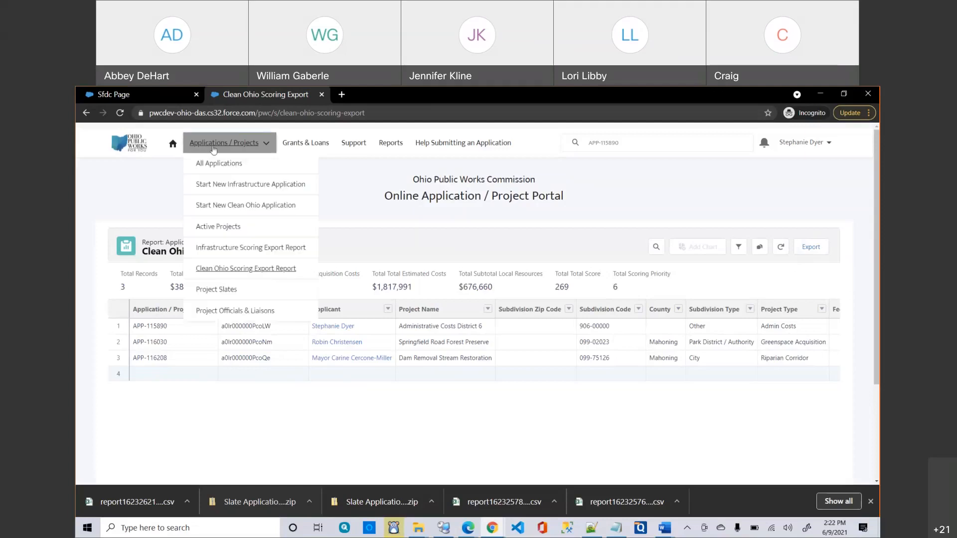
click(216, 290)
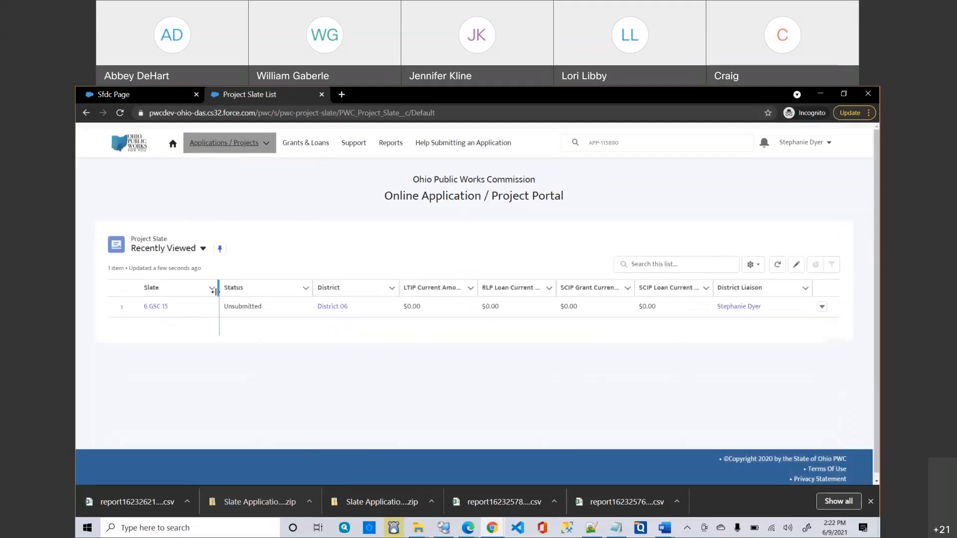
Open the 6 GSC 15 slate record and look over its Unsubmitted round 15 details.
click(156, 306)
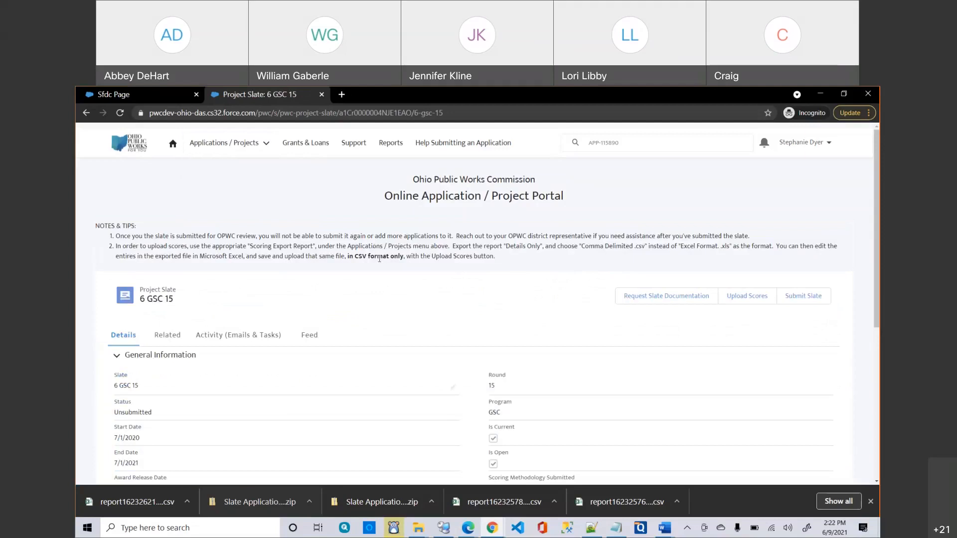
scroll(386, 261, down, 1)
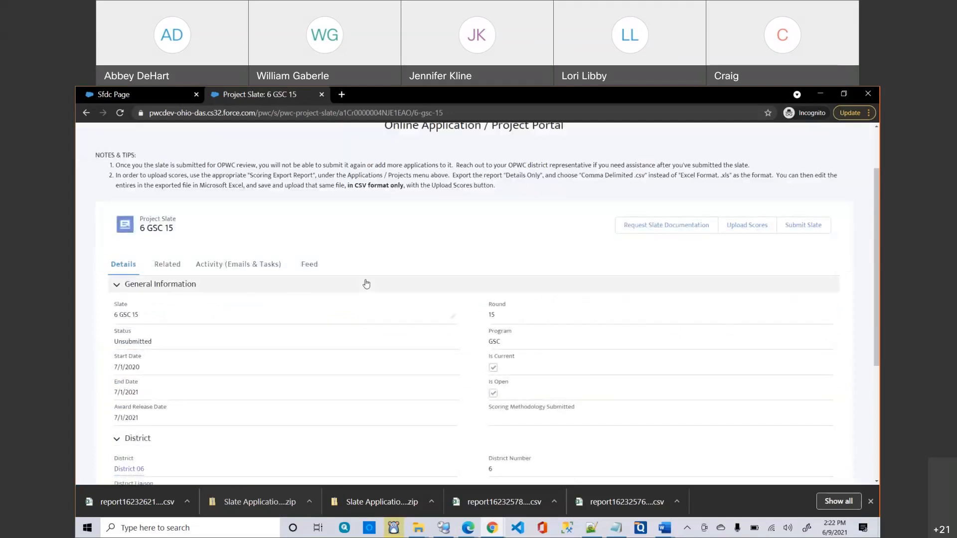
scroll(367, 283, up, 1)
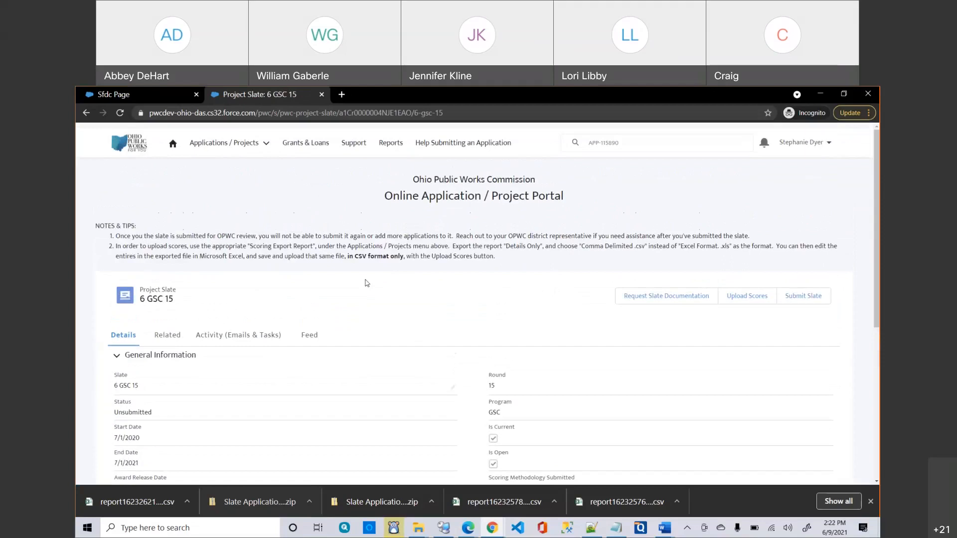
click(220, 144)
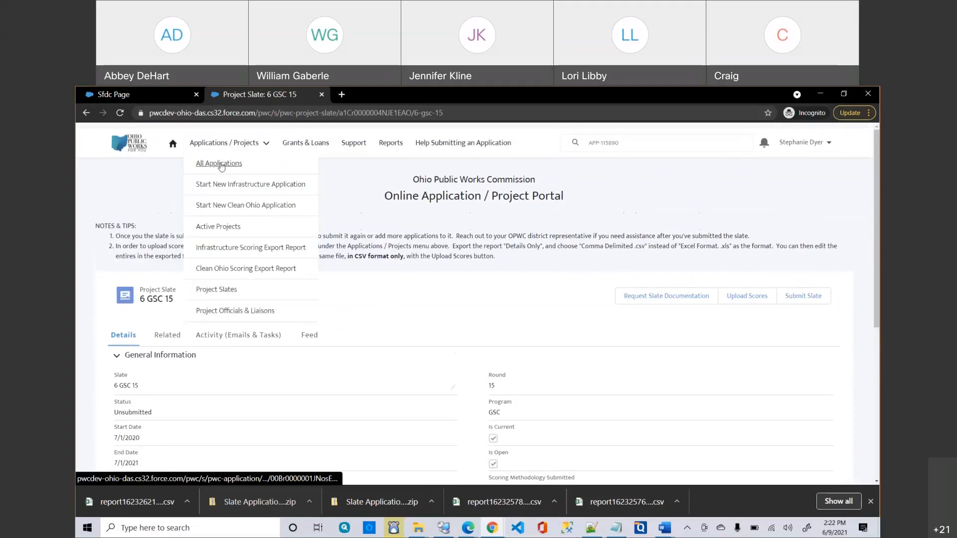
Under All Applications, switch to the Scored - Needs Submitted view listing three signed District 6 applications.
click(221, 164)
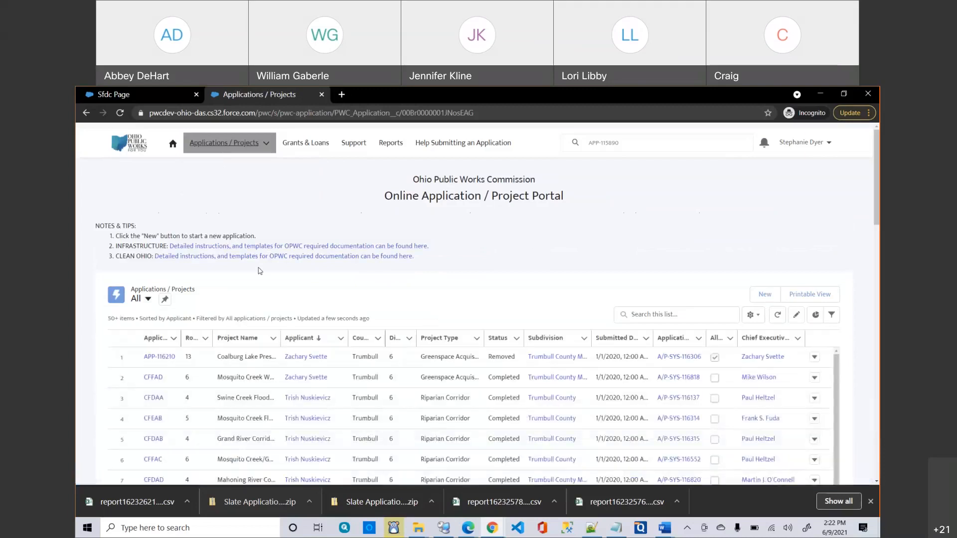
click(145, 300)
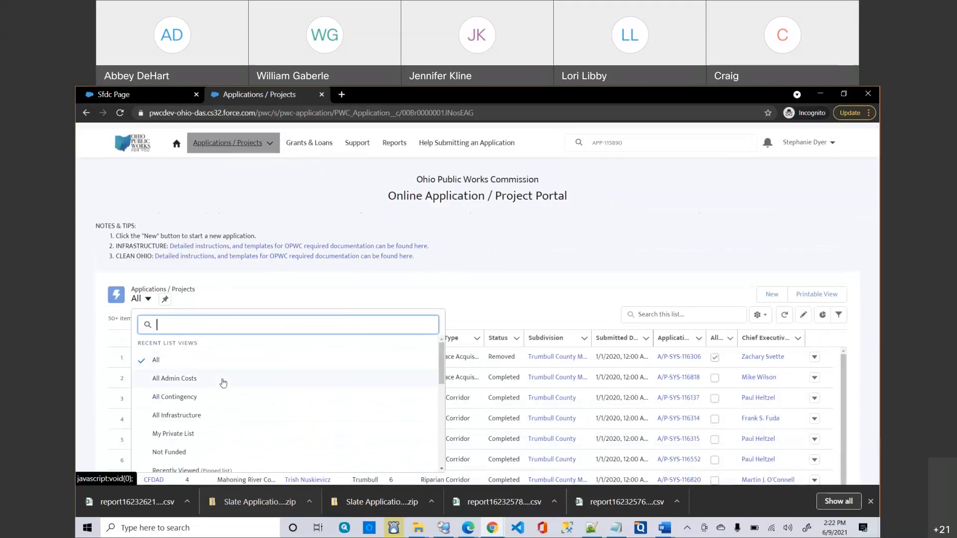
scroll(223, 383, down, 1)
scroll(223, 383, down, 3)
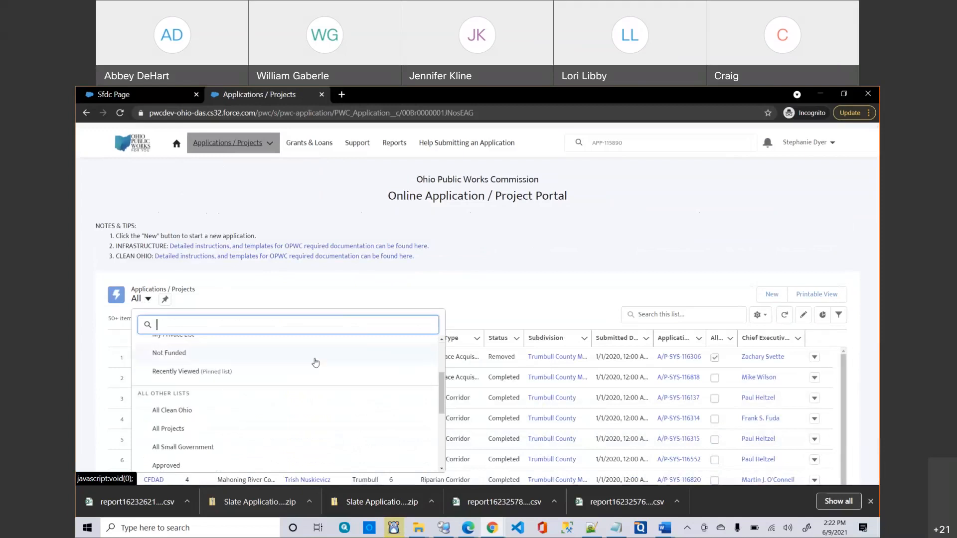
scroll(315, 363, down, 2)
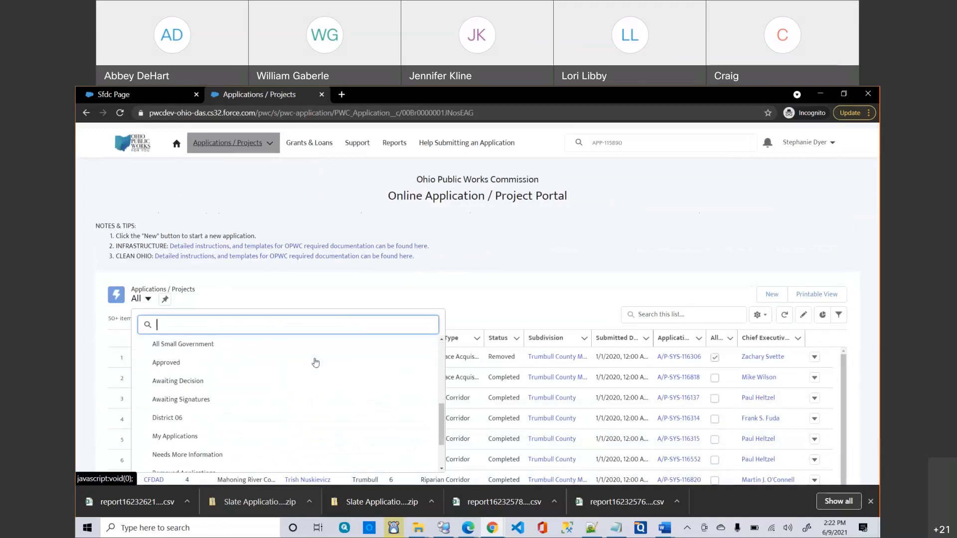
scroll(315, 362, down, 1)
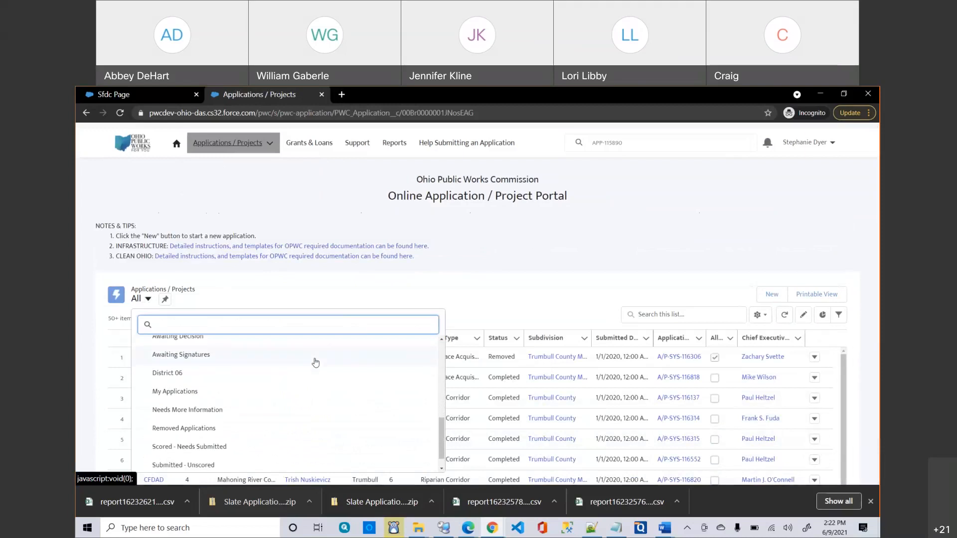
scroll(316, 363, down, 1)
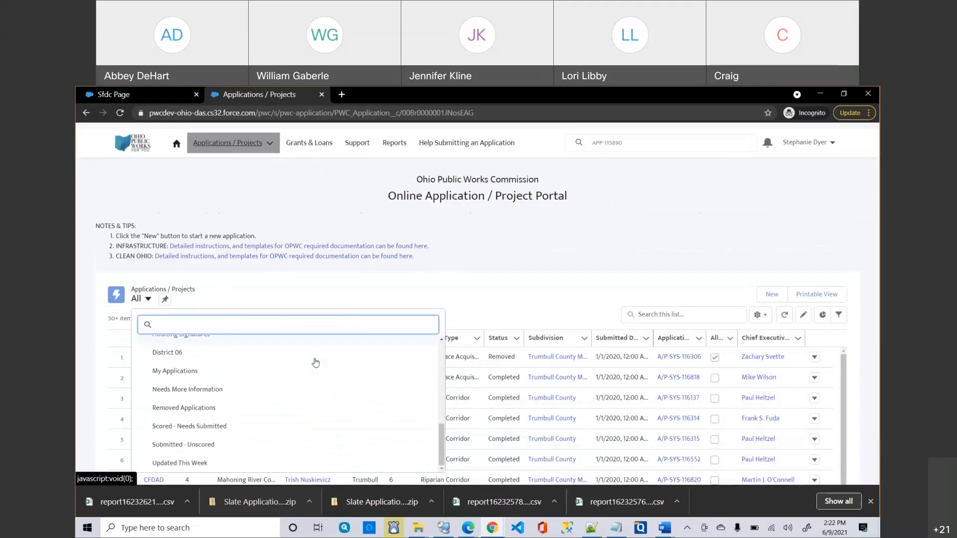
click(192, 429)
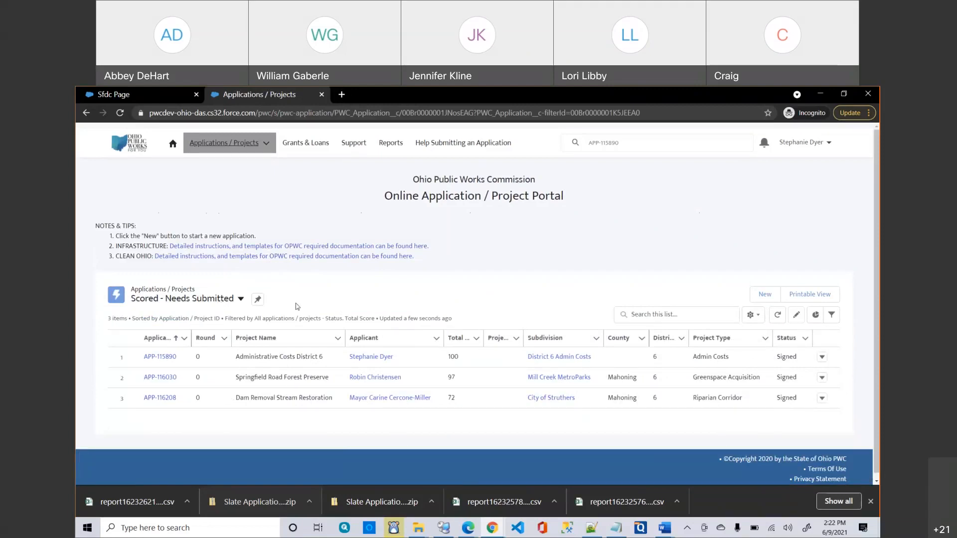
click(198, 301)
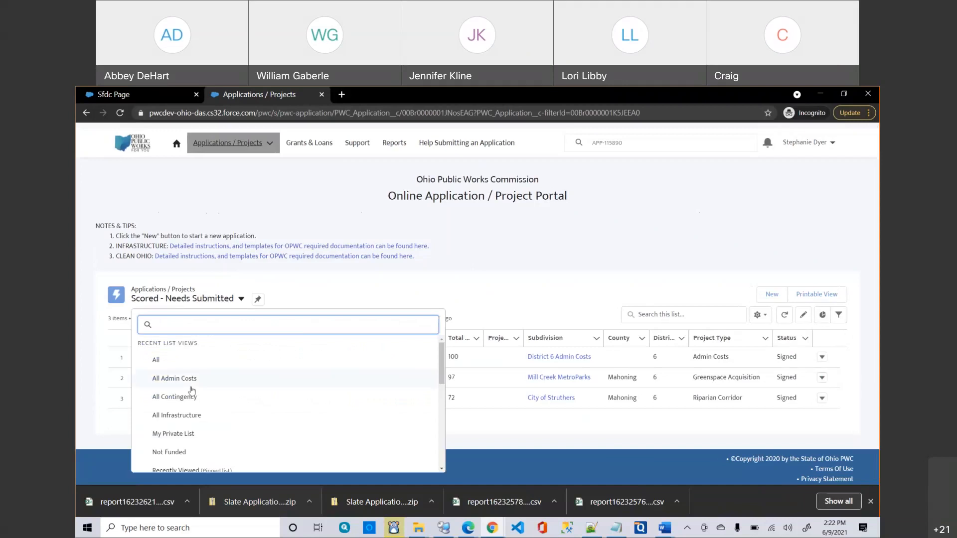
scroll(204, 399, down, 1)
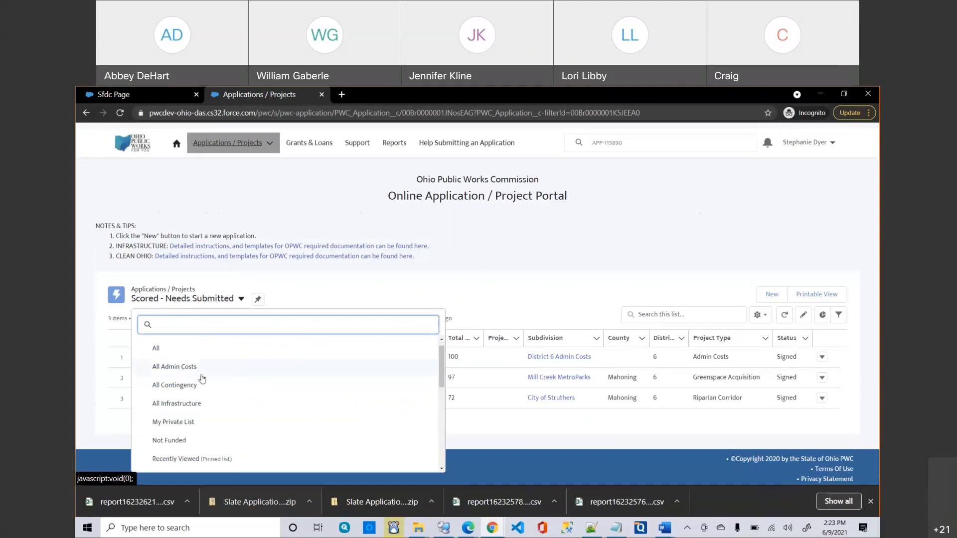
scroll(199, 380, down, 1)
scroll(200, 384, down, 5)
scroll(206, 387, down, 5)
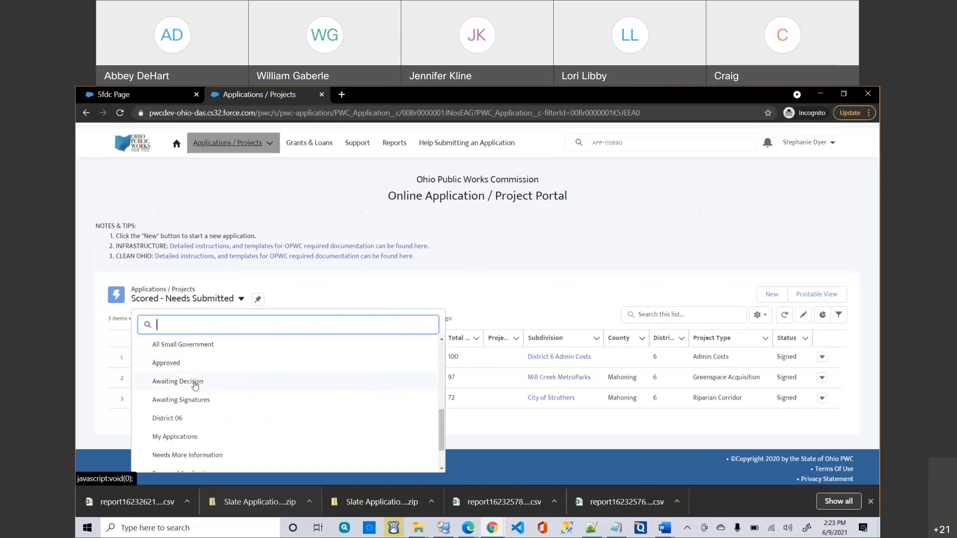
scroll(234, 414, down, 2)
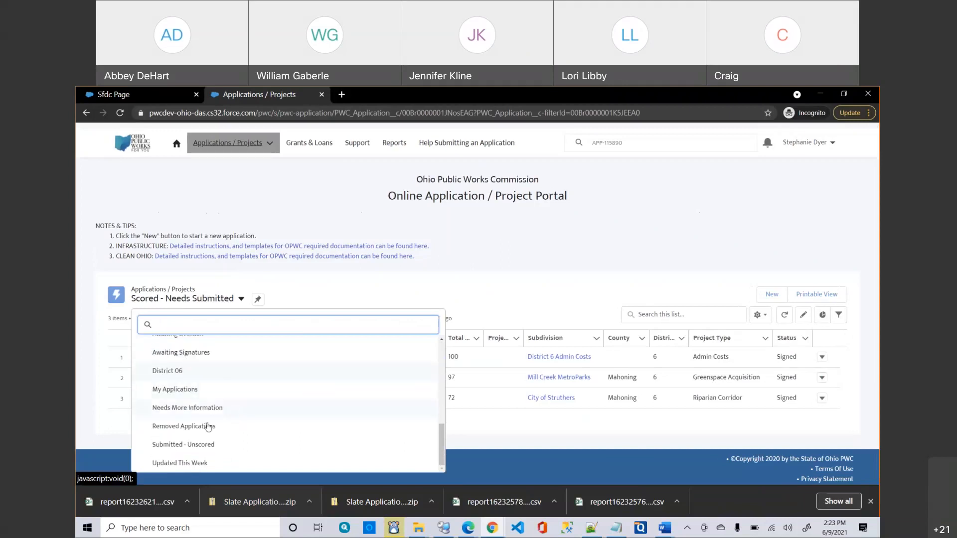
click(325, 296)
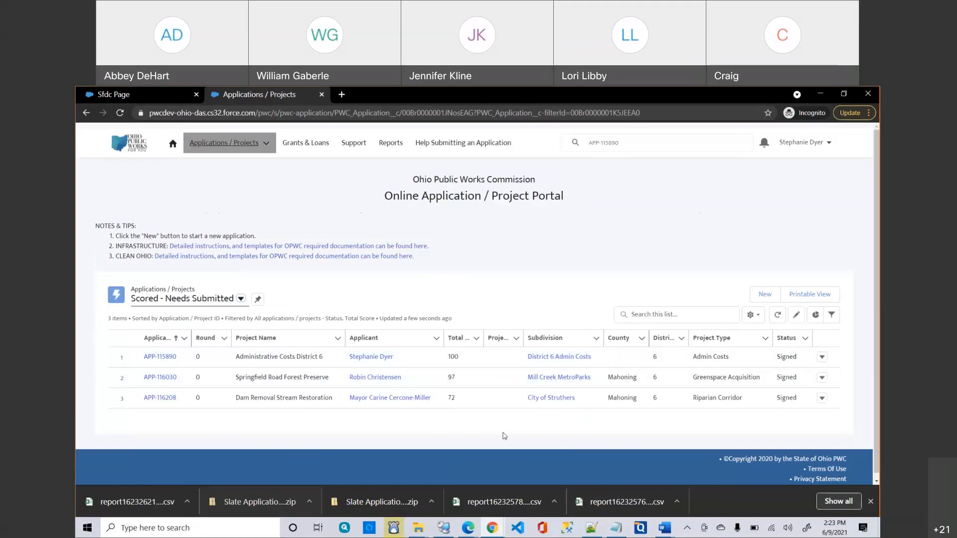
scroll(504, 436, down, 1)
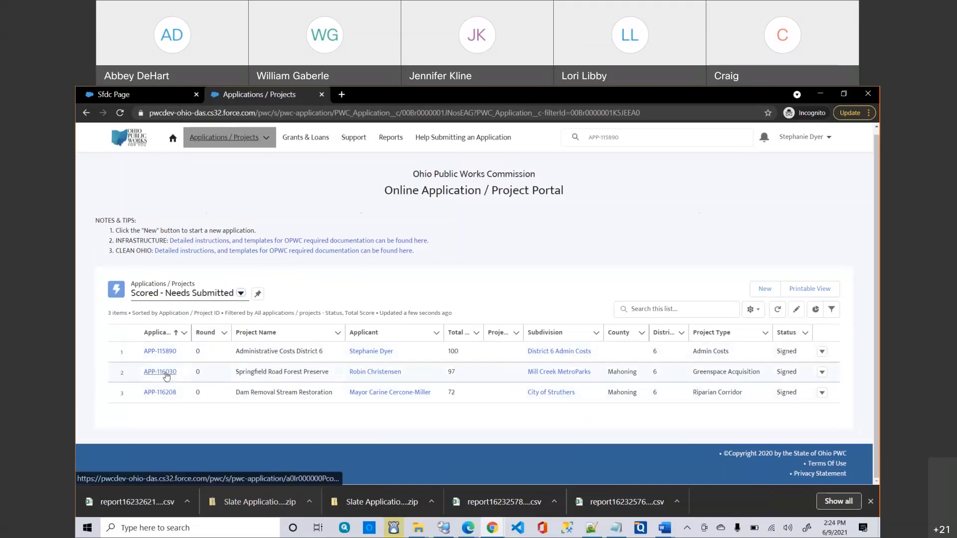
Open application APP-116030, then switch to the All Applications list.
click(161, 372)
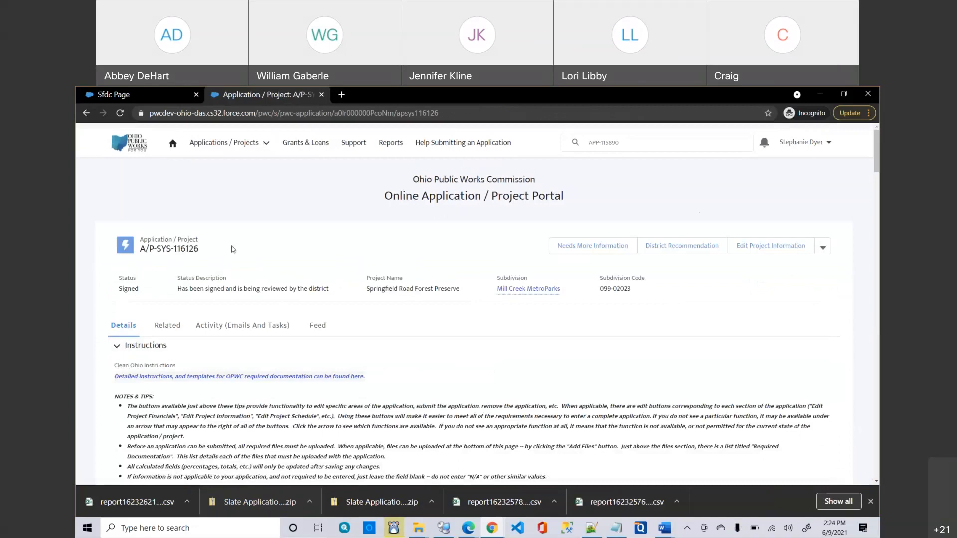
click(204, 142)
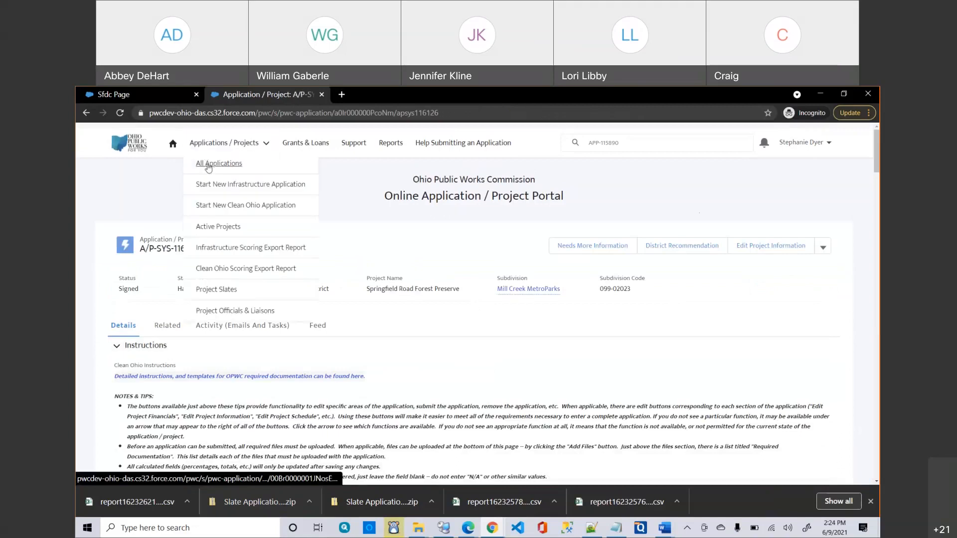
click(210, 163)
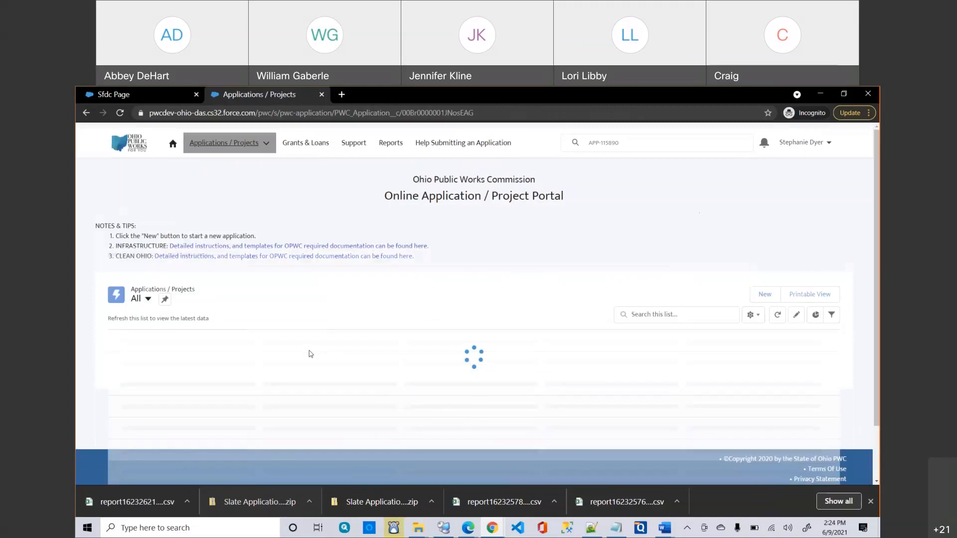
scroll(310, 352, down, 2)
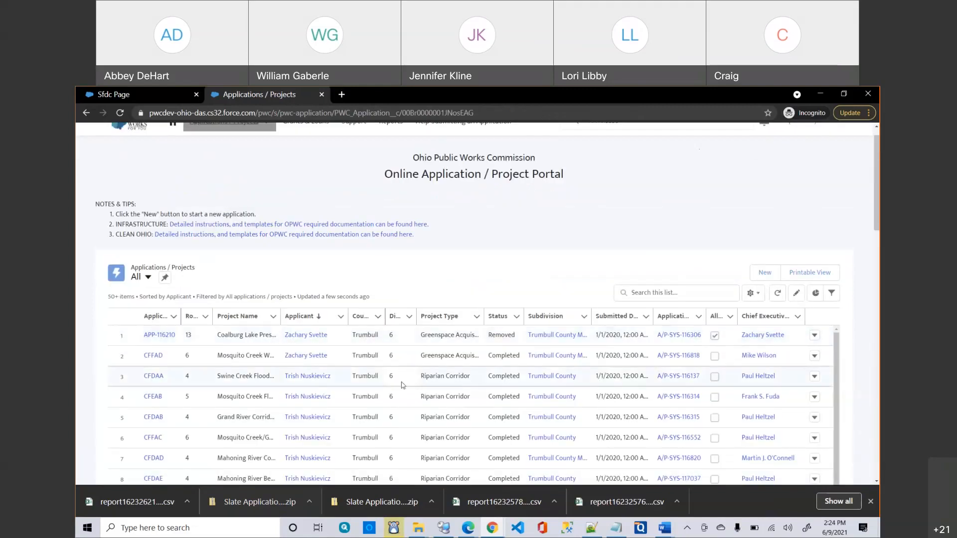
Browse the saved list views and close the dropdown without switching.
click(138, 280)
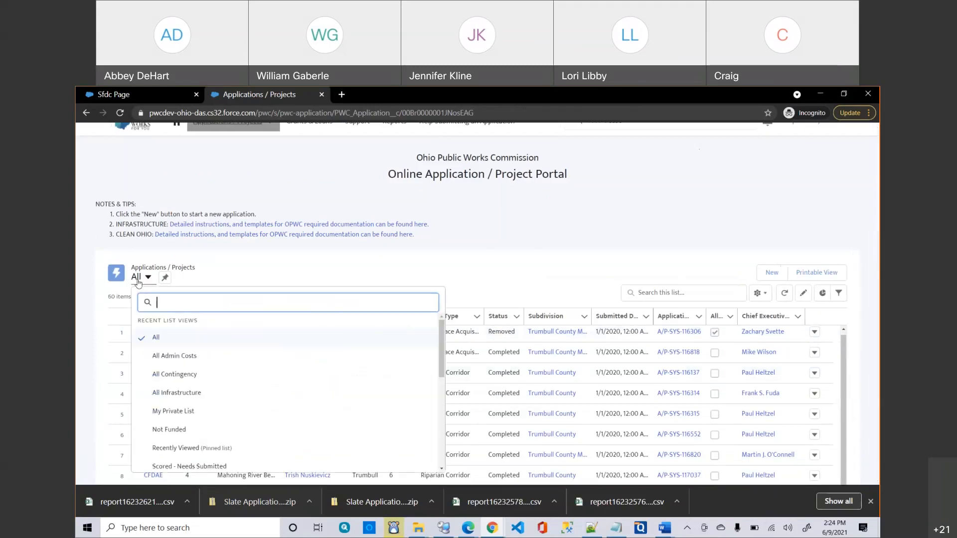
scroll(199, 366, down, 1)
scroll(199, 366, down, 1)
scroll(199, 366, down, 2)
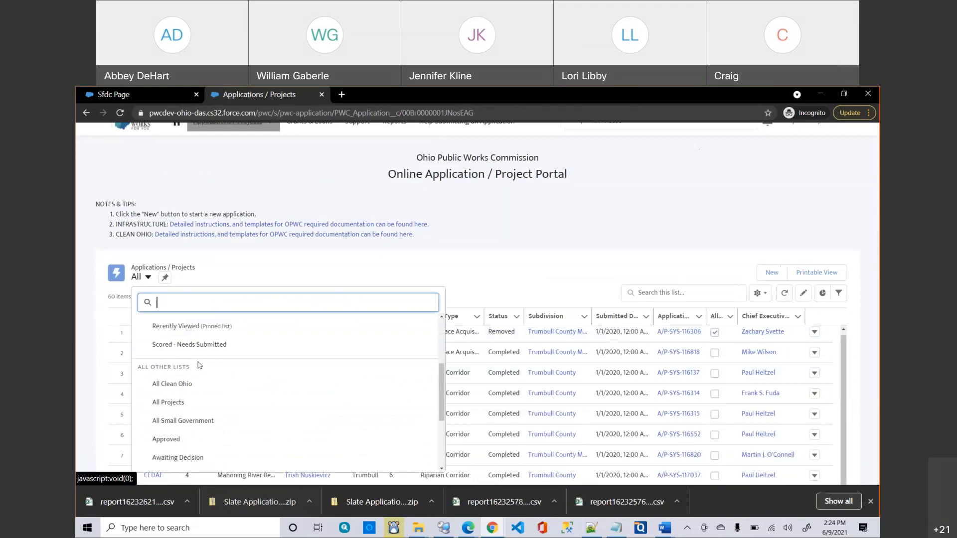
scroll(199, 366, down, 3)
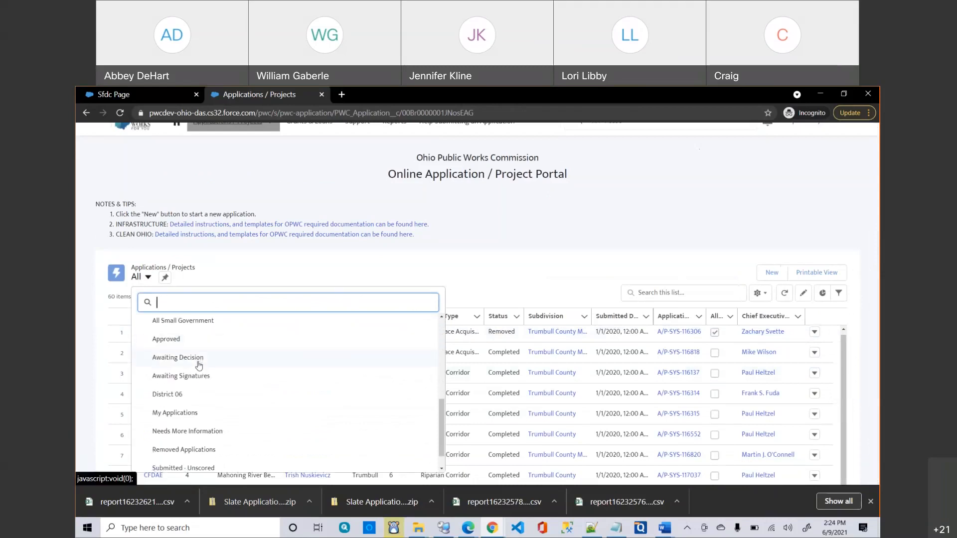
scroll(209, 353, up, 1)
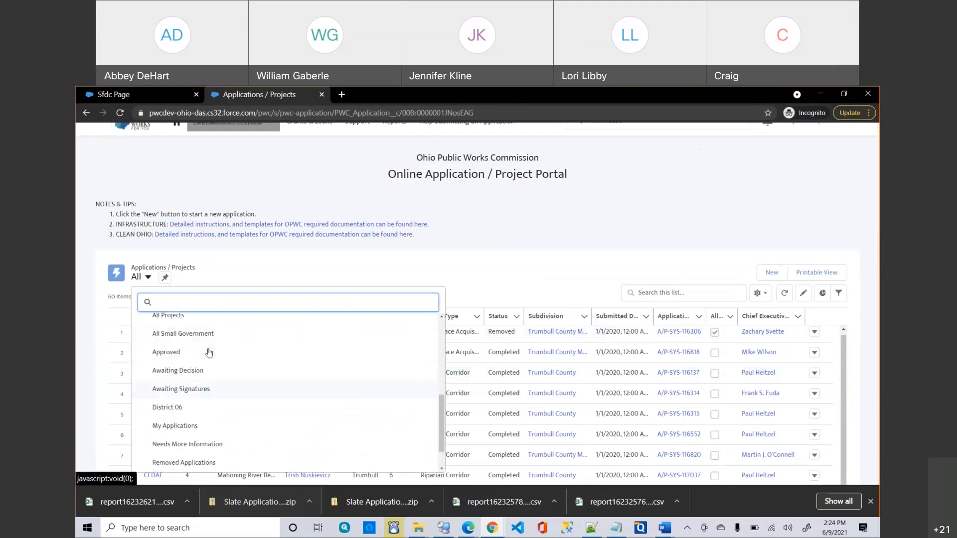
scroll(209, 353, up, 5)
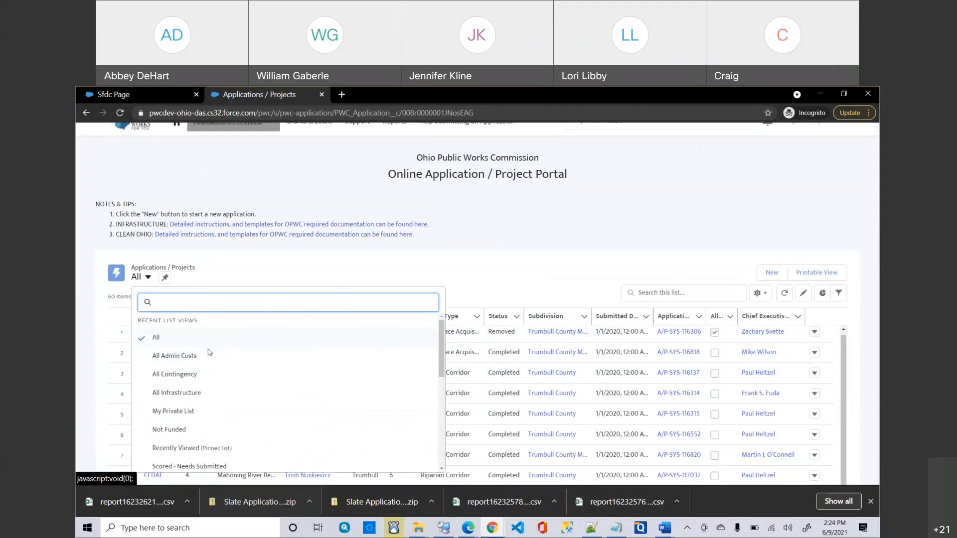
click(298, 264)
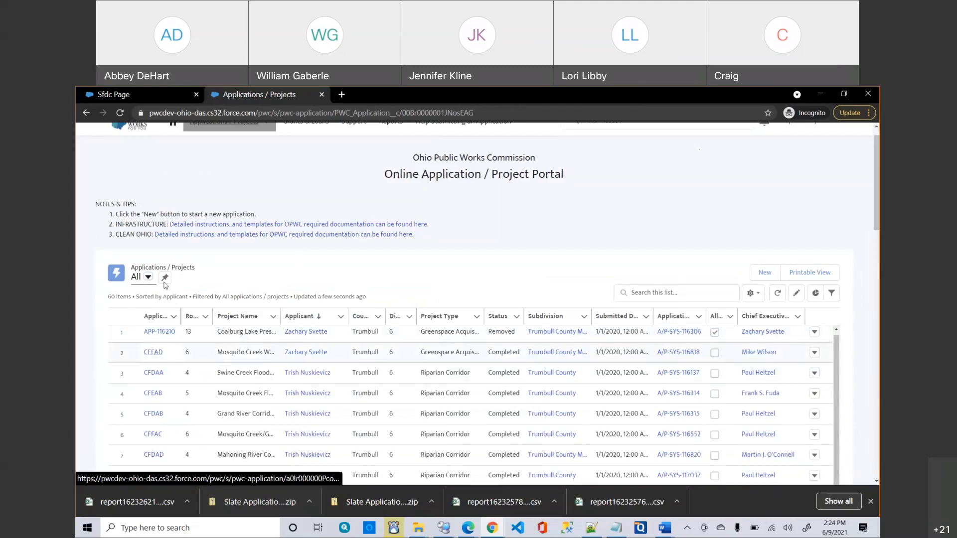
Switch the applications list to the Scored - Needs Submitted view.
click(149, 277)
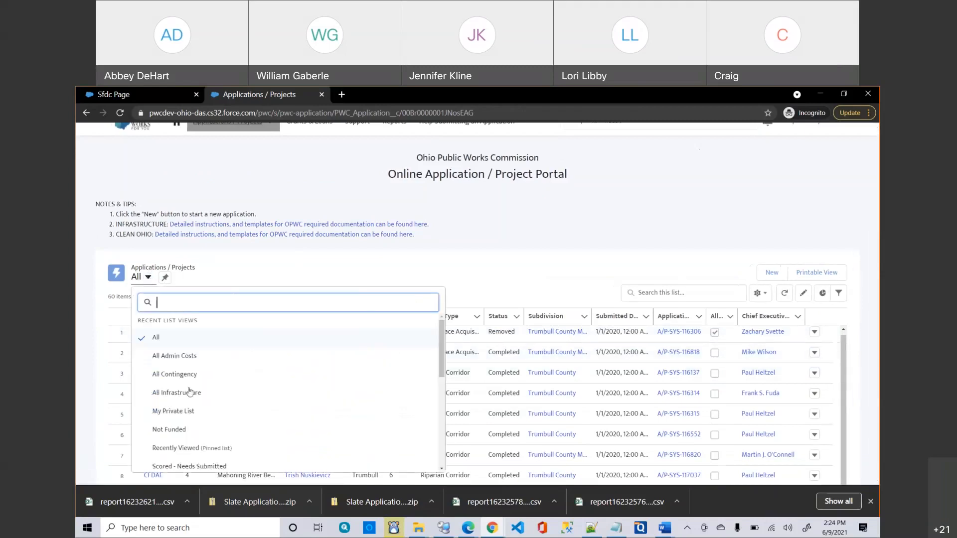
scroll(189, 388, down, 3)
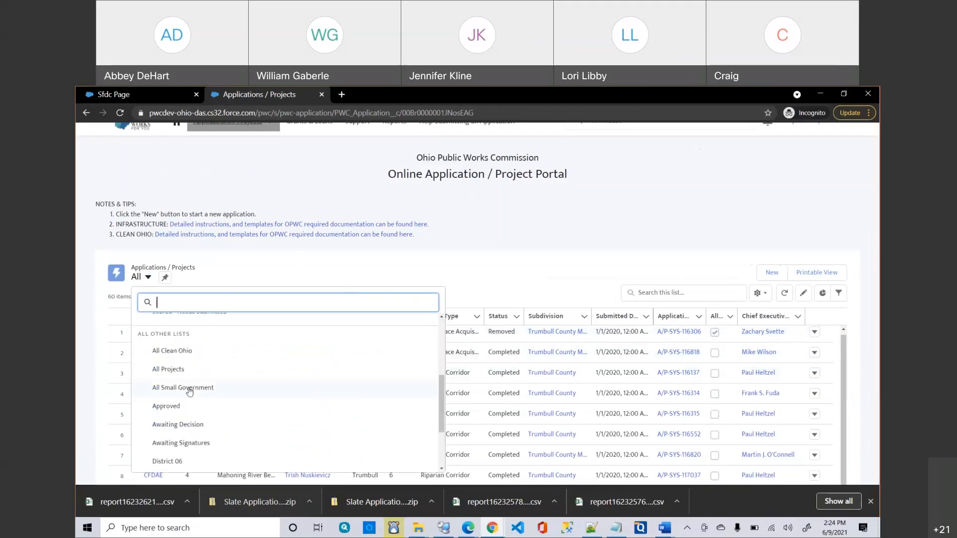
scroll(190, 386, up, 1)
click(185, 340)
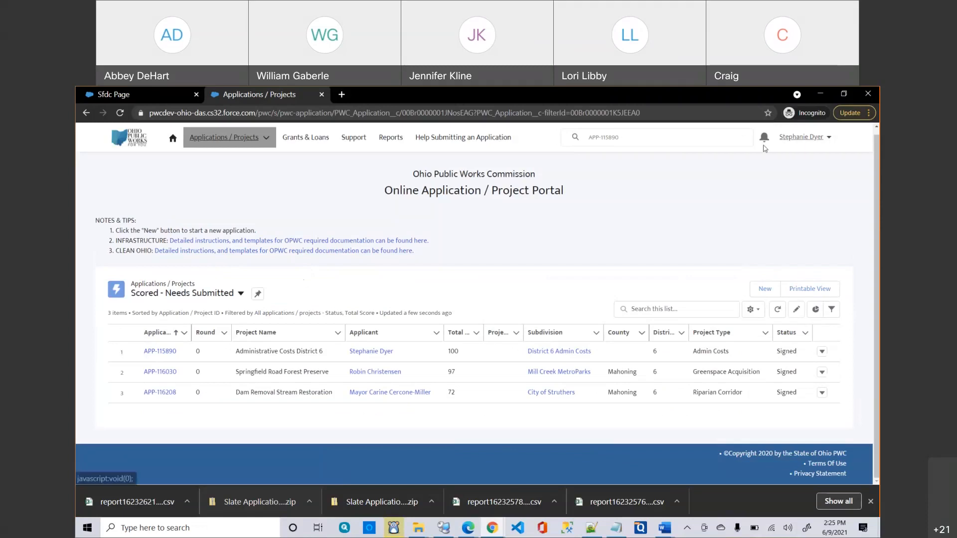
Open and close the notifications panel, dismissing a stray browser menu.
click(764, 138)
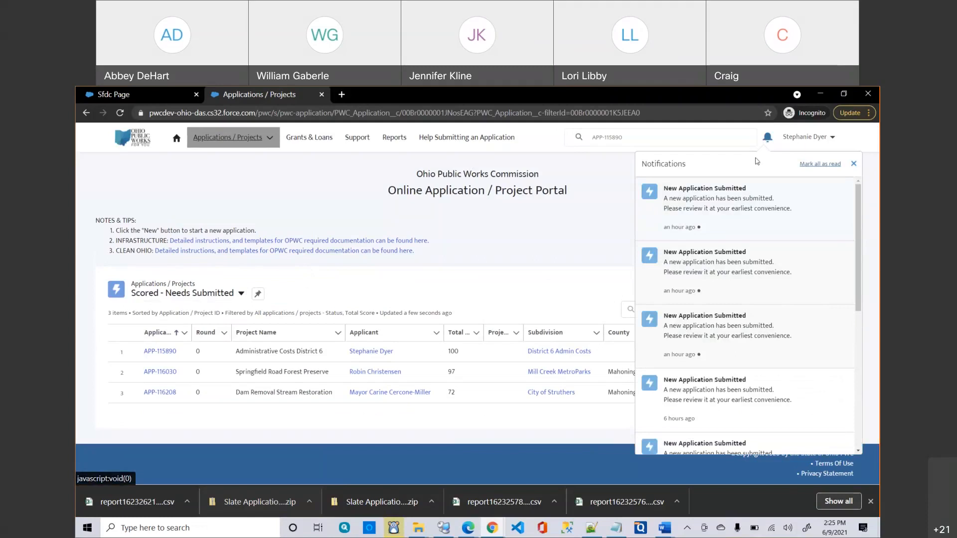
click(766, 144)
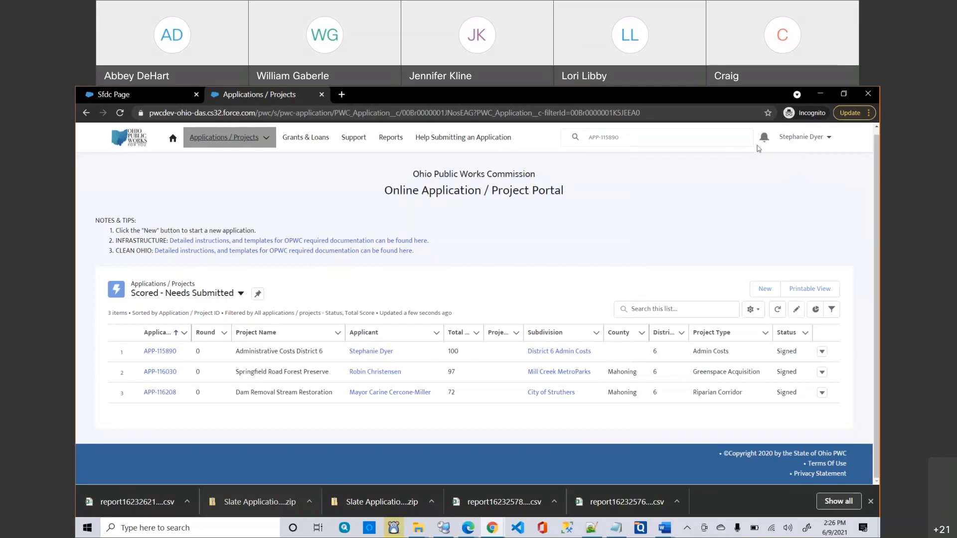
right_click(762, 139)
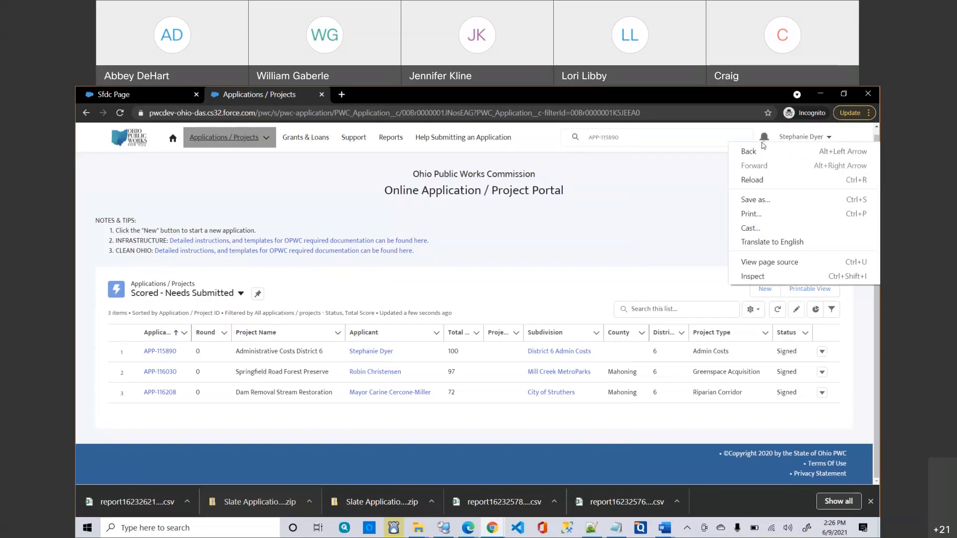
key(Escape)
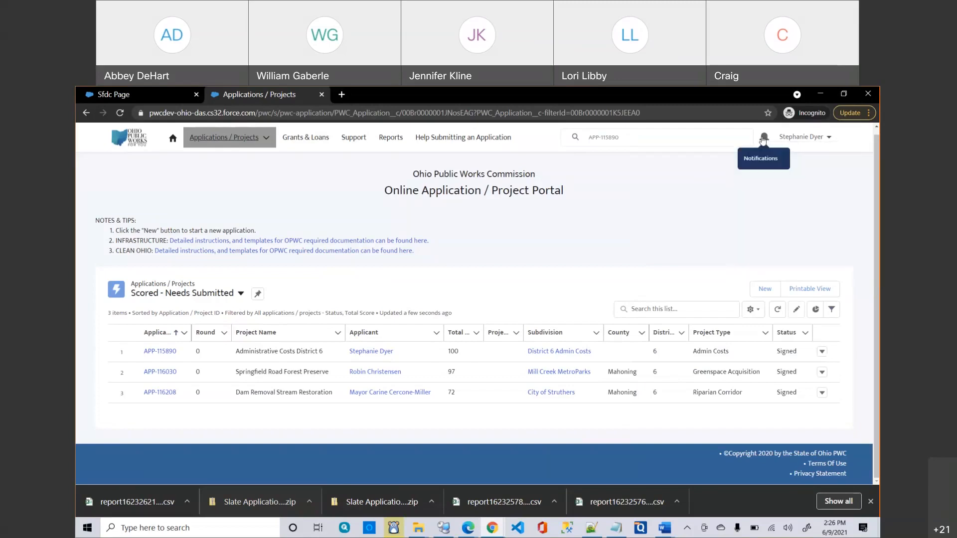
Open the first New Application Submitted notification in a new tab and close the panel.
click(762, 139)
right_click(706, 196)
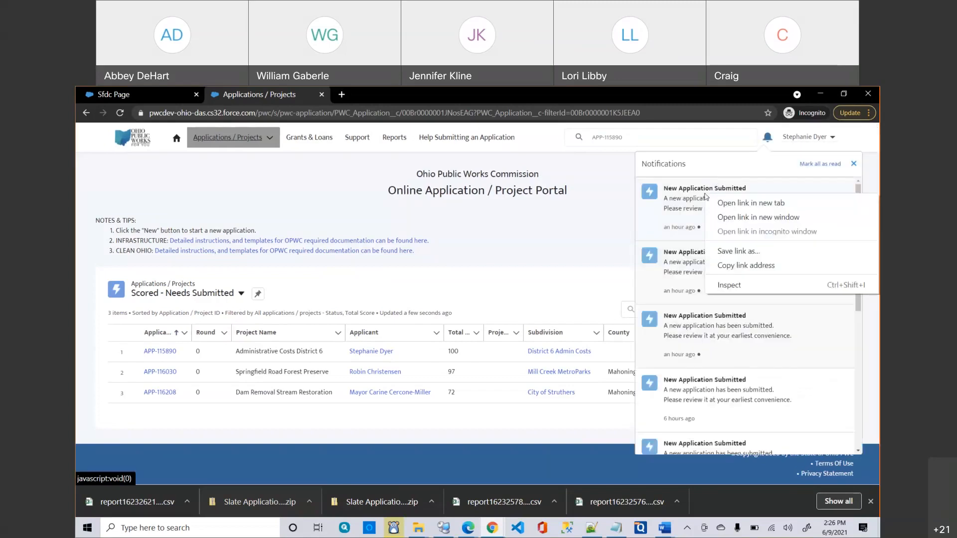
click(743, 203)
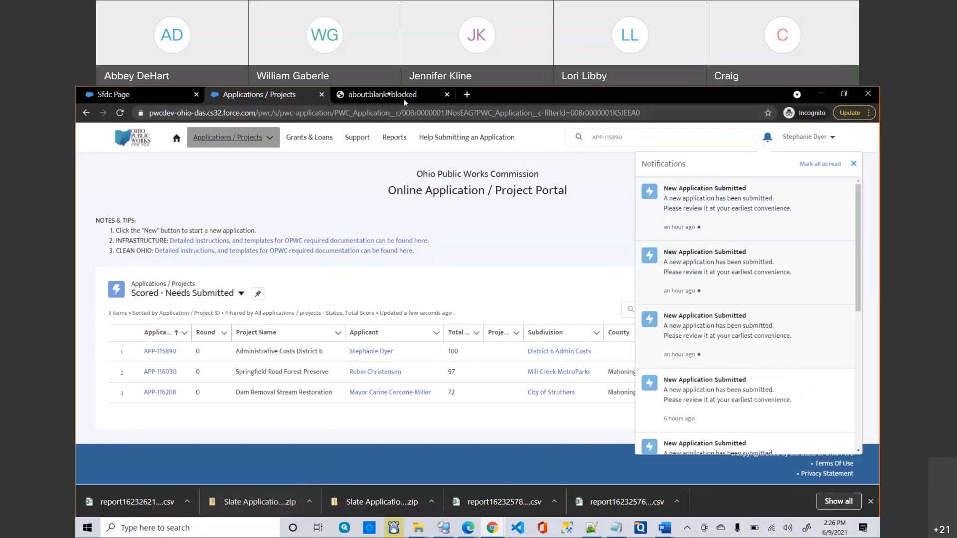
click(399, 212)
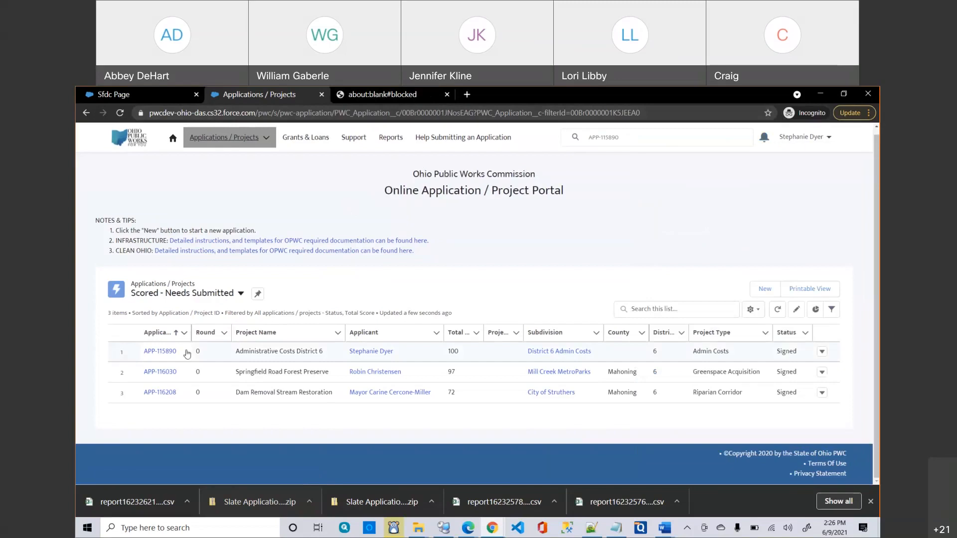
Open the Springfield Road Forest Preserve record APP-116030 and start a district recommendation.
click(169, 375)
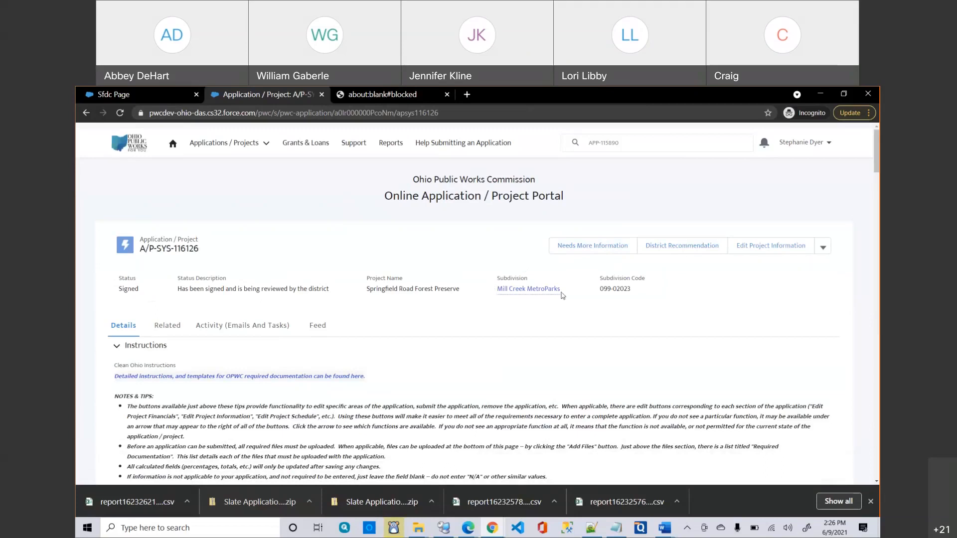
click(682, 247)
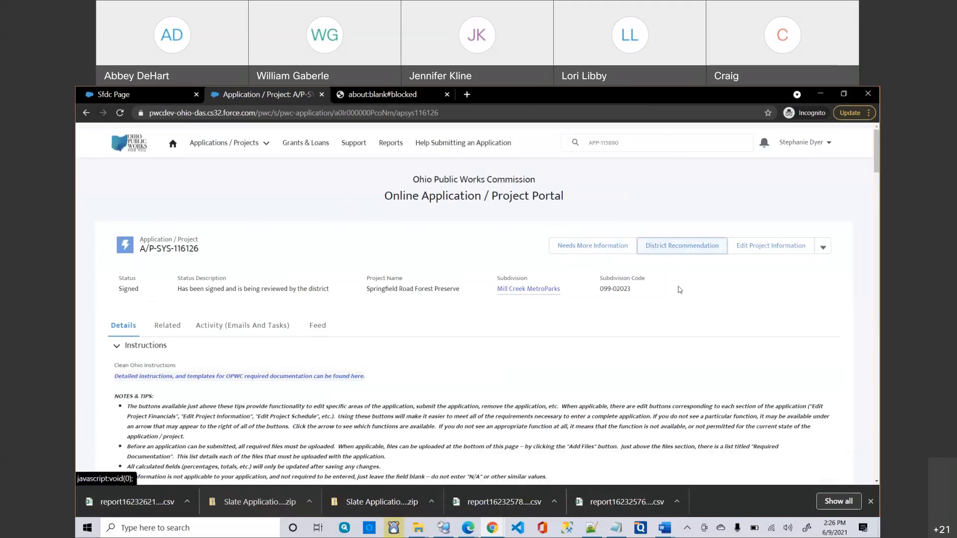
Review the District Recommendation form for A/P-SYS-116126 and cancel without saving.
click(674, 250)
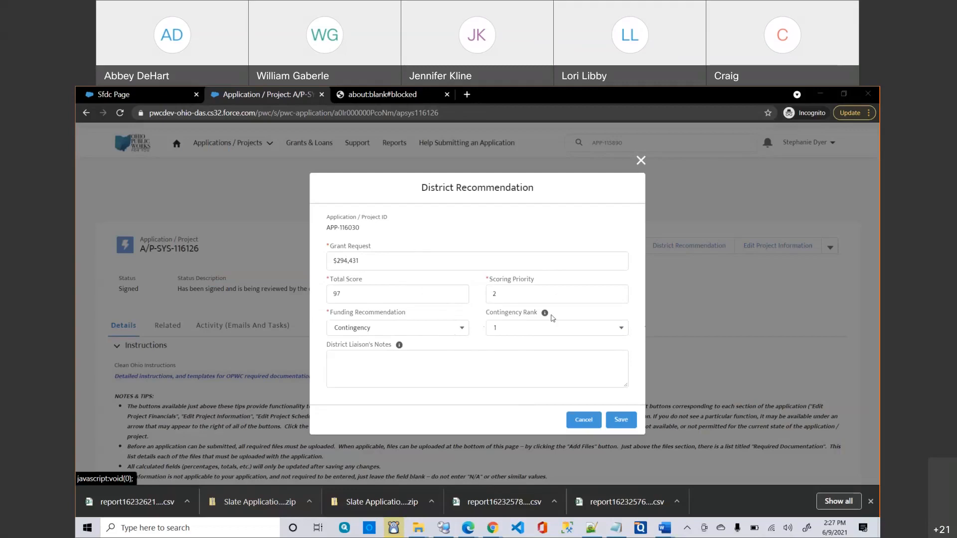
mouse_move(546, 315)
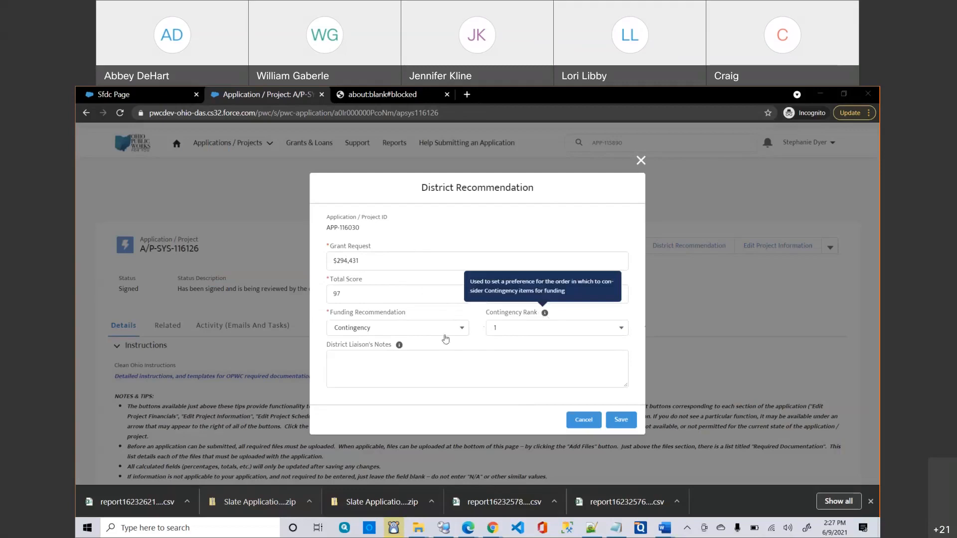
mouse_move(396, 351)
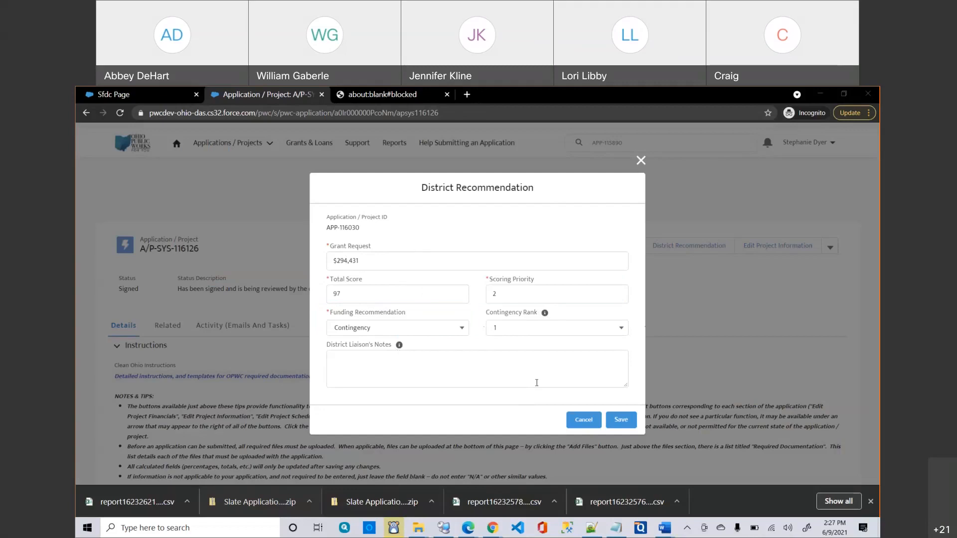
click(586, 419)
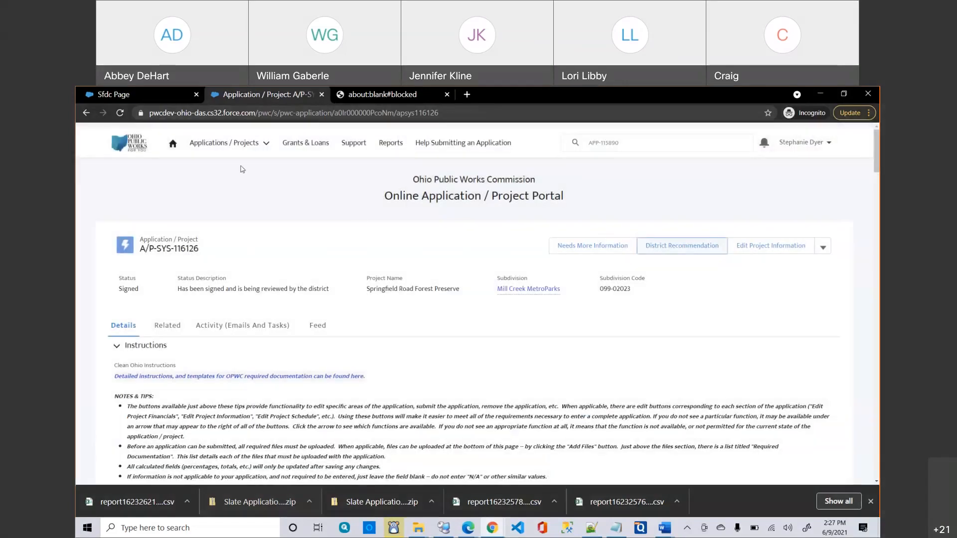
View the Project Slates list, then go back to application A/P-SYS-116126.
click(216, 145)
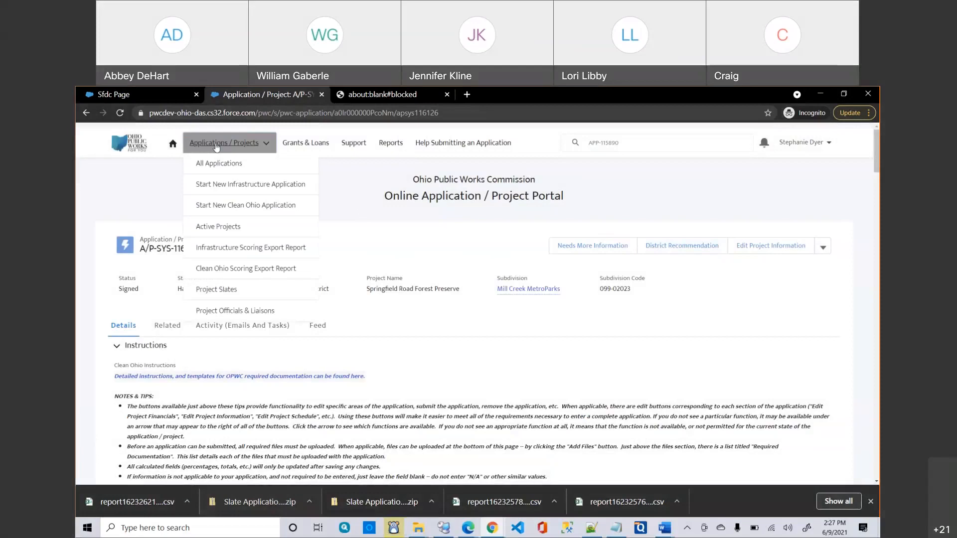
click(221, 293)
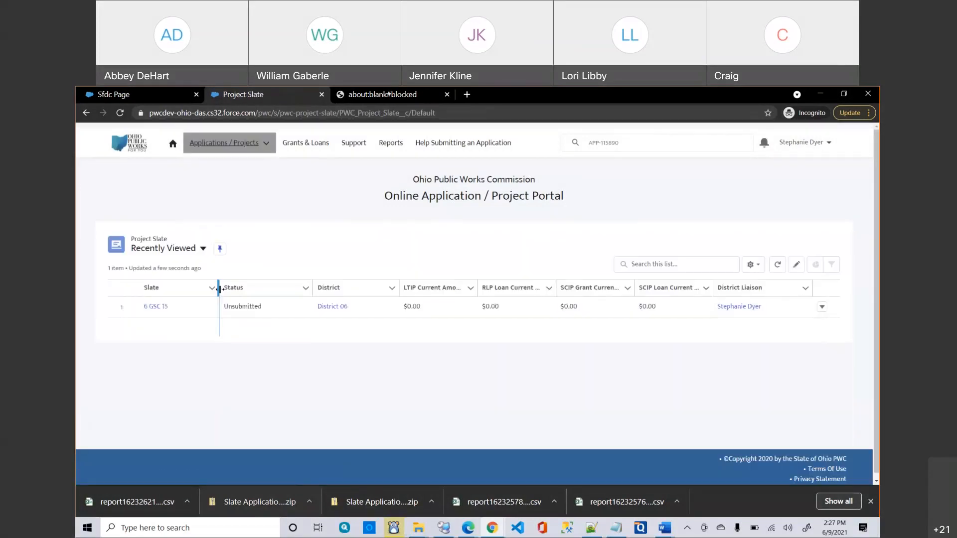
click(86, 113)
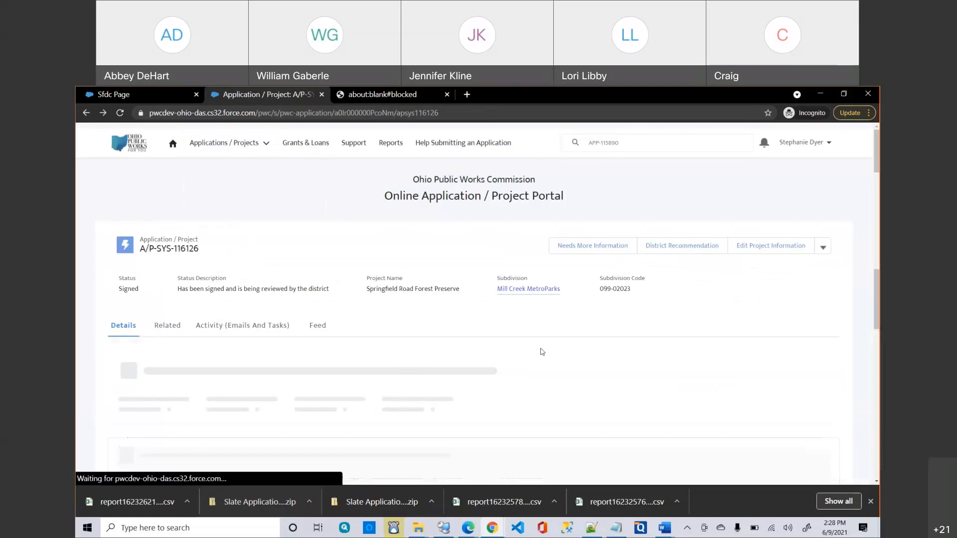
Scroll down the record to its empty Parcels and Files sections.
scroll(542, 353, down, 12)
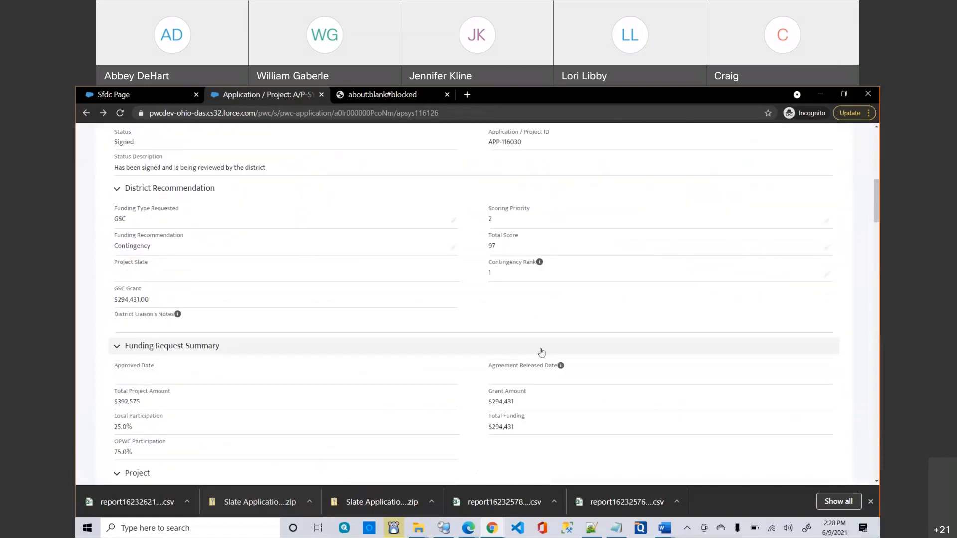
scroll(541, 352, down, 3)
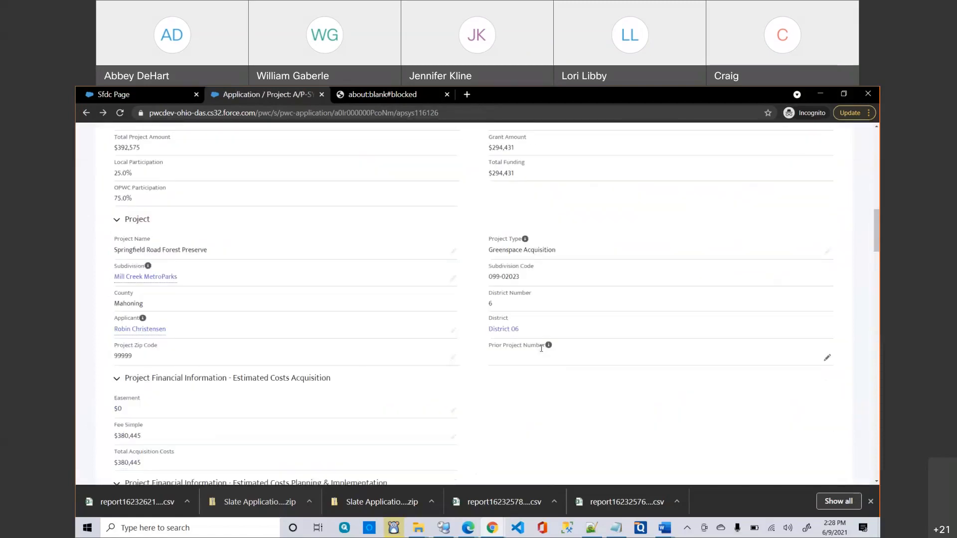
scroll(542, 349, down, 4)
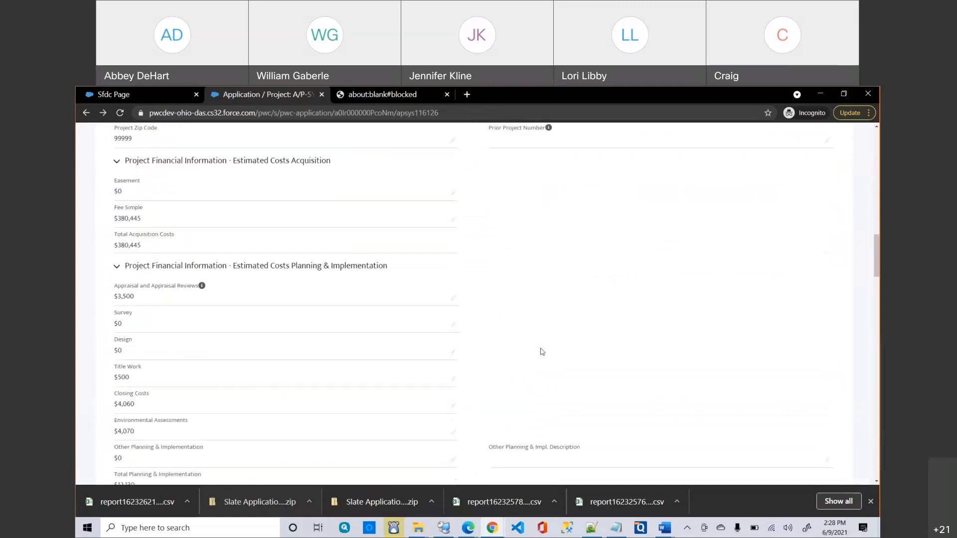
scroll(542, 352, down, 2)
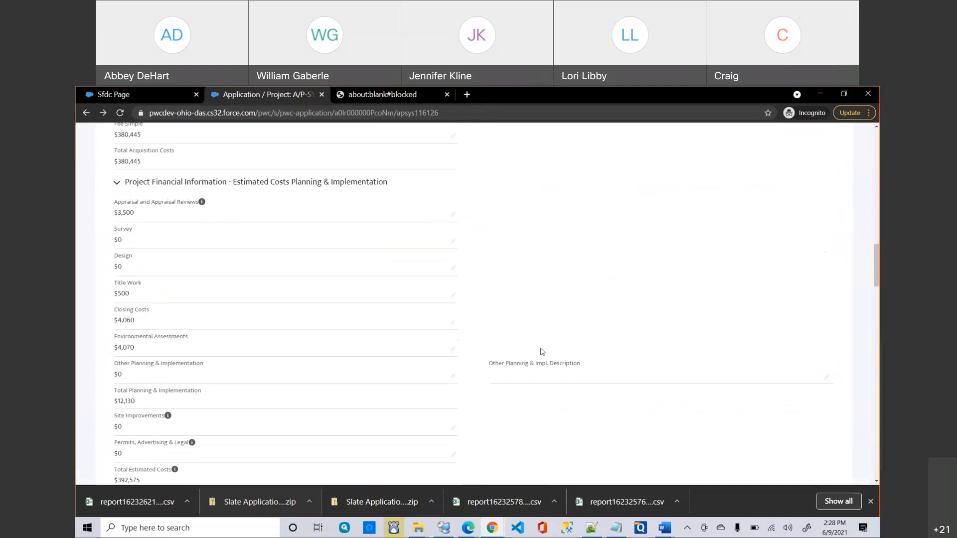
scroll(542, 352, down, 2)
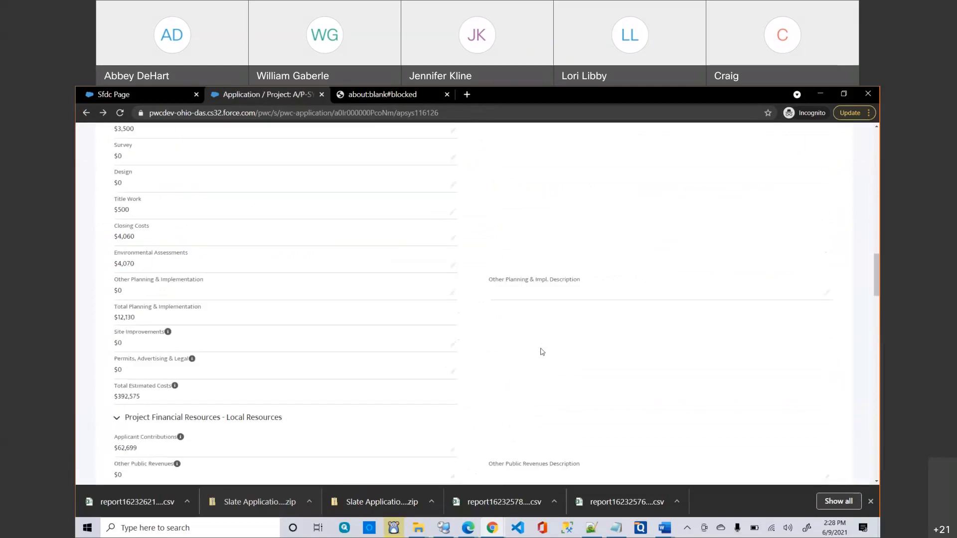
scroll(542, 352, down, 7)
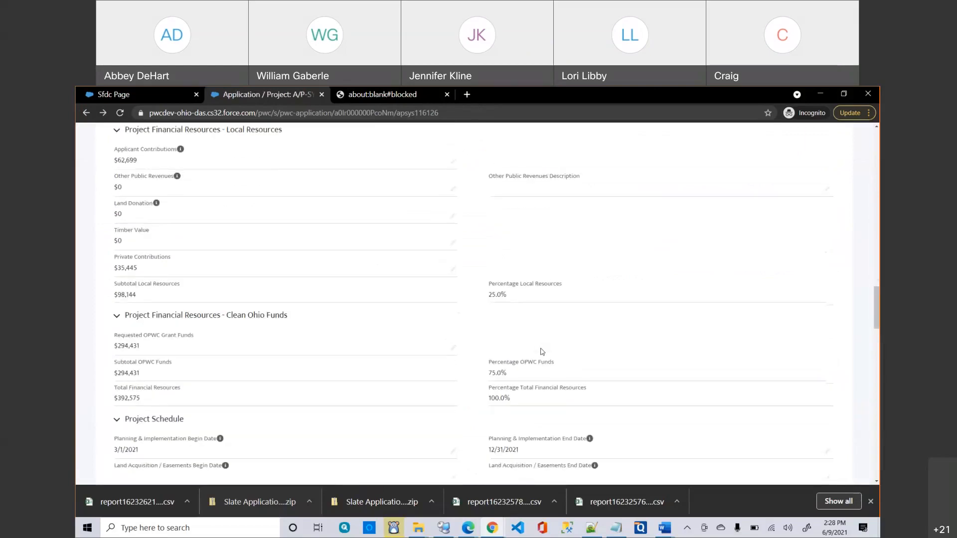
scroll(541, 352, down, 15)
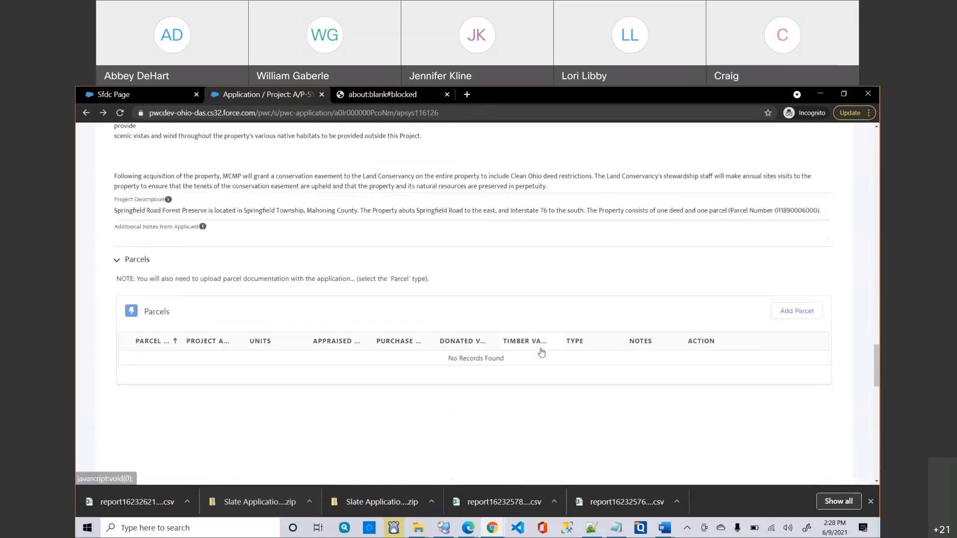
scroll(413, 338, down, 3)
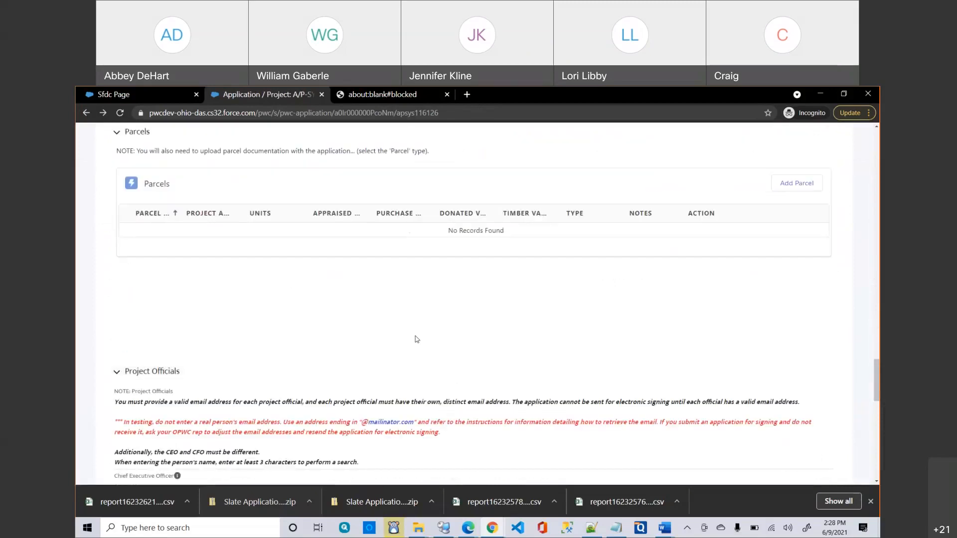
scroll(416, 339, down, 3)
scroll(416, 339, down, 10)
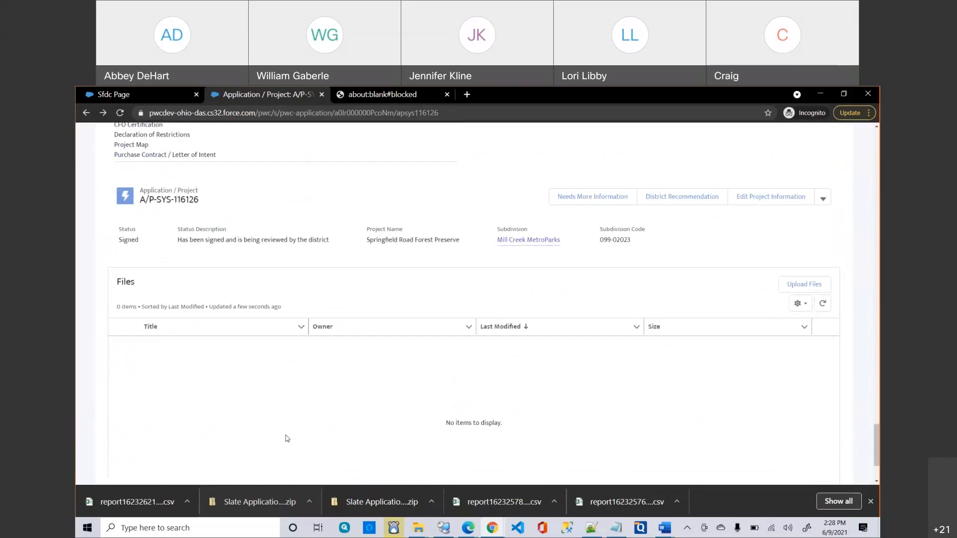
scroll(251, 352, up, 3)
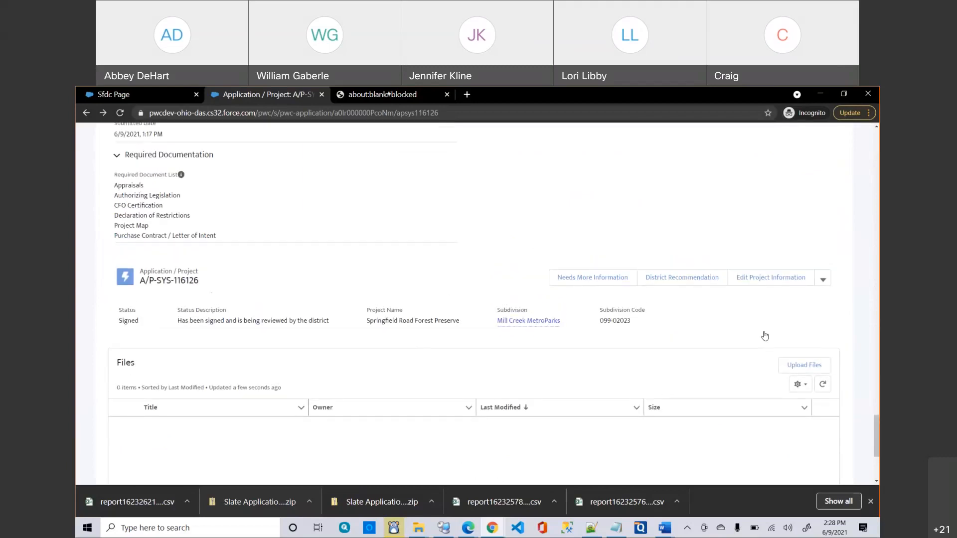
Upload blank.txt with submission type Appraisals and save it.
click(803, 365)
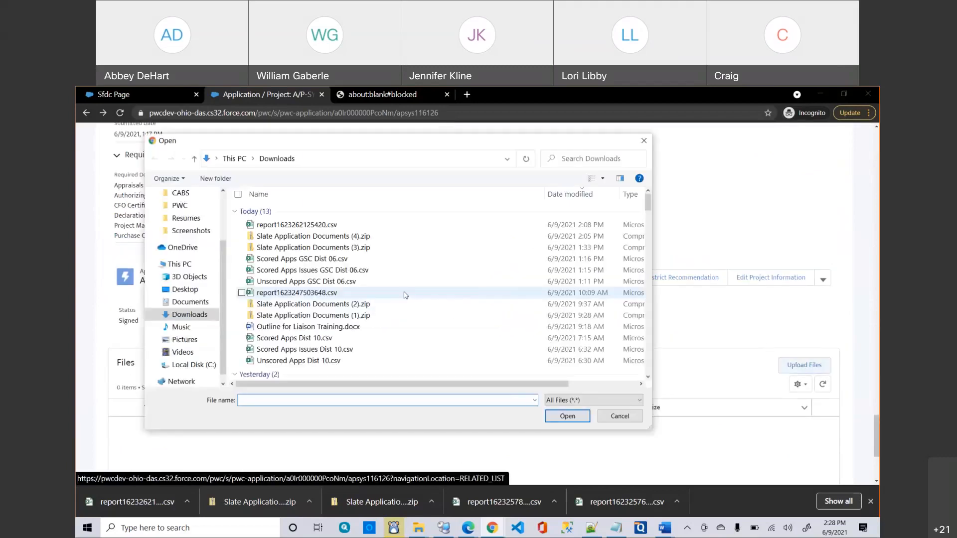
text(bl)
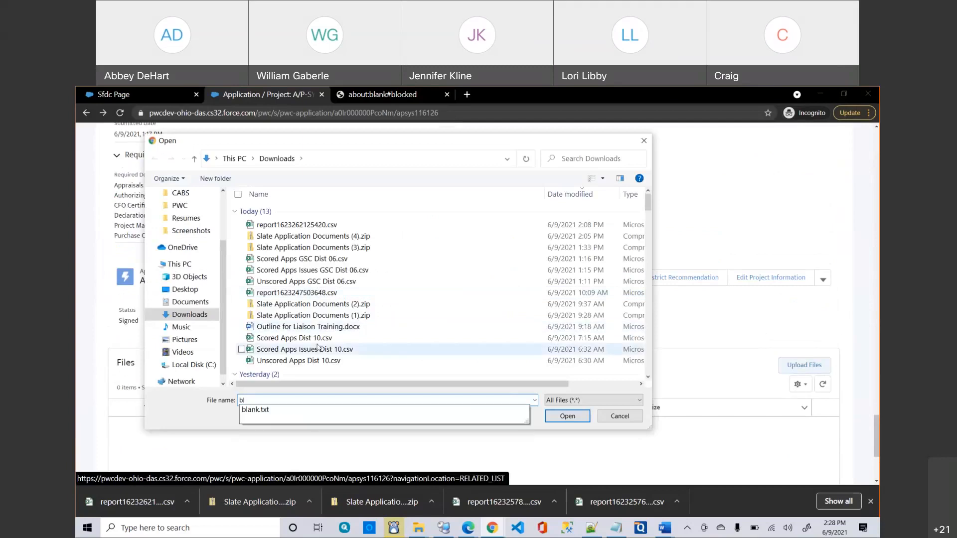
click(250, 410)
click(553, 421)
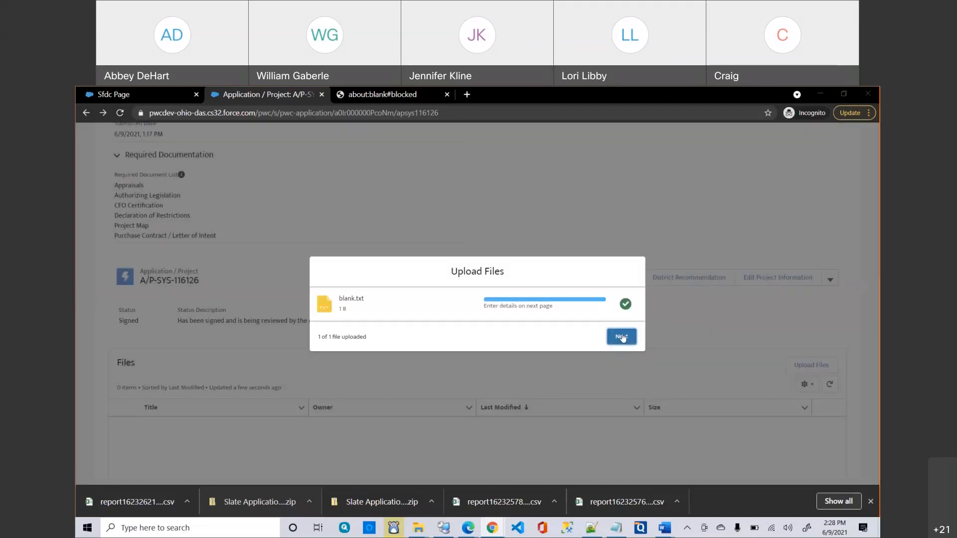
click(605, 337)
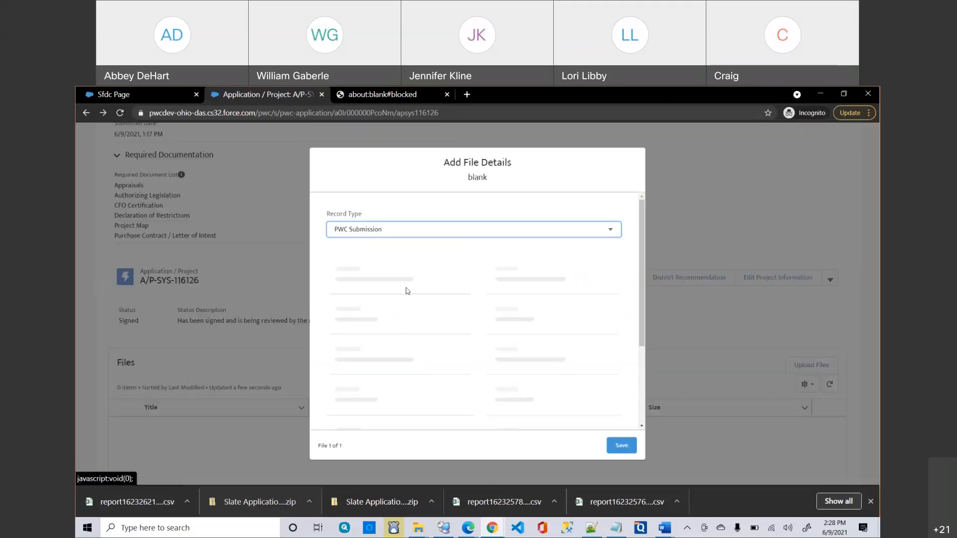
click(386, 340)
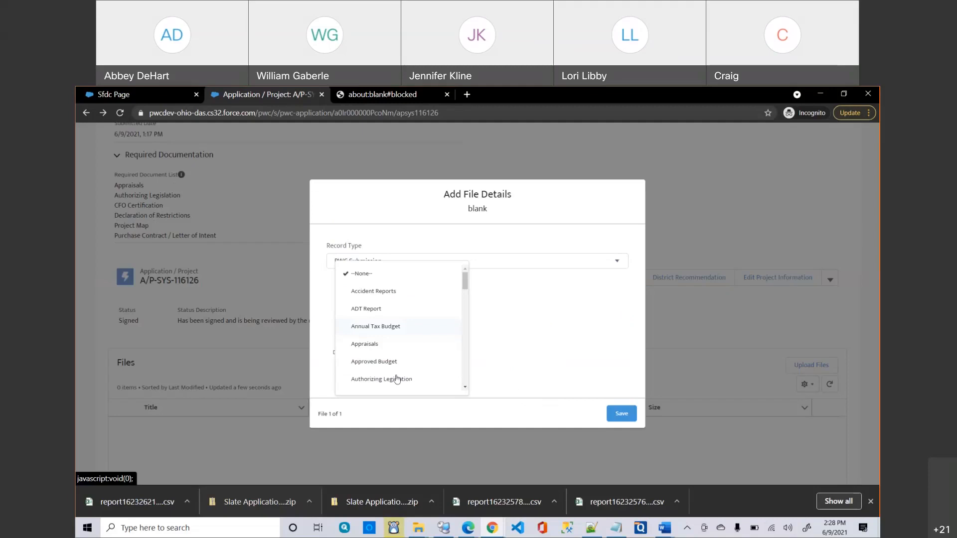
click(378, 349)
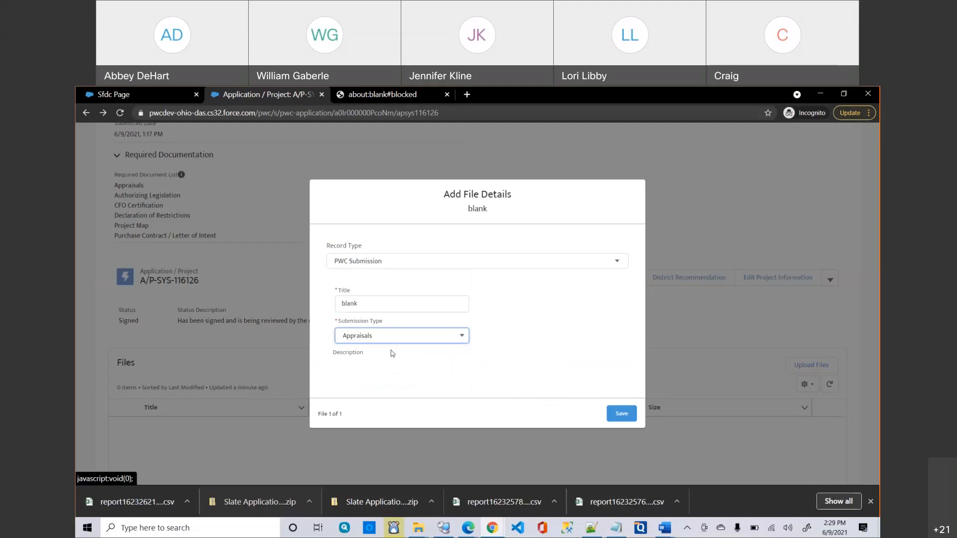
click(614, 414)
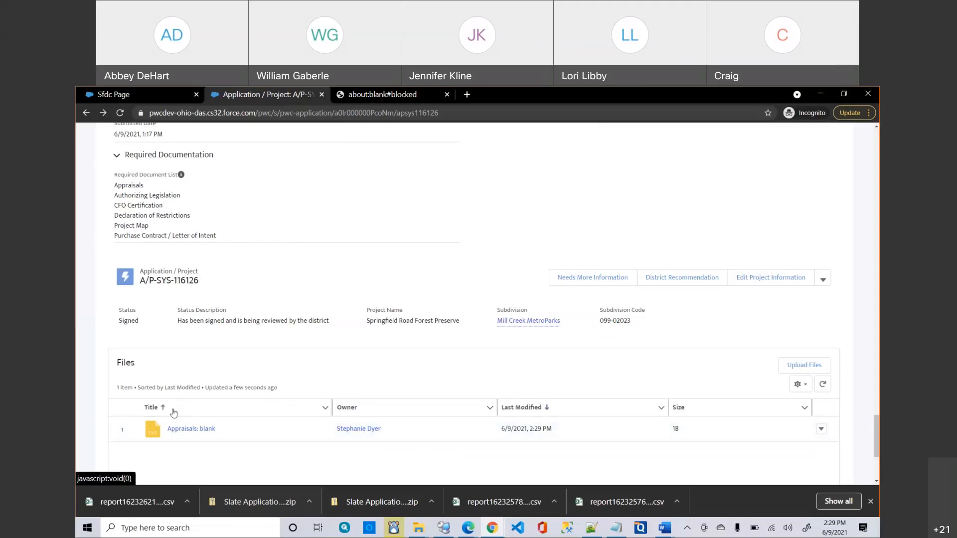
Scroll back to the top of record A/P-SYS-116126.
scroll(128, 173, down, 1)
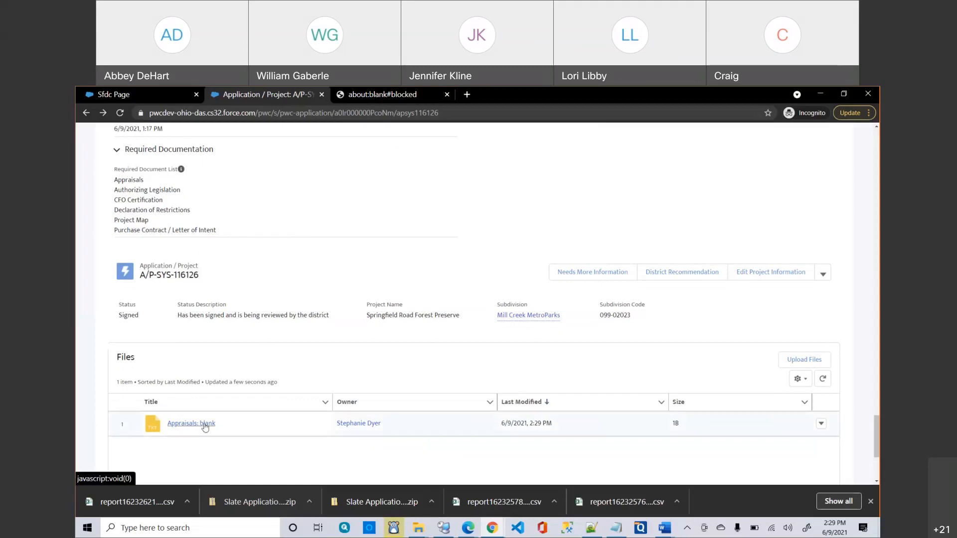
scroll(267, 379, up, 1)
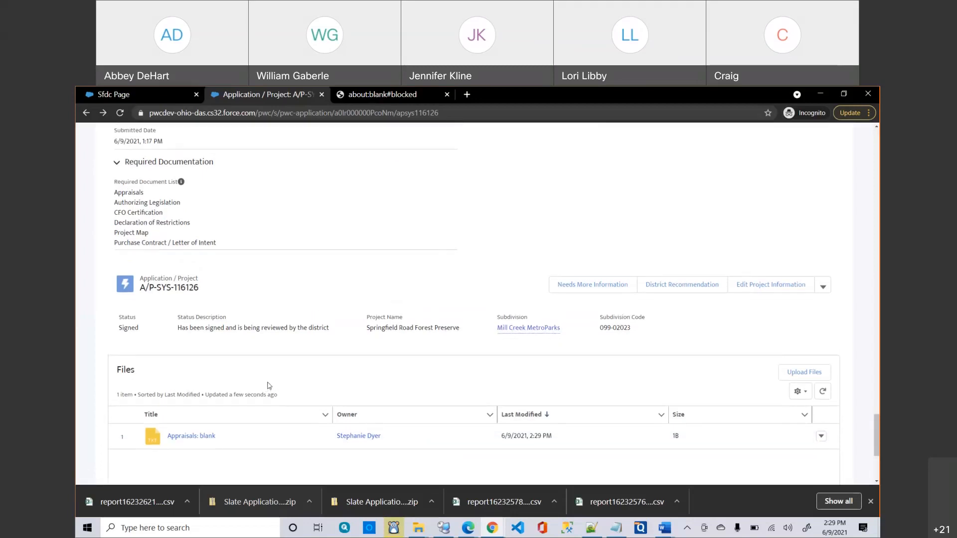
scroll(268, 385, up, 10)
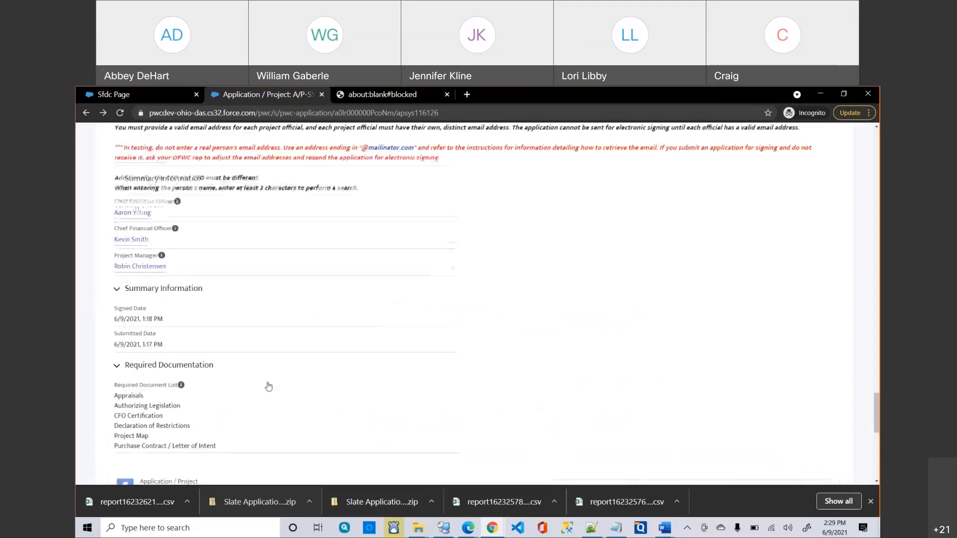
scroll(268, 385, up, 10)
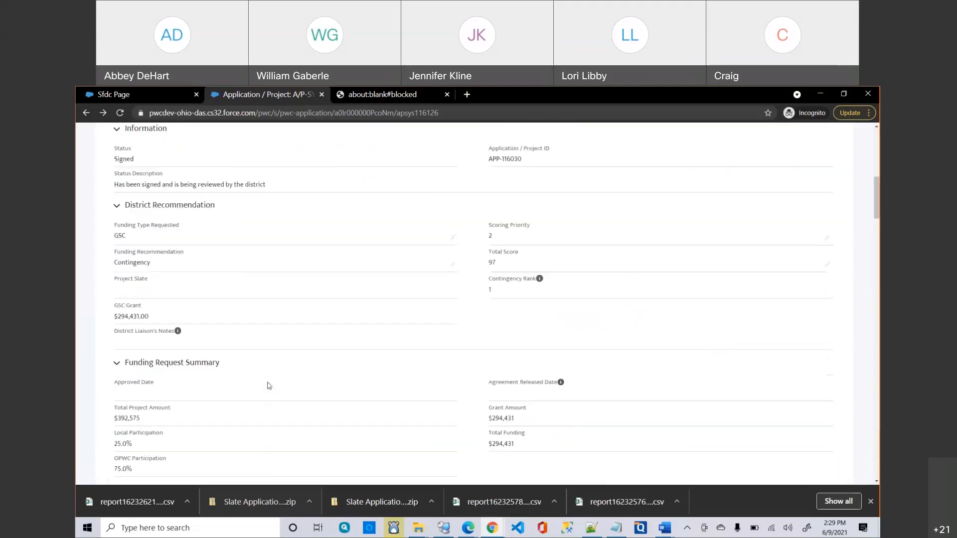
scroll(269, 385, up, 10)
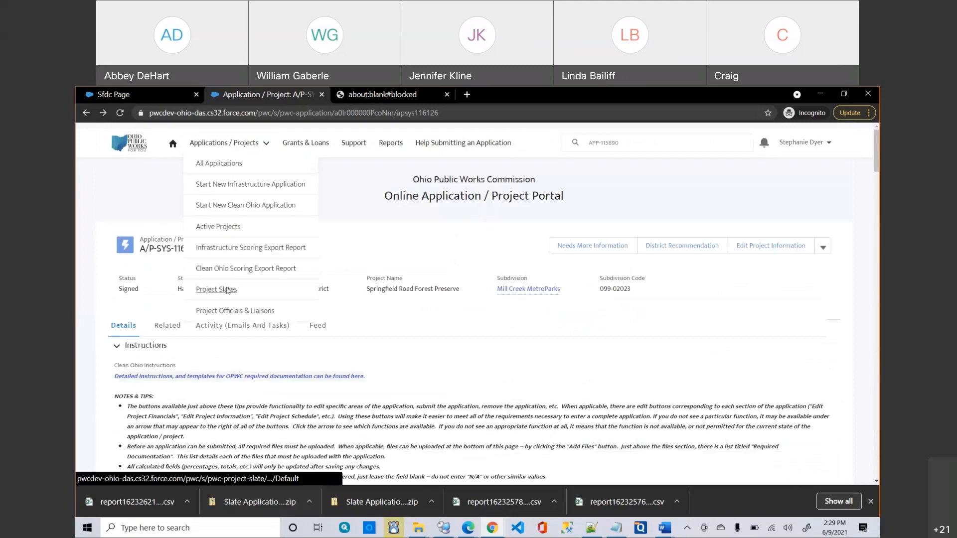
Open project slate 6 GSC 15 from the Project Slates list and dismiss the downloads list.
click(216, 290)
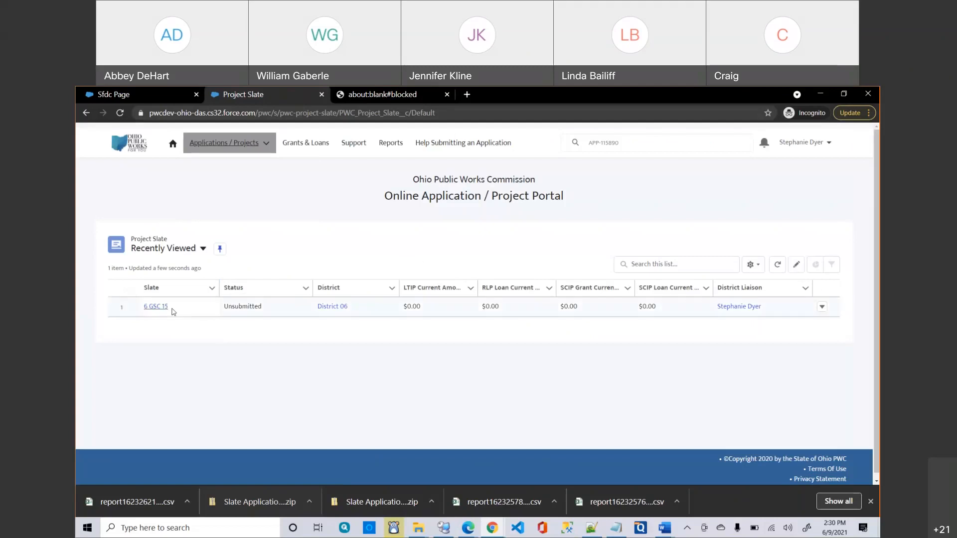
click(167, 310)
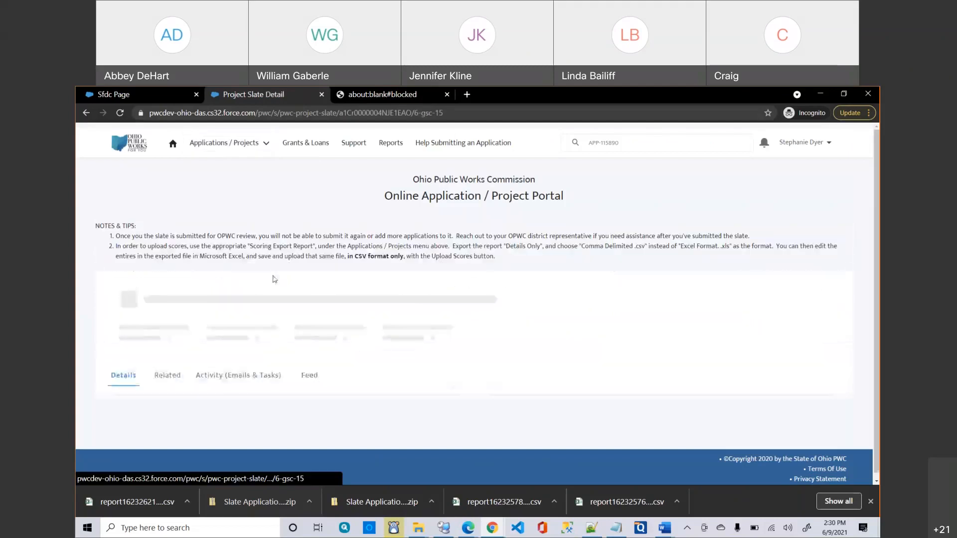
scroll(478, 265, down, 1)
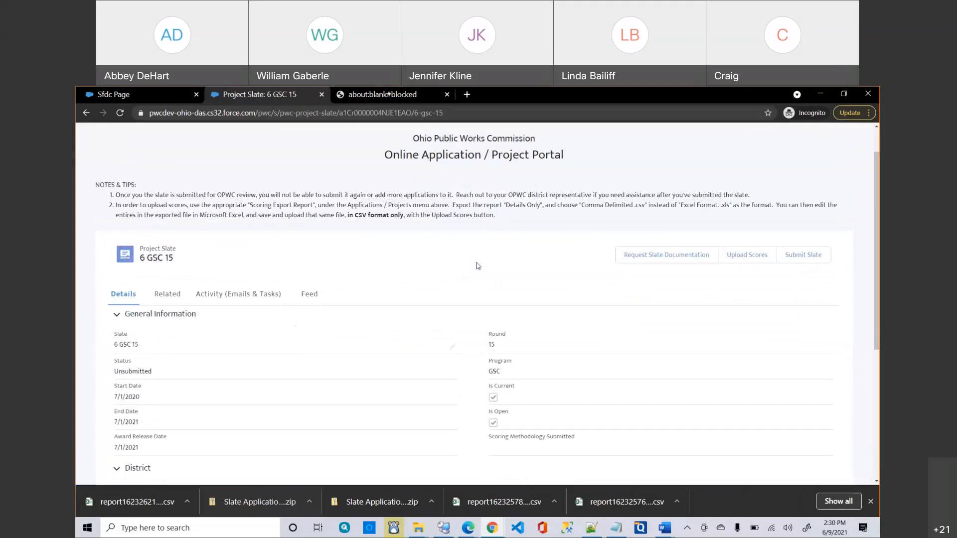
scroll(478, 265, down, 1)
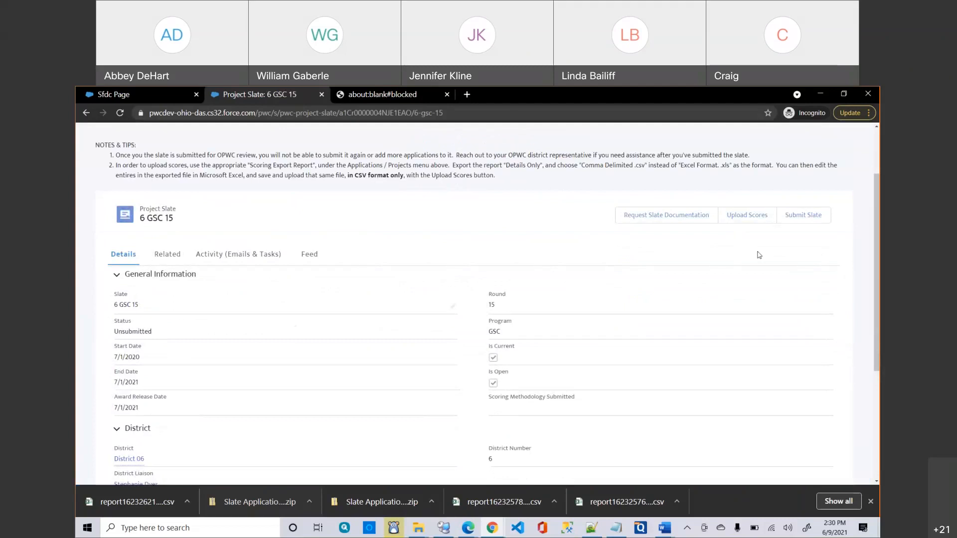
click(872, 502)
Review the 6 GSC 15 Submit Application Slate page and save it without changes.
click(810, 218)
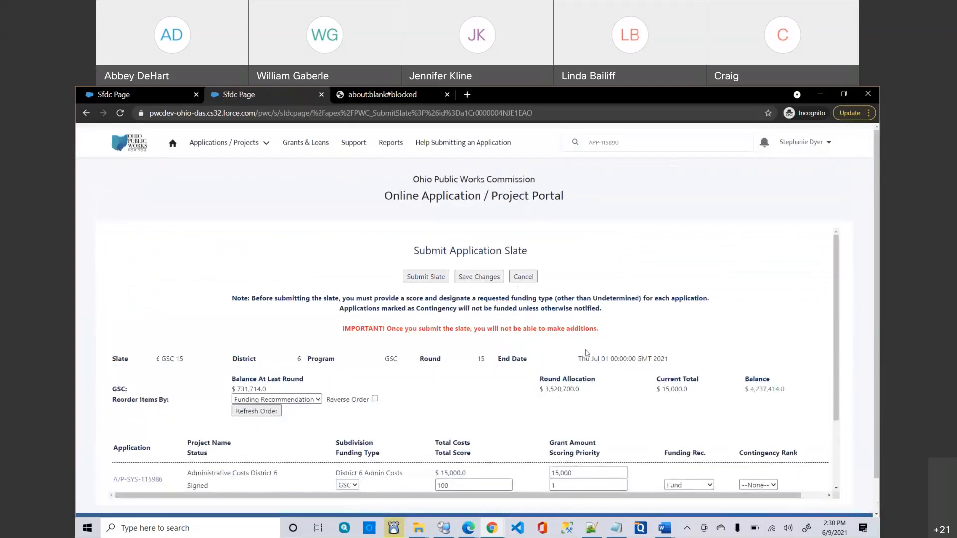
scroll(587, 352, down, 2)
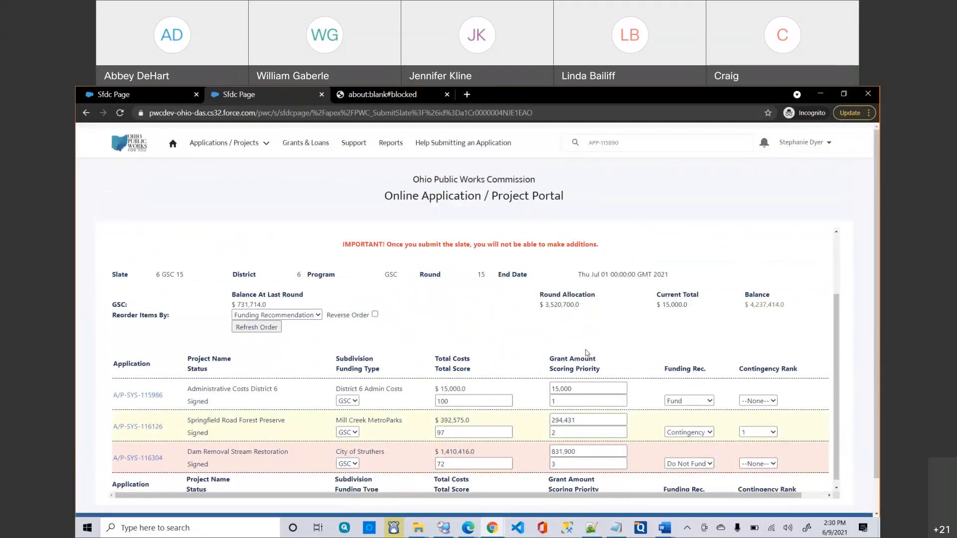
scroll(587, 353, down, 1)
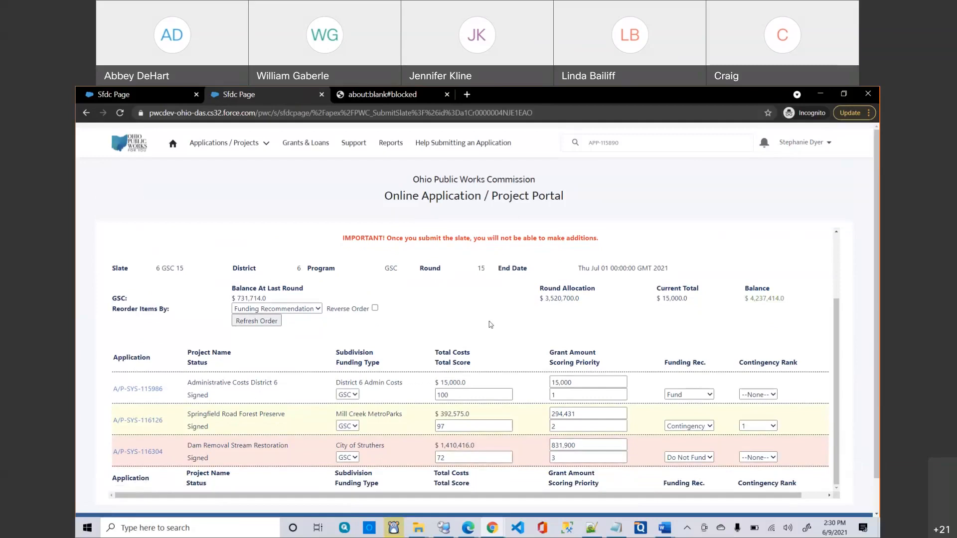
scroll(491, 325, up, 2)
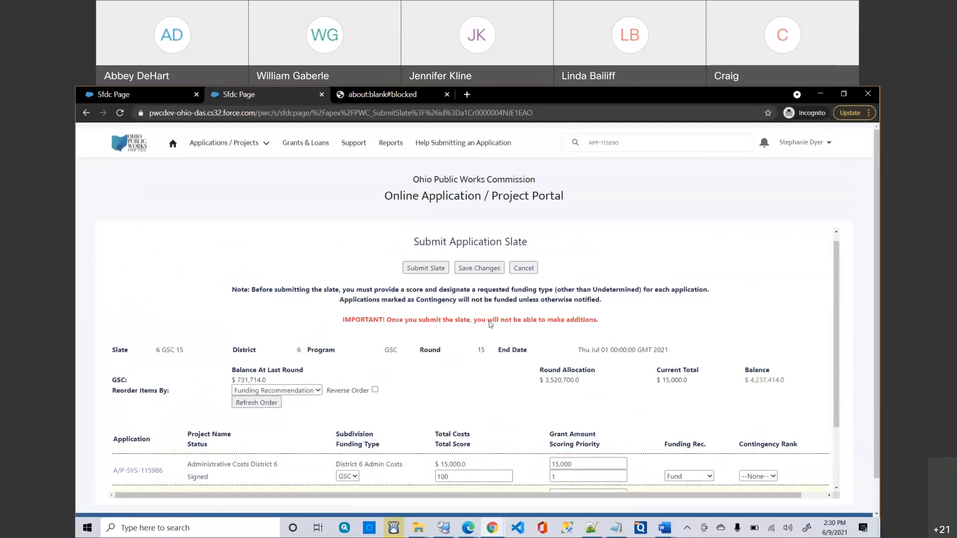
scroll(490, 321, down, 1)
scroll(490, 322, down, 1)
scroll(490, 323, up, 2)
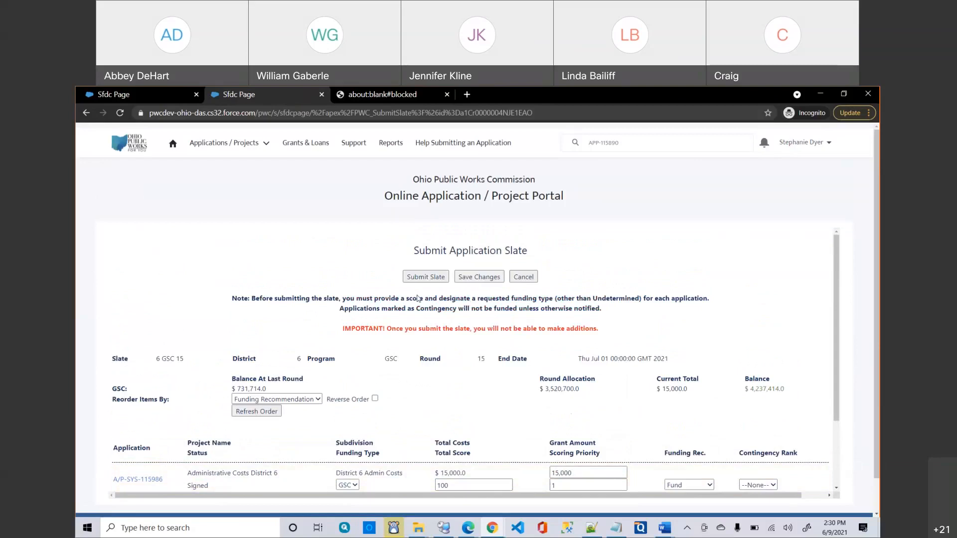
scroll(458, 362, down, 2)
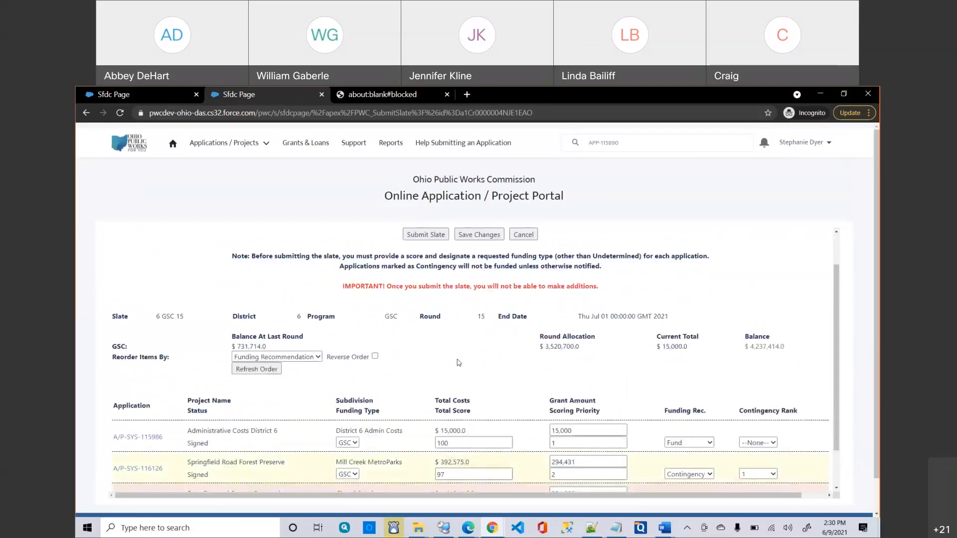
scroll(458, 363, down, 1)
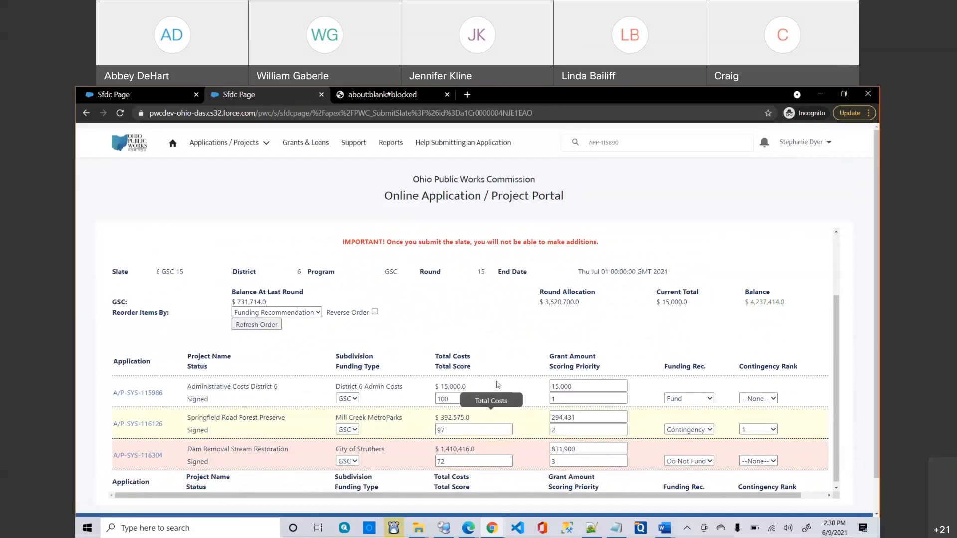
scroll(570, 376, up, 5)
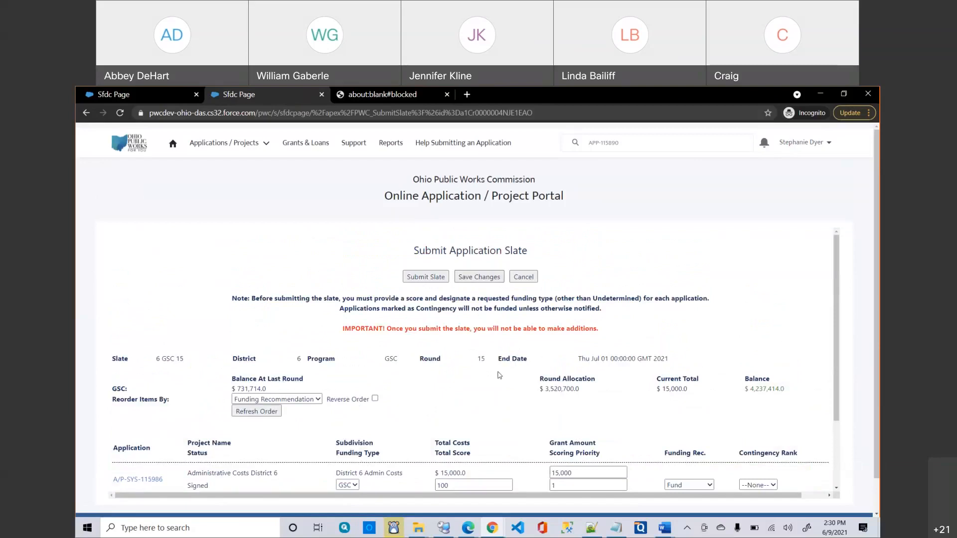
scroll(499, 374, down, 5)
scroll(499, 349, up, 5)
click(480, 279)
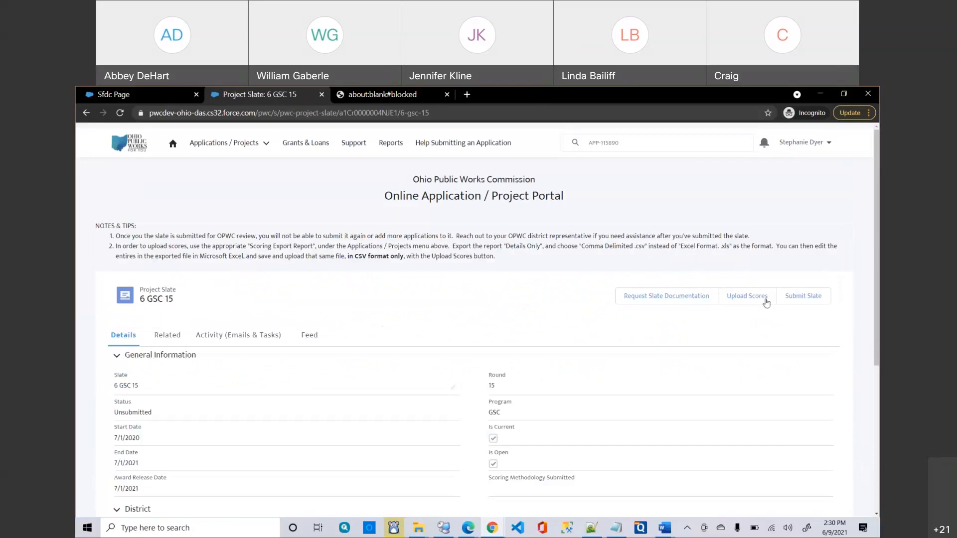
Reopen the Submit Application Slate page showing its three applications.
click(788, 299)
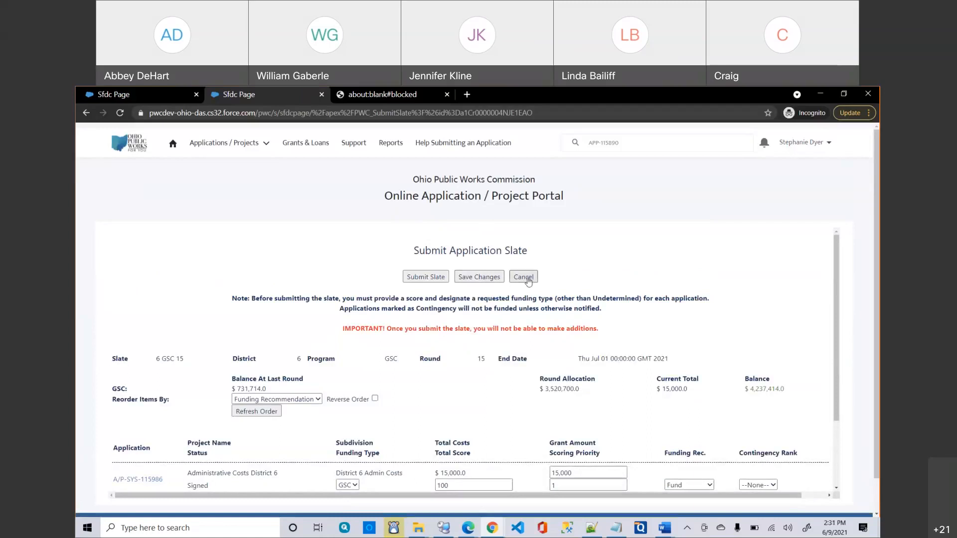
scroll(511, 339, down, 2)
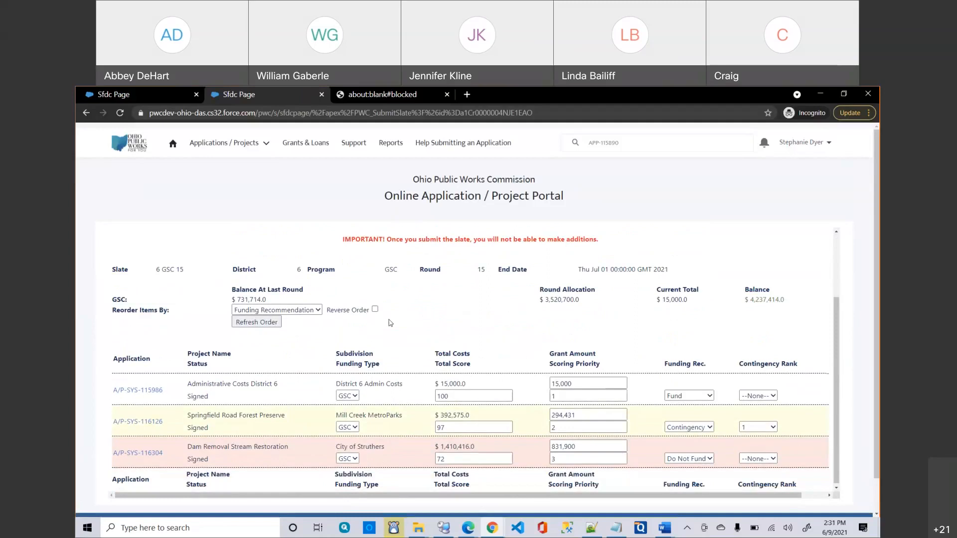
scroll(390, 320, up, 2)
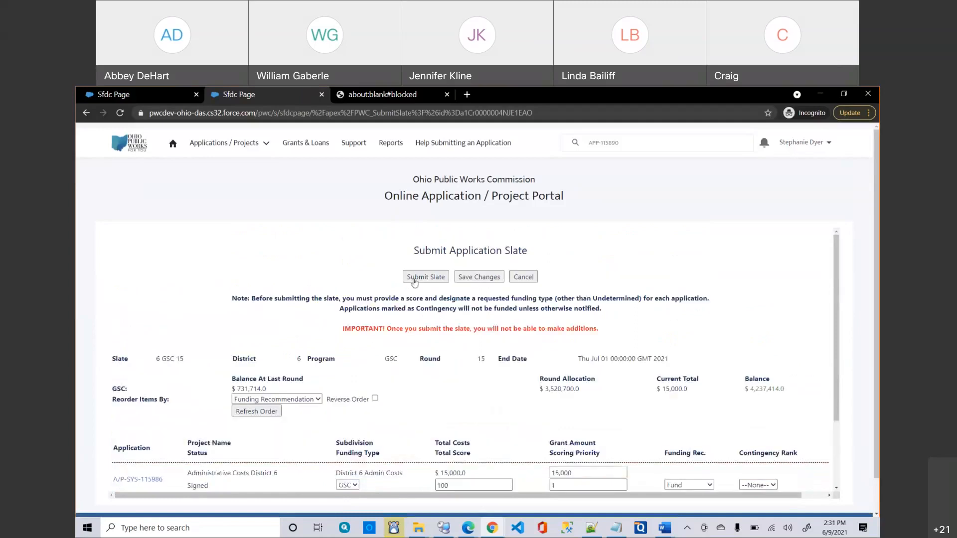
click(414, 281)
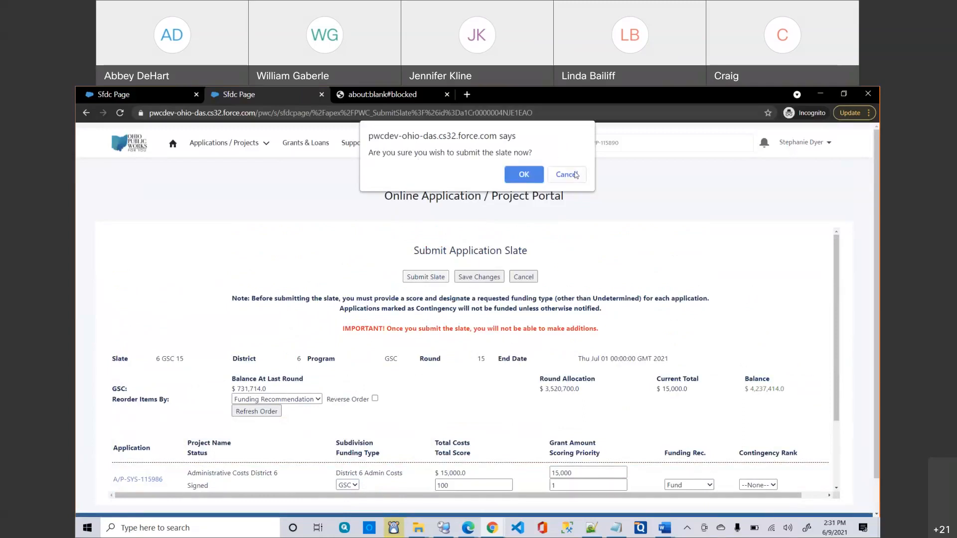
click(575, 175)
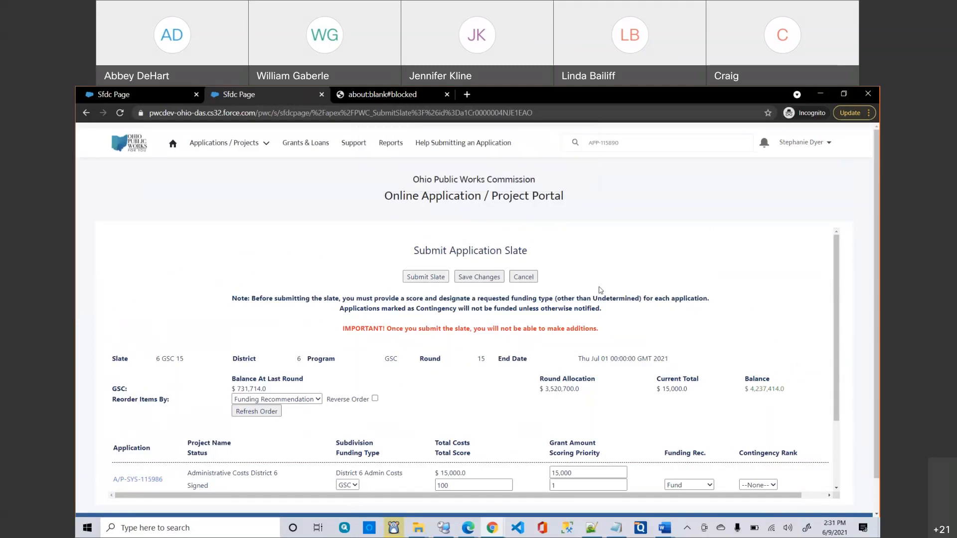
scroll(600, 290, down, 2)
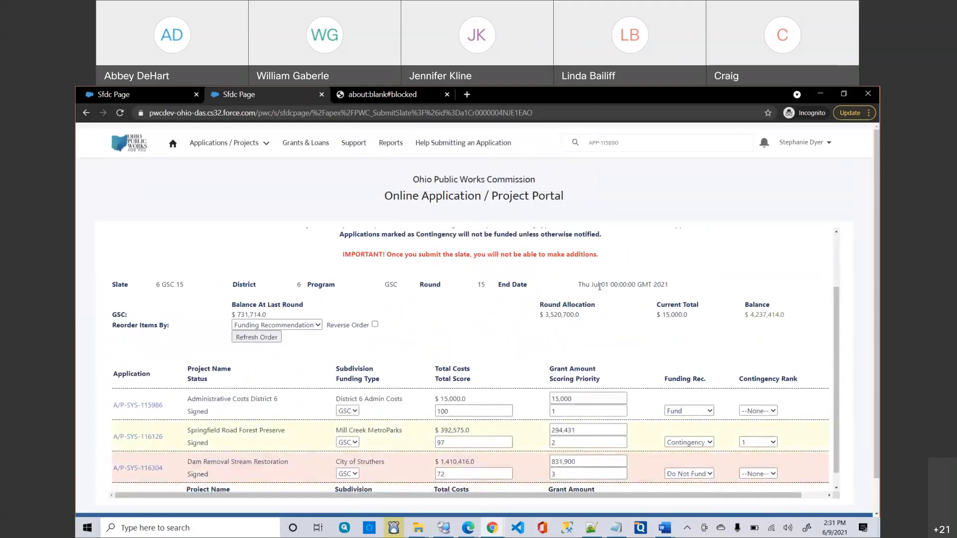
scroll(600, 287, down, 1)
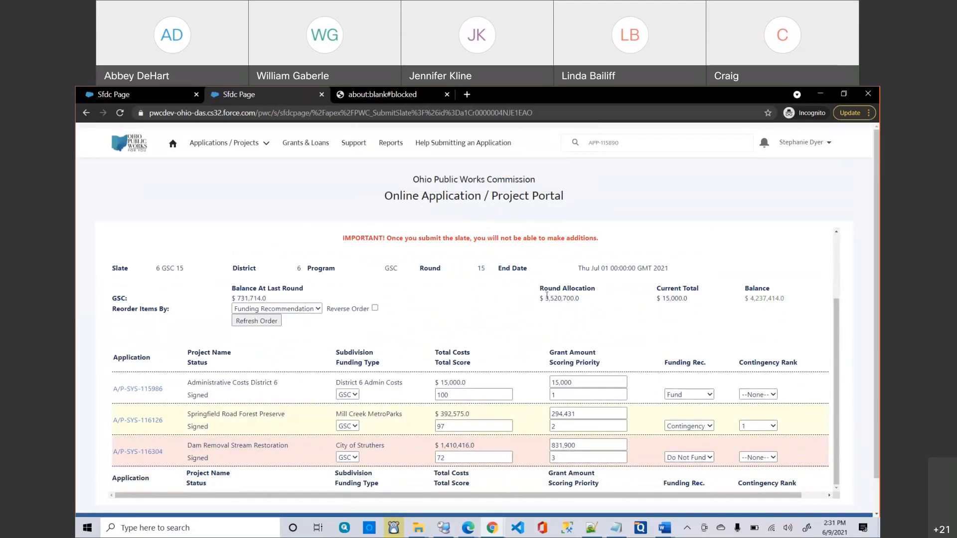
scroll(625, 317, down, 1)
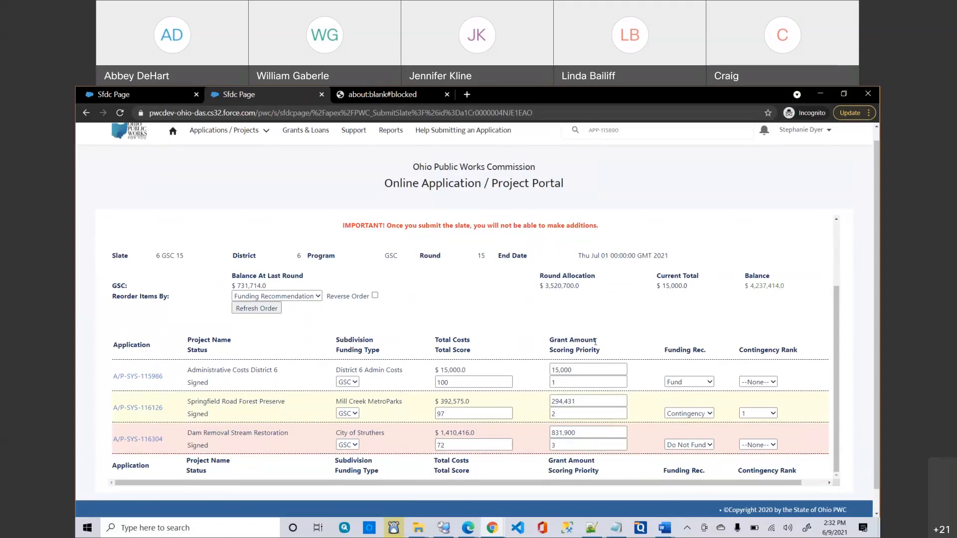
click(552, 370)
text(1,)
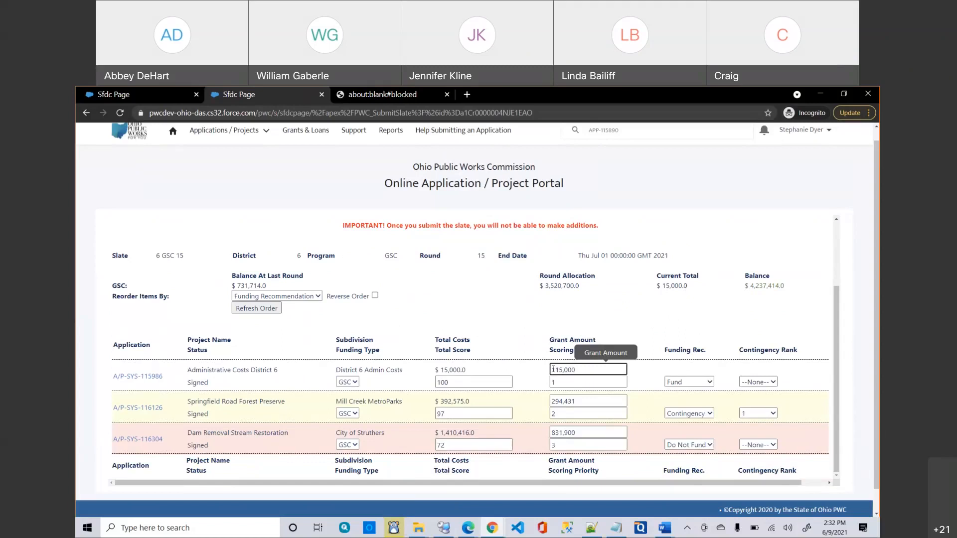
text(000,015,)
key(Tab)
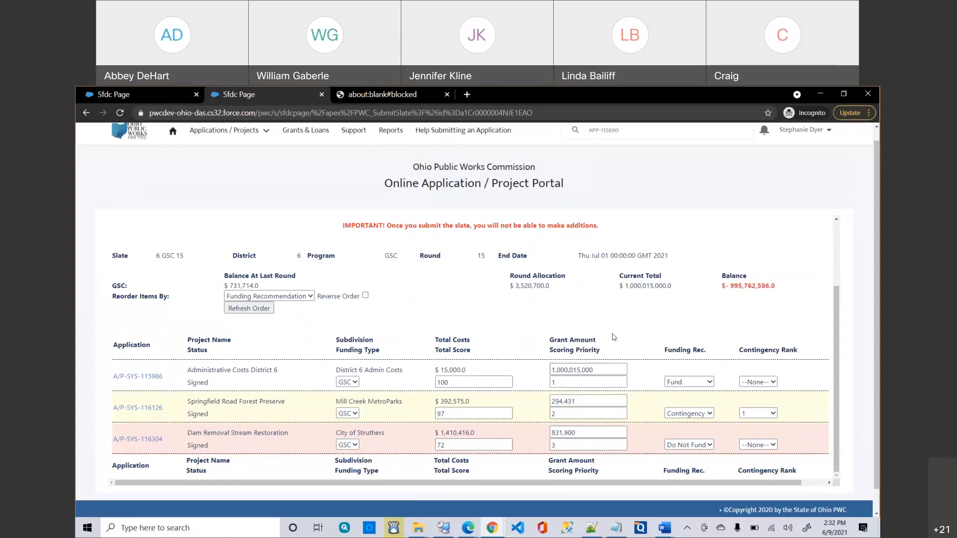
click(574, 370)
drag(574, 370, 511, 376)
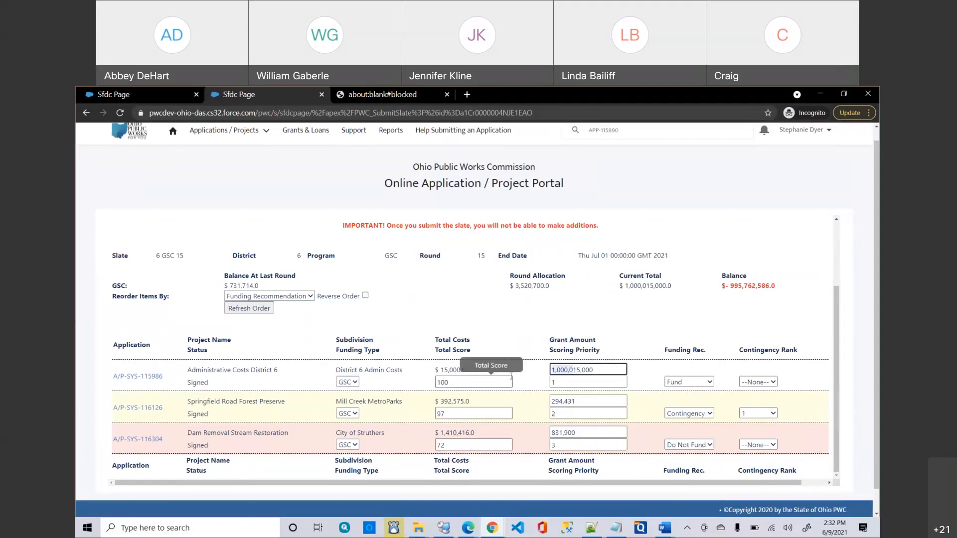
key(BackSpace)
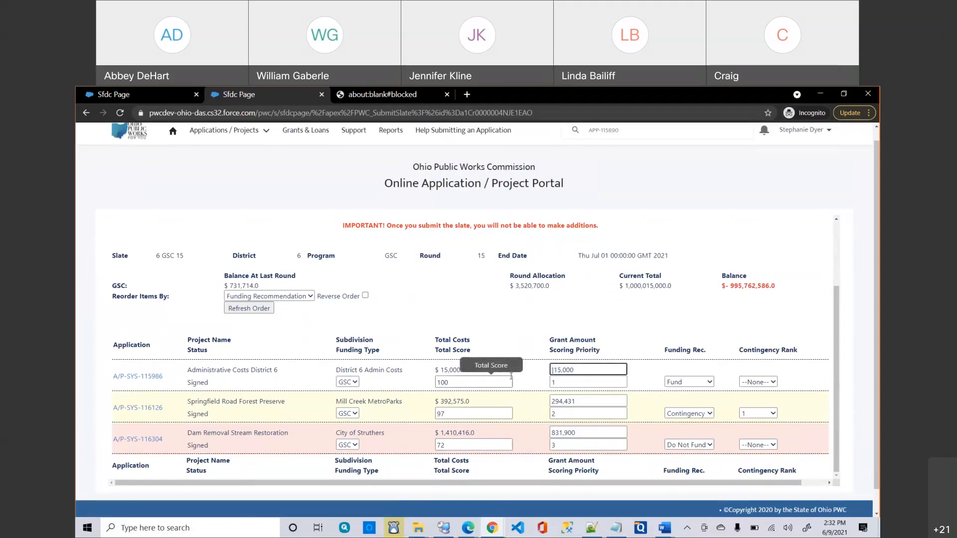
click(571, 311)
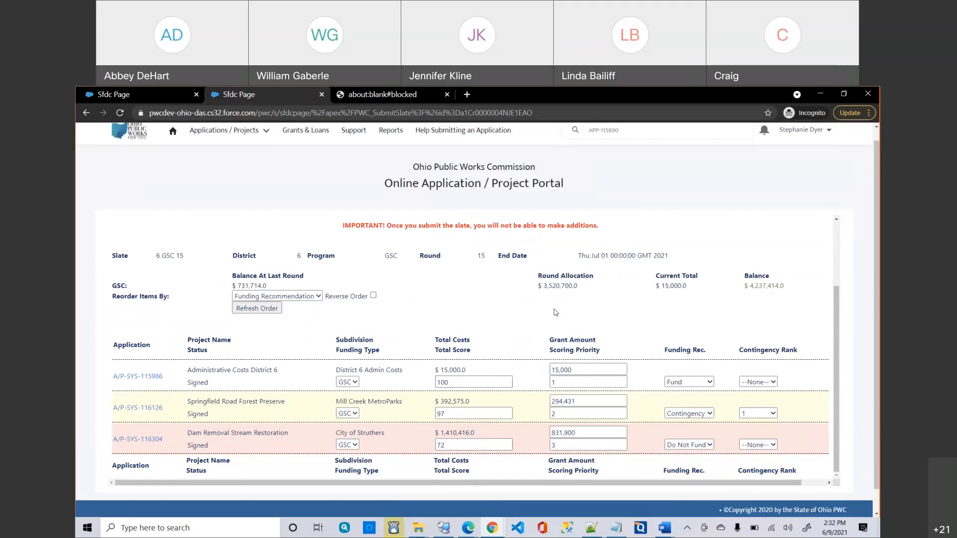
scroll(543, 378, down, 1)
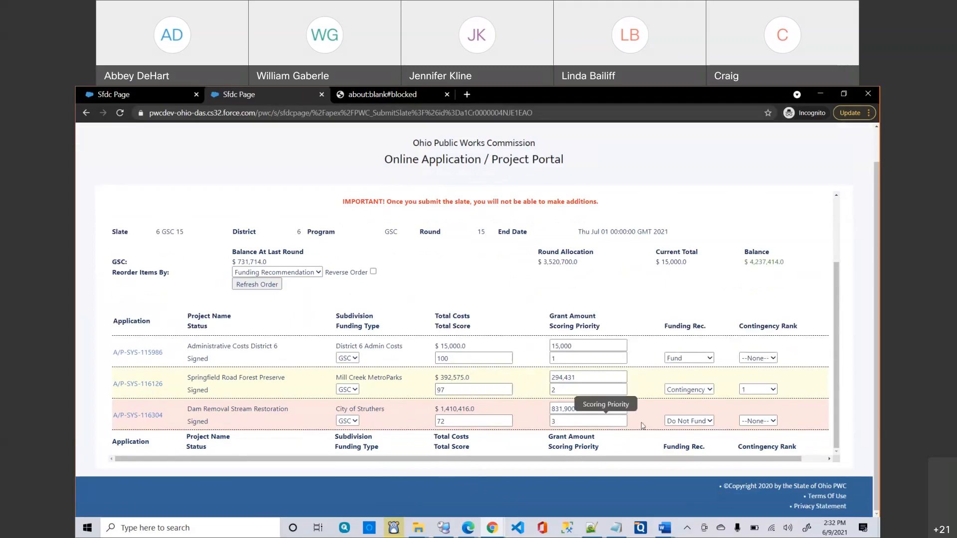
click(685, 422)
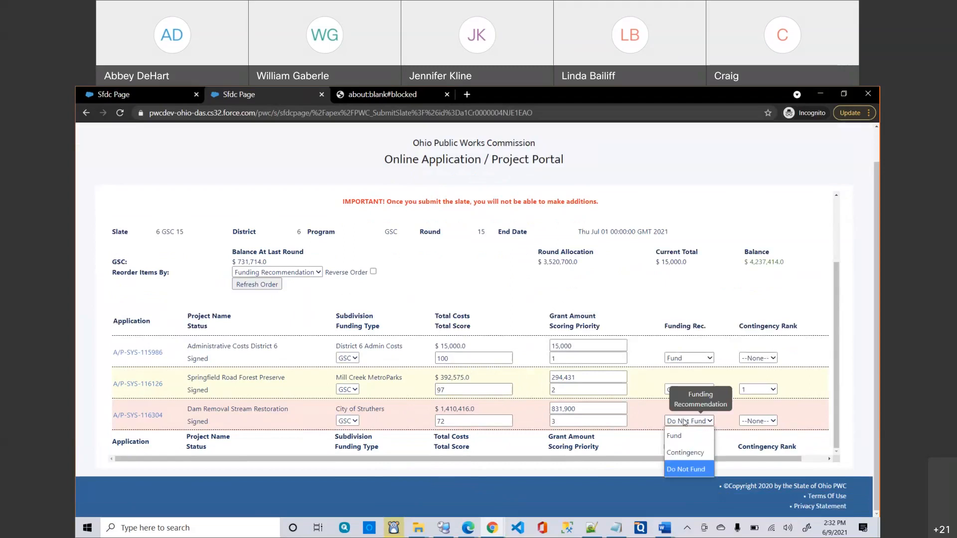
click(685, 437)
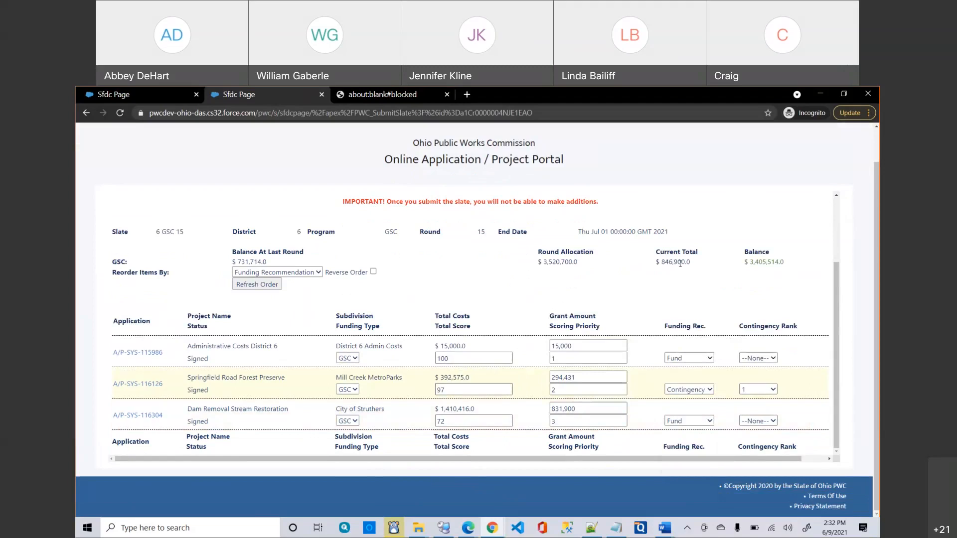
click(697, 423)
click(691, 469)
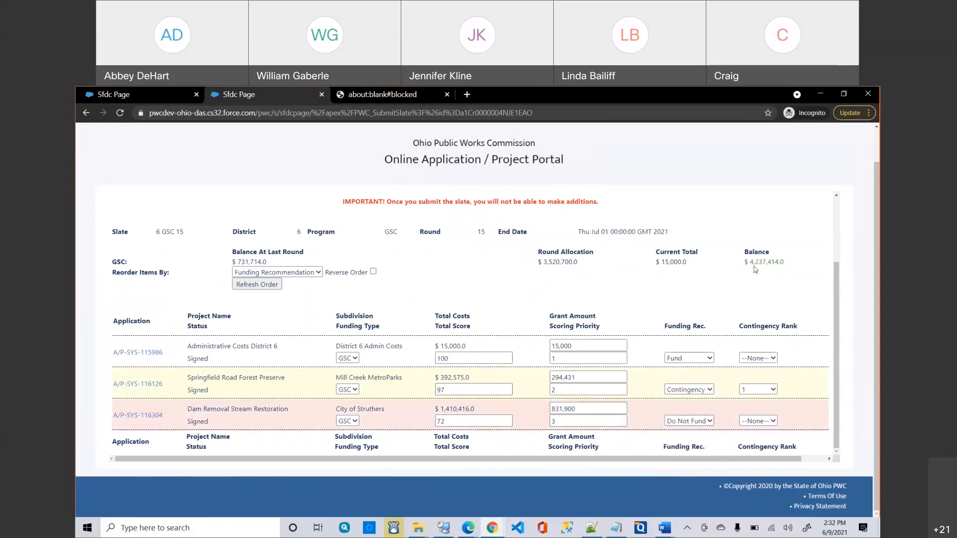
click(683, 391)
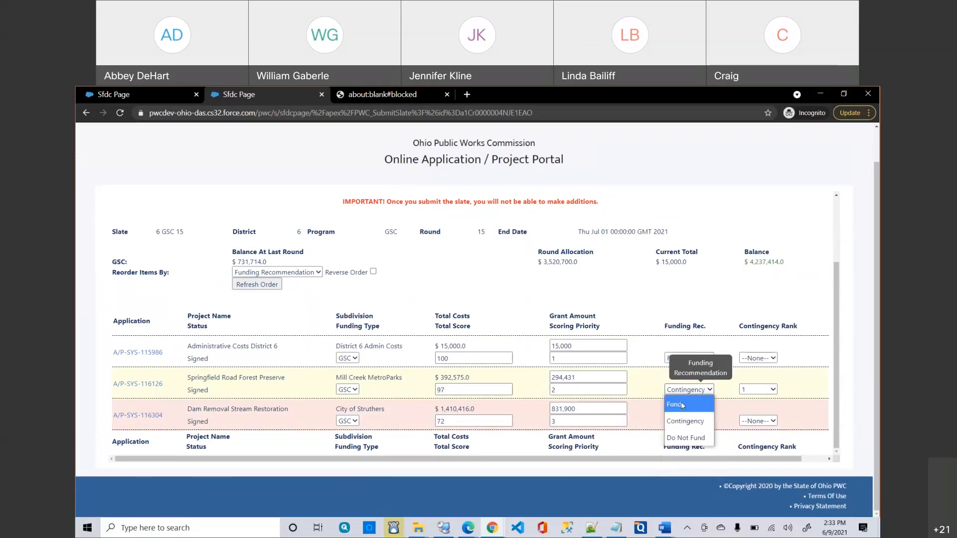
click(683, 405)
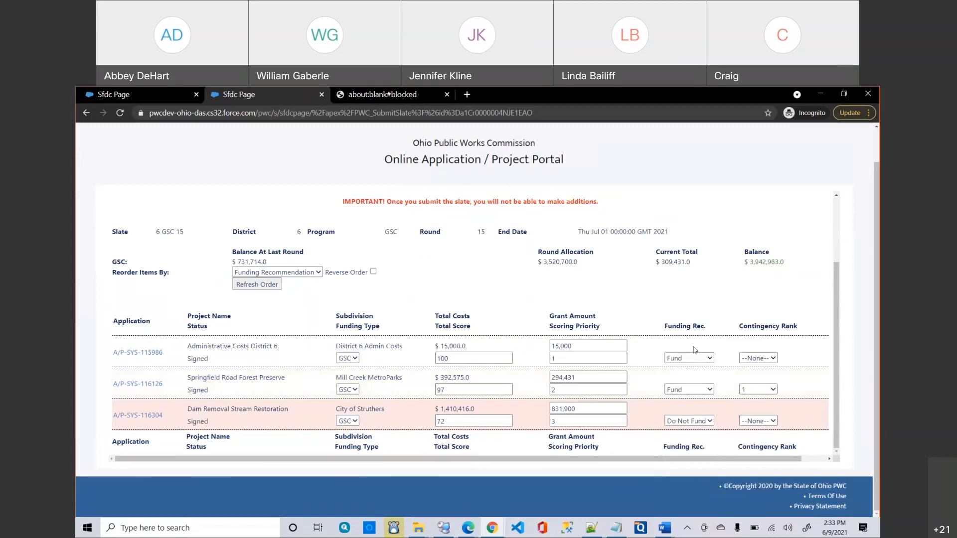
click(668, 390)
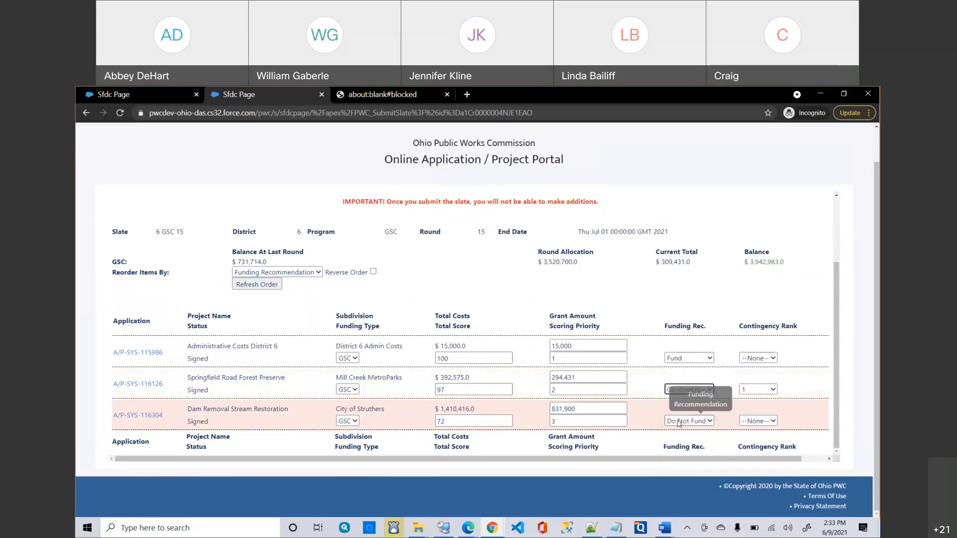
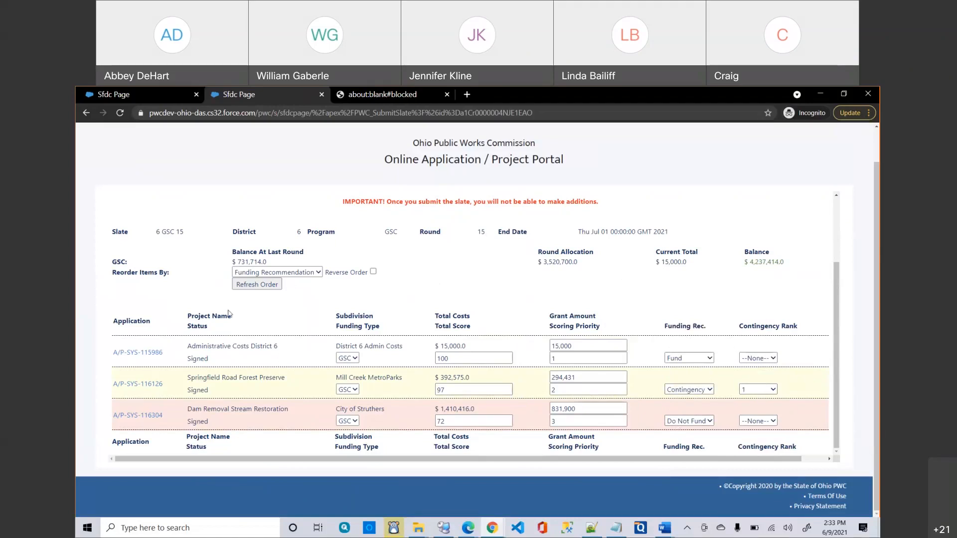
Sort the slate's applications by Funding Recommendation and toggle the row order back and forth.
right_click(468, 315)
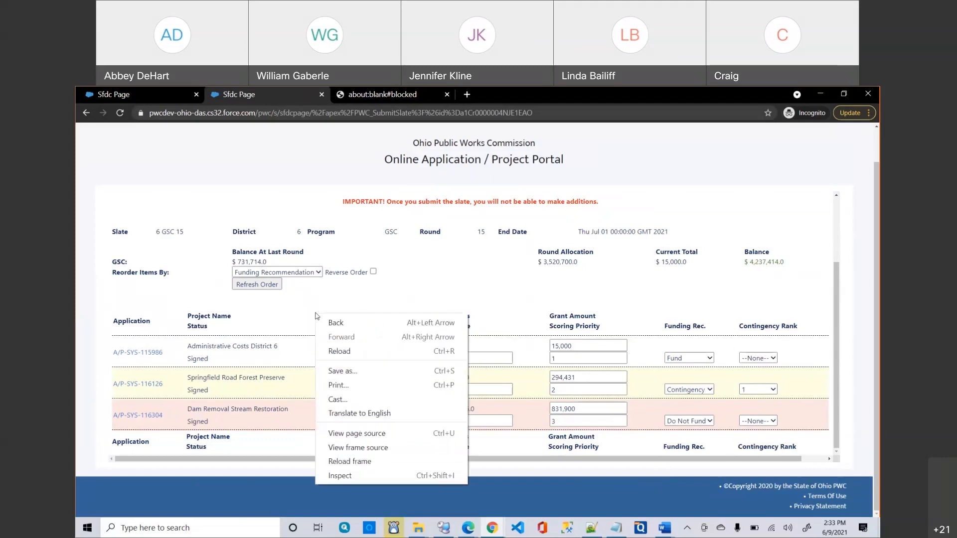
click(438, 291)
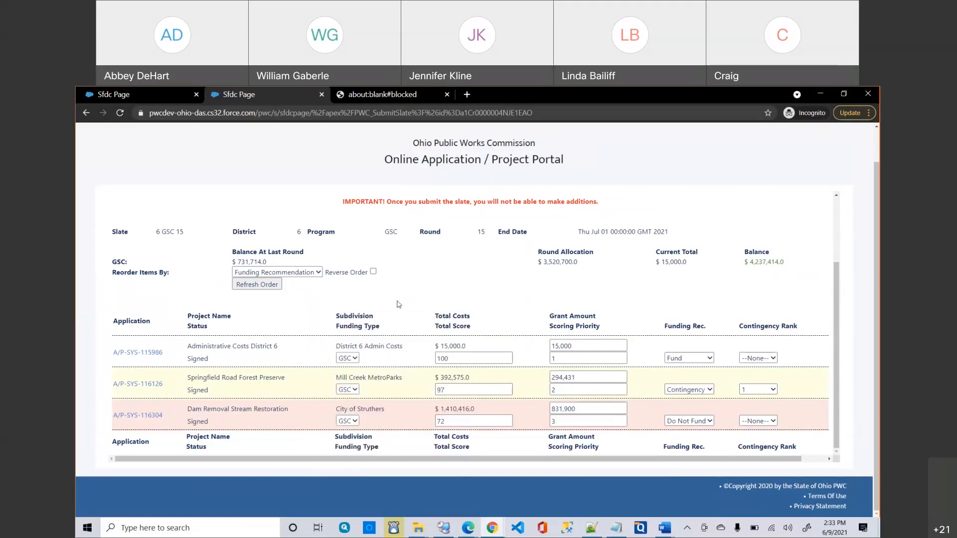
click(283, 273)
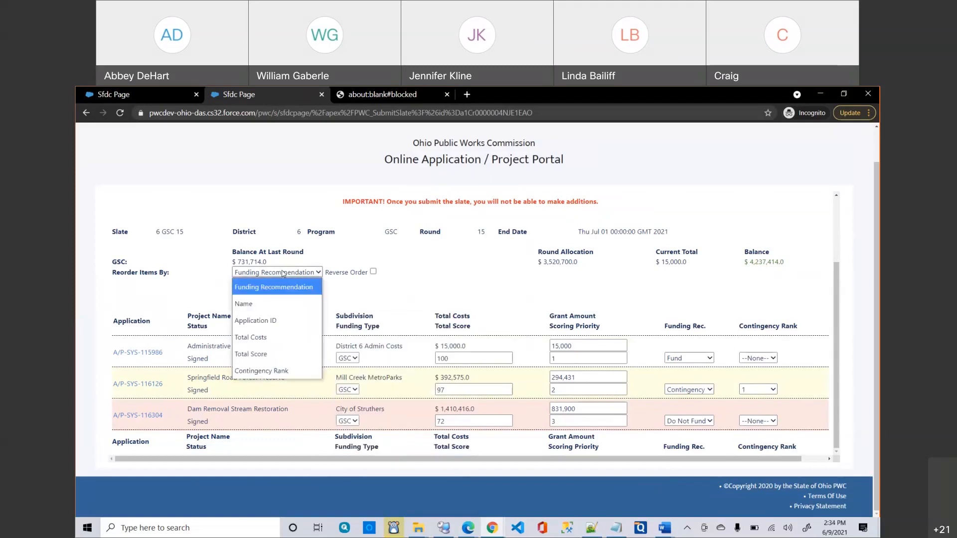
click(273, 287)
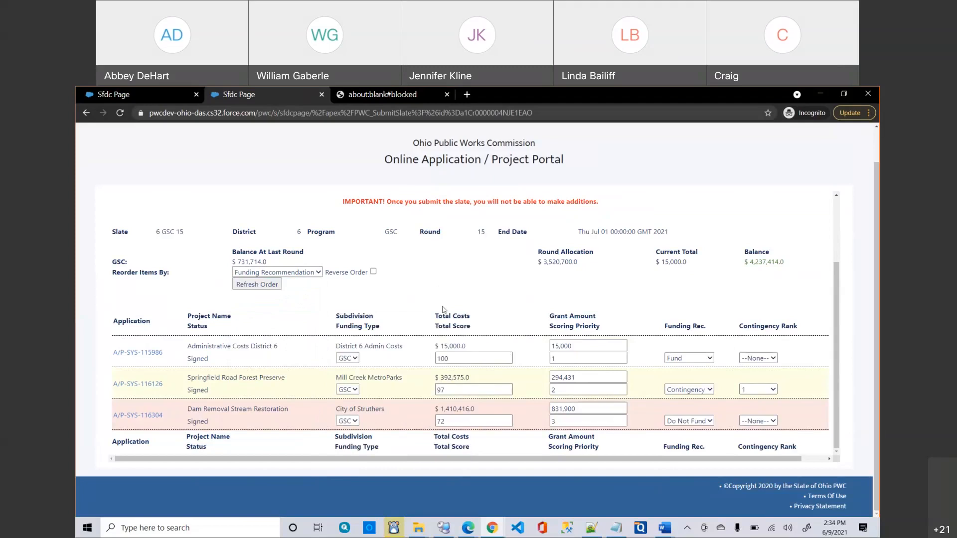
click(373, 272)
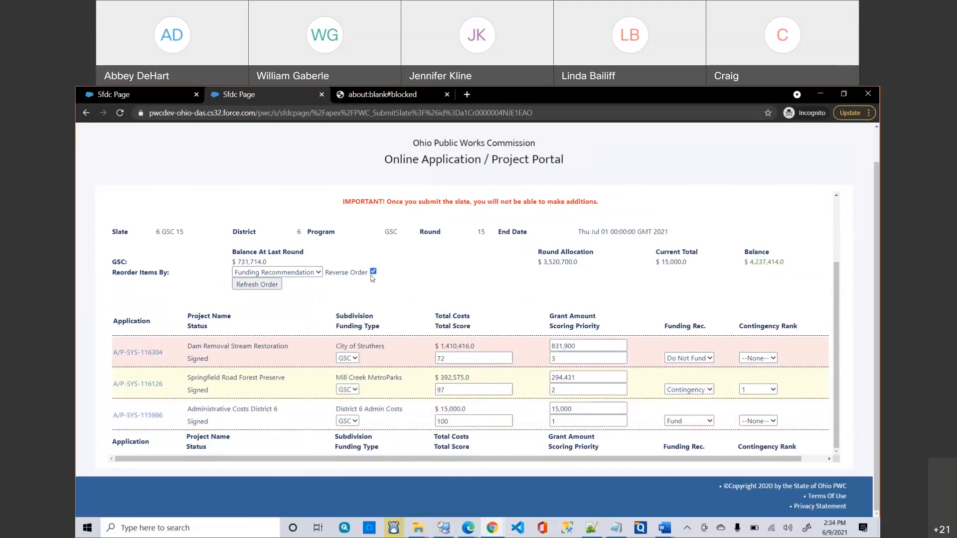
click(375, 274)
Re-sort the applications by Name, then back to Funding Recommendation.
click(287, 276)
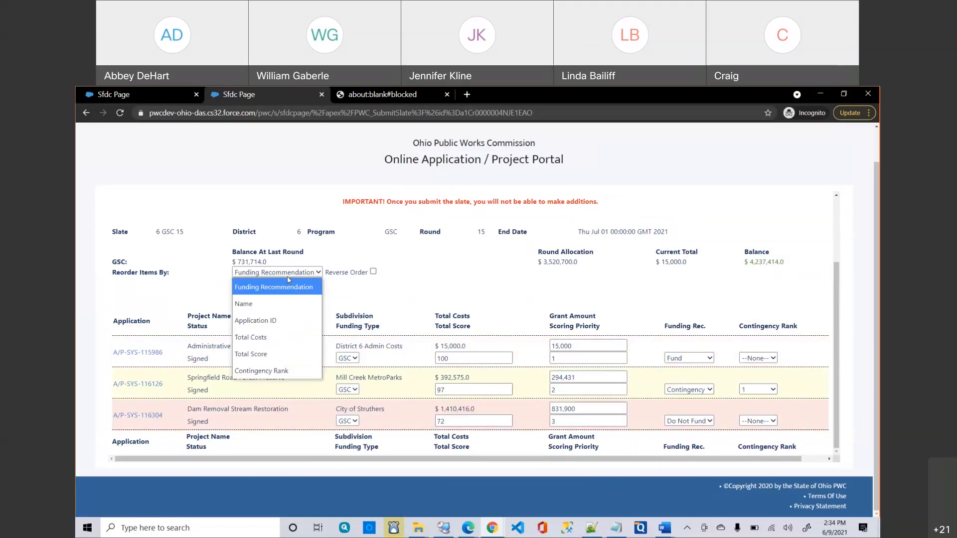
click(293, 304)
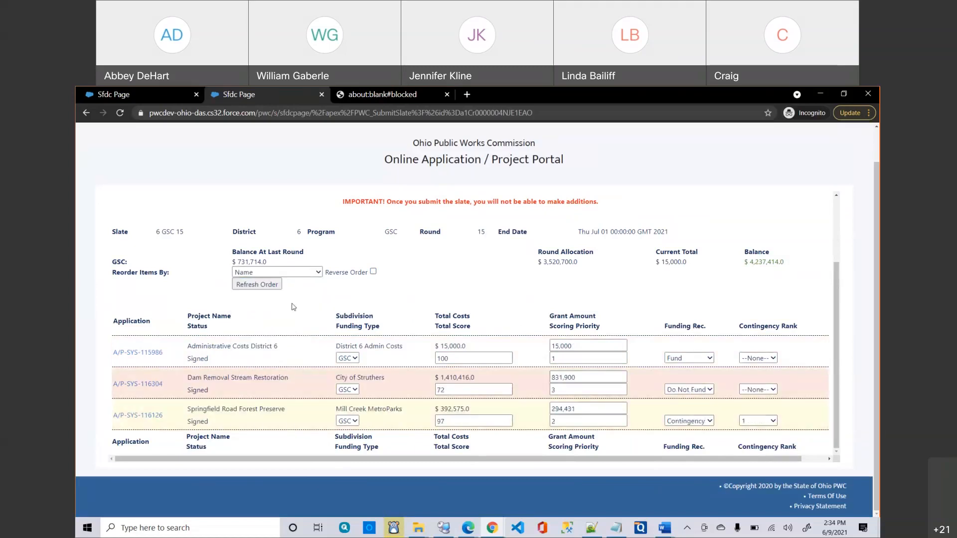
click(283, 273)
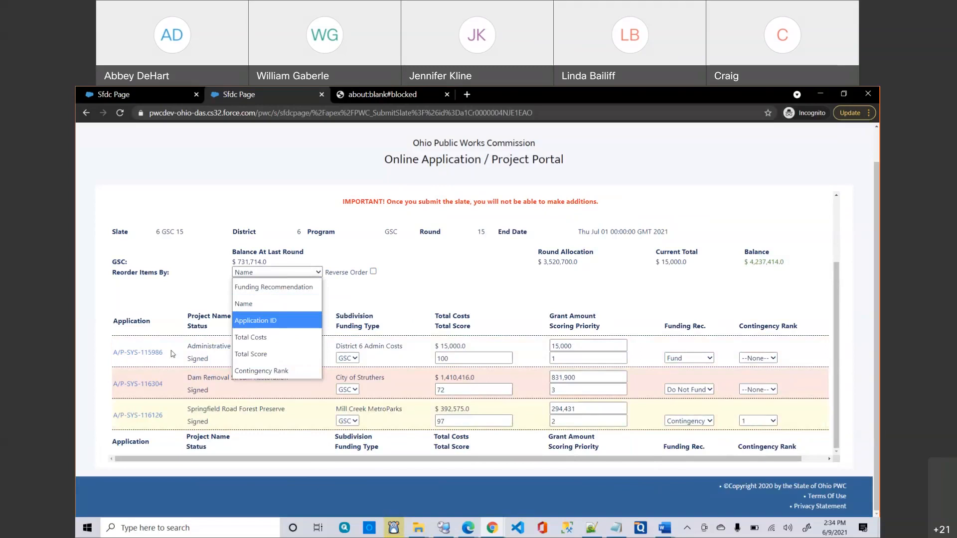
key(Down)
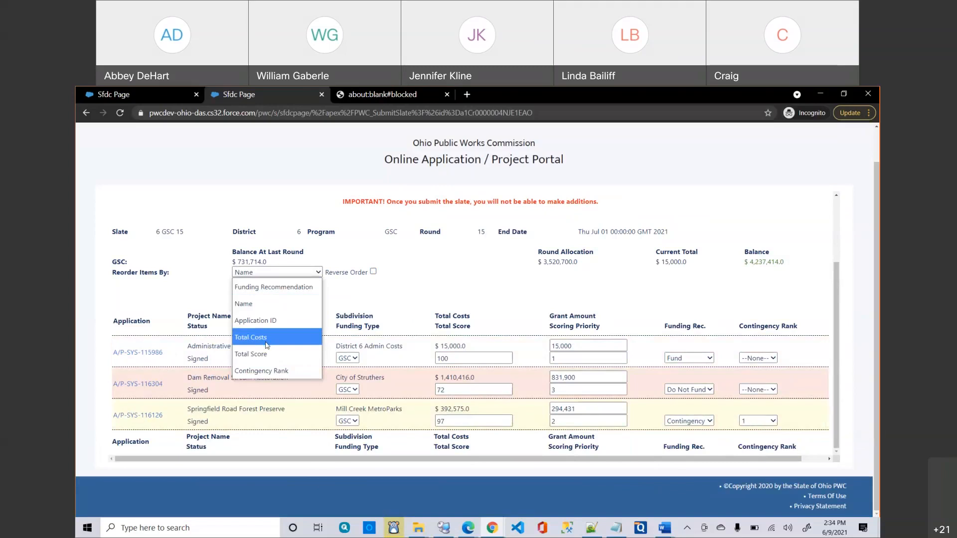
right_click(391, 293)
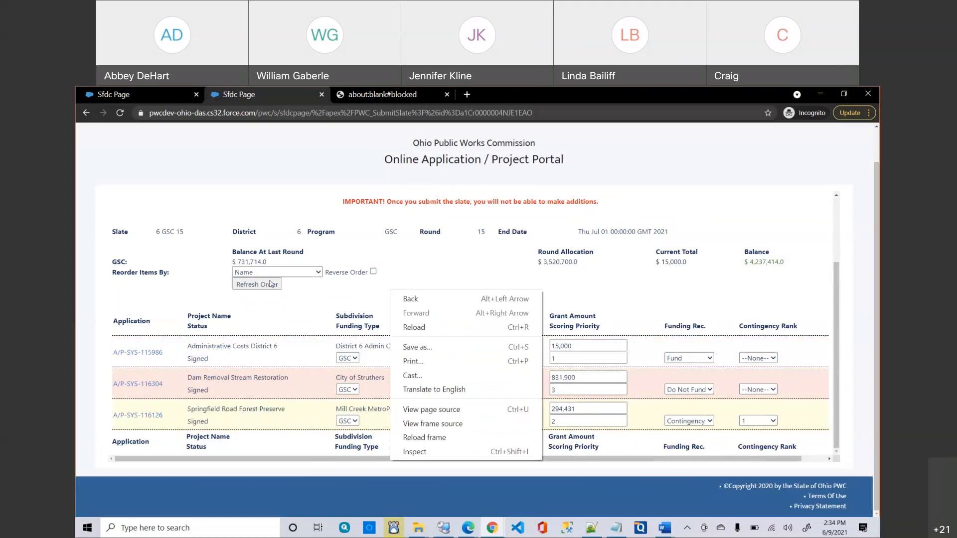
click(269, 273)
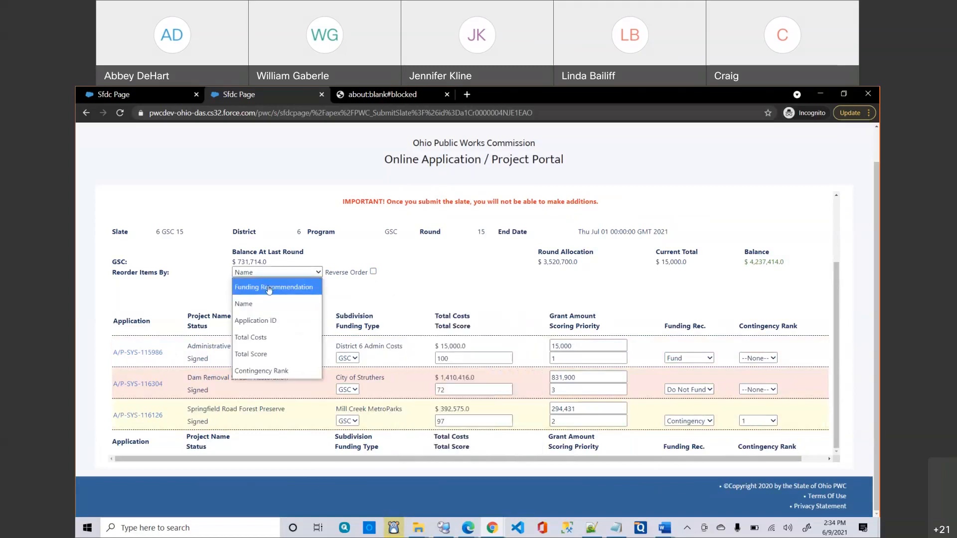
click(269, 288)
click(257, 285)
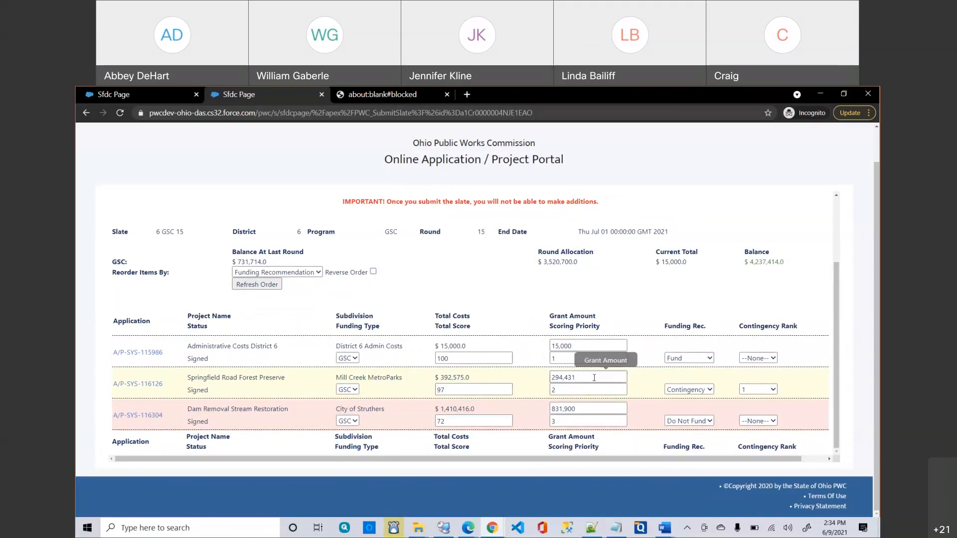
Set Springfield Road Forest Preserve's Funding Rec. to Fund and submit the 6 GSC 15 slate.
click(678, 391)
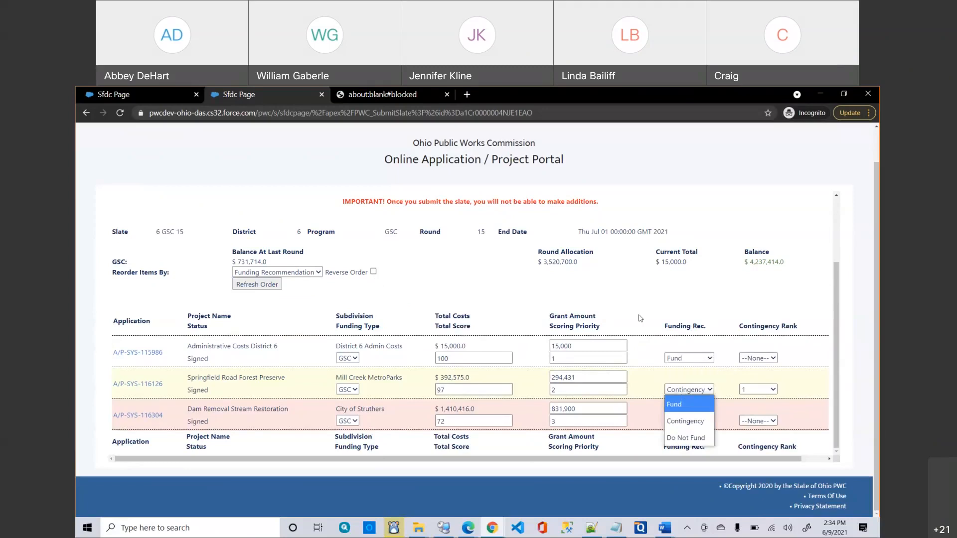
click(688, 404)
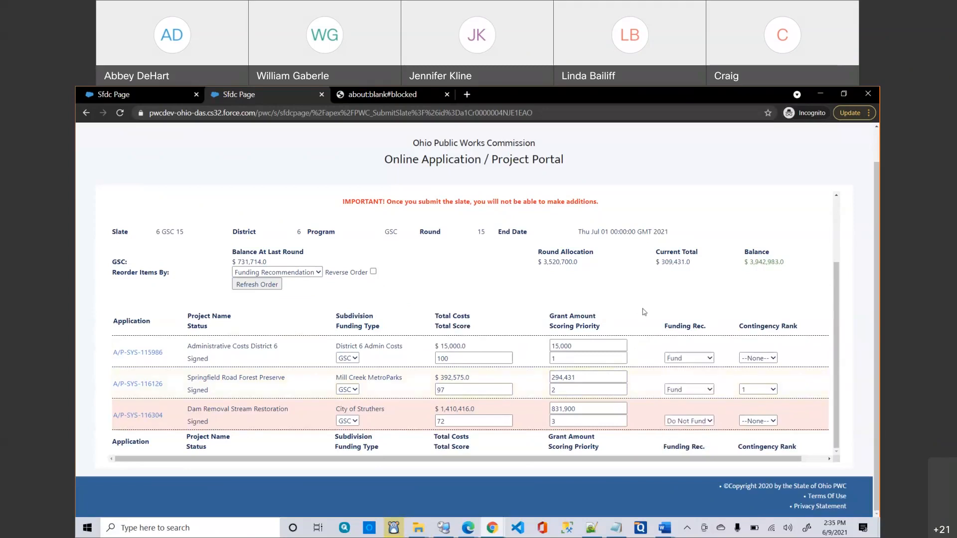
scroll(450, 227, up, 2)
click(431, 243)
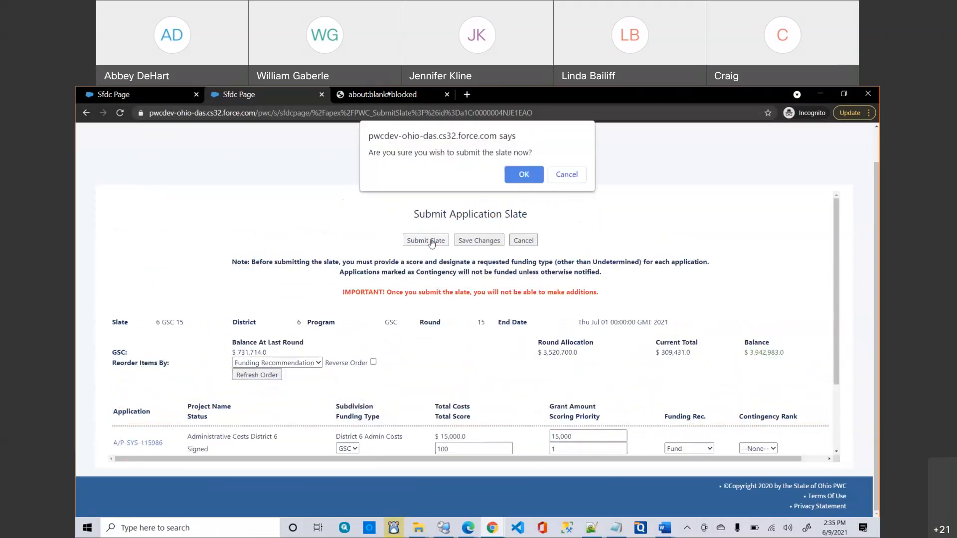
click(561, 174)
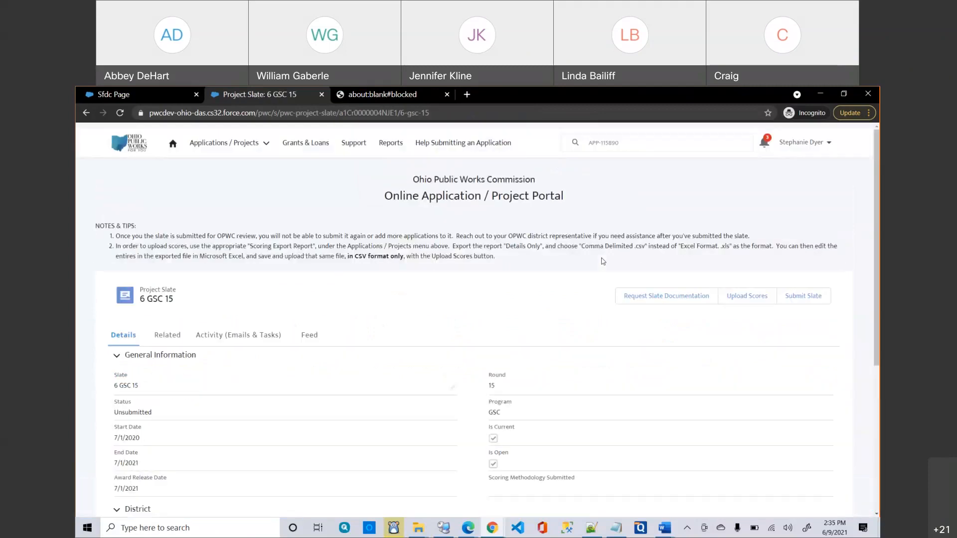
View the 6 GSC 15 slate's Feed of record updates.
scroll(541, 293, down, 3)
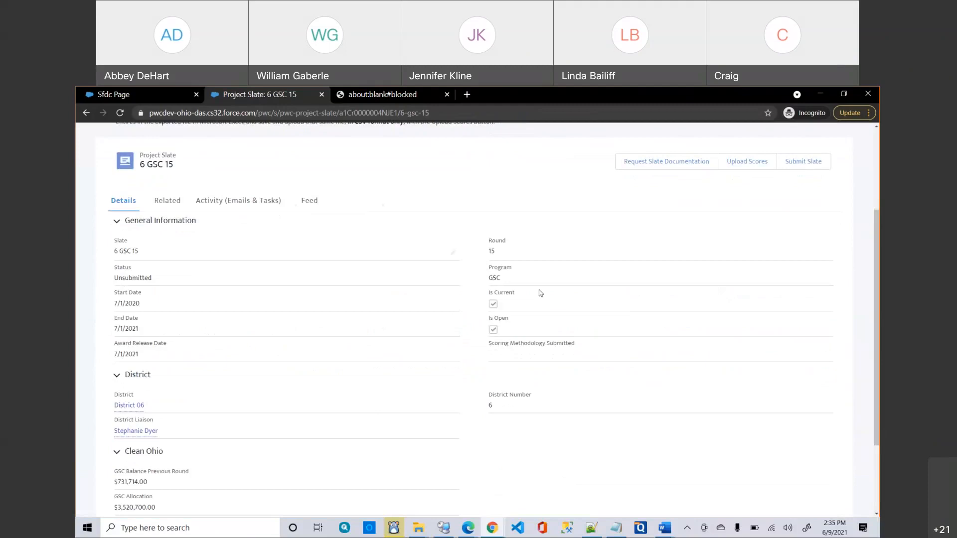
scroll(540, 293, up, 1)
right_click(540, 293)
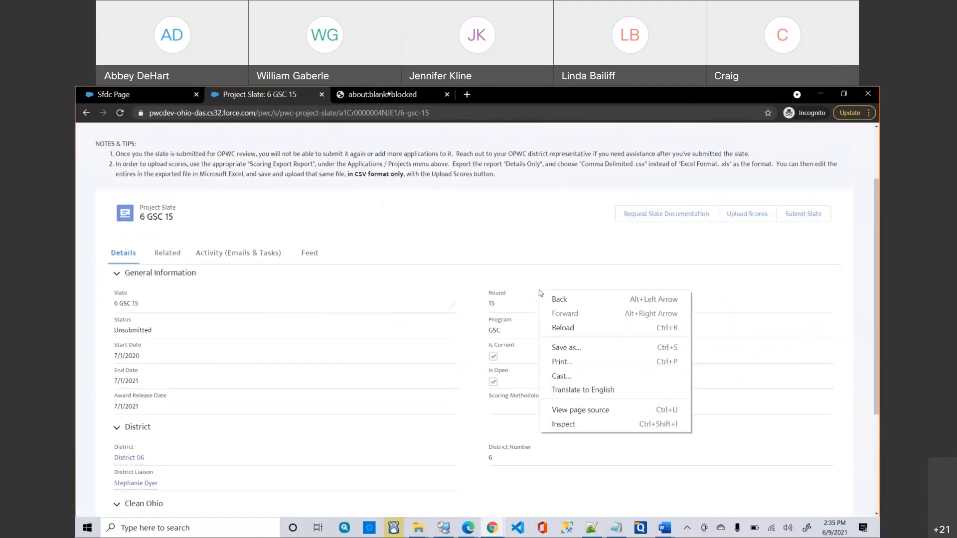
click(427, 220)
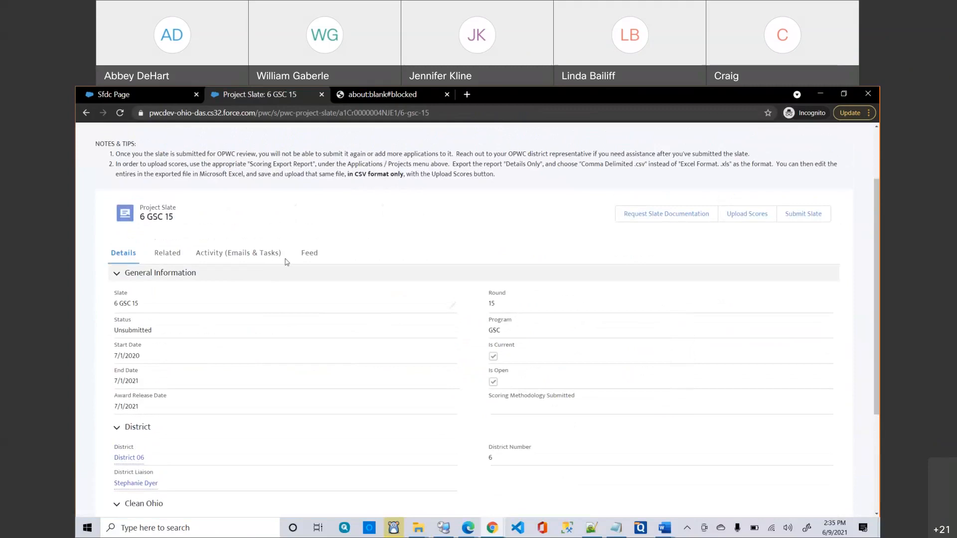
click(322, 257)
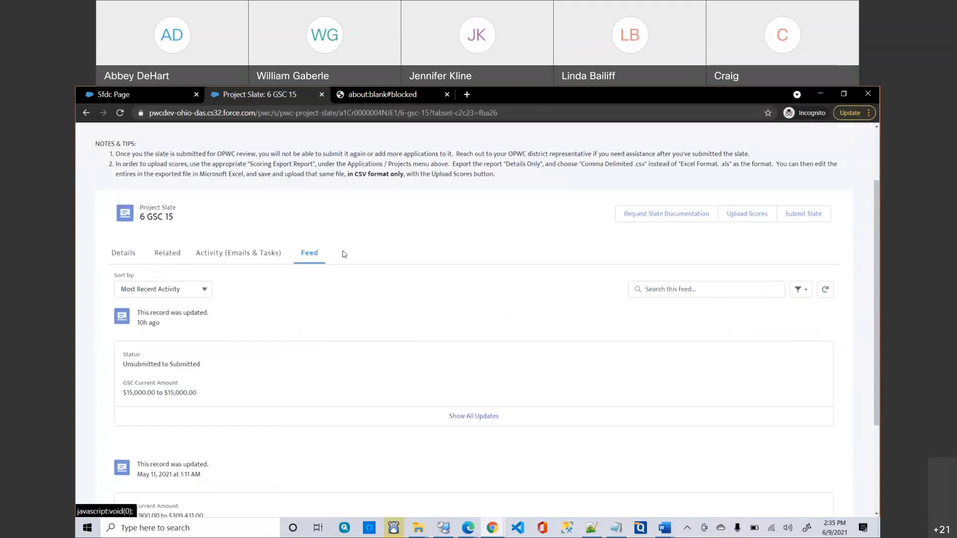
Switch to the slate's Activity (Emails & Tasks), which shows no upcoming steps.
scroll(343, 254, up, 2)
scroll(343, 254, up, 1)
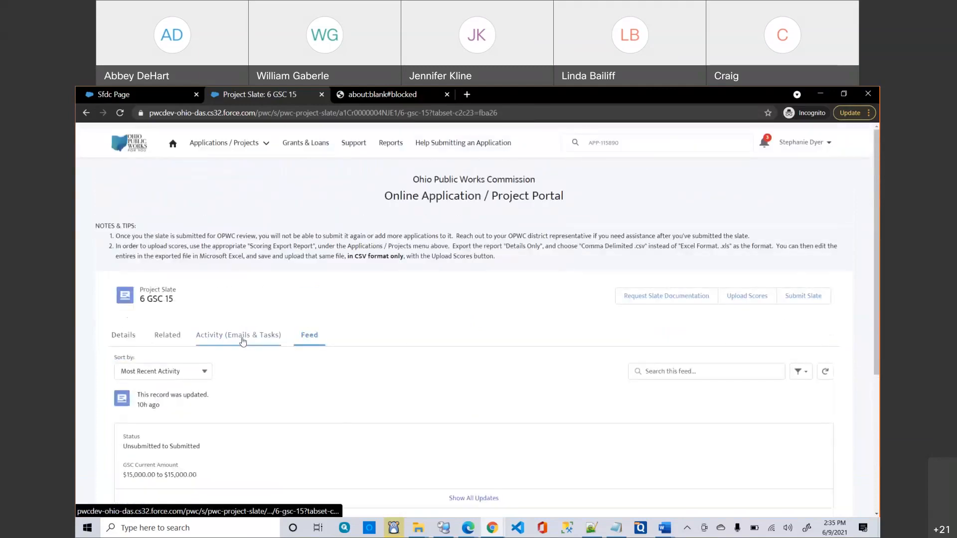
click(243, 342)
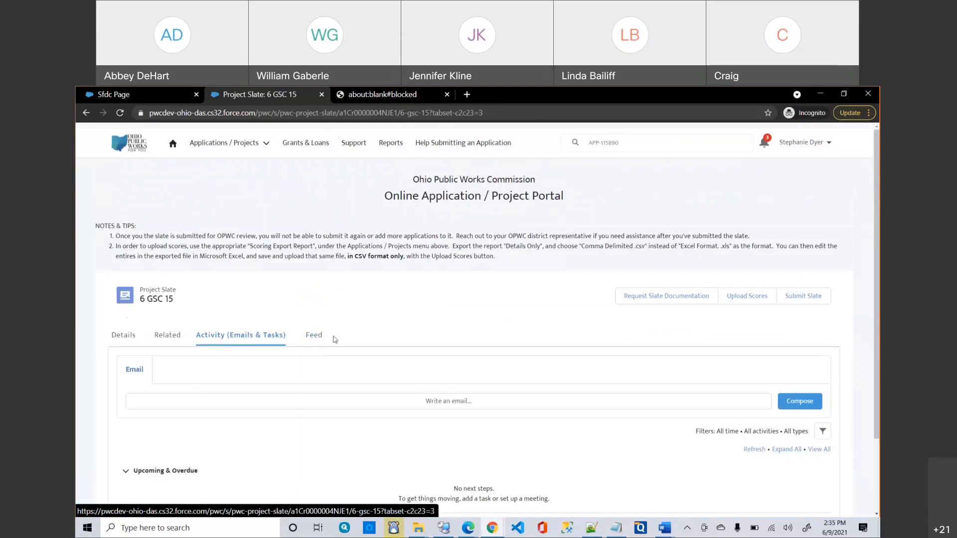
scroll(333, 338, down, 2)
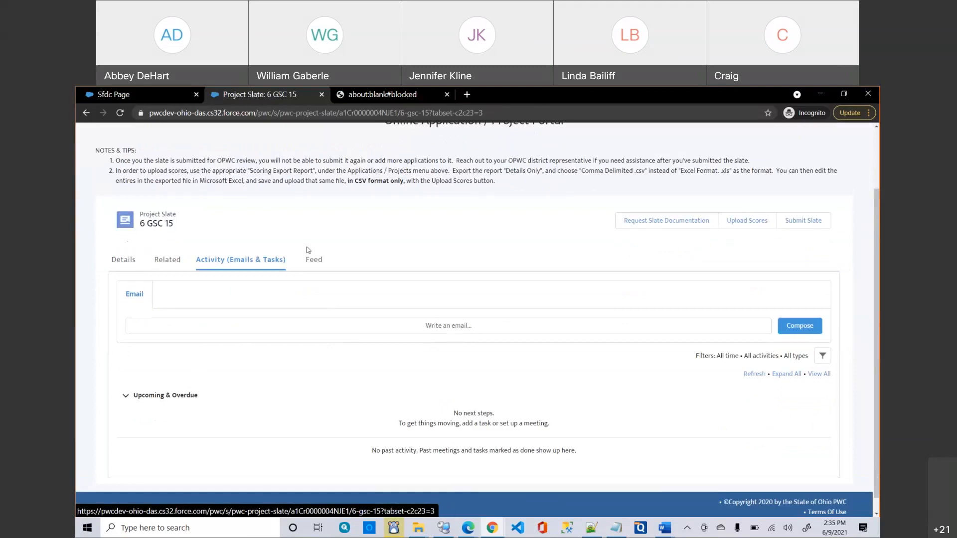
scroll(257, 329, up, 2)
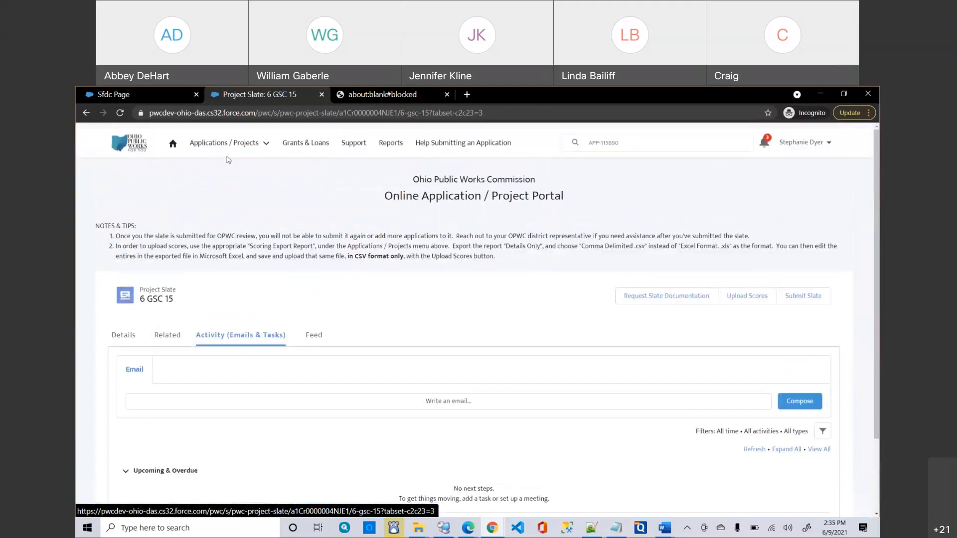
Open application A/P-SYS-116818 from the list of all applications.
click(215, 144)
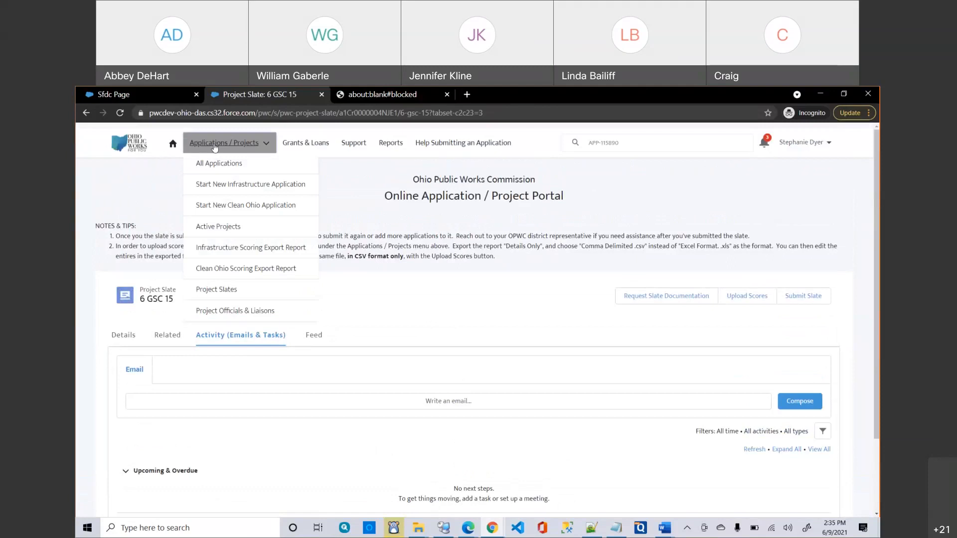
click(213, 165)
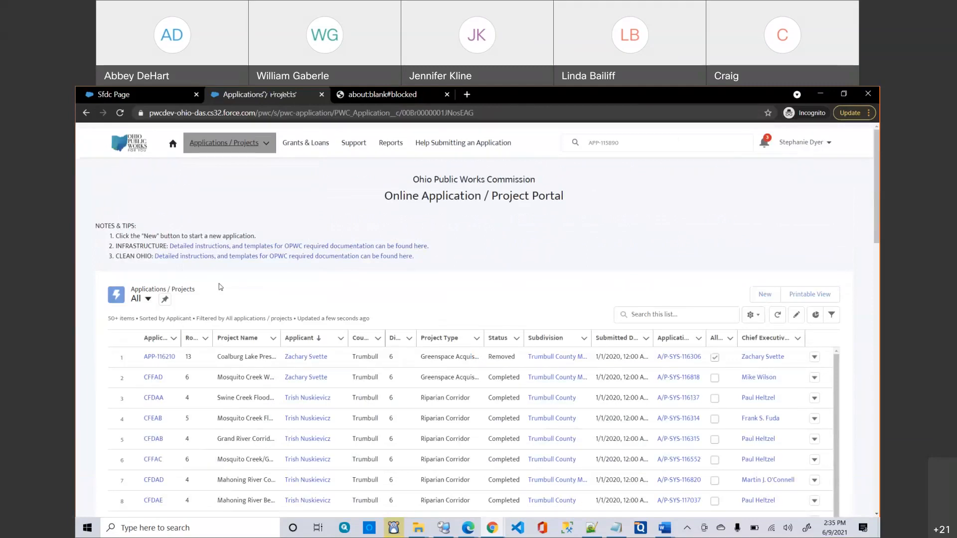
scroll(221, 287, down, 2)
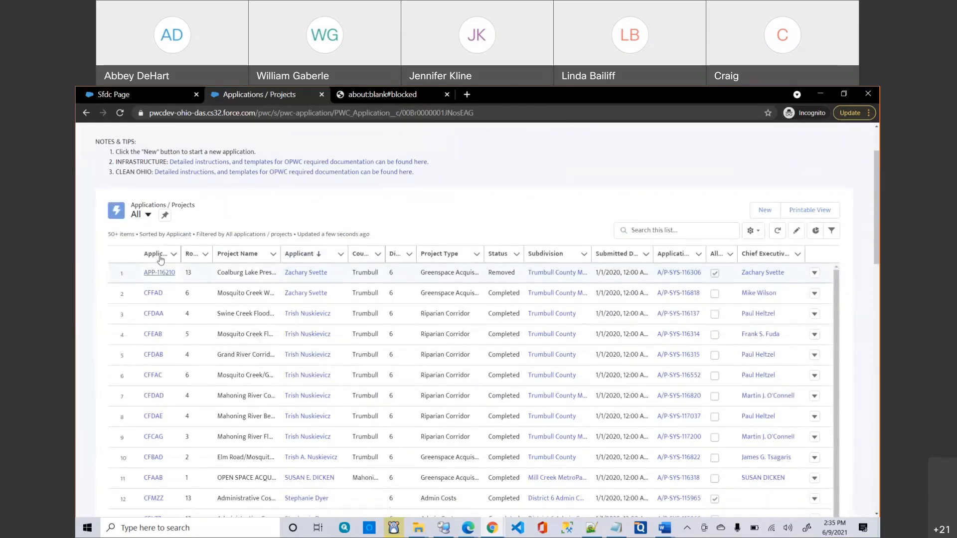
click(154, 294)
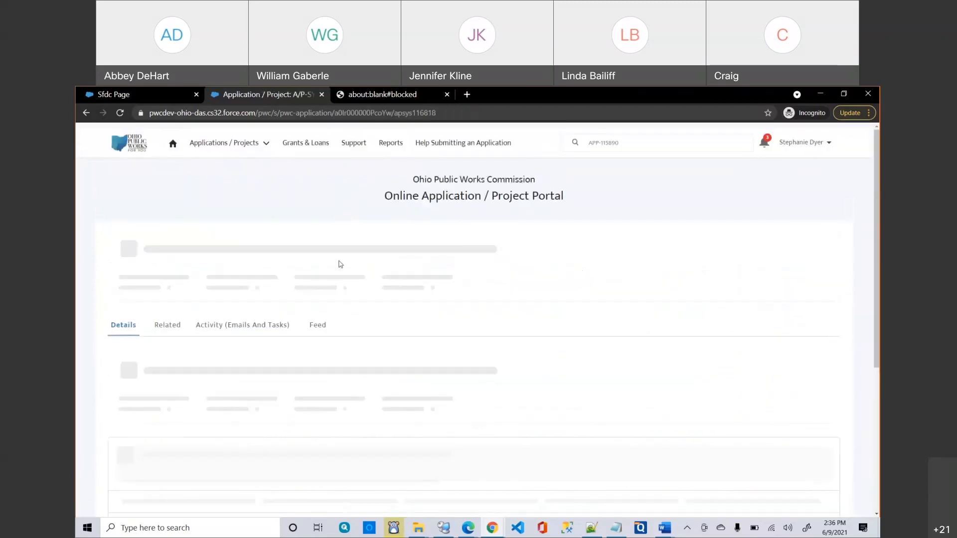
Check the application's empty Feed, then show its Activity (Emails And Tasks).
click(323, 329)
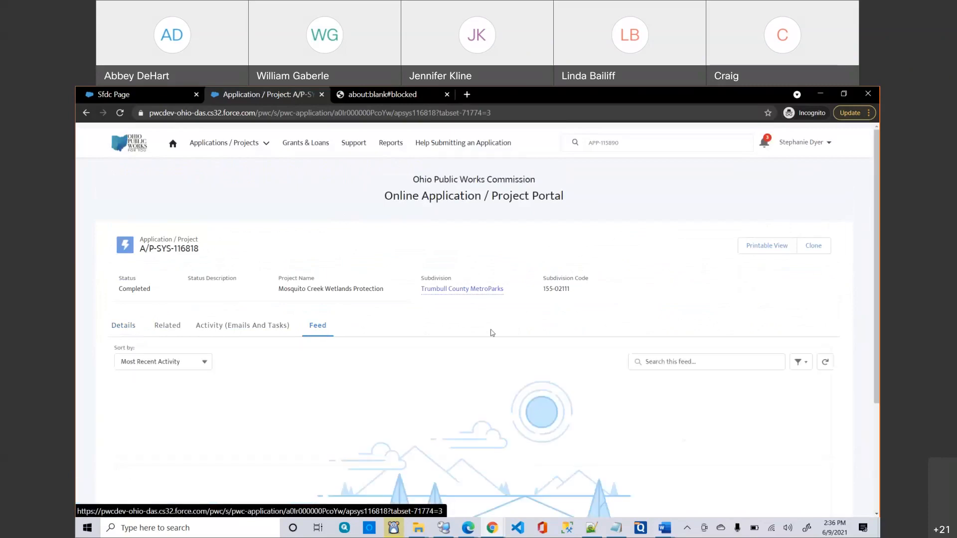
scroll(491, 332, down, 2)
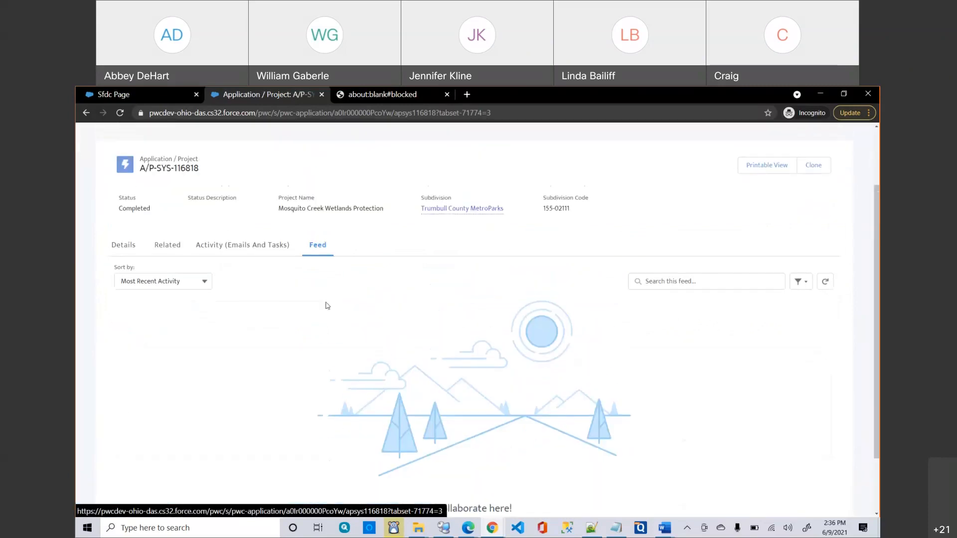
click(232, 254)
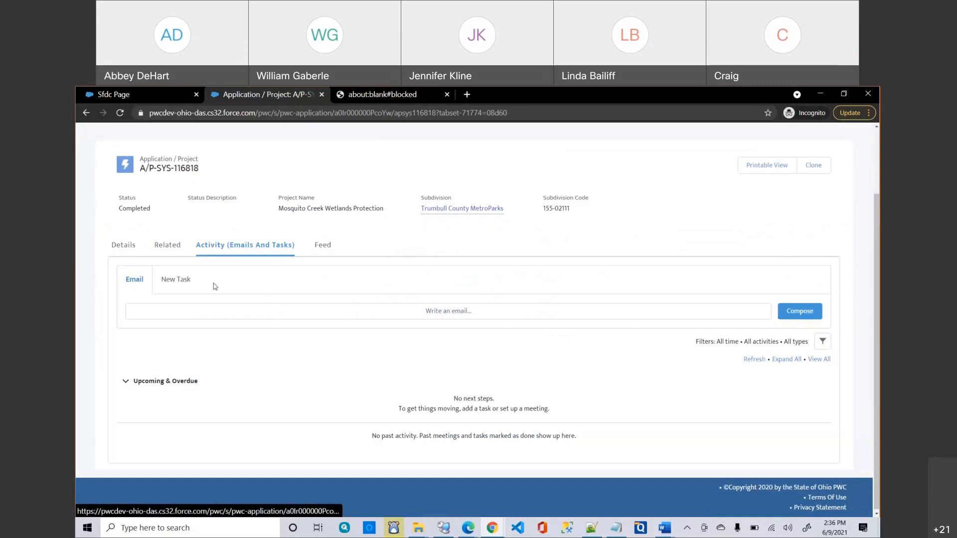
Start a new email addressed to the Import District 19 contact.
click(223, 308)
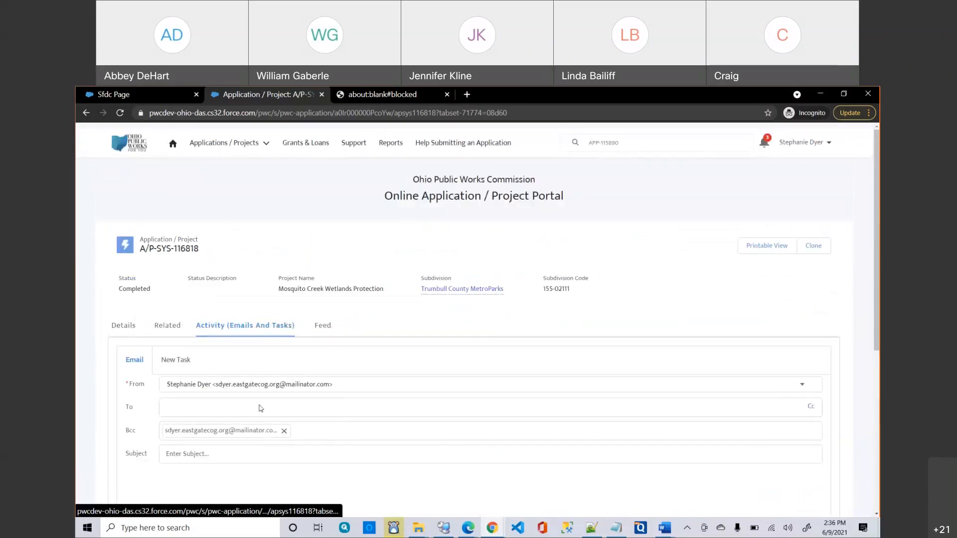
click(261, 406)
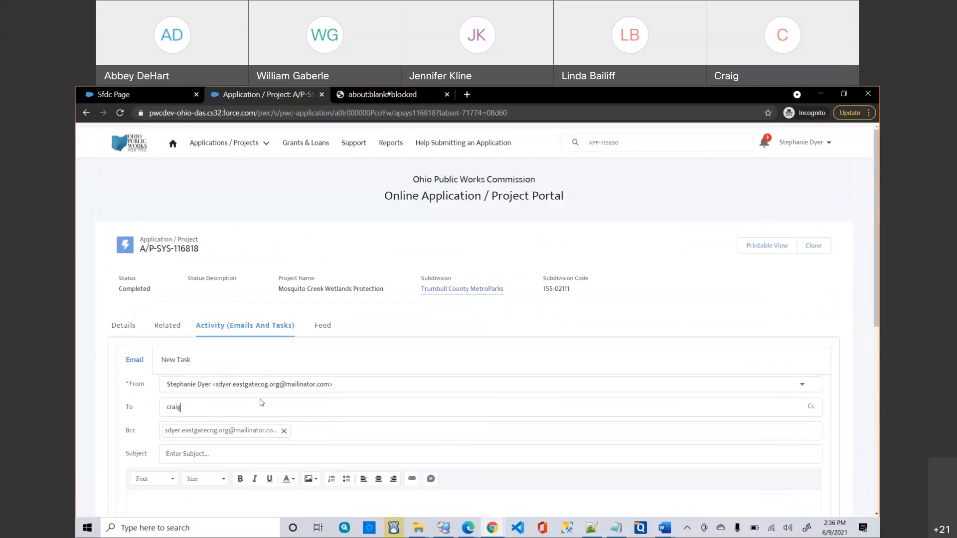
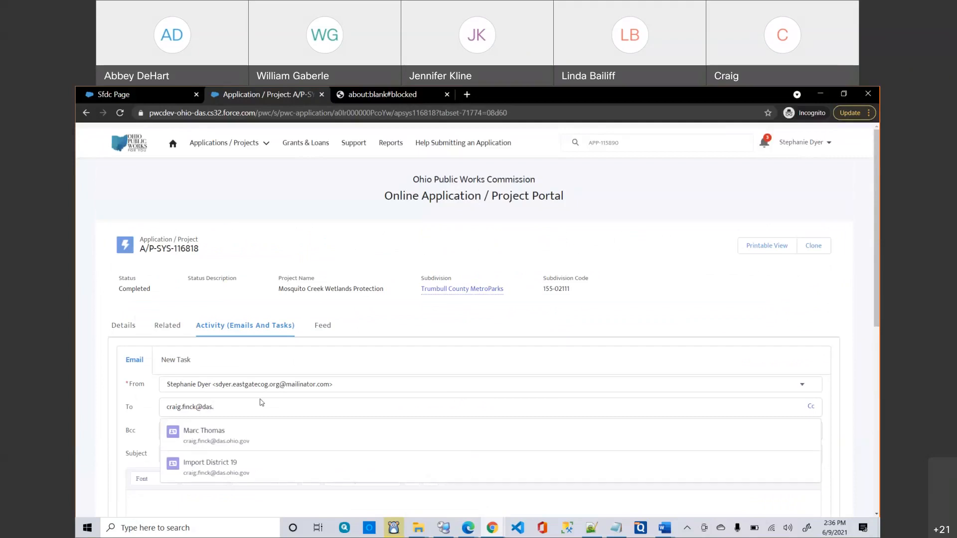
click(205, 466)
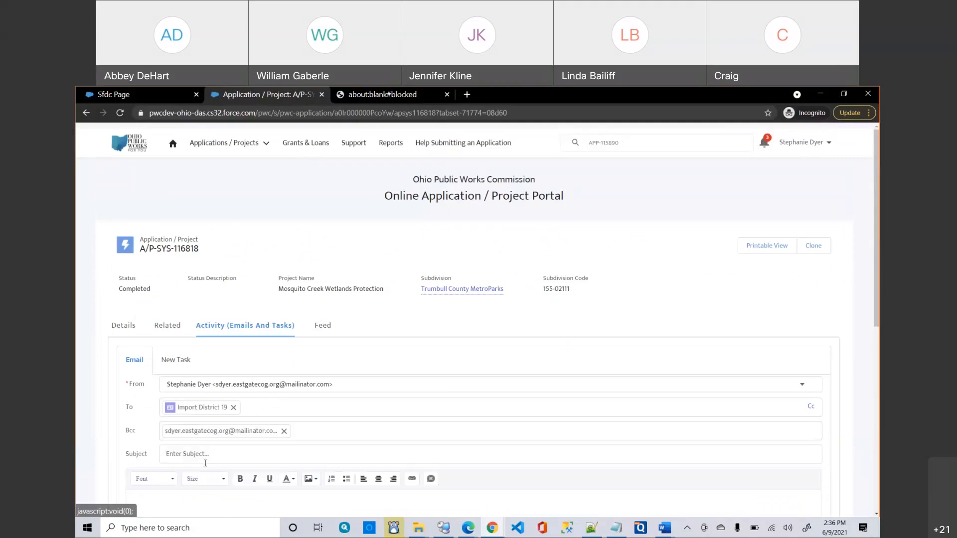
scroll(299, 370, down, 2)
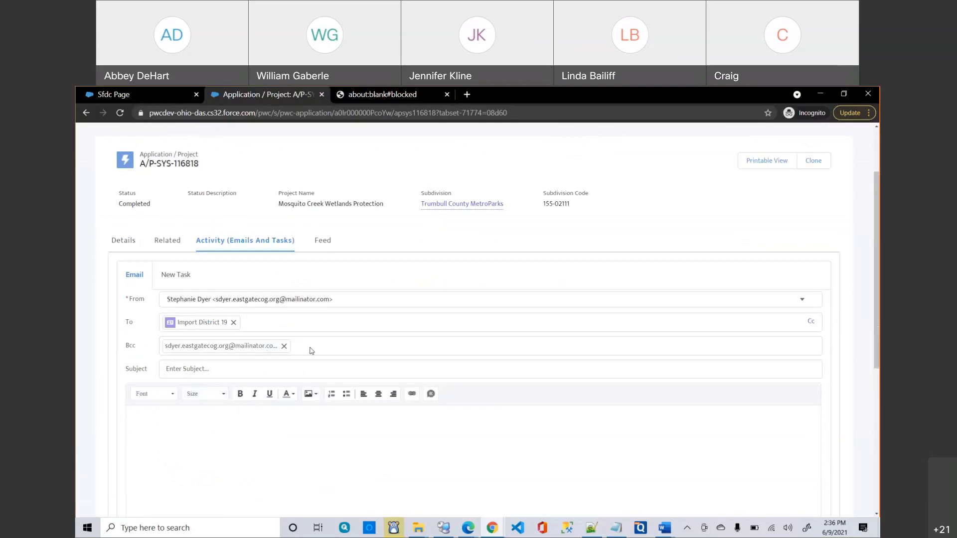
Send it with subject 'Review This Application' and body 'Test Email. Please review app A/P-SYS-116818'.
click(204, 375)
text(Review This Application)
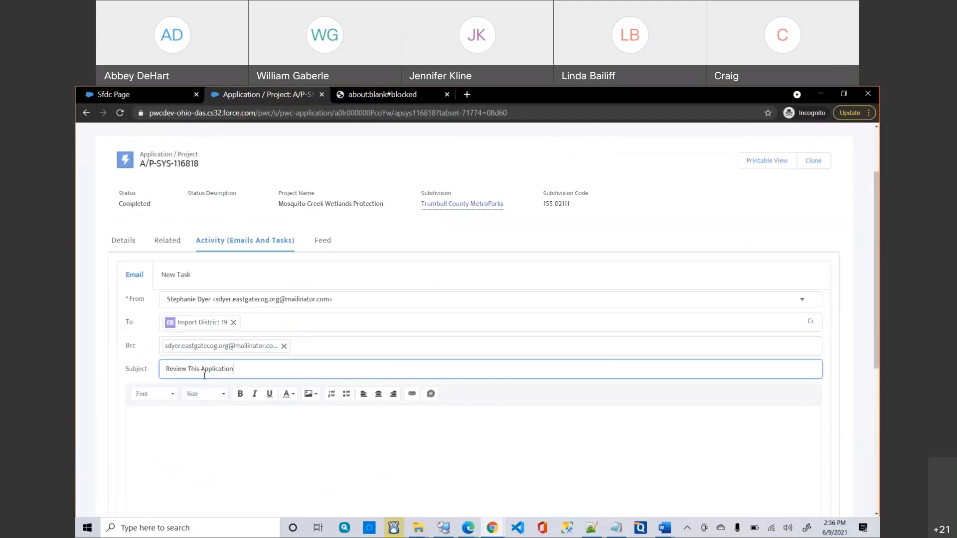
scroll(205, 375, down, 3)
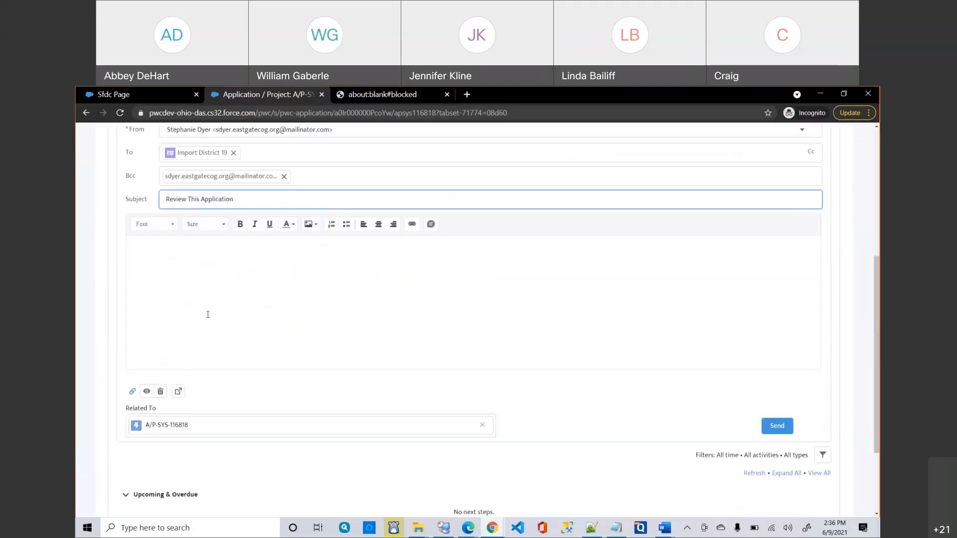
click(206, 311)
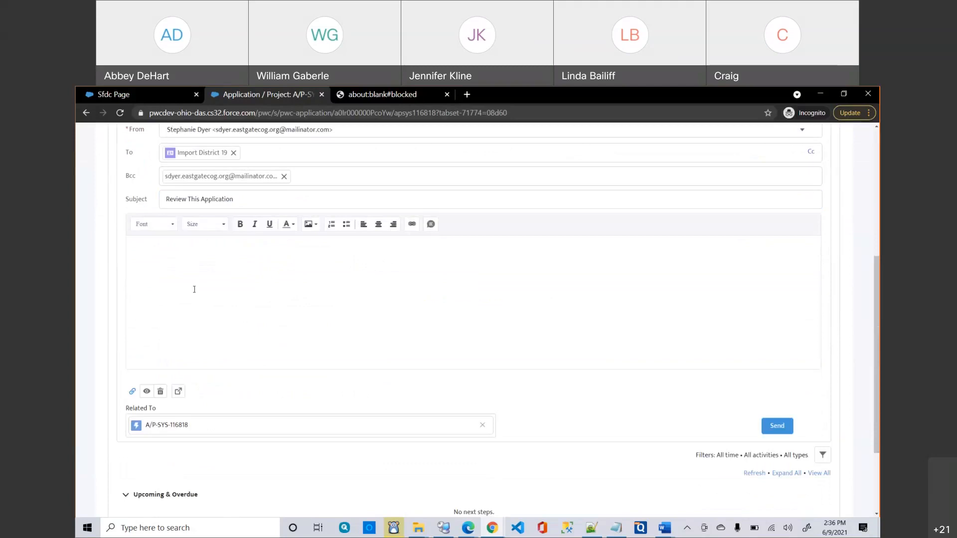
text(Test Email.  Please review app A/P)
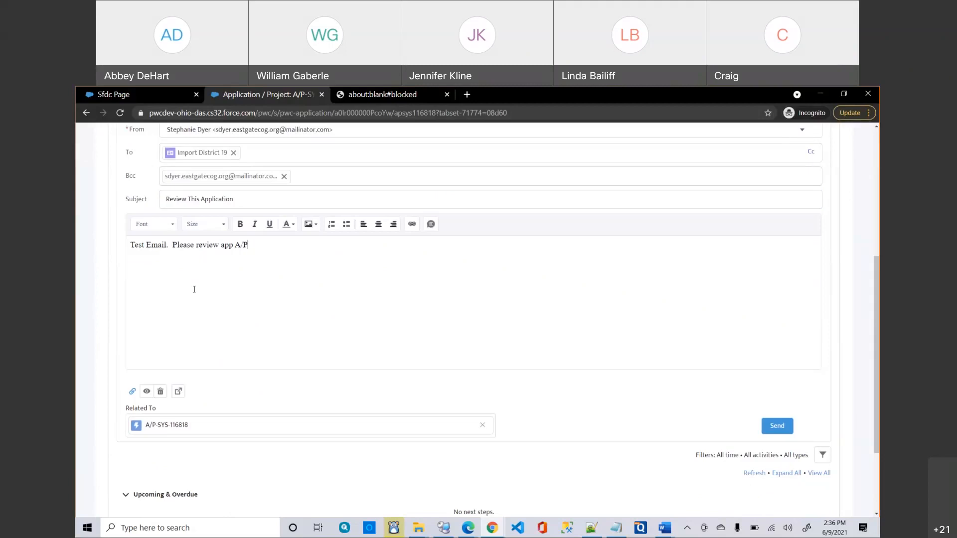
text(-SYS-116818)
click(778, 421)
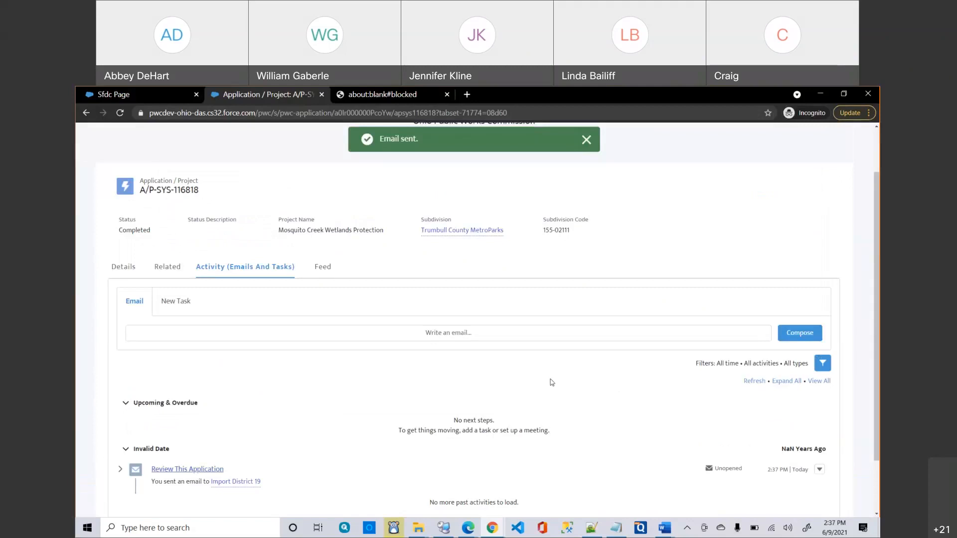
Confirm the email in the Related tab's Activity History, then open the Review This Application email record.
scroll(552, 383, down, 1)
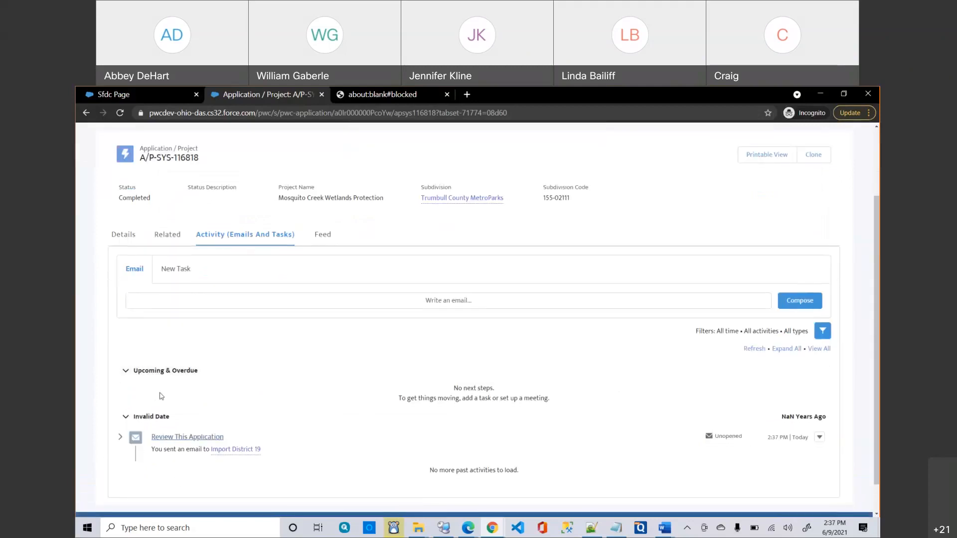
click(169, 248)
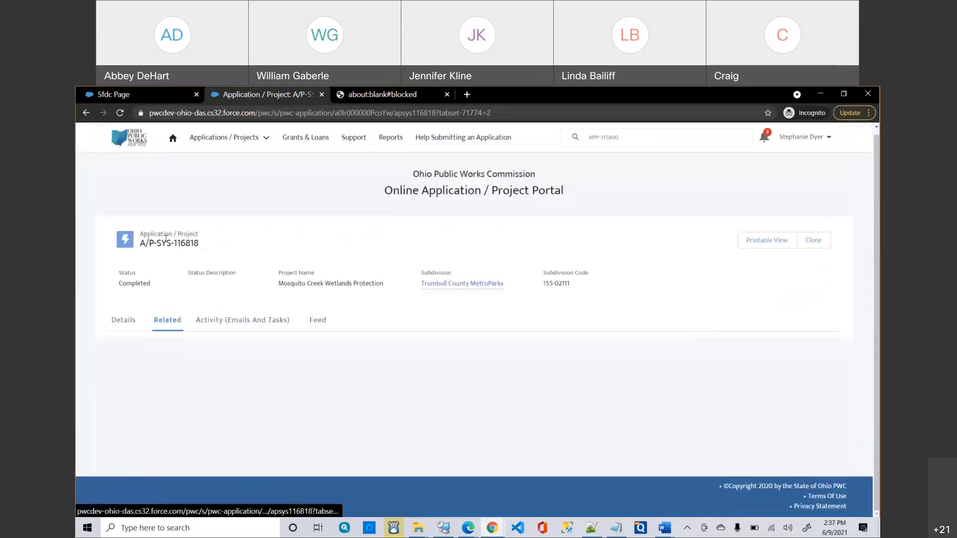
scroll(194, 261, down, 2)
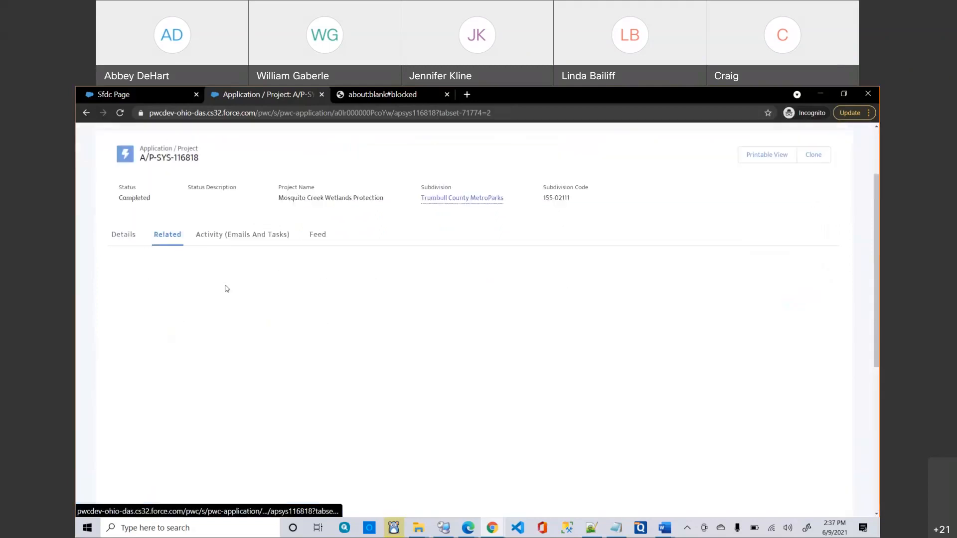
click(232, 240)
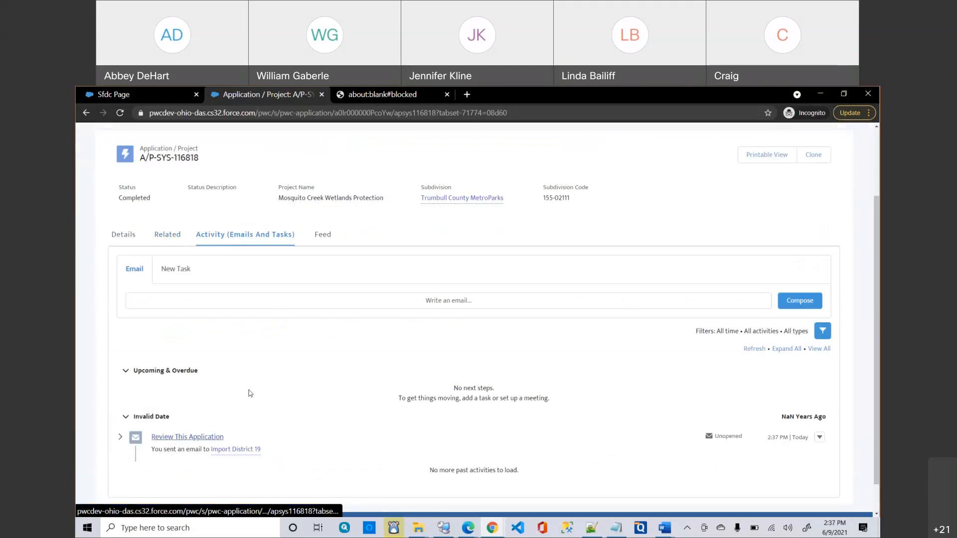
click(202, 439)
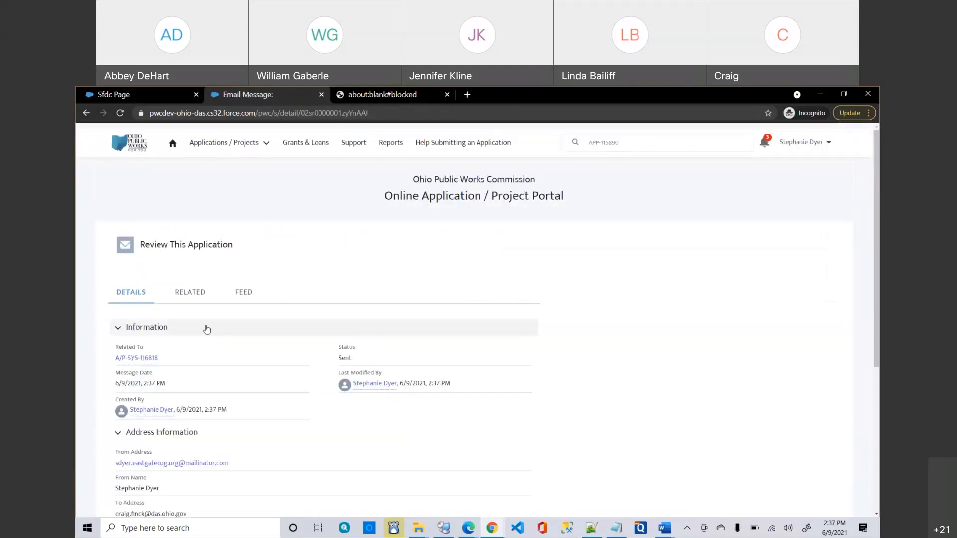
Review the email's sender, recipients and message content, then return to application A/P-SYS-116818.
scroll(193, 315, down, 2)
click(194, 218)
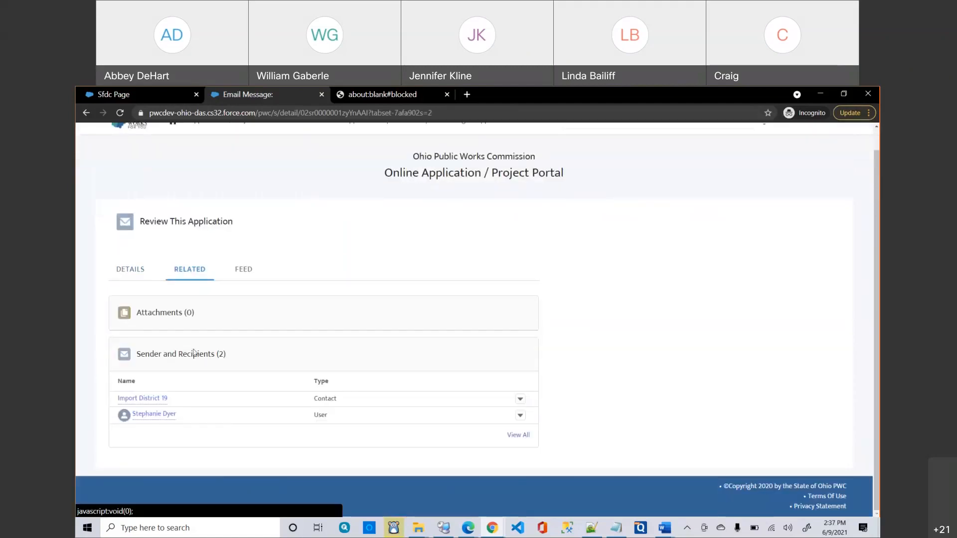
click(131, 271)
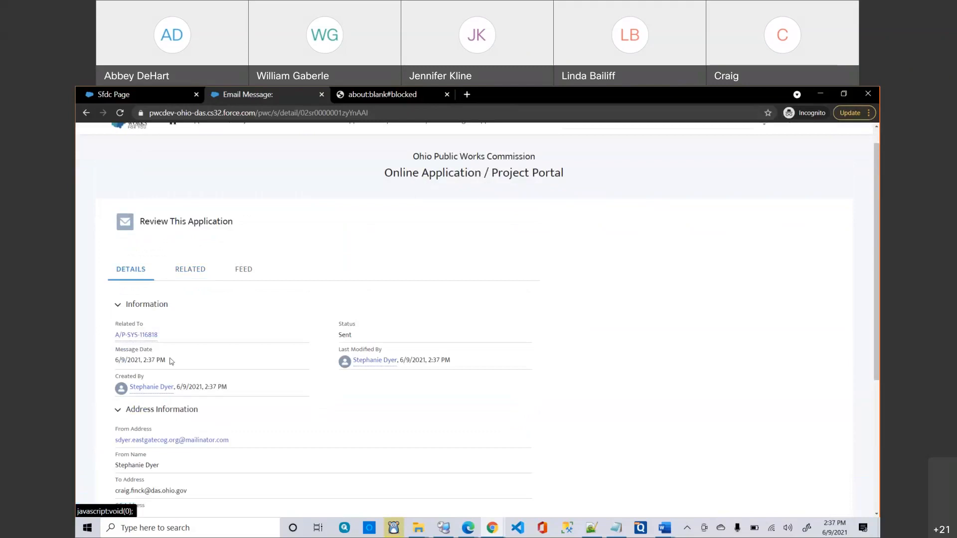
scroll(171, 361, down, 5)
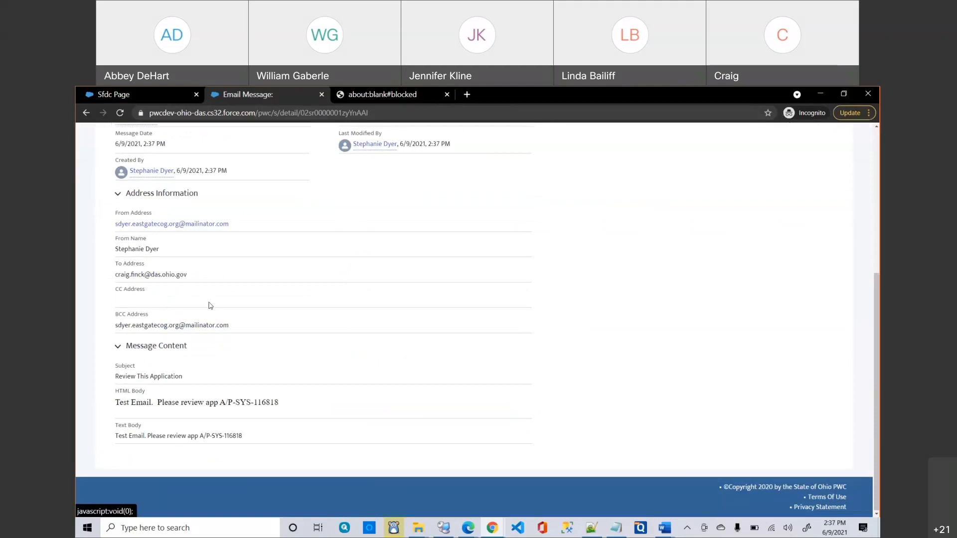
scroll(209, 305, up, 5)
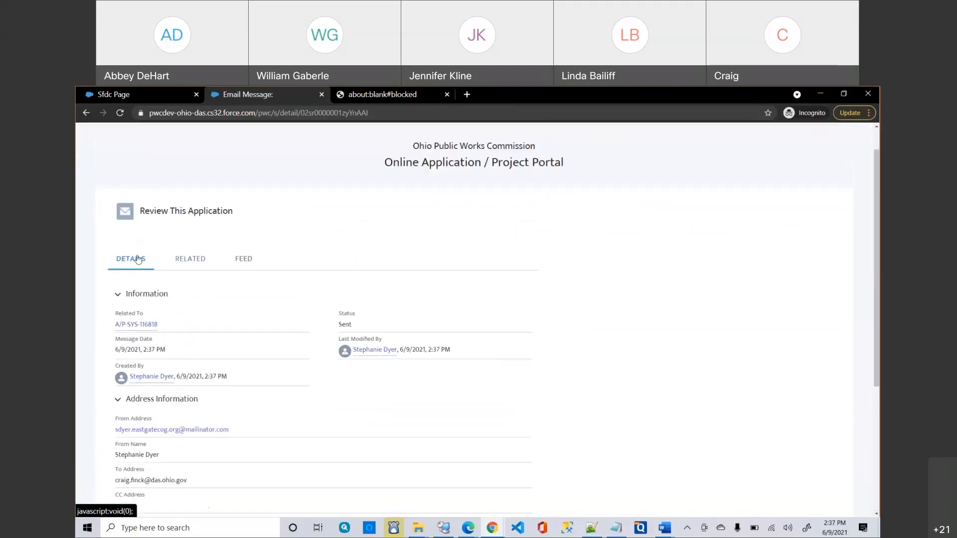
click(141, 325)
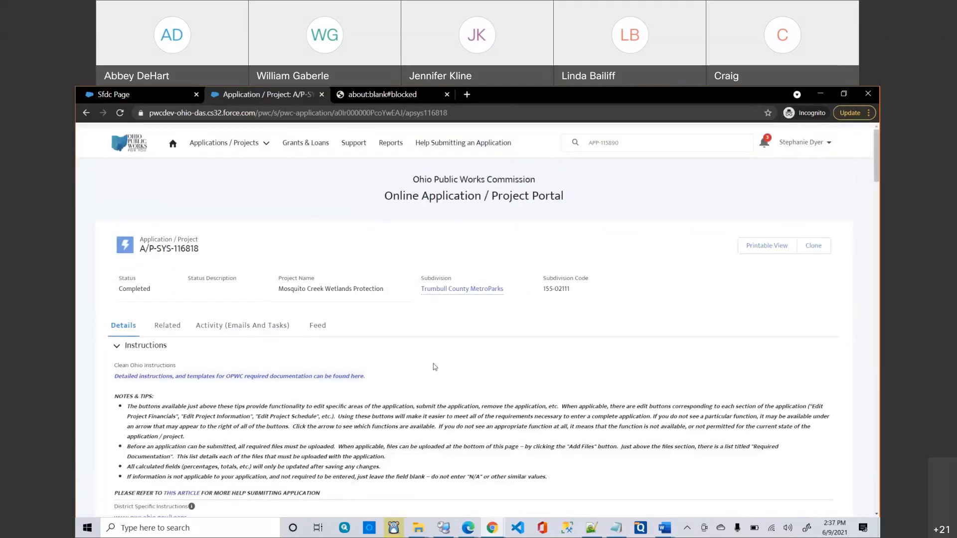
scroll(433, 364, down, 2)
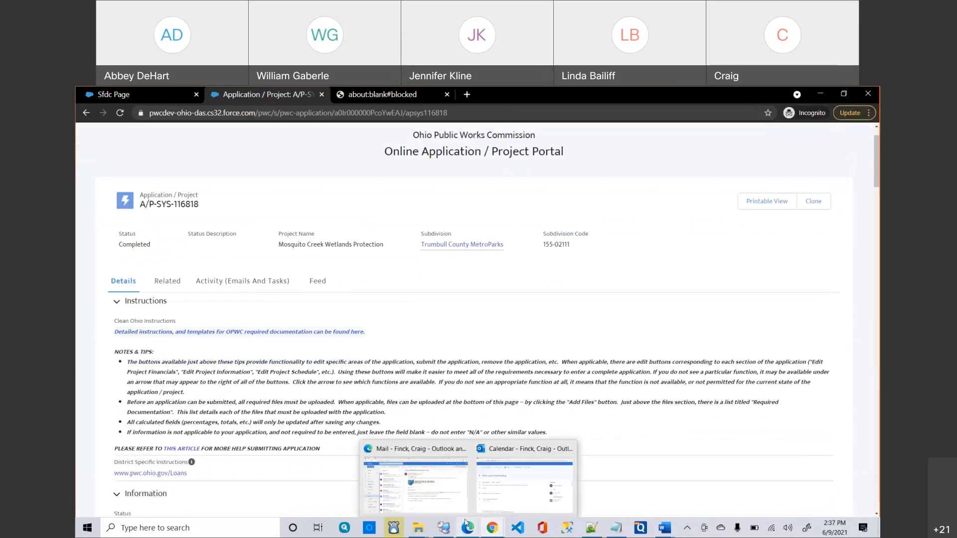
In Outlook, open the received Review This Application email and start, then abandon, a reply.
mouse_move(468, 528)
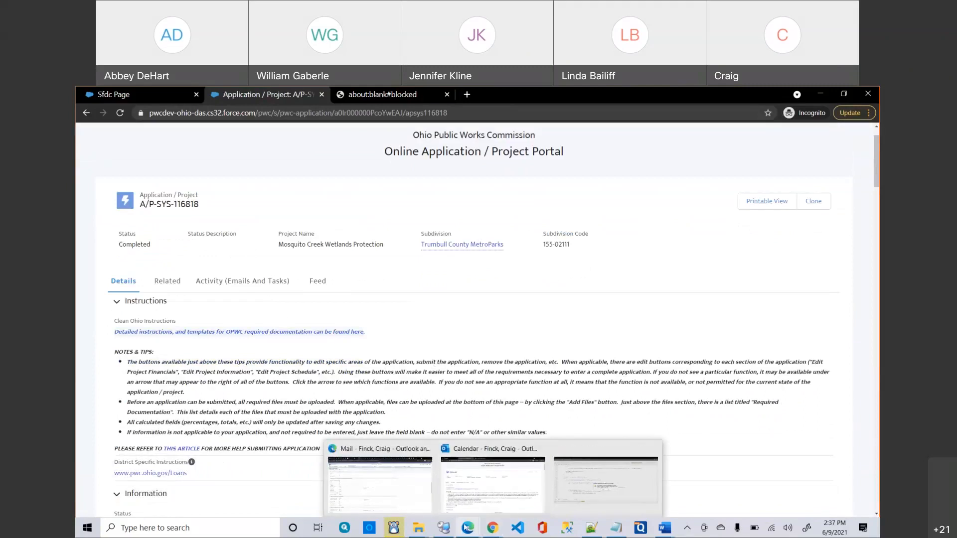
click(425, 481)
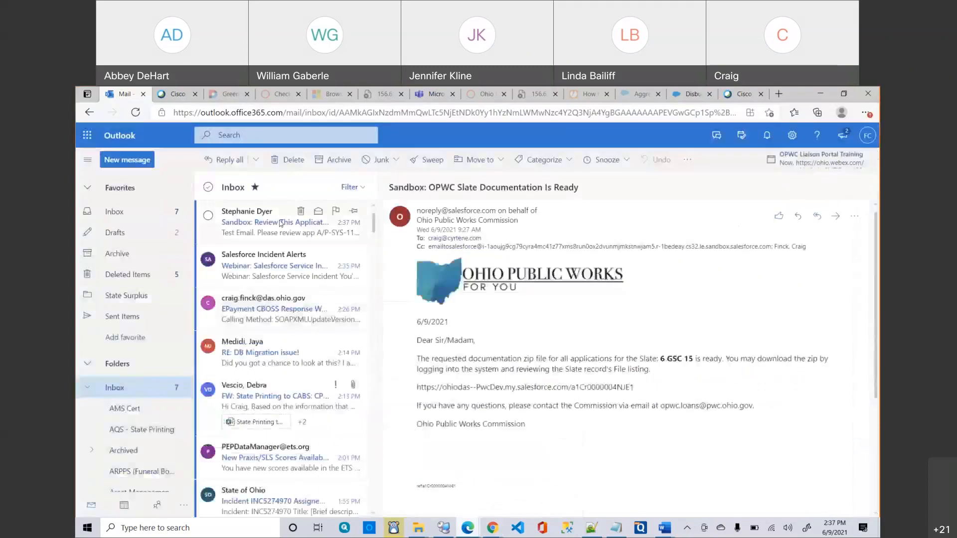
click(279, 221)
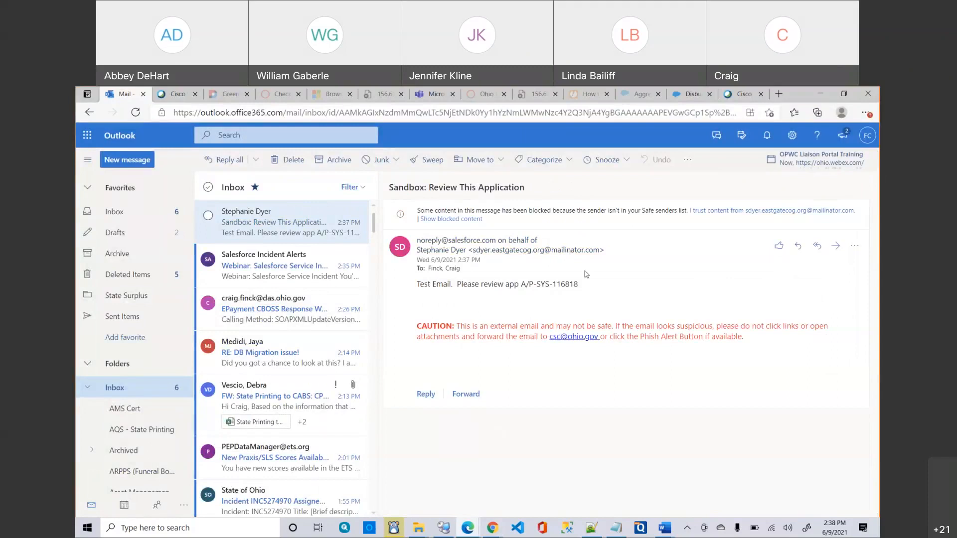
click(817, 246)
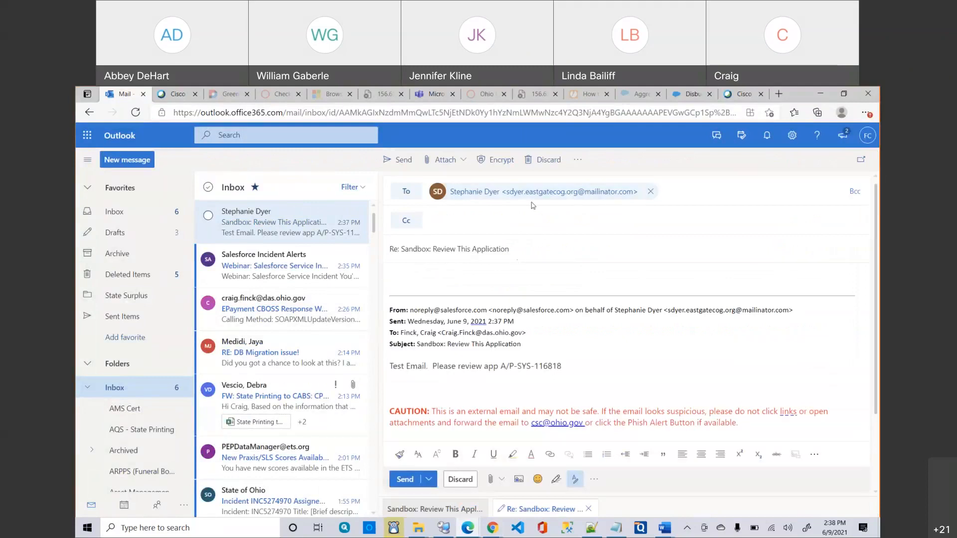
right_click(262, 227)
click(250, 228)
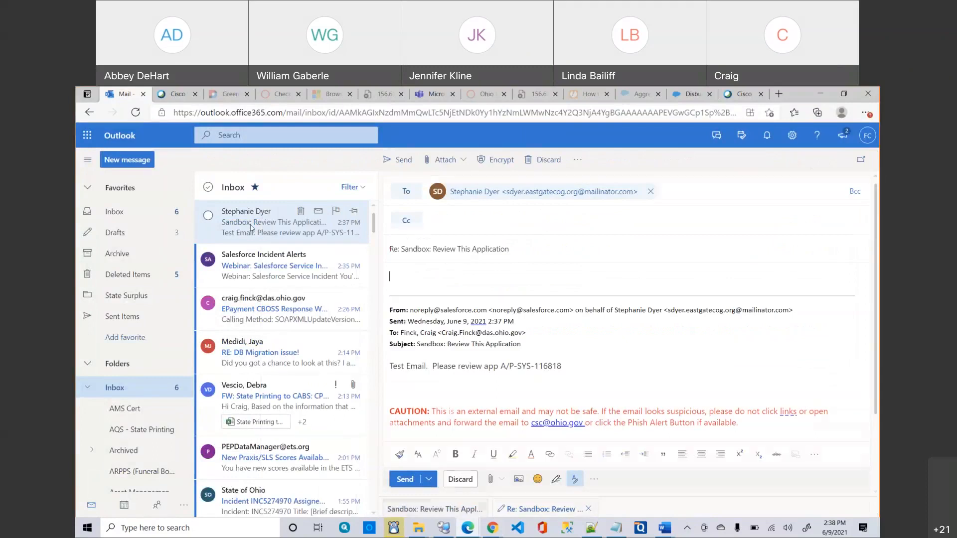
Open the 'Sandbox: OPWC Slate Documentation Is Ready' email and select its Salesforce record link.
scroll(279, 341, down, 3)
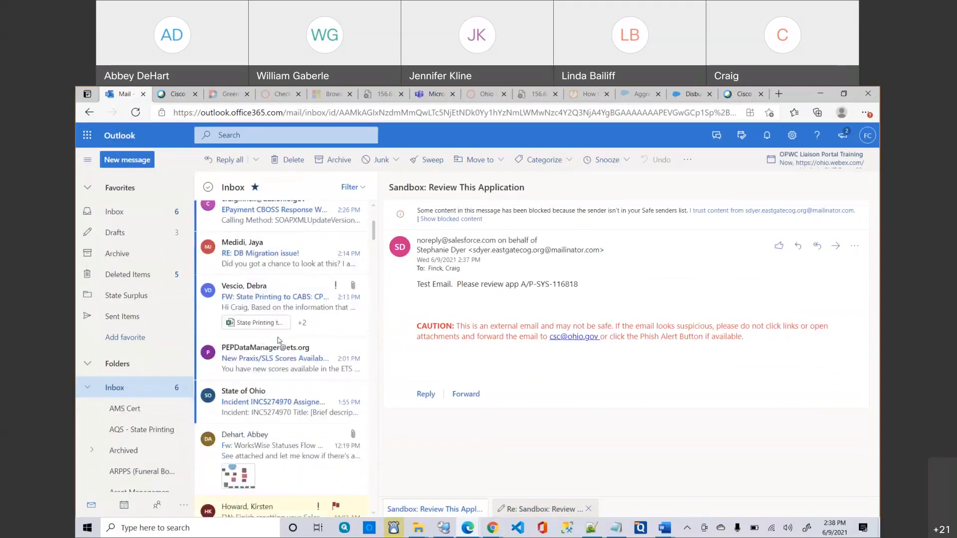
scroll(286, 375, down, 3)
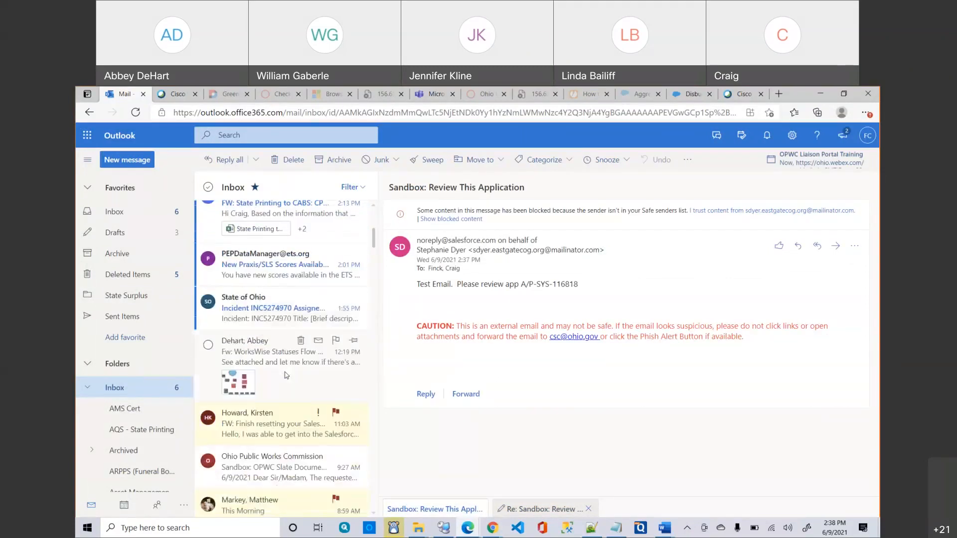
click(281, 415)
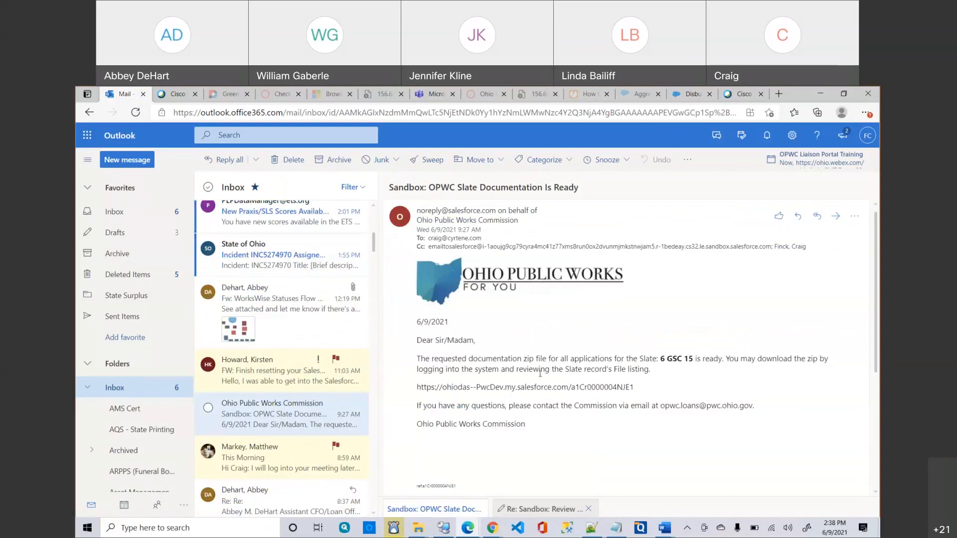
drag(642, 388, 629, 388)
drag(507, 395, 421, 391)
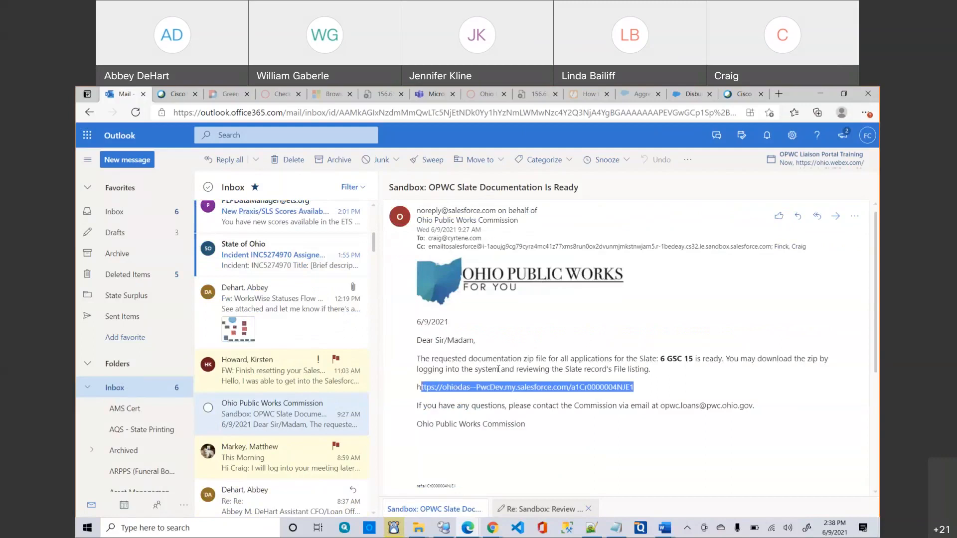
click(549, 339)
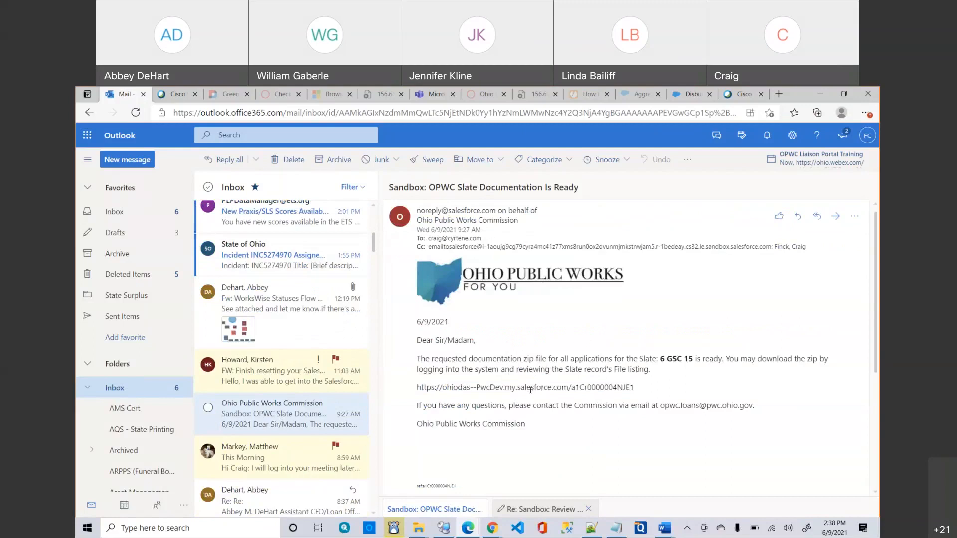
click(492, 529)
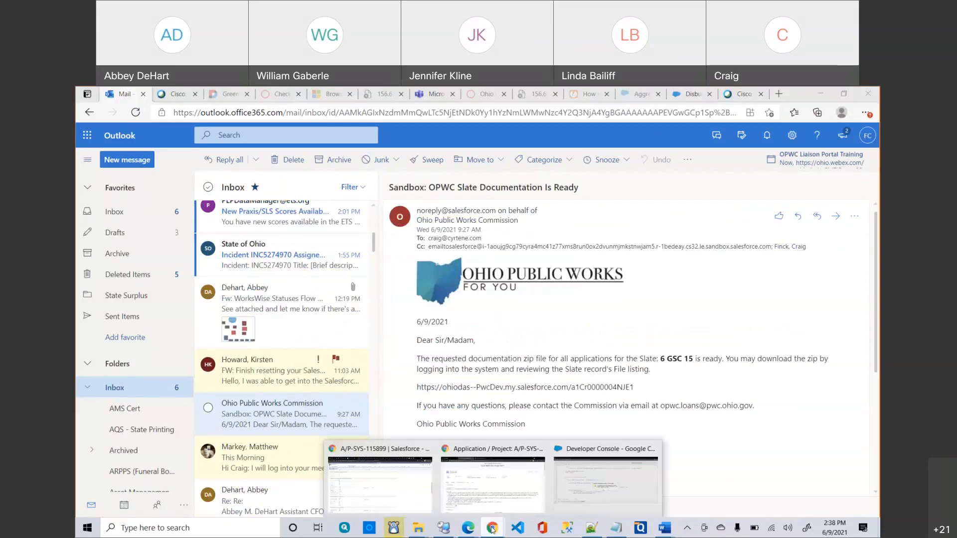
Return to application A/P-SYS-116818's window and show its Activity (Emails And Tasks).
click(464, 493)
scroll(258, 267, down, 1)
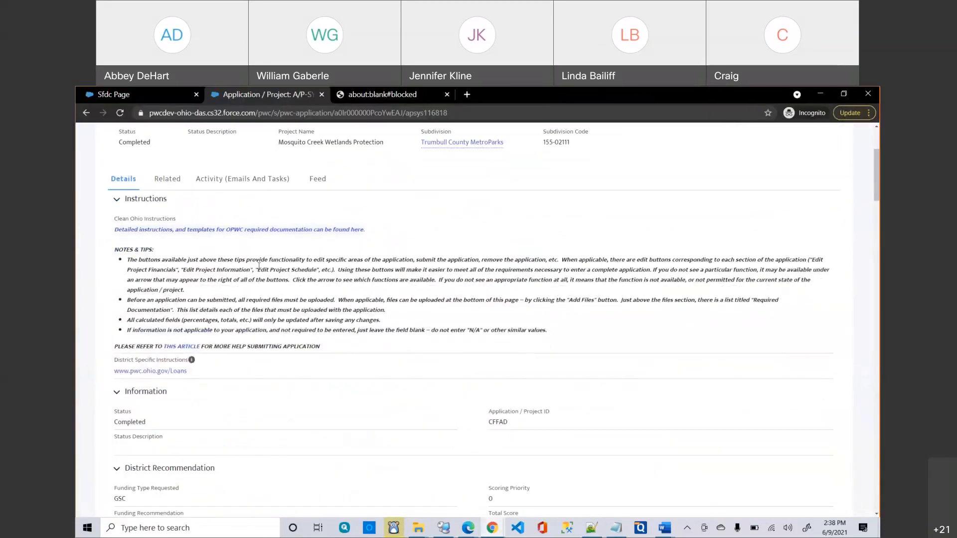
scroll(260, 269, up, 1)
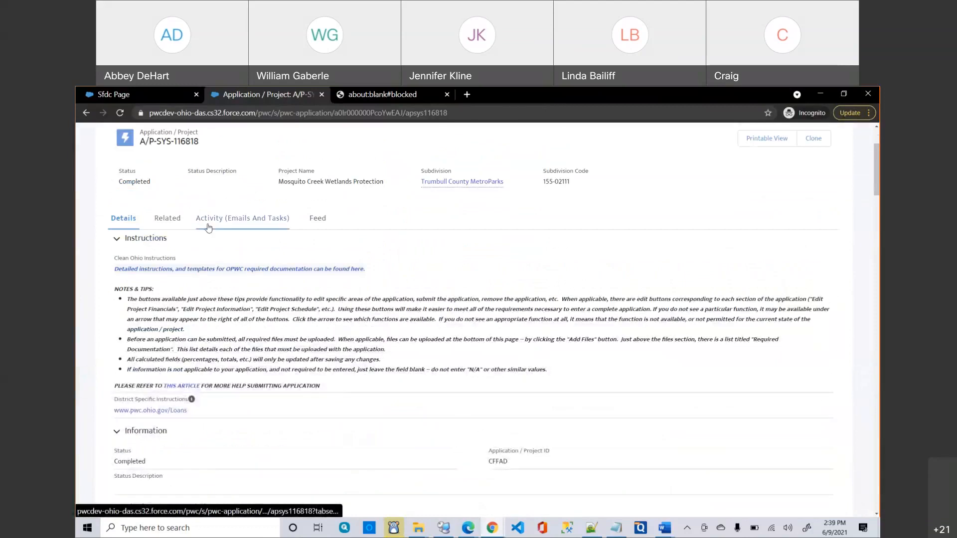
click(208, 227)
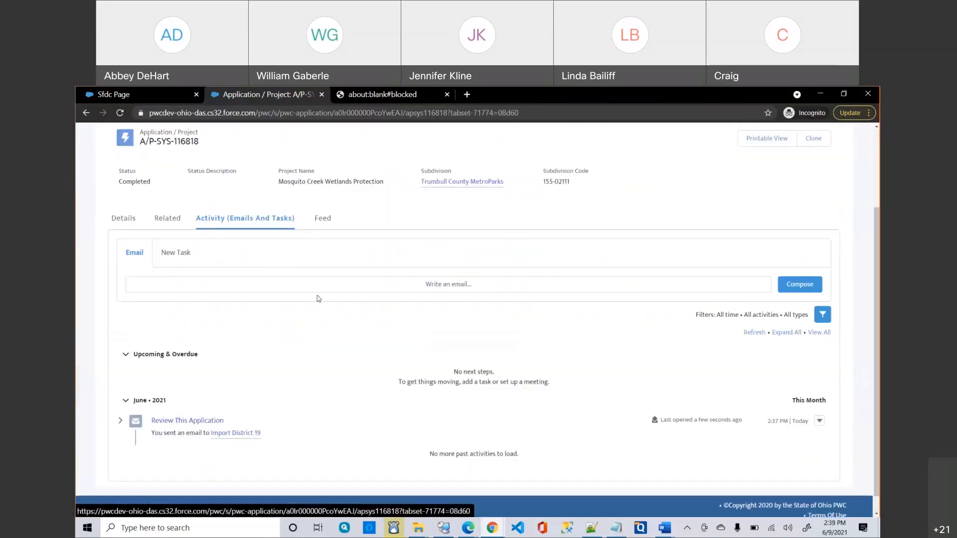
click(172, 262)
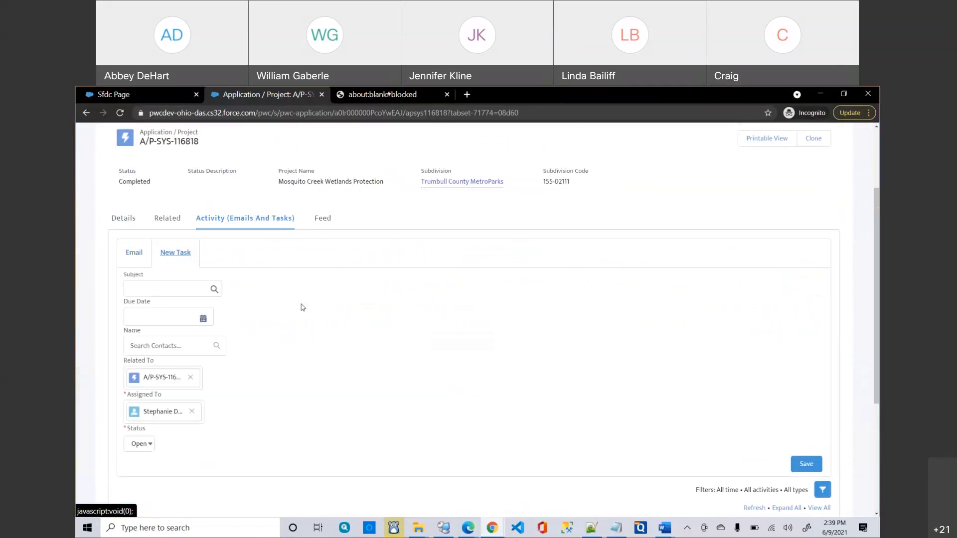
Save a new task with subject 'Must have the project map' and due date 6/24/2021.
scroll(398, 349, down, 1)
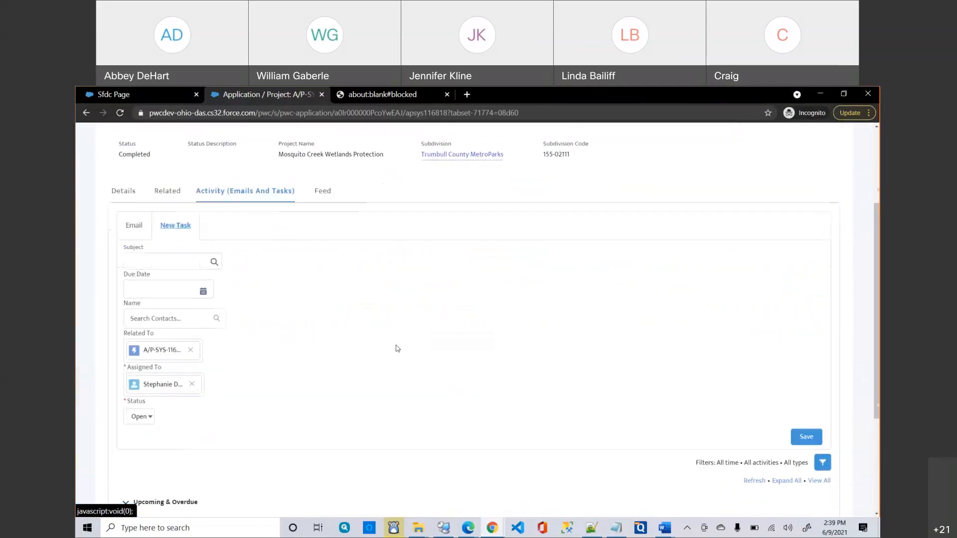
scroll(397, 349, up, 2)
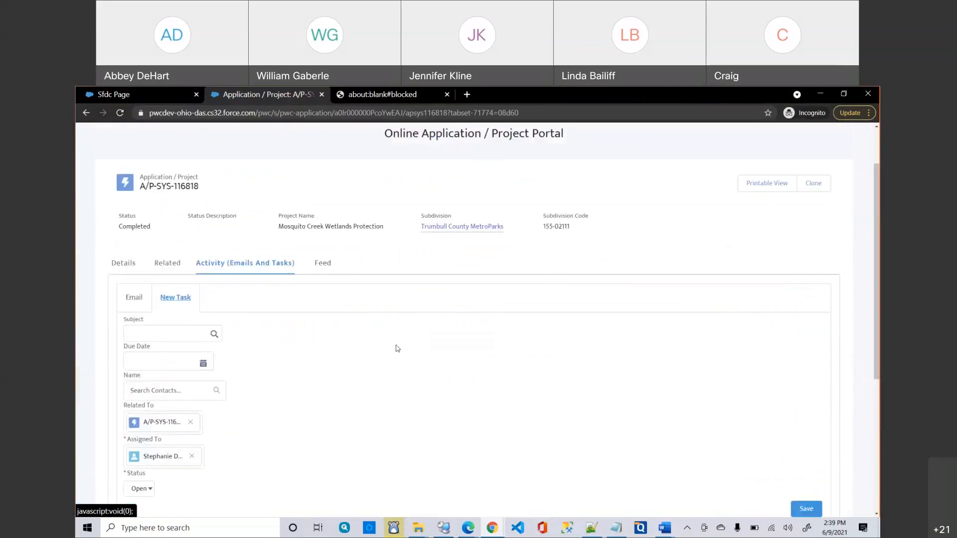
scroll(398, 348, down, 1)
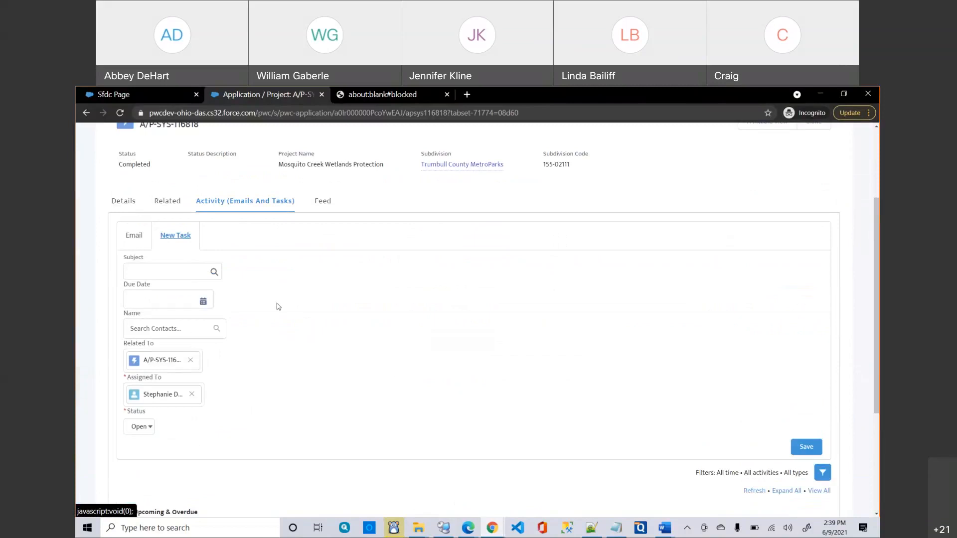
click(204, 302)
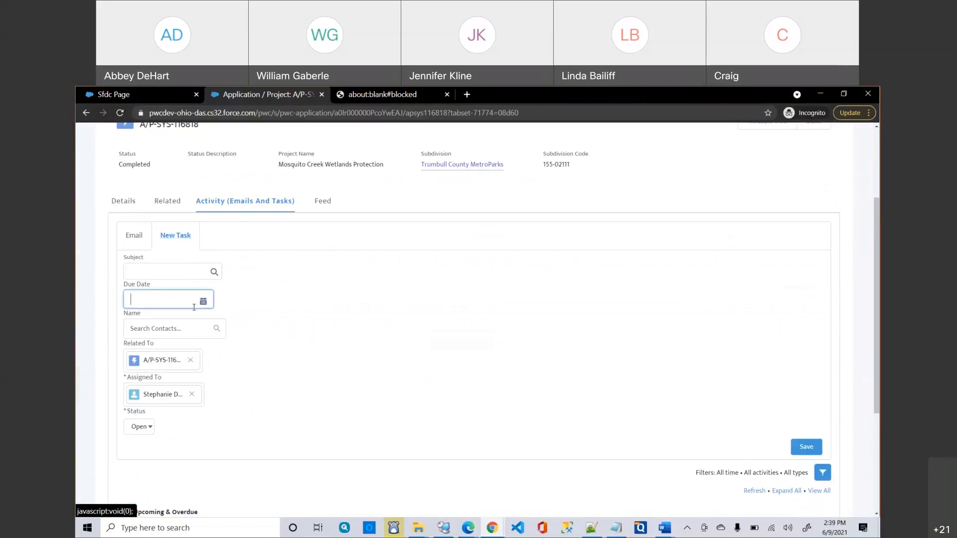
click(220, 421)
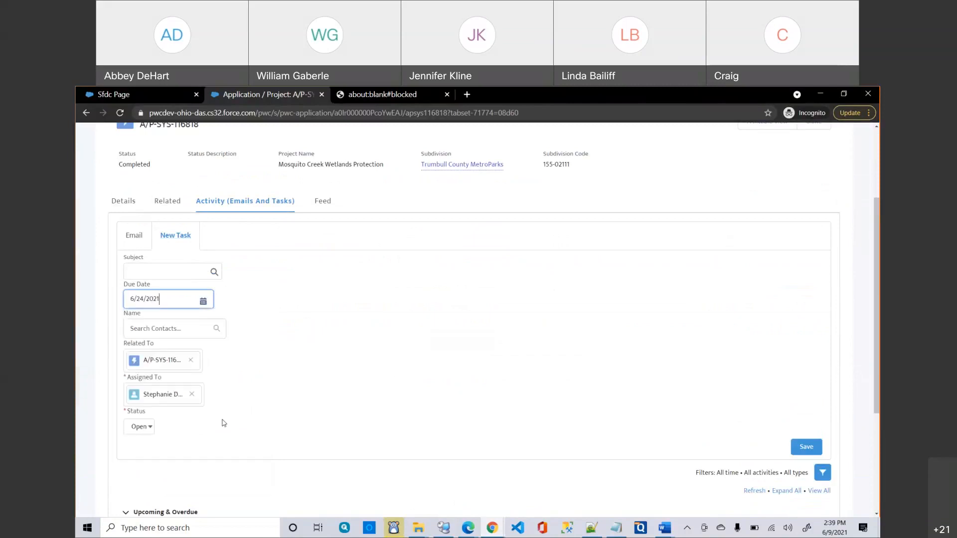
click(169, 273)
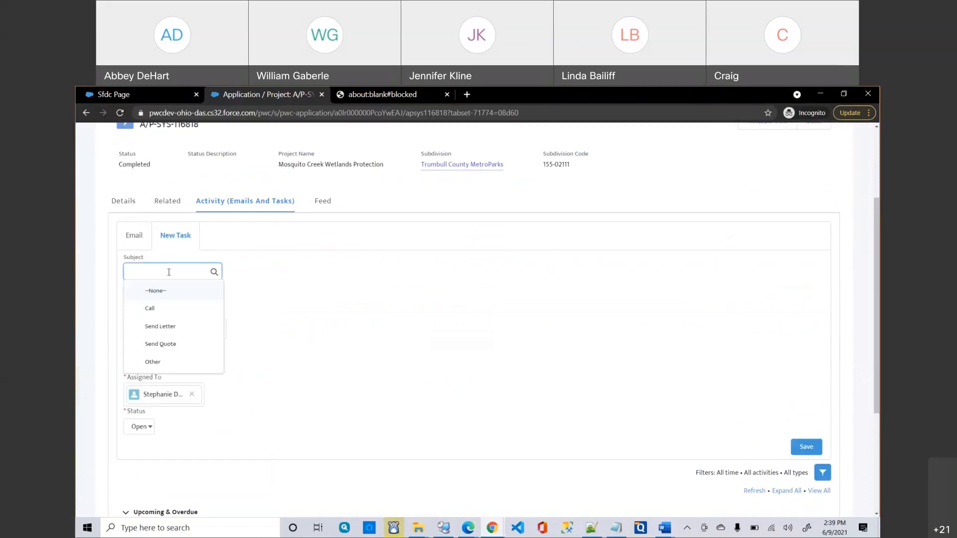
text(Must have the proec)
key(BackSpace)
key(BackSpace)
text(ct)
key(BackSpace)
key(BackSpace)
key(BackSpace)
text(ject map)
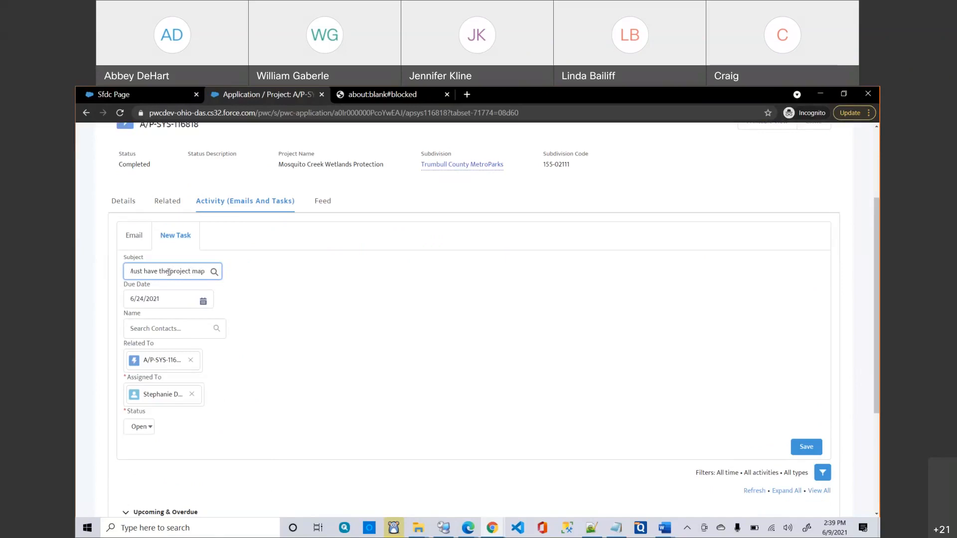
click(807, 448)
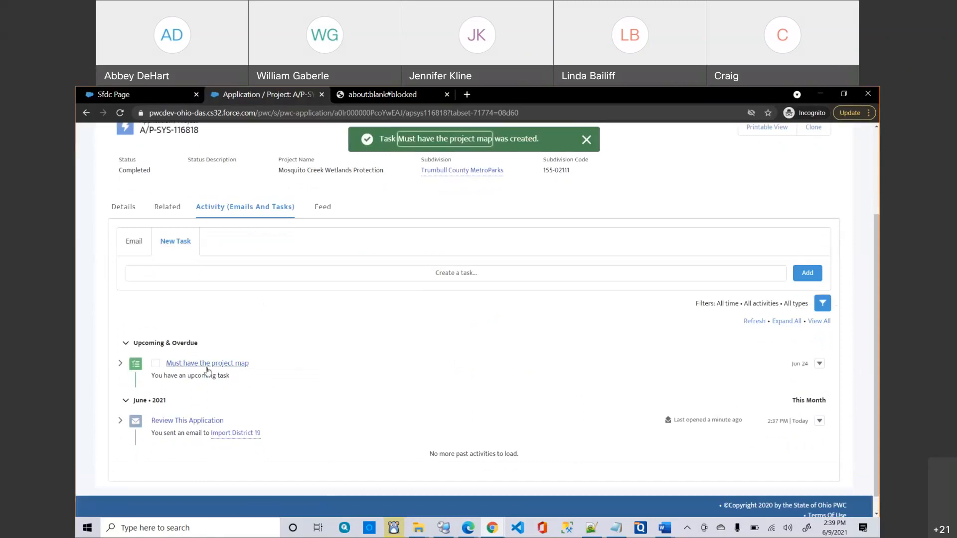
Change the 'Must have the project map' task's status to Completed, then return to A/P-SYS-116818.
click(206, 368)
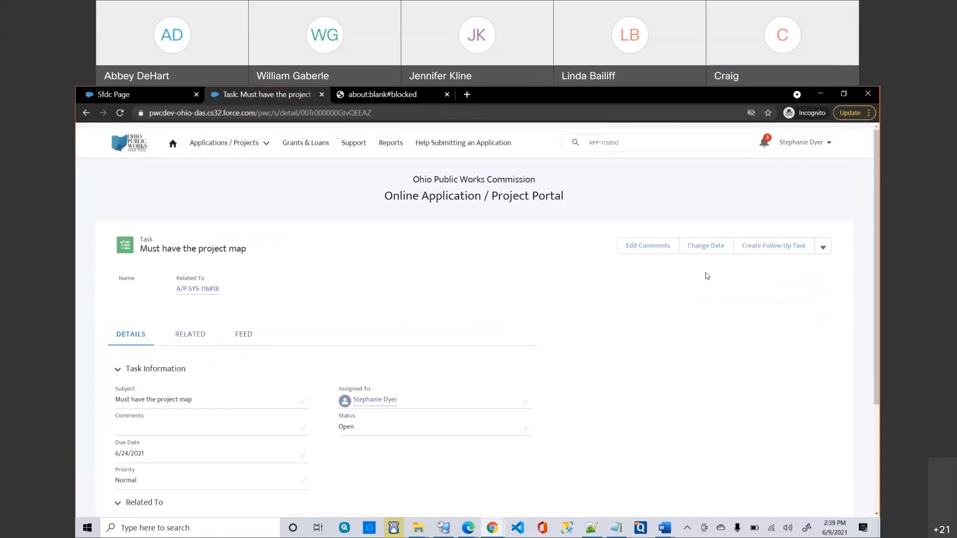
click(824, 253)
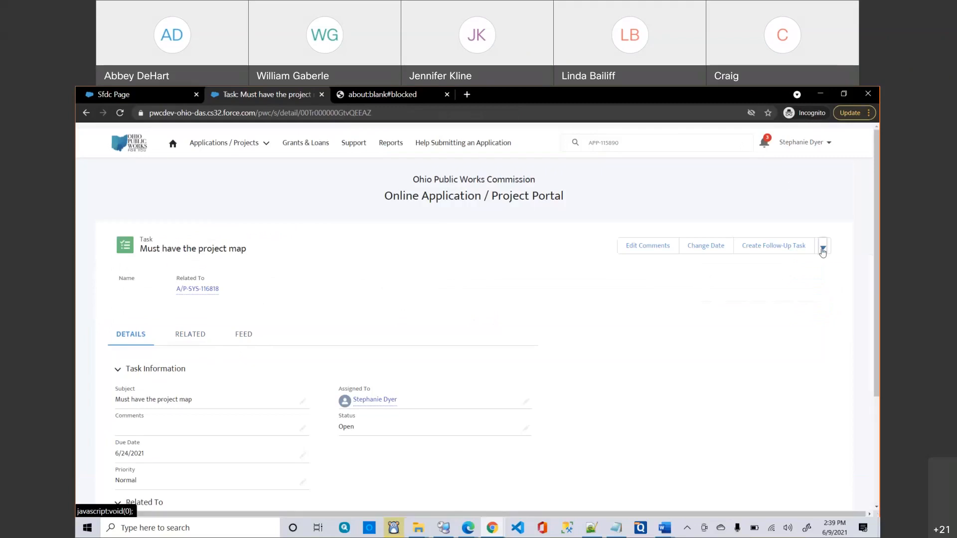
scroll(772, 298, down, 1)
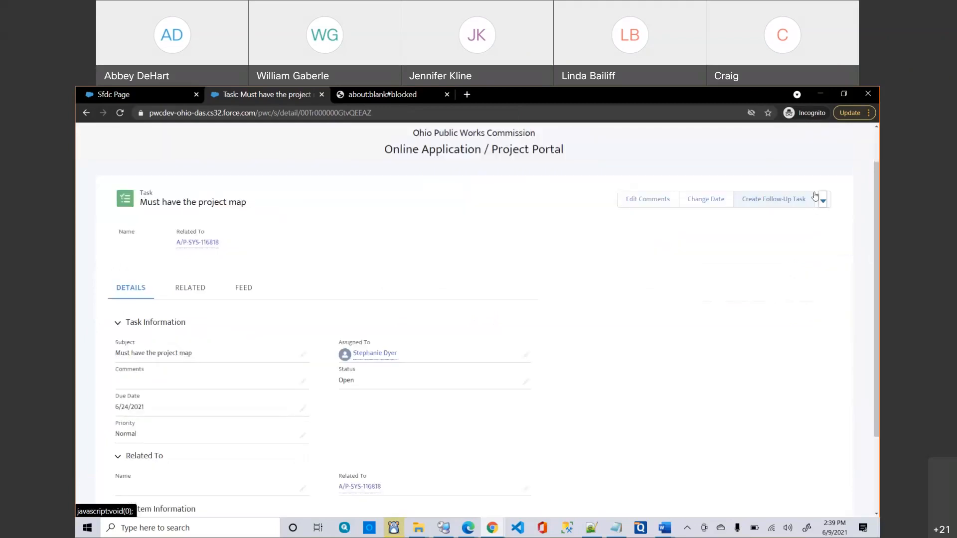
click(824, 202)
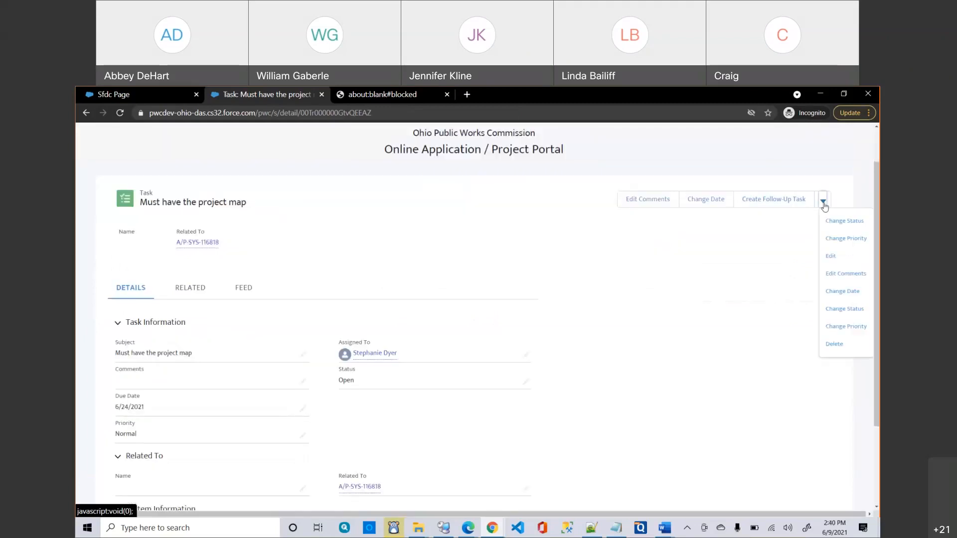
click(835, 220)
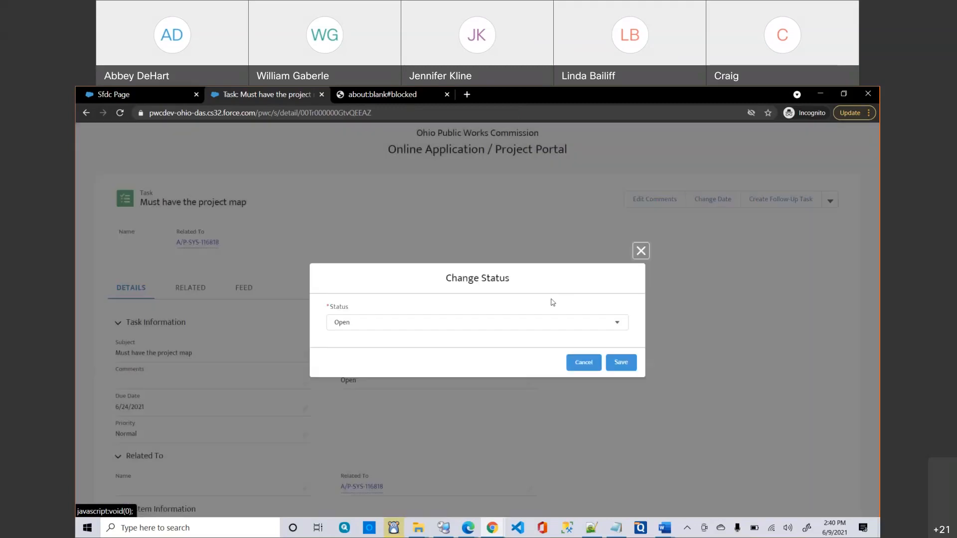
click(491, 323)
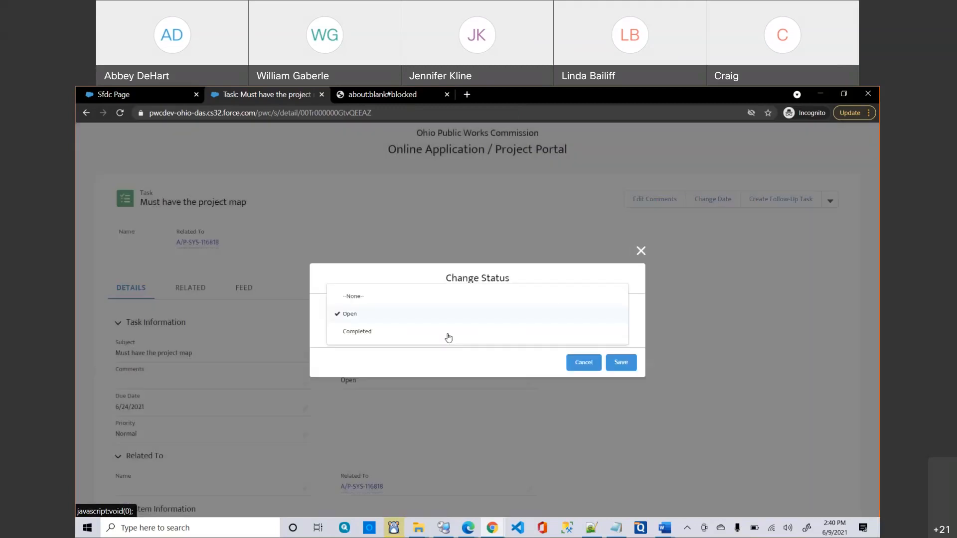
click(357, 332)
click(621, 362)
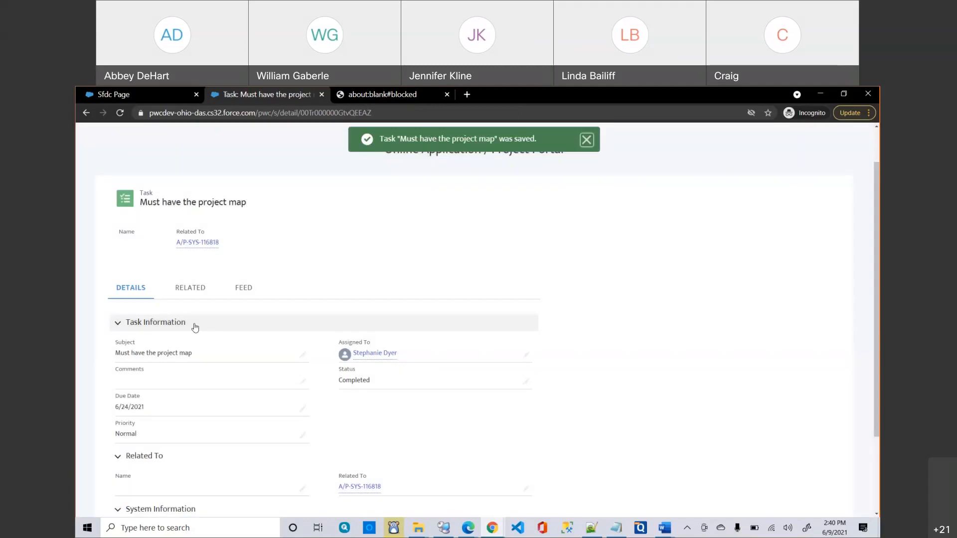
click(197, 242)
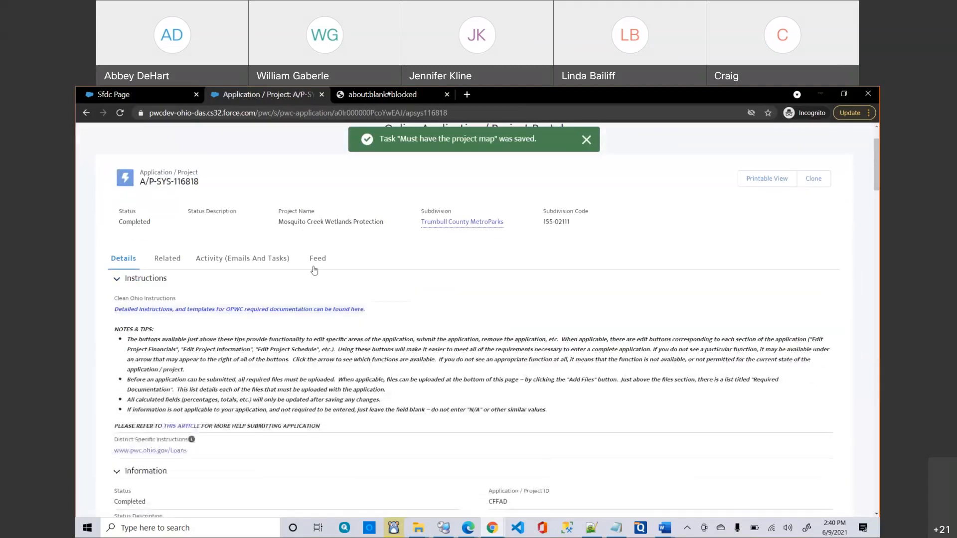
In the feed, reply to the 'Must have the project map' task with 'Thank you, but this is not quite what we needed.'.
click(316, 263)
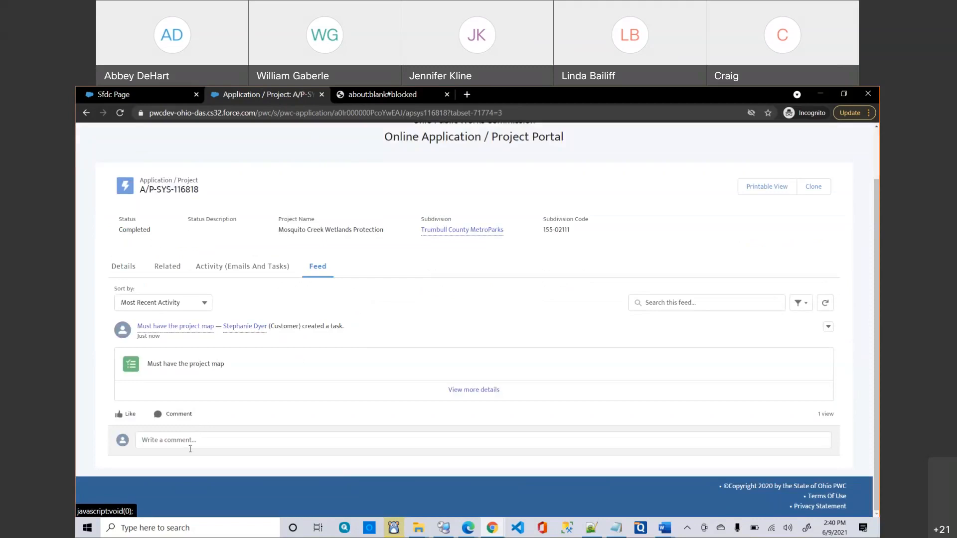
mouse_move(180, 329)
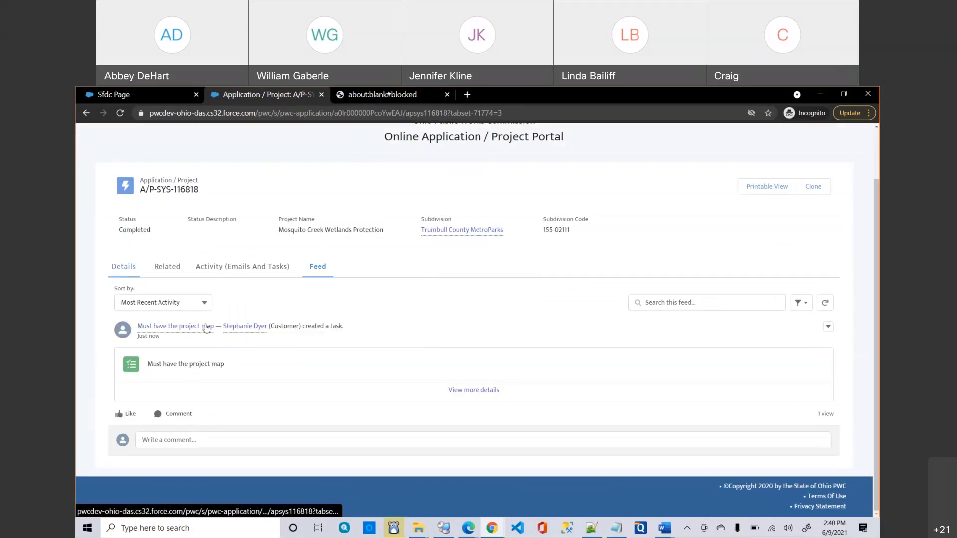
click(191, 439)
right_click(193, 441)
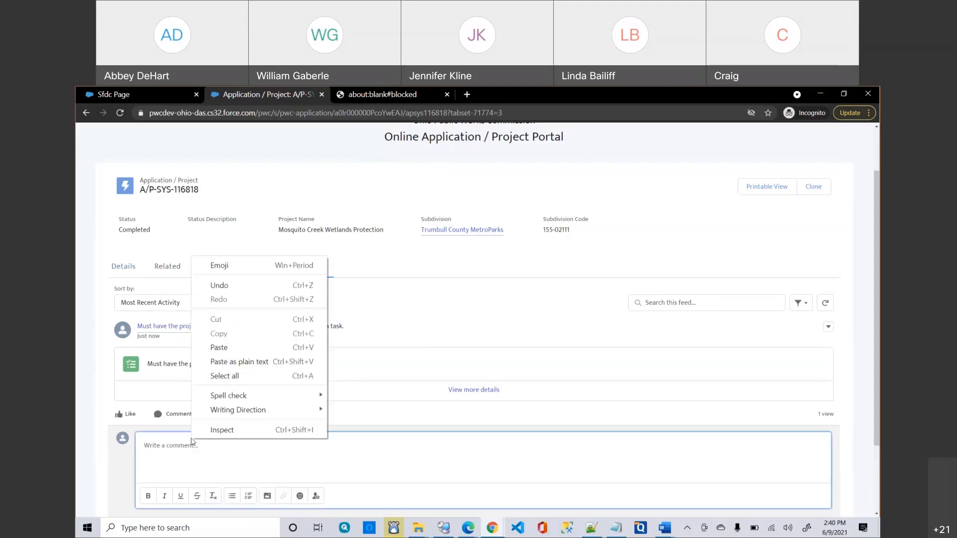
click(183, 473)
text(Tha)
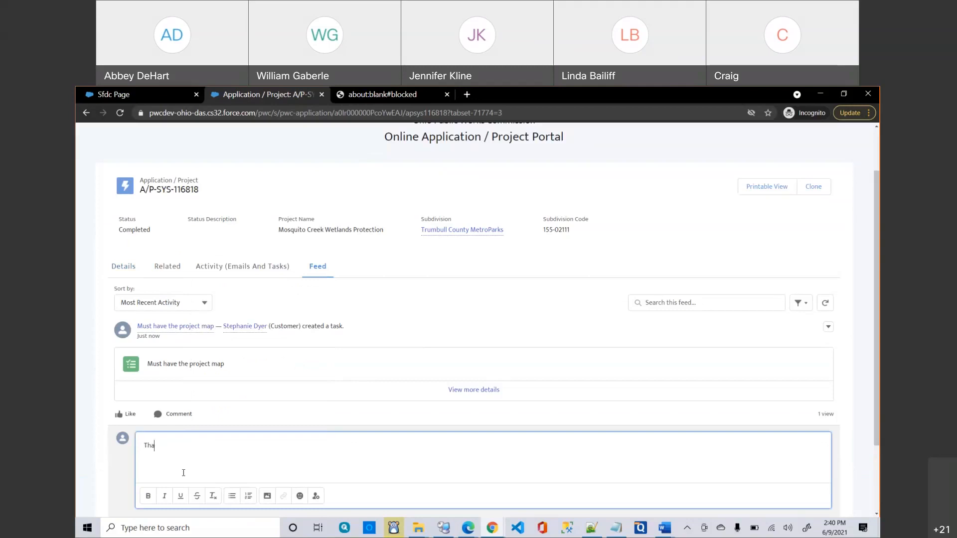
text(nk you, but this is not quite what we needed.)
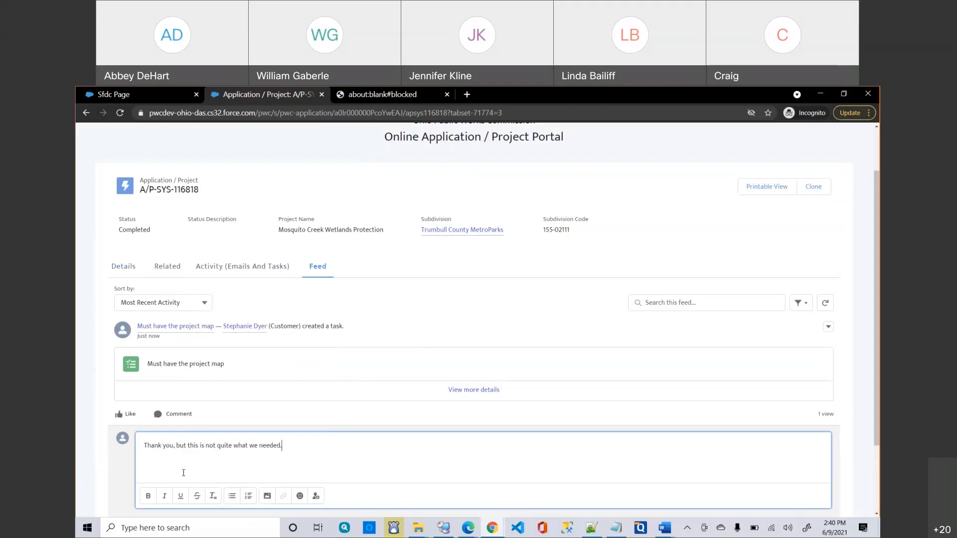
scroll(398, 439, down, 2)
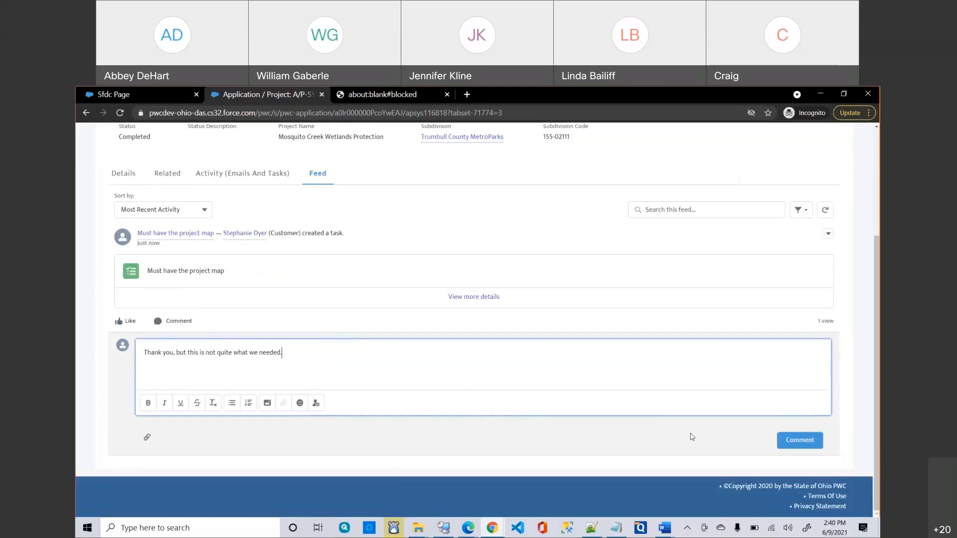
click(792, 441)
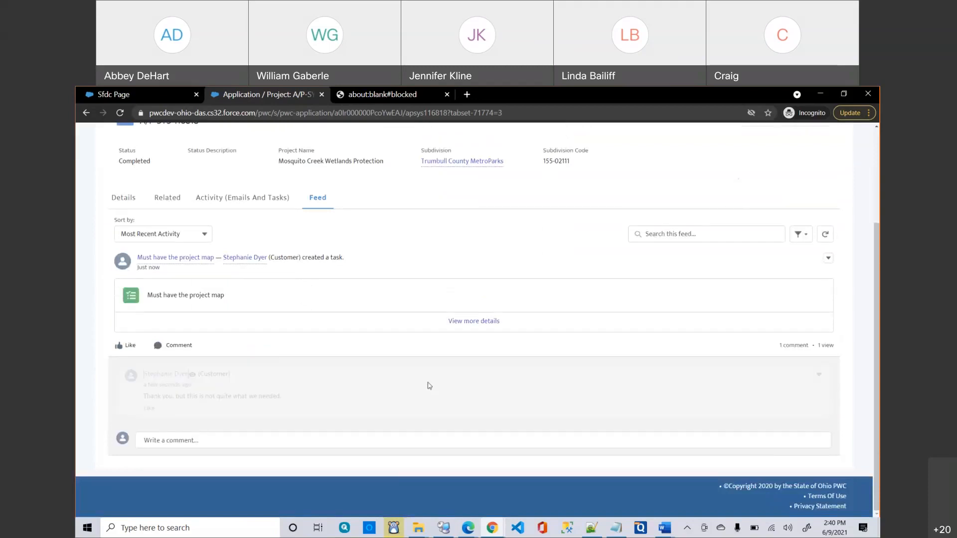
Reload application A/P-SYS-116818 and confirm the project map comment still shows in its feed.
click(117, 203)
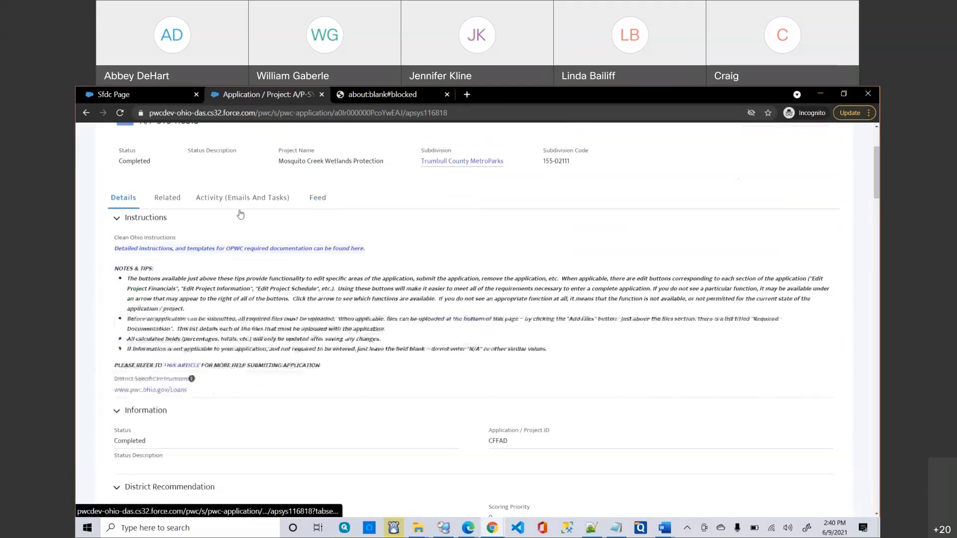
click(278, 112)
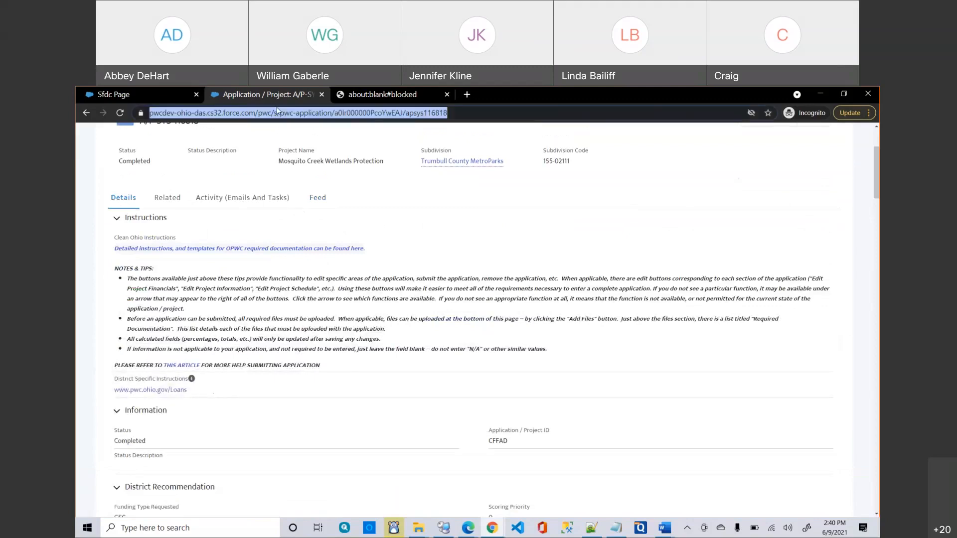
key(Return)
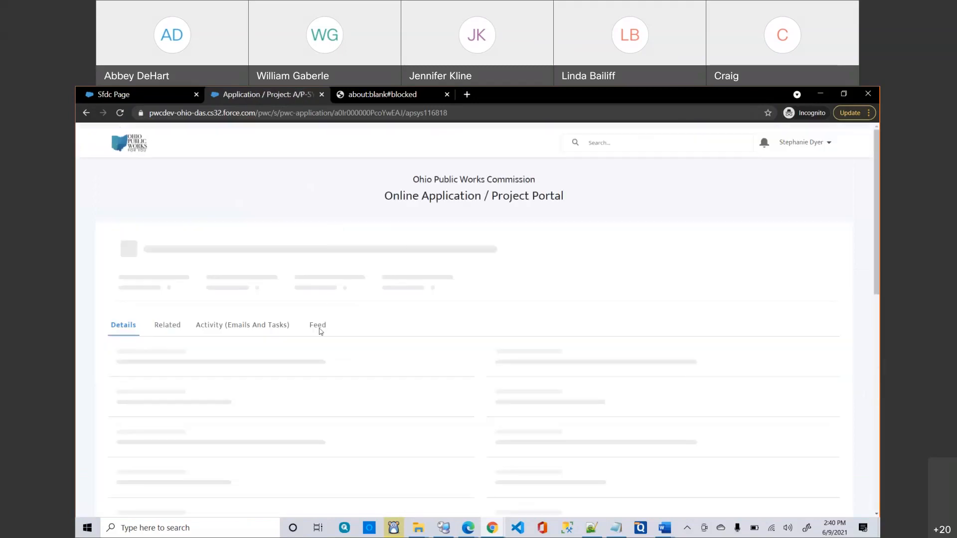
click(319, 329)
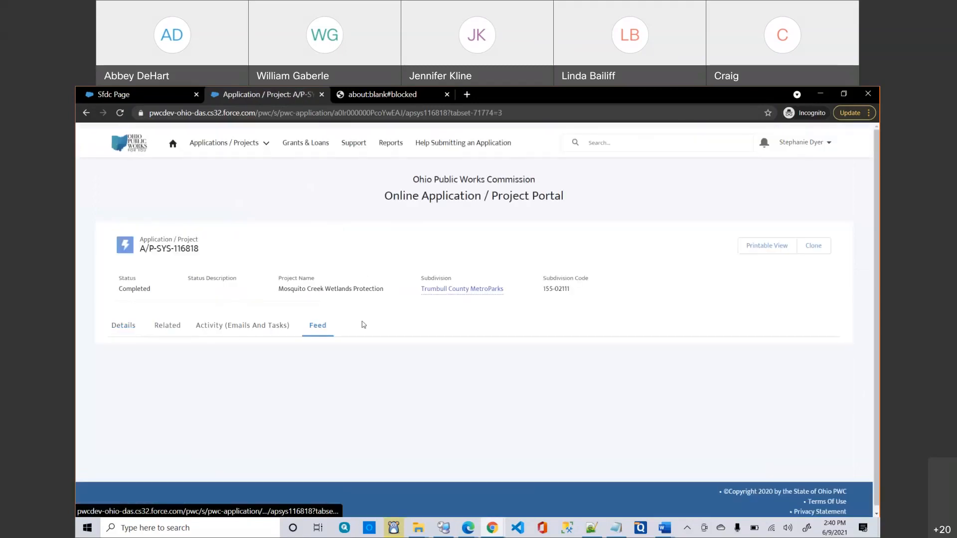
scroll(364, 325, down, 1)
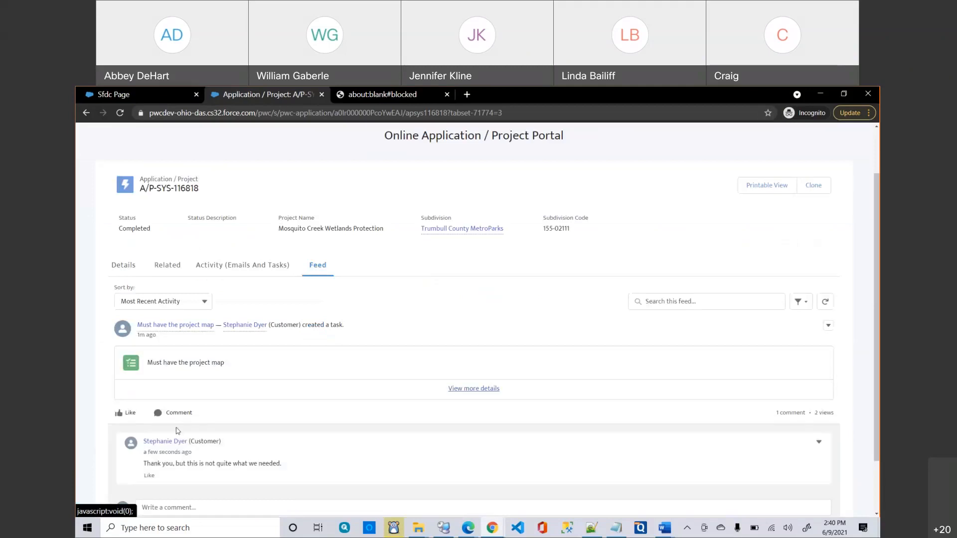
Scroll A/P-SYS-116818's Details down to the empty Parcels list, then back toward the top.
click(132, 266)
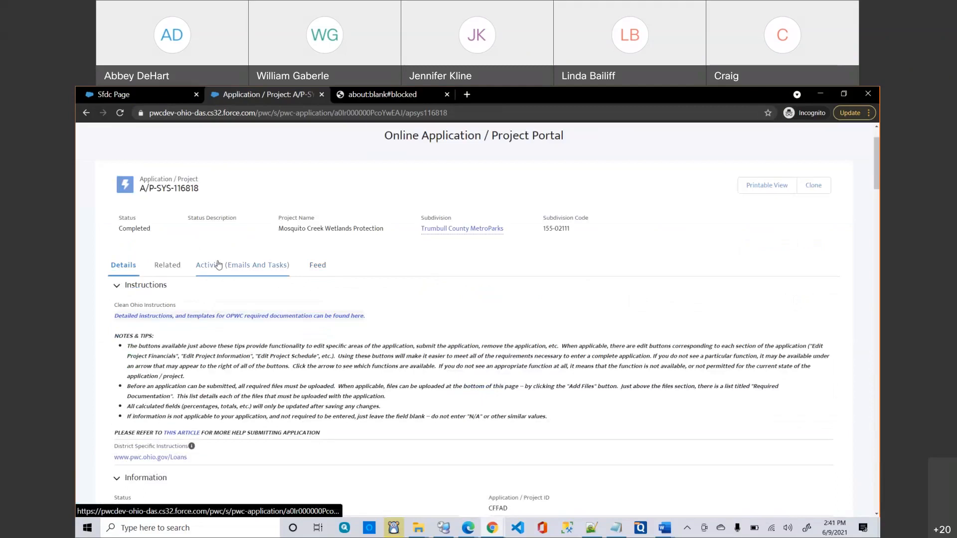
scroll(248, 304, down, 15)
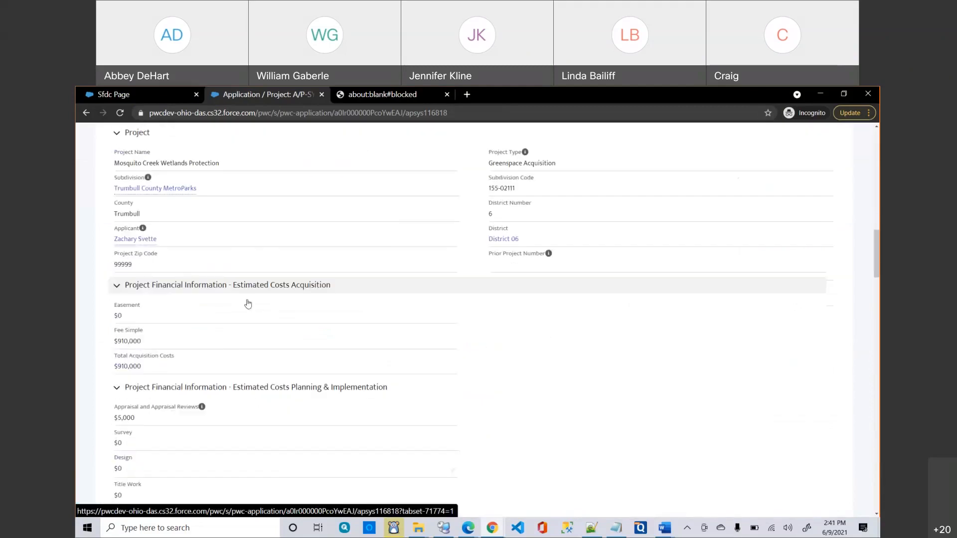
scroll(249, 304, down, 5)
scroll(248, 303, down, 10)
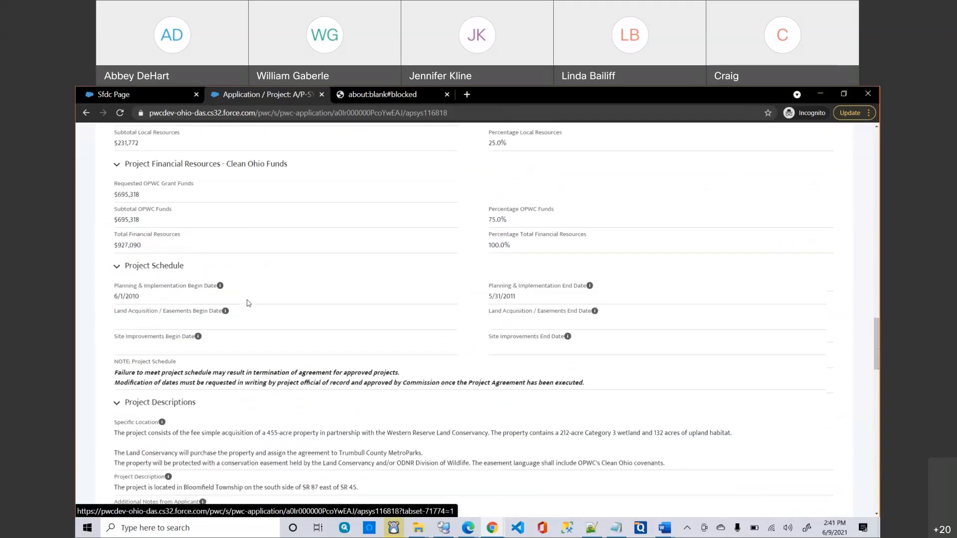
scroll(248, 304, down, 3)
scroll(248, 303, down, 1)
mouse_move(203, 318)
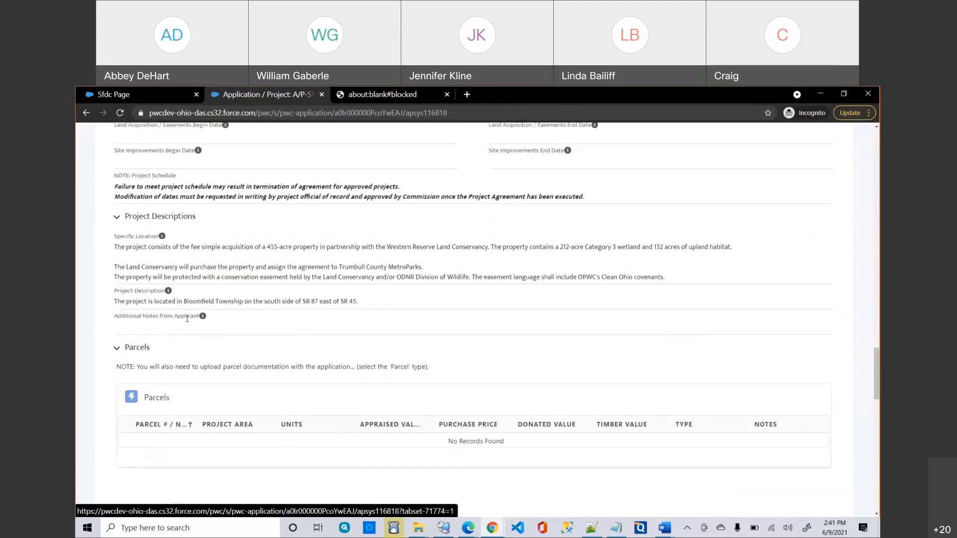
scroll(237, 324, down, 1)
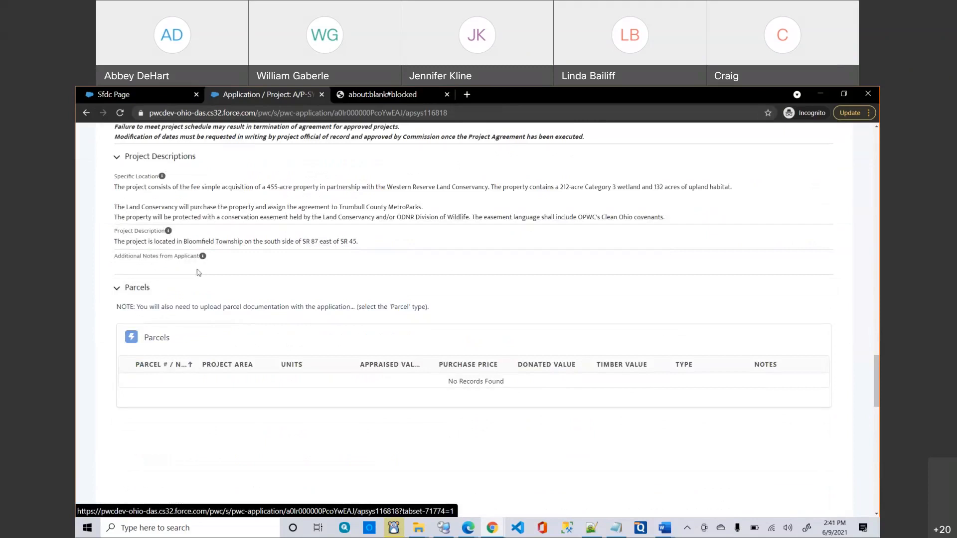
scroll(199, 274, up, 10)
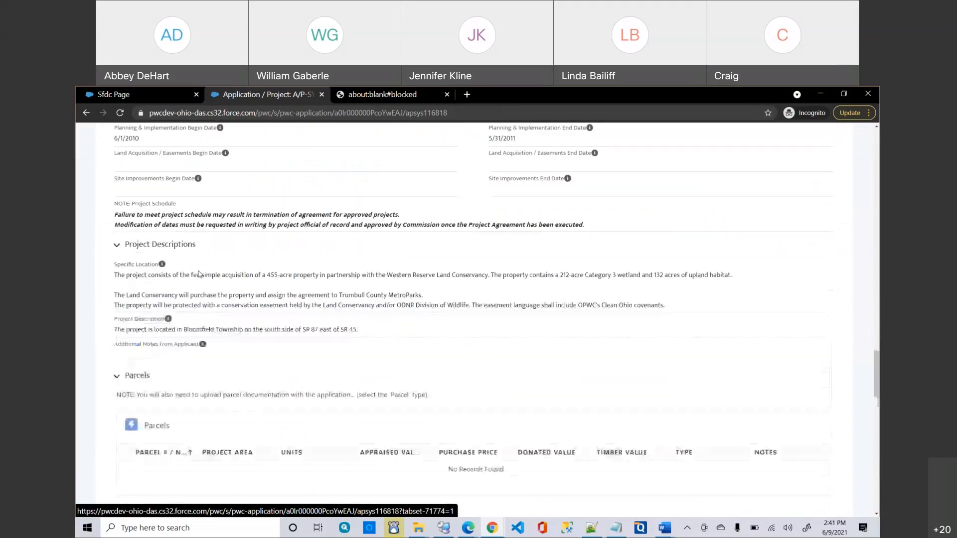
scroll(199, 274, up, 15)
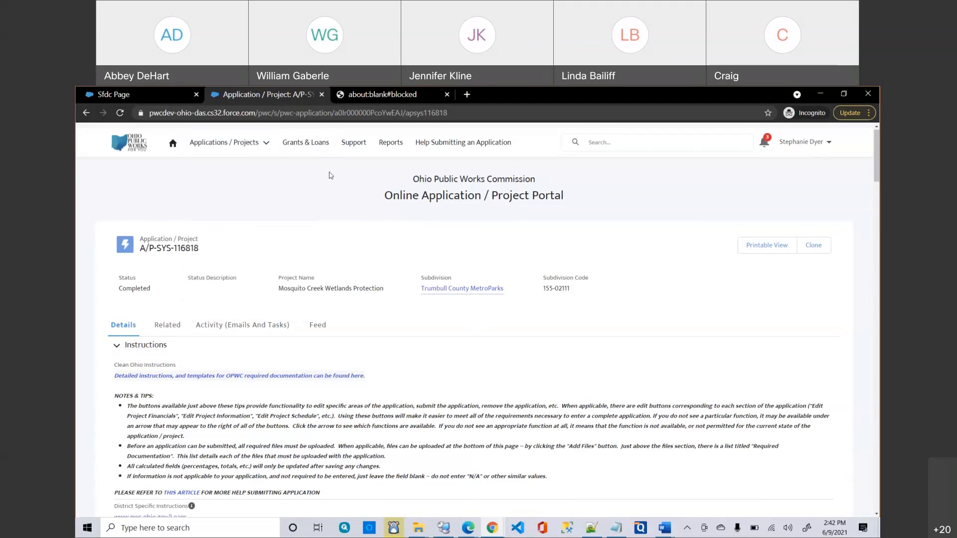
Go to the Project Slates list and open the 6 GSC 15 slate record.
click(237, 151)
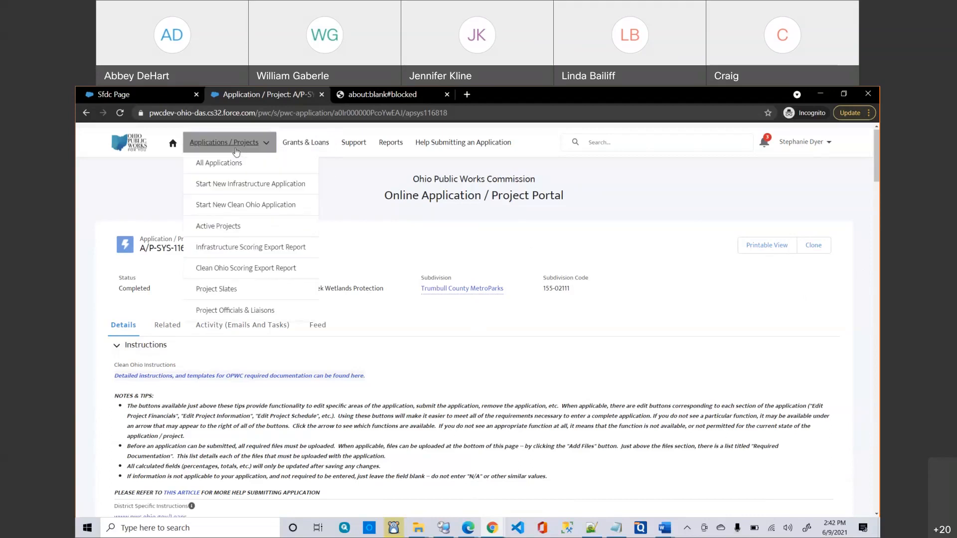
click(222, 289)
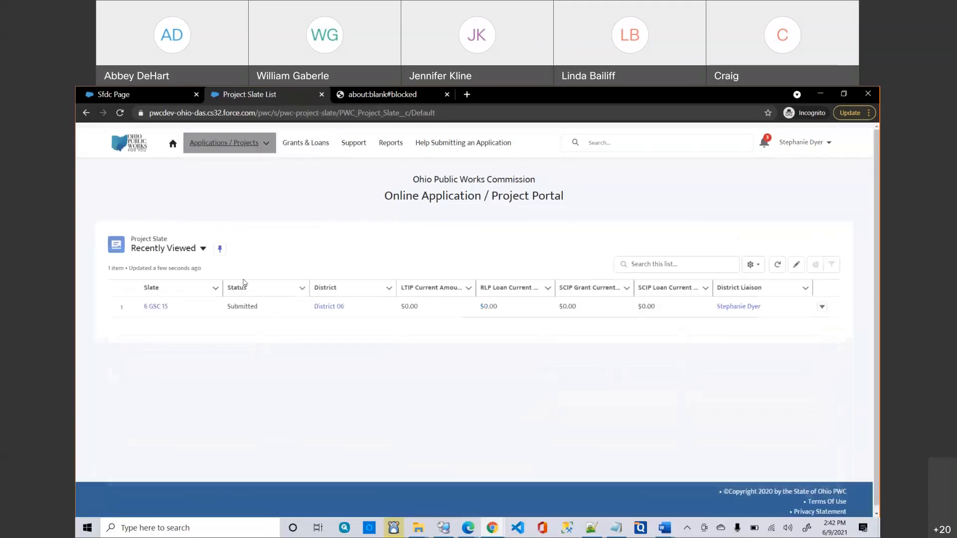
click(166, 315)
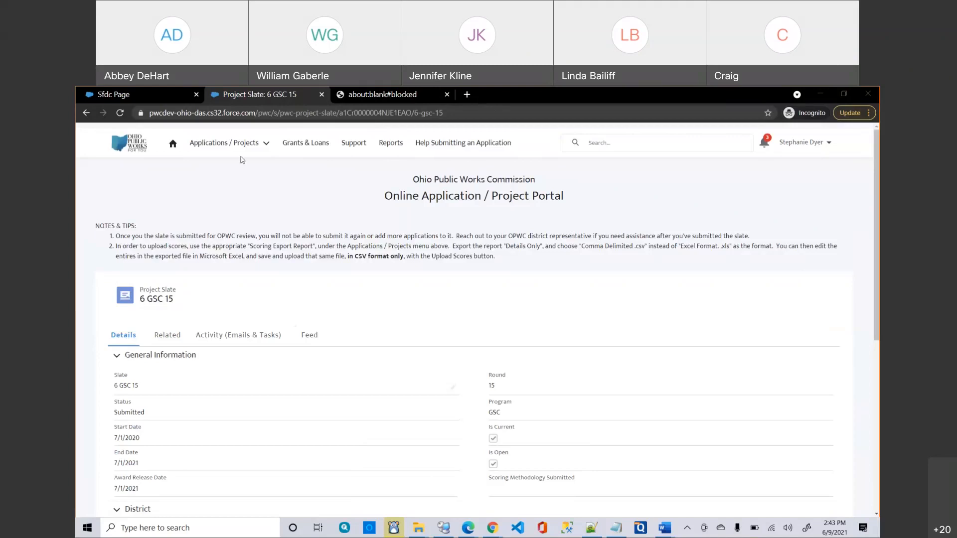
Open the Applications / Projects list and switch its list view to Approved.
click(209, 145)
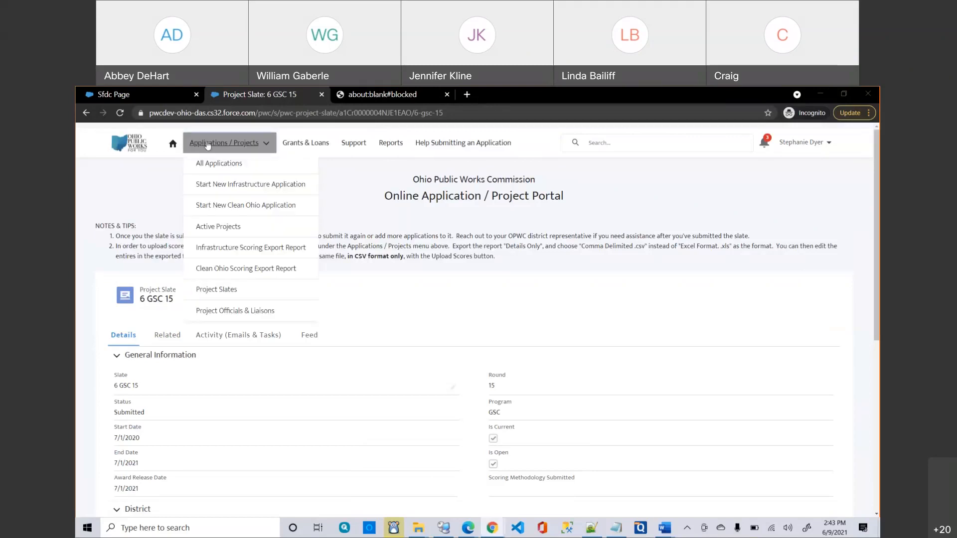
click(210, 162)
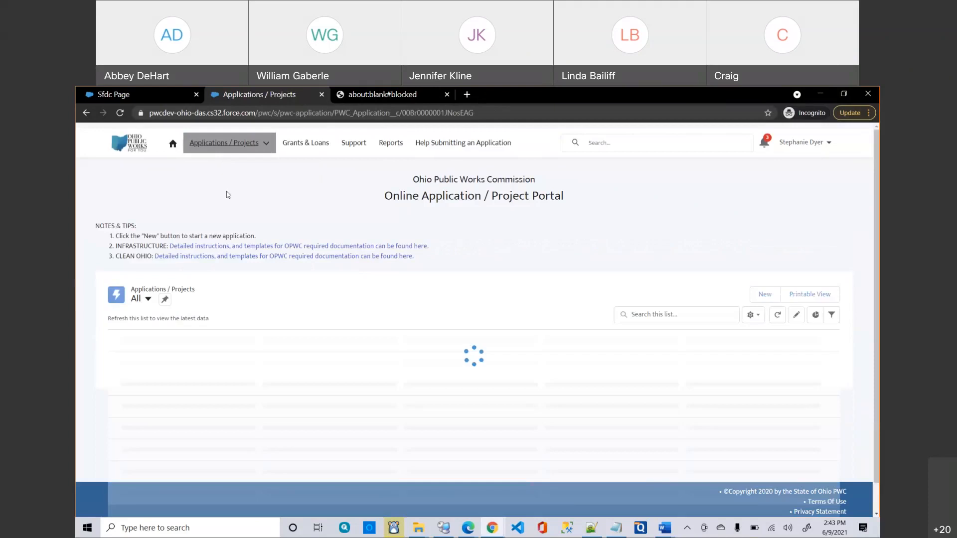
click(142, 298)
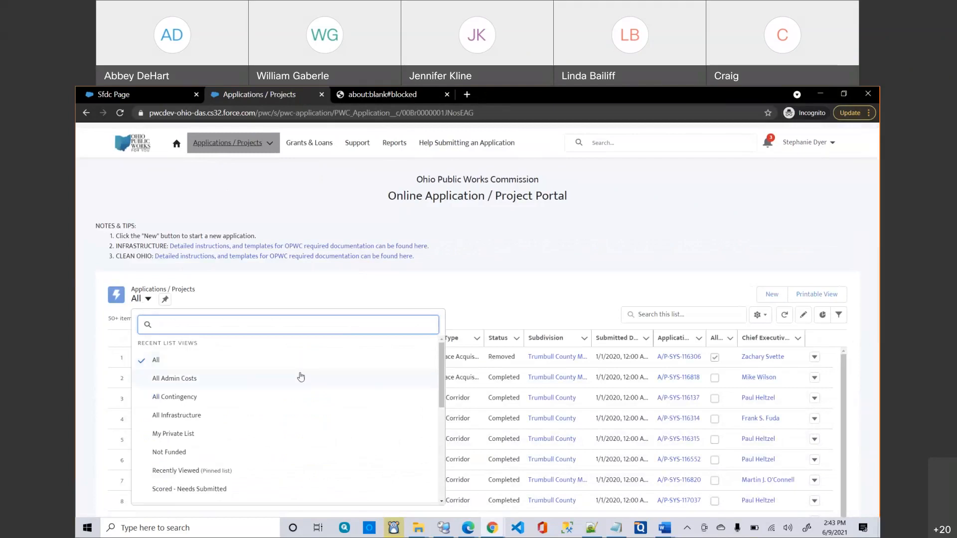
scroll(250, 371, down, 2)
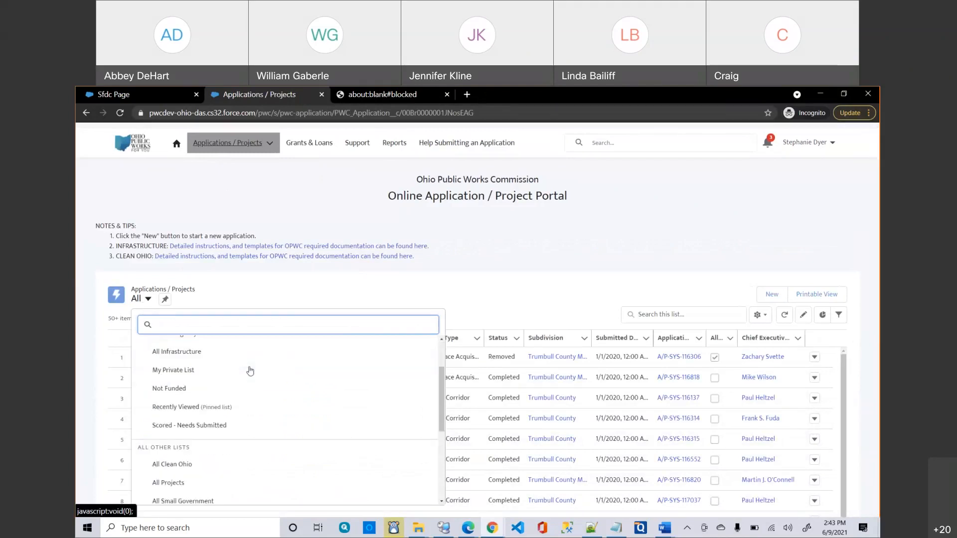
scroll(250, 371, down, 1)
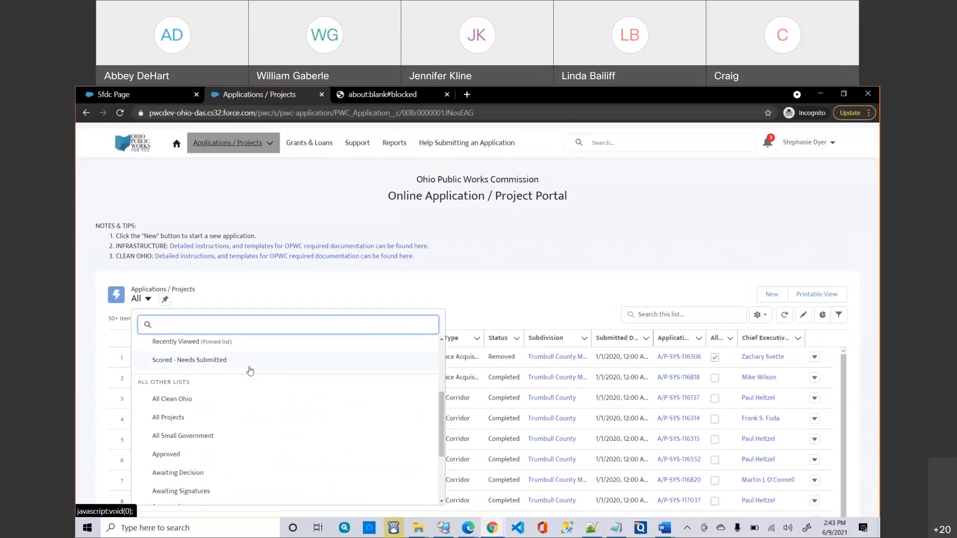
scroll(250, 371, down, 3)
scroll(250, 371, up, 1)
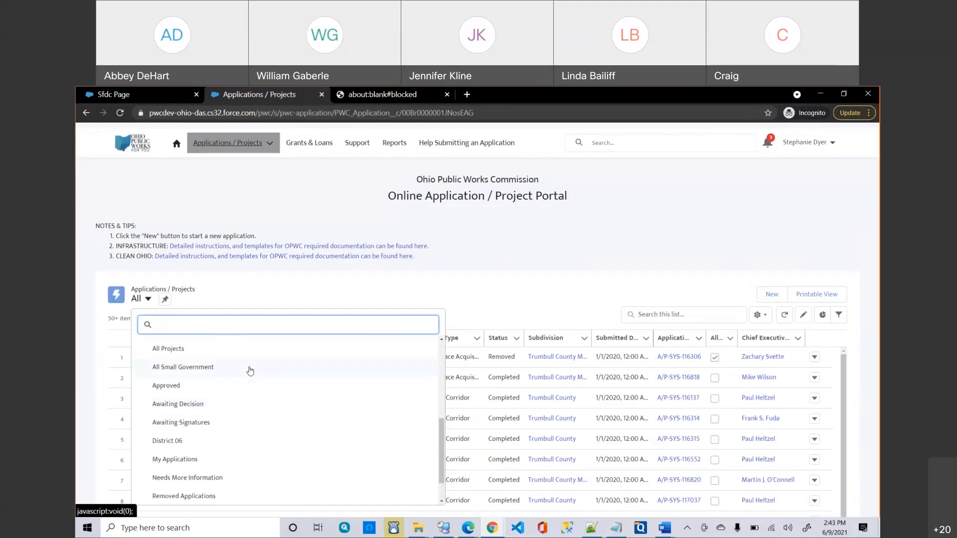
click(179, 388)
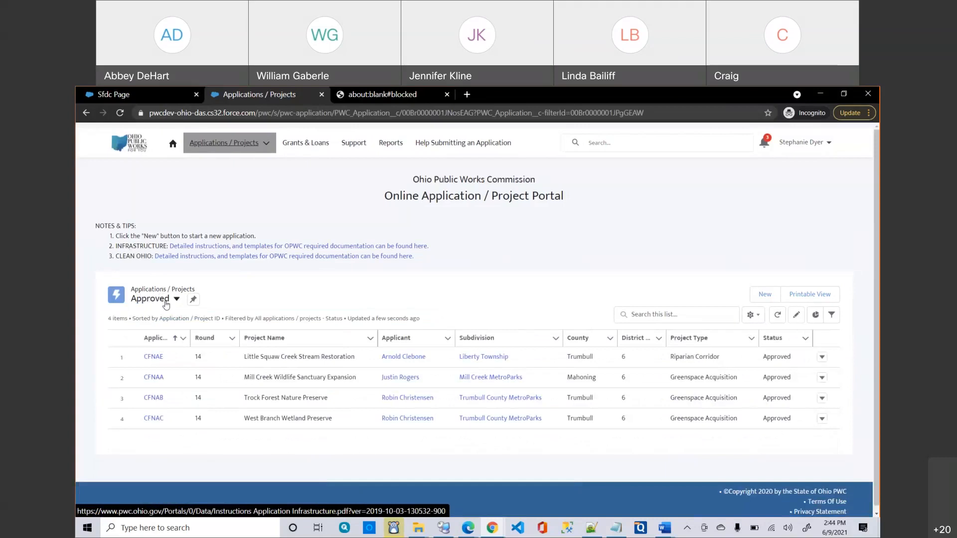
click(166, 302)
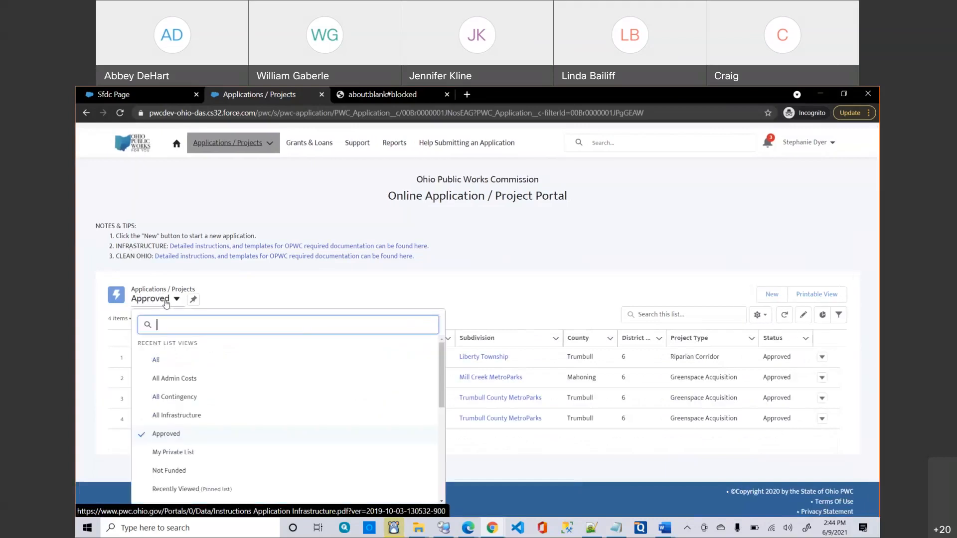
scroll(216, 389, down, 1)
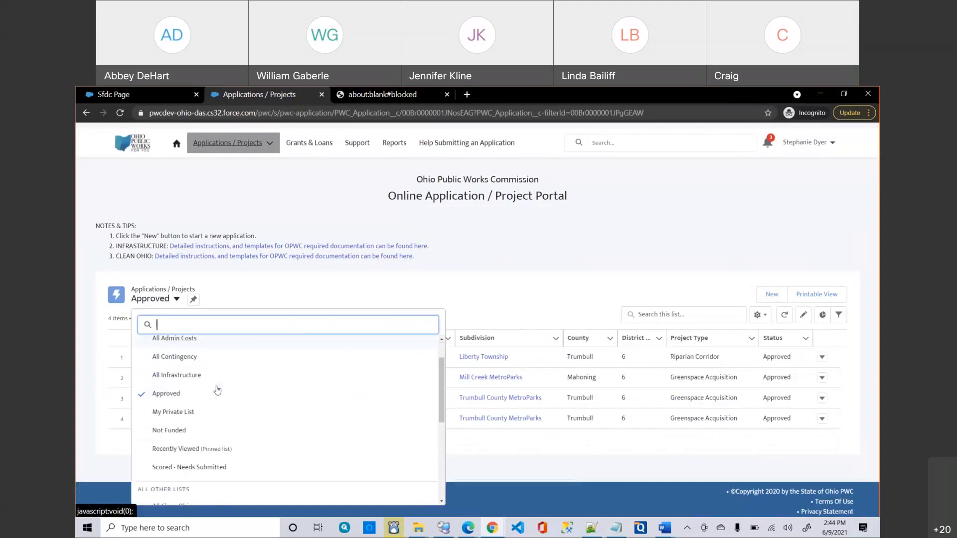
right_click(250, 292)
click(237, 288)
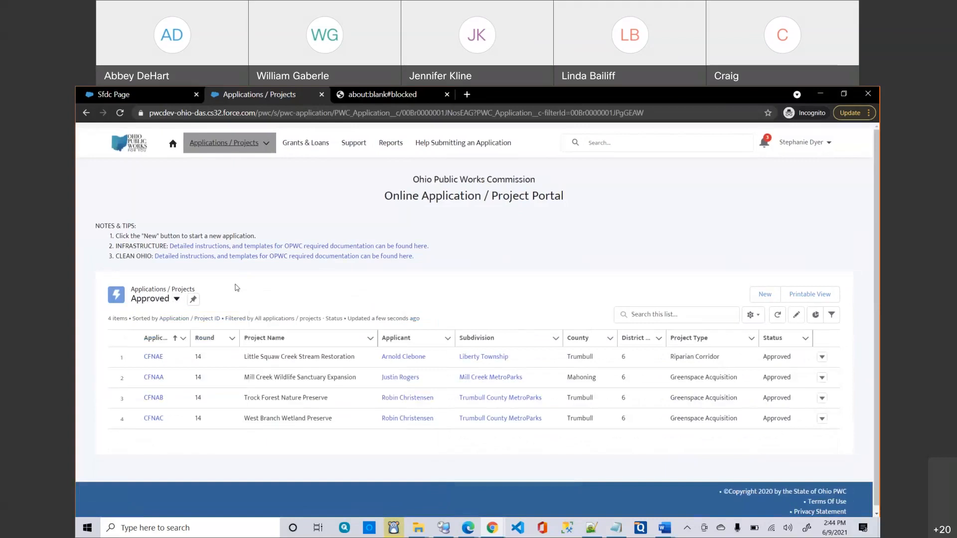
click(177, 298)
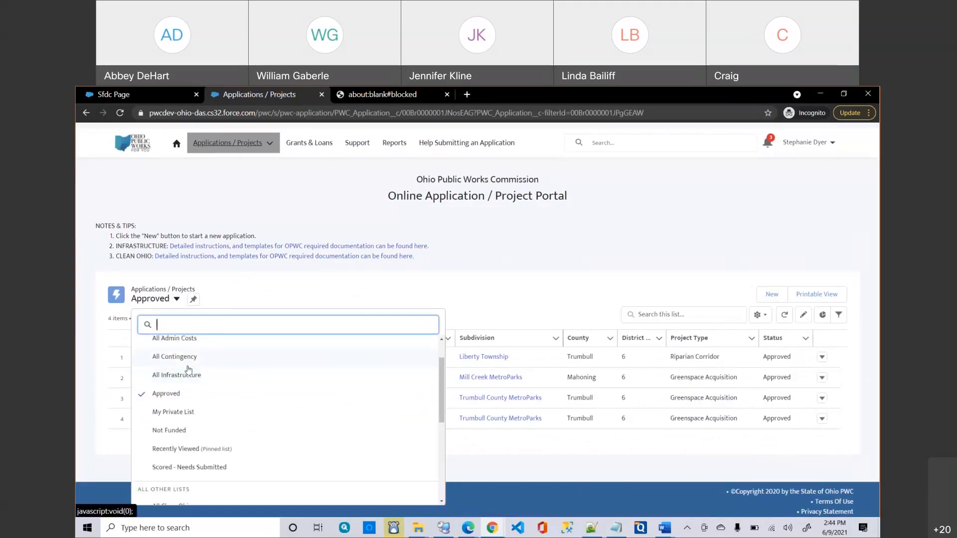
click(247, 292)
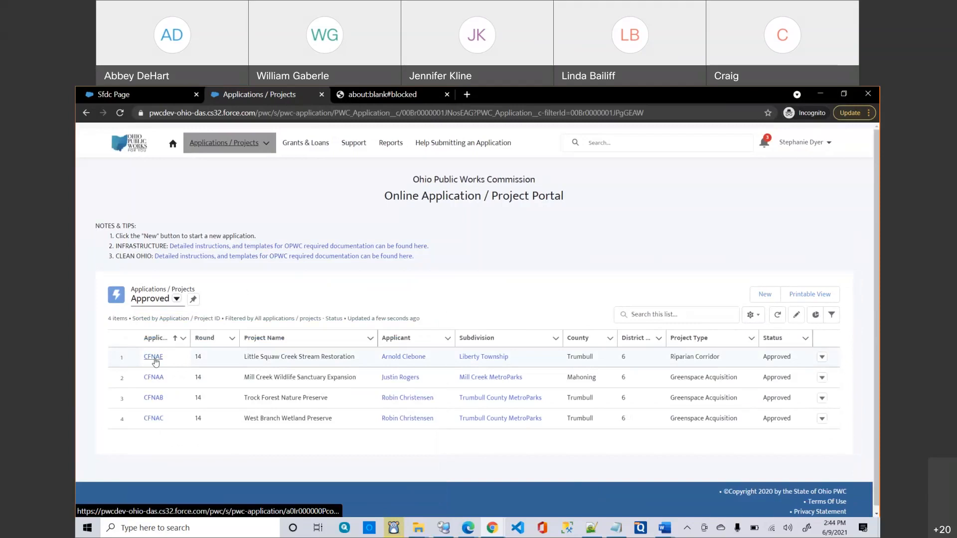
Open CFNAE (A/P-SYS-117032) in a new tab, view it, then return to the Approved list.
right_click(155, 361)
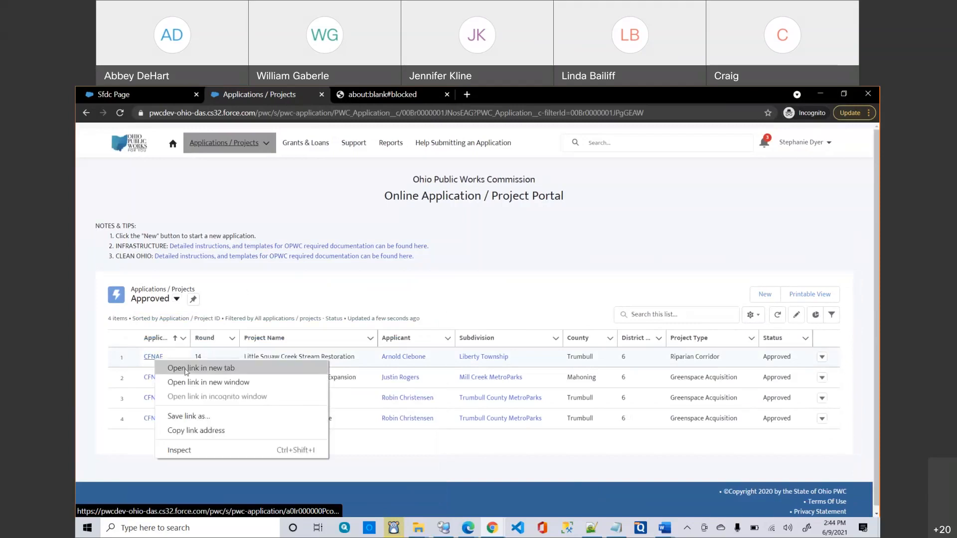
click(185, 370)
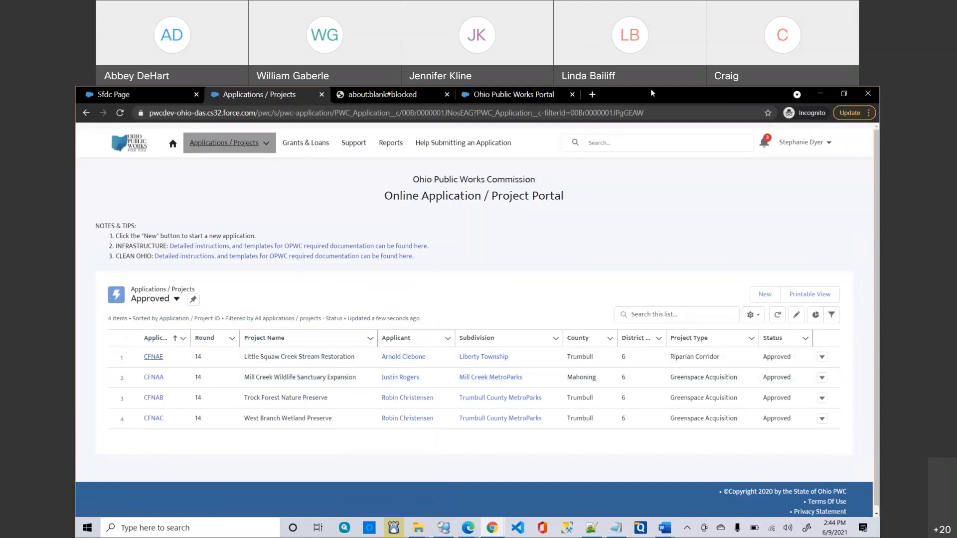
click(844, 94)
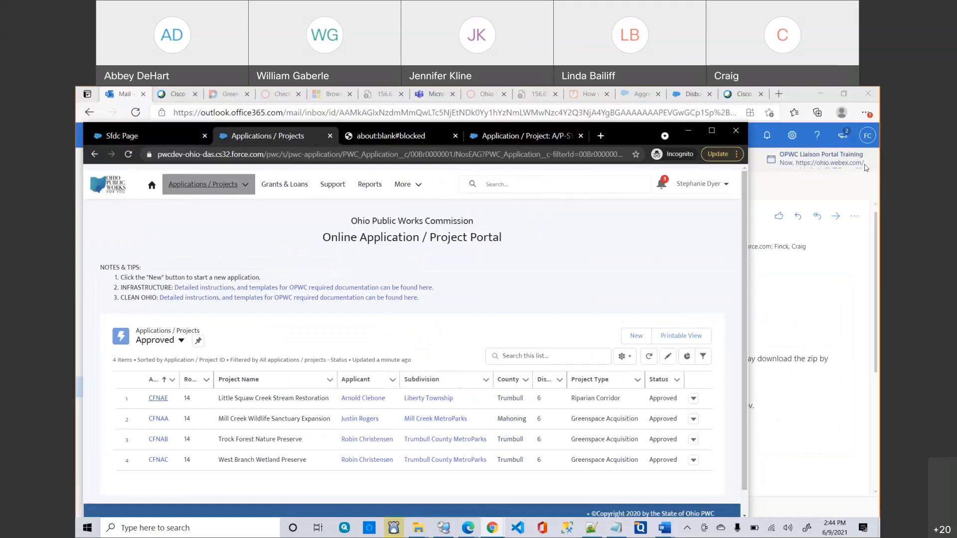
double_click(518, 134)
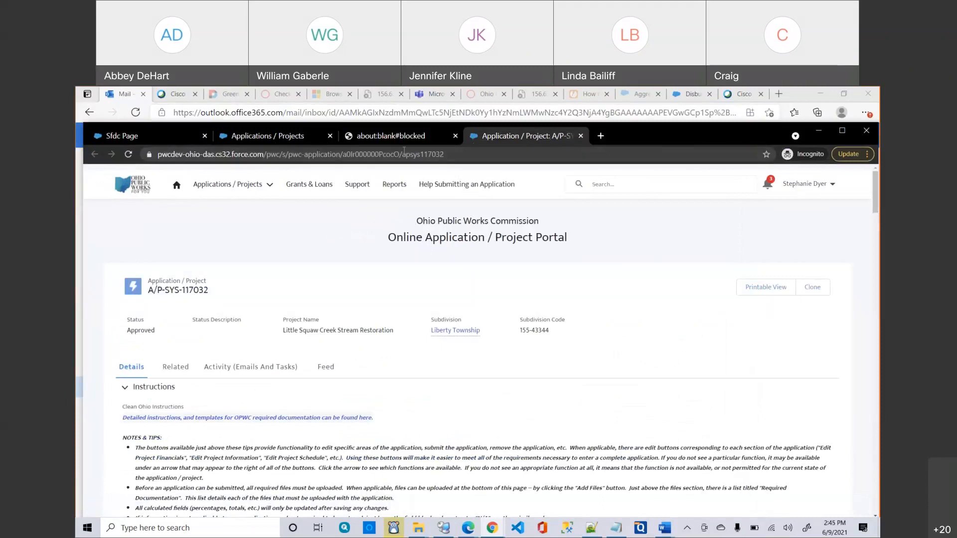
click(268, 135)
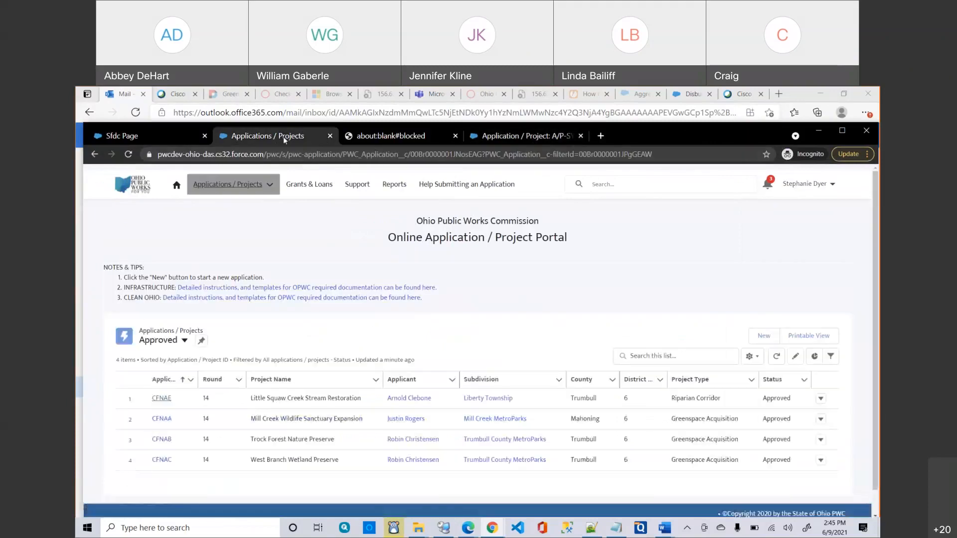
Open CFNAA (A/P-SYS-116127) in a new tab and close the about:blank#blocked tab.
scroll(165, 393, down, 1)
right_click(162, 393)
click(204, 400)
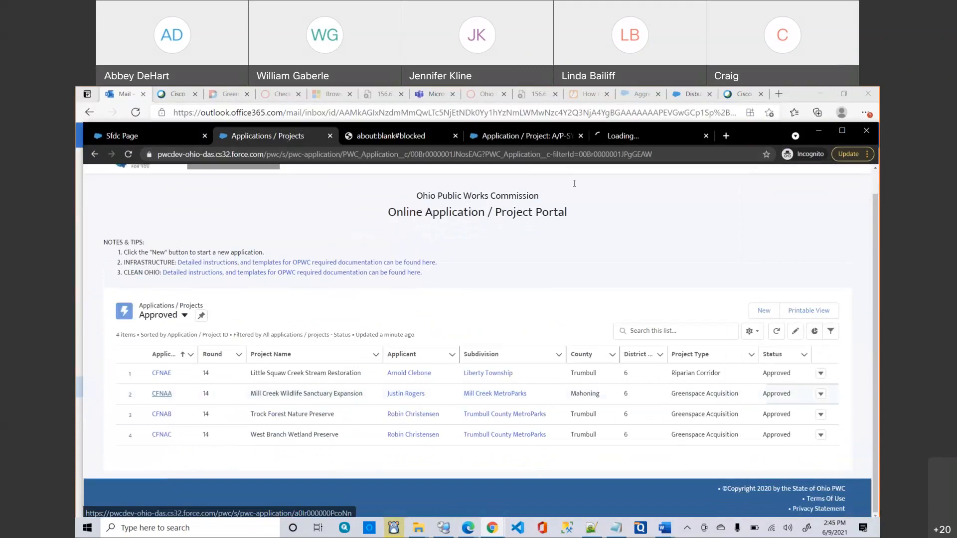
click(626, 136)
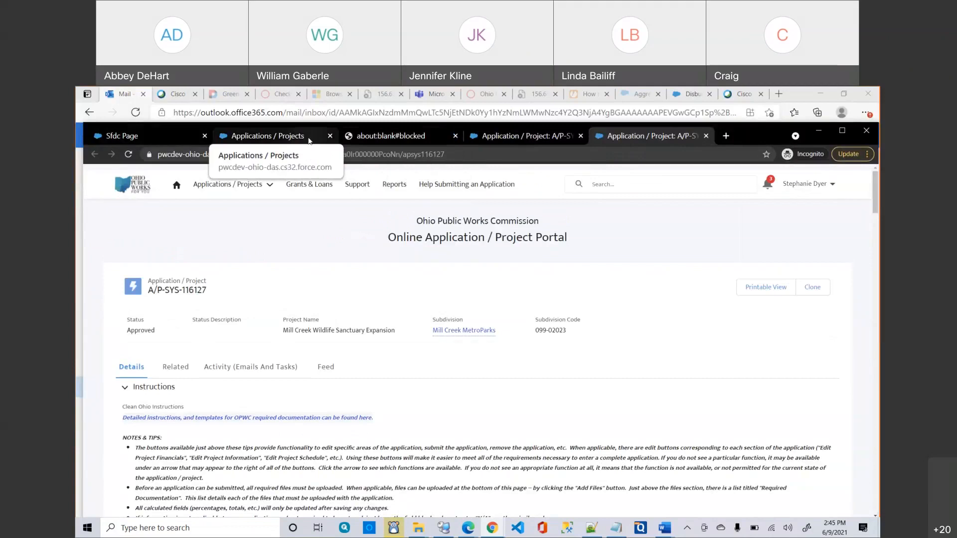
click(456, 136)
click(268, 136)
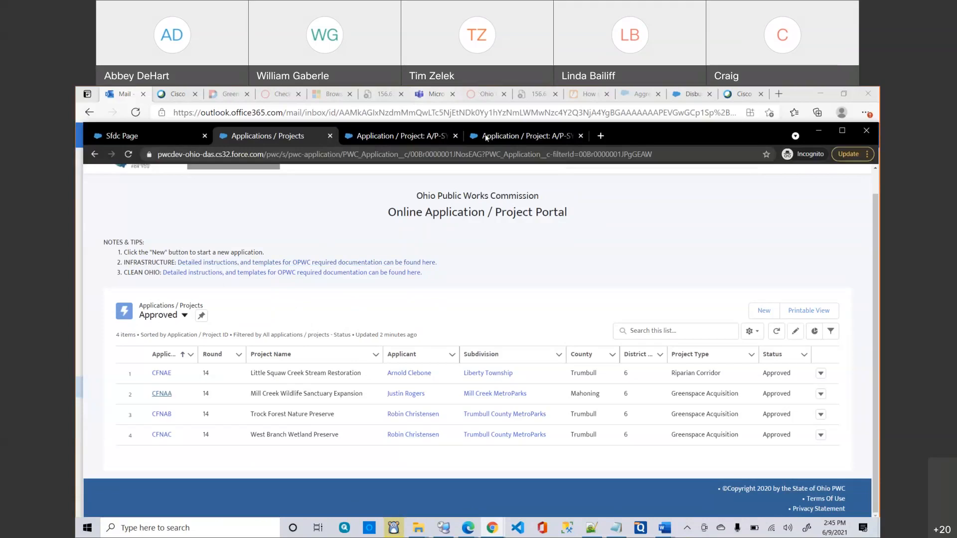
Maximize the Chrome window showing the four Round 14 Approved applications.
click(480, 102)
double_click(710, 133)
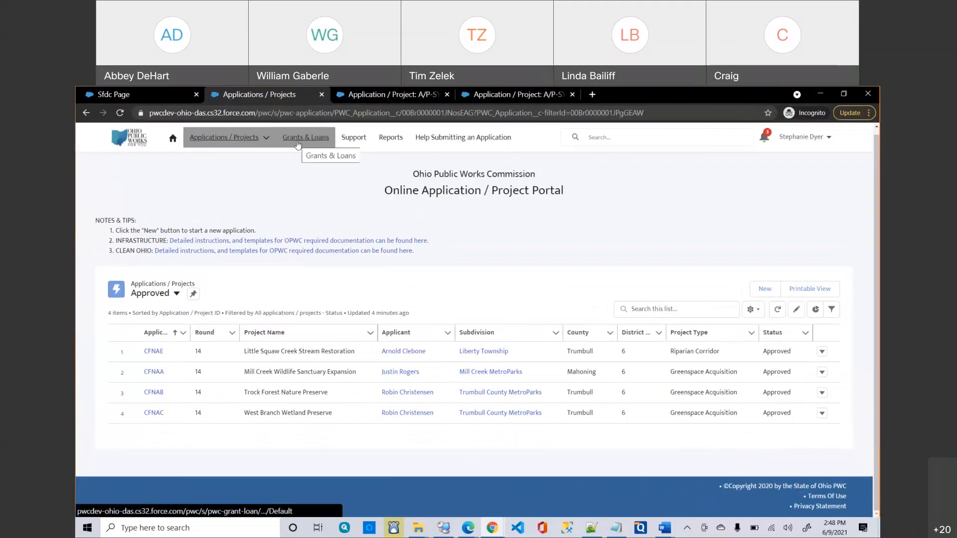
Switch the Grants & Loans list view to All and open grant CFAAA-0.
click(298, 143)
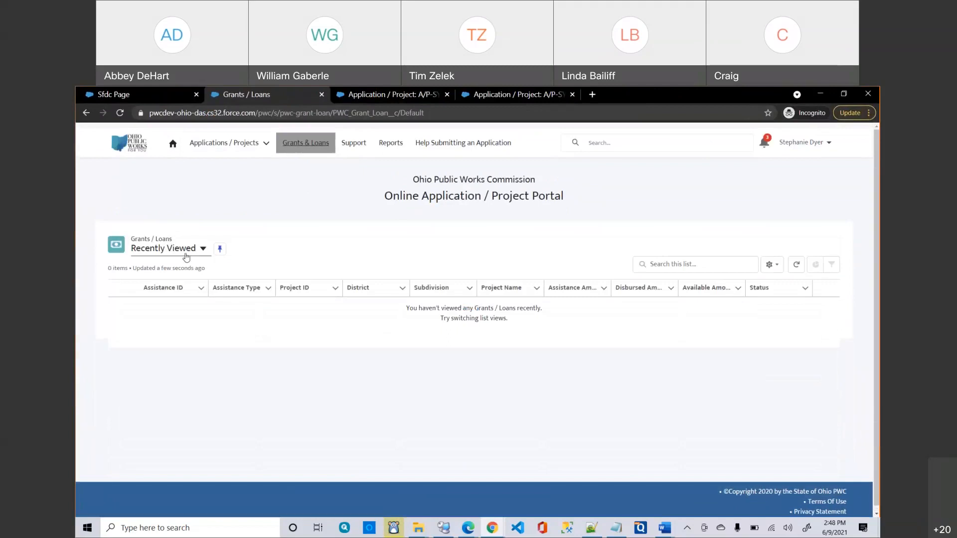
click(185, 252)
click(156, 285)
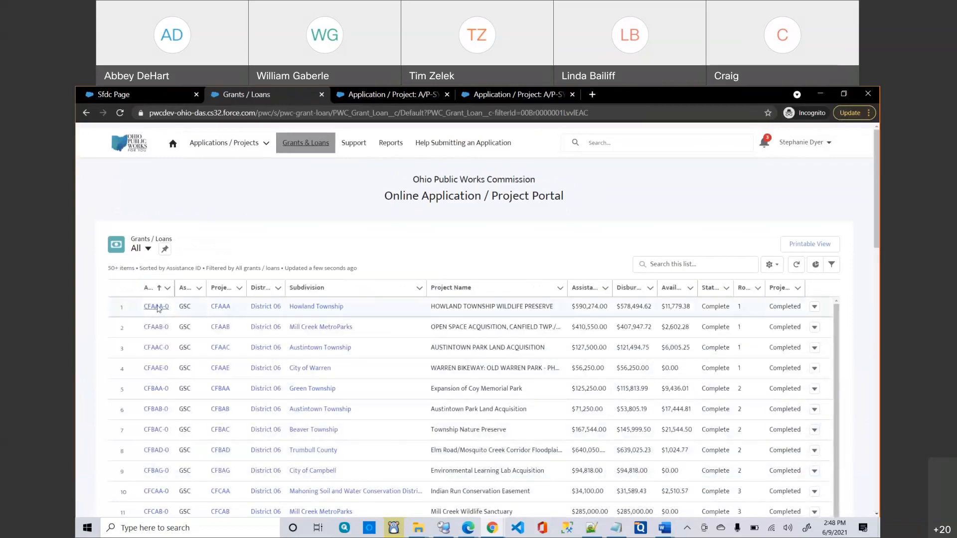
click(157, 307)
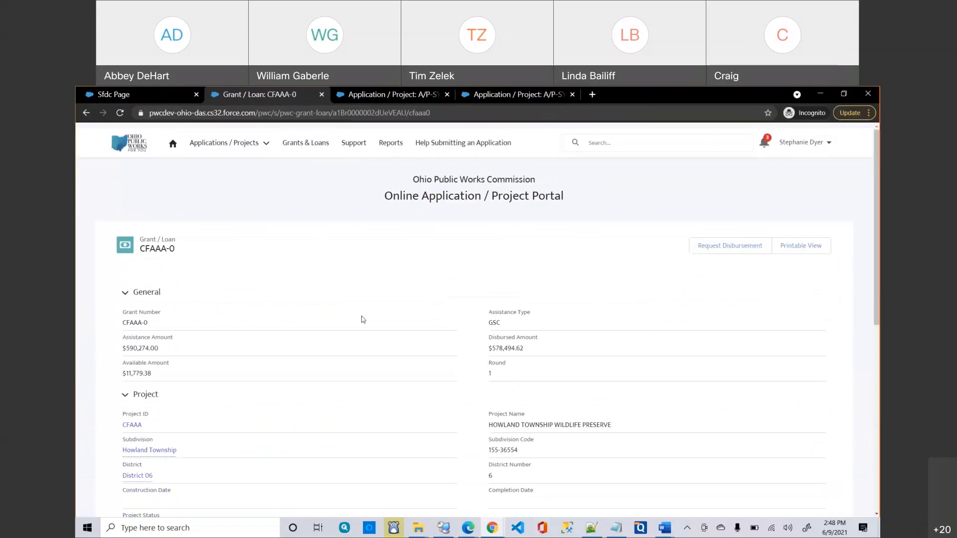
Review CFAAA-0's details: $590,274.00 assistance, $11,779.38 available, status Complete.
scroll(363, 319, down, 2)
scroll(363, 320, down, 5)
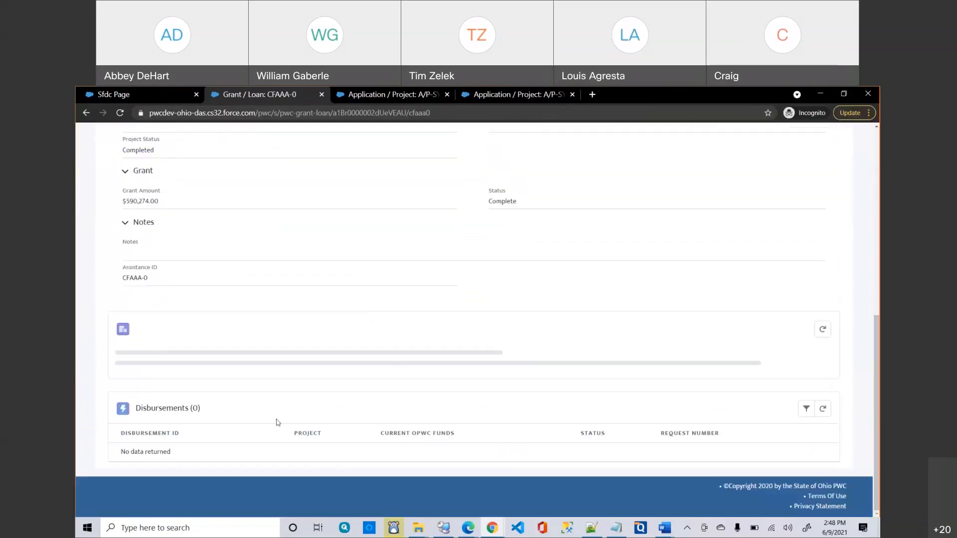
scroll(368, 310, up, 10)
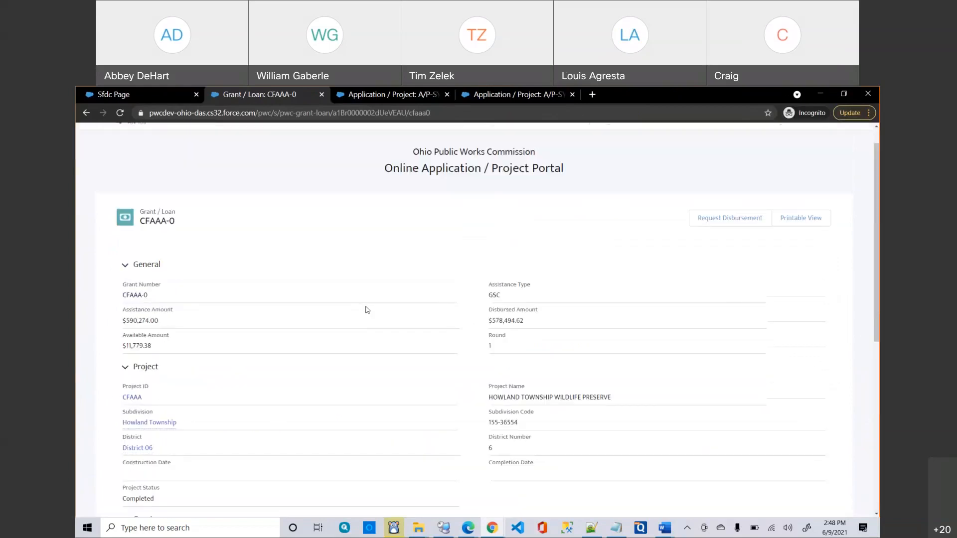
scroll(368, 310, up, 1)
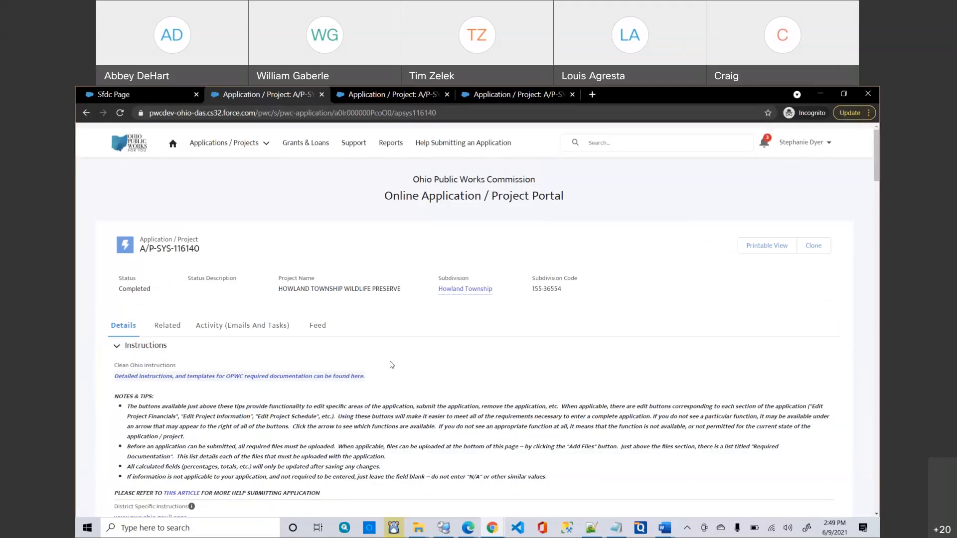
Scroll A/P-SYS-116140 down to its empty Parcels table and the Project Officials listing a CEO.
scroll(392, 365, down, 1)
scroll(392, 365, down, 6)
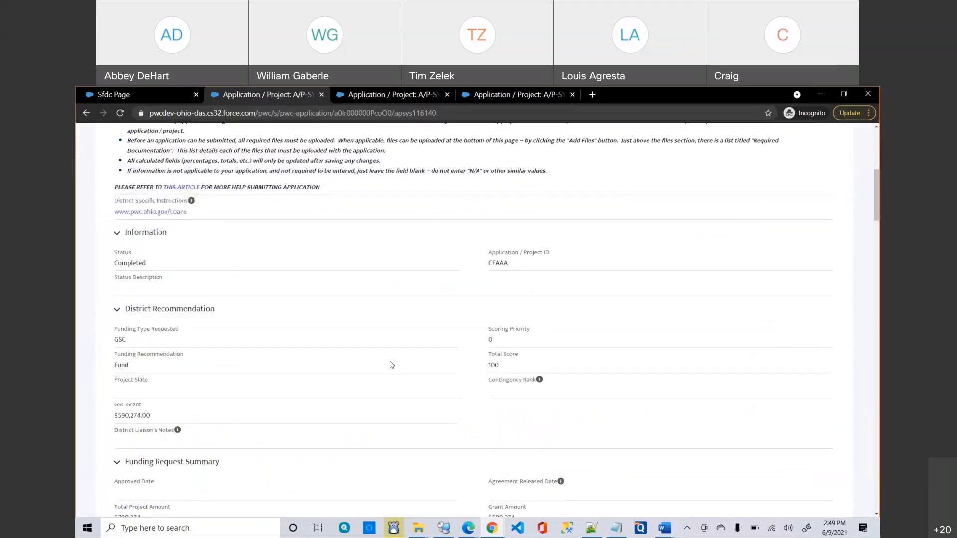
scroll(392, 365, down, 4)
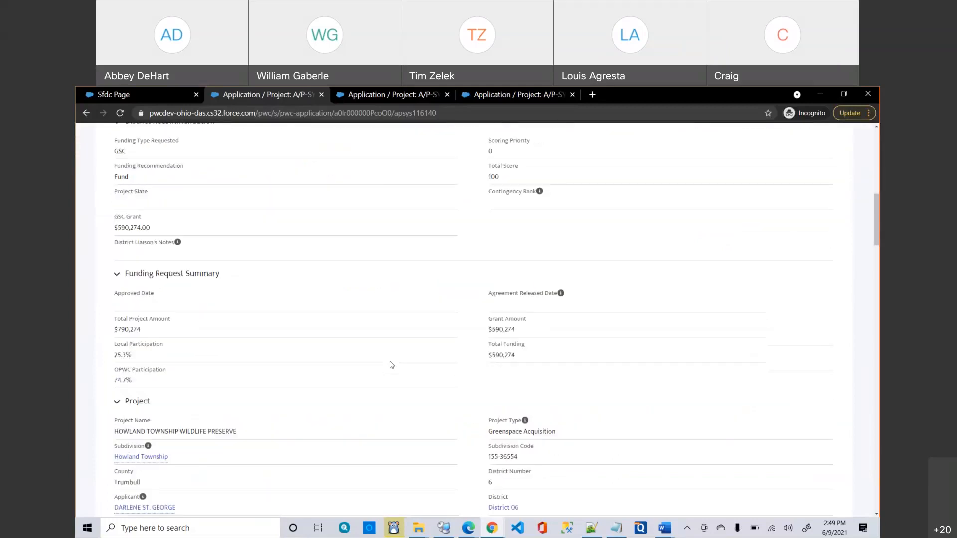
scroll(392, 365, down, 5)
scroll(392, 365, down, 6)
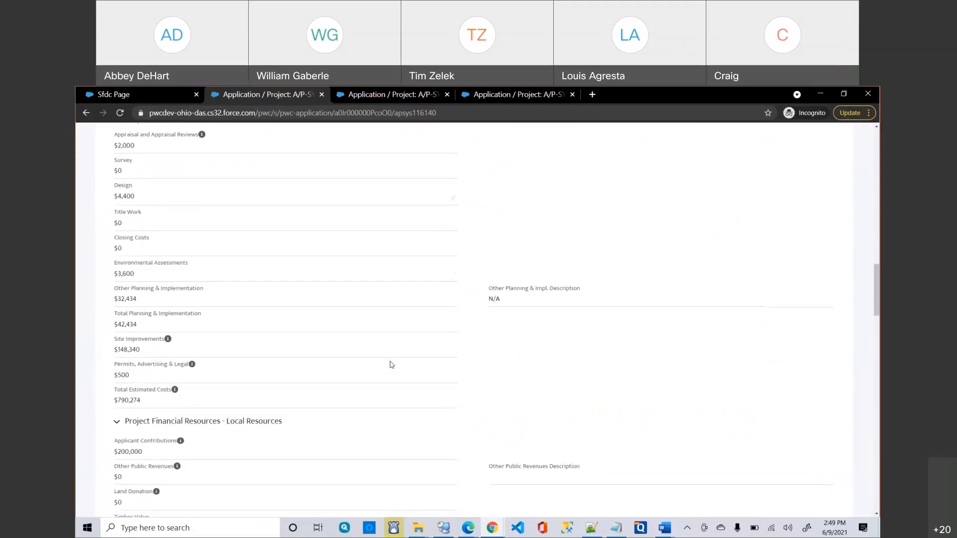
scroll(392, 364, down, 5)
scroll(391, 366, down, 3)
scroll(392, 364, down, 3)
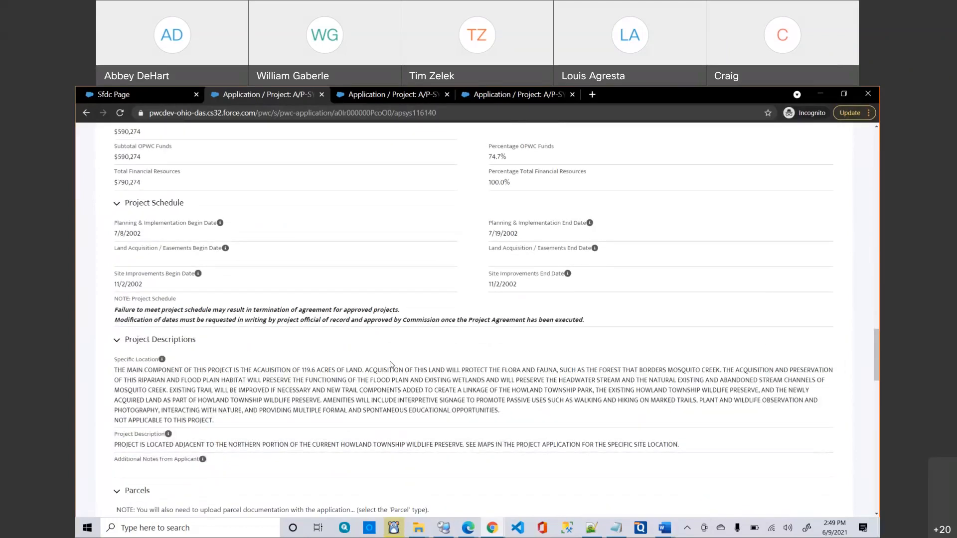
scroll(392, 365, down, 2)
scroll(392, 365, down, 1)
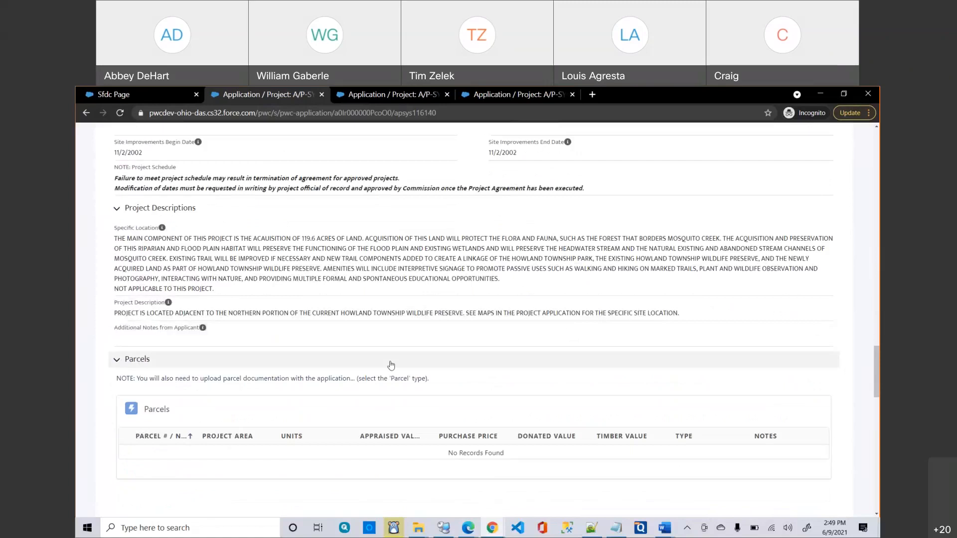
scroll(391, 365, down, 1)
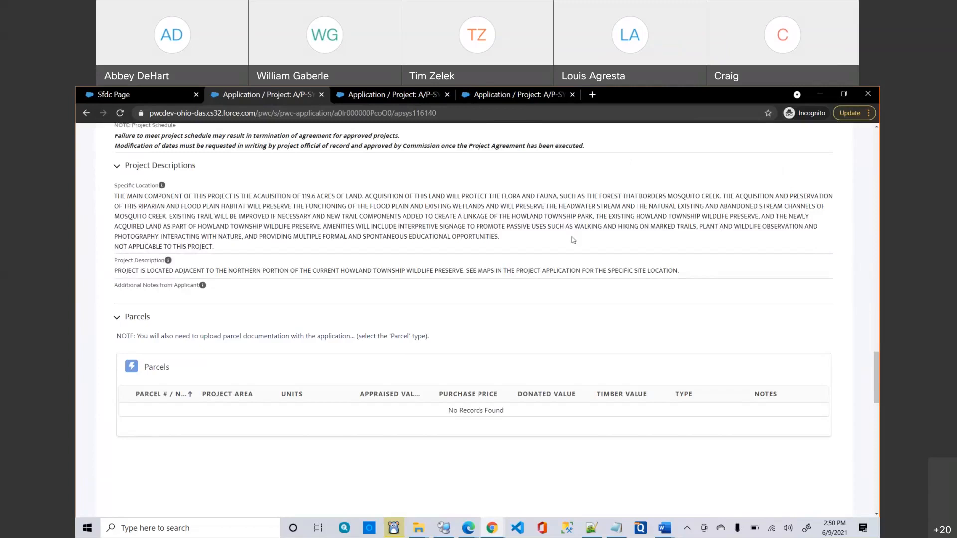
scroll(572, 239, down, 1)
scroll(573, 240, down, 1)
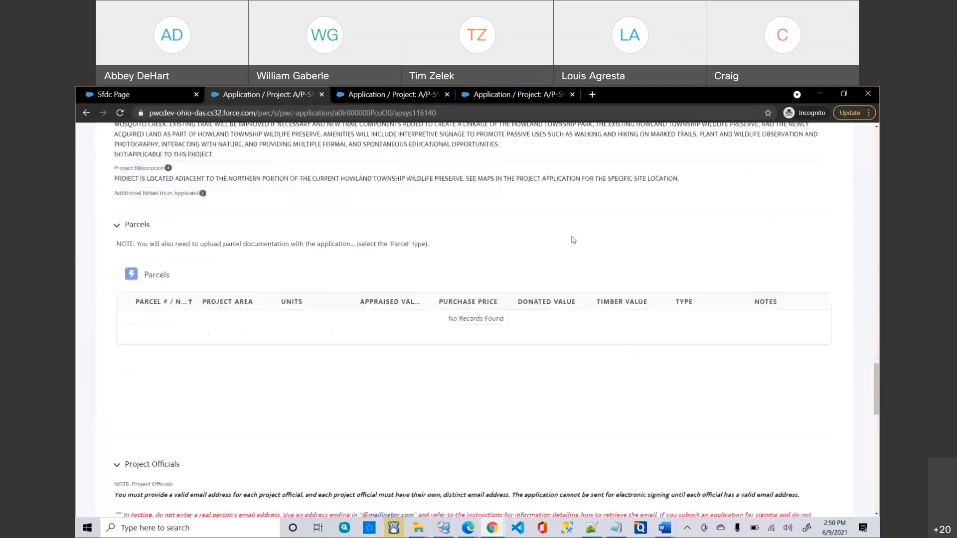
scroll(573, 239, down, 1)
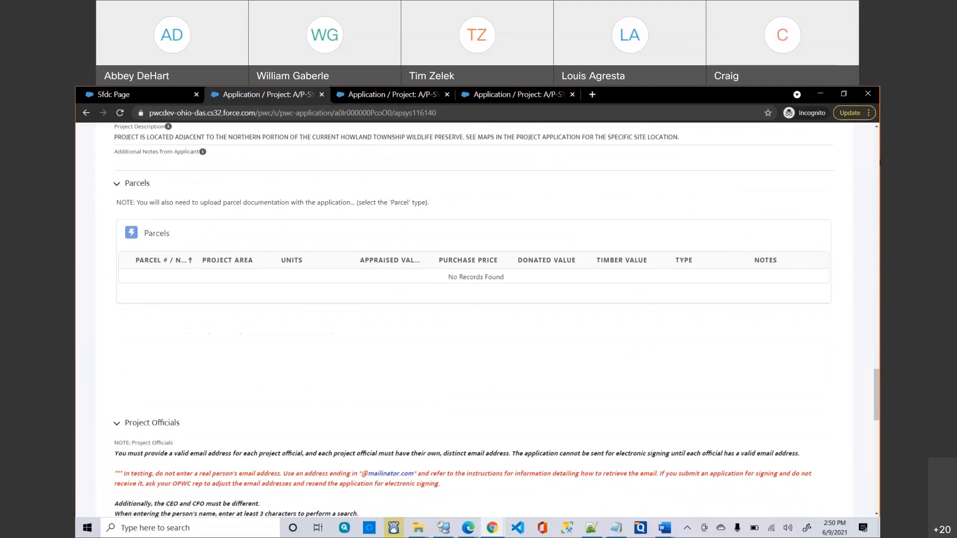
scroll(683, 354, down, 1)
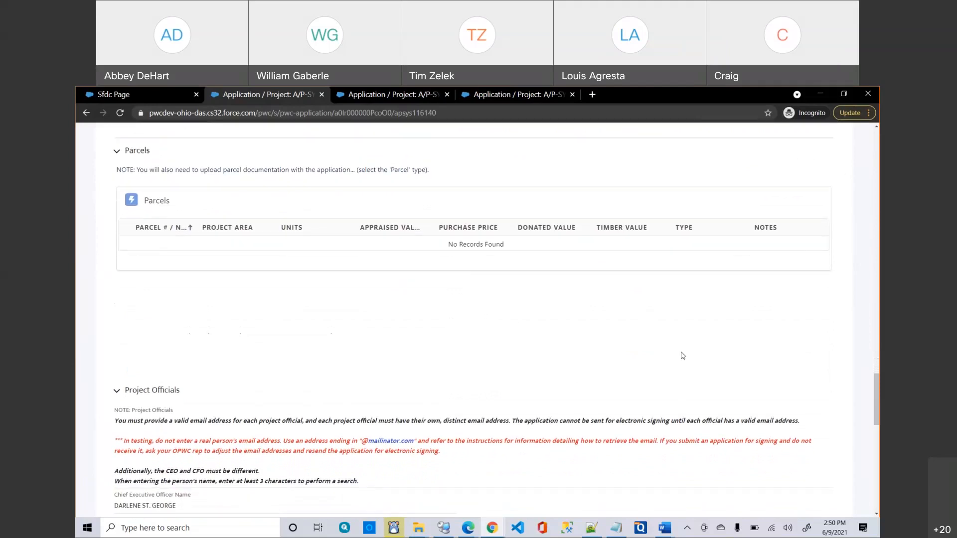
scroll(683, 355, down, 1)
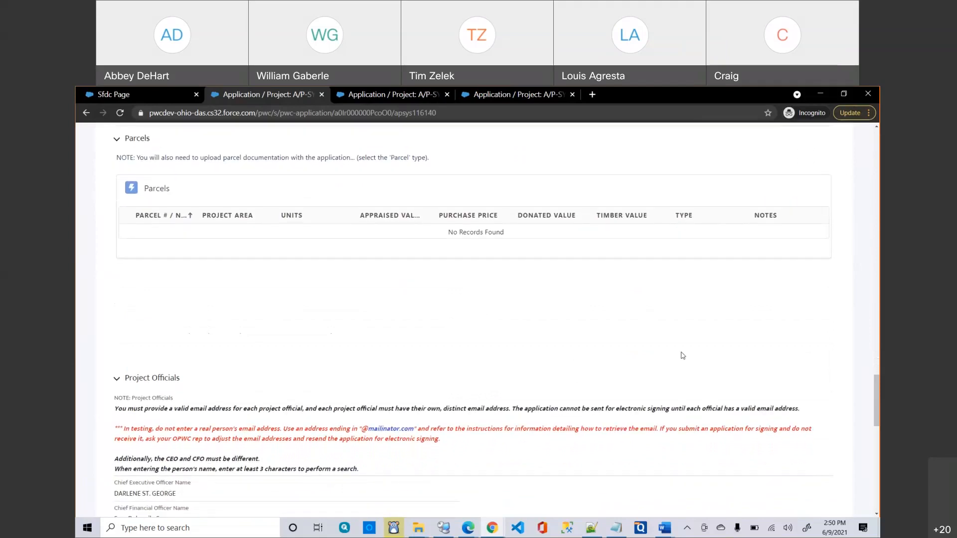
Collapse Project Officials and Summary Information, then go to Applications / Projects from the A/P-SYS-115899 window.
click(118, 380)
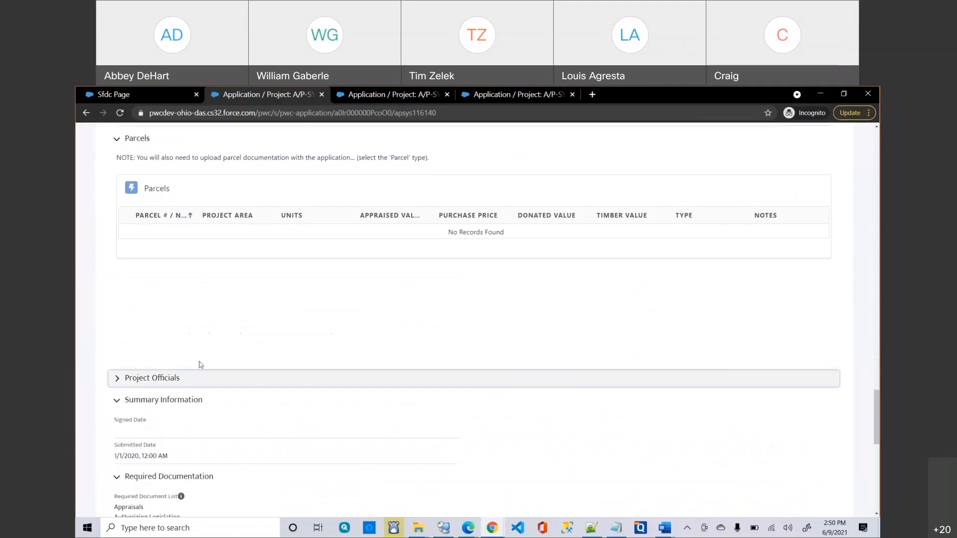
click(117, 401)
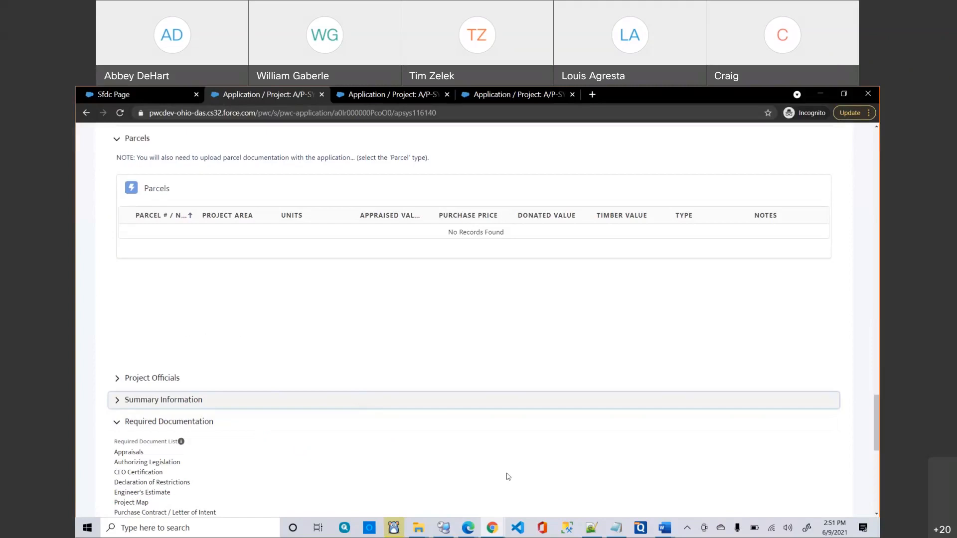
mouse_move(495, 529)
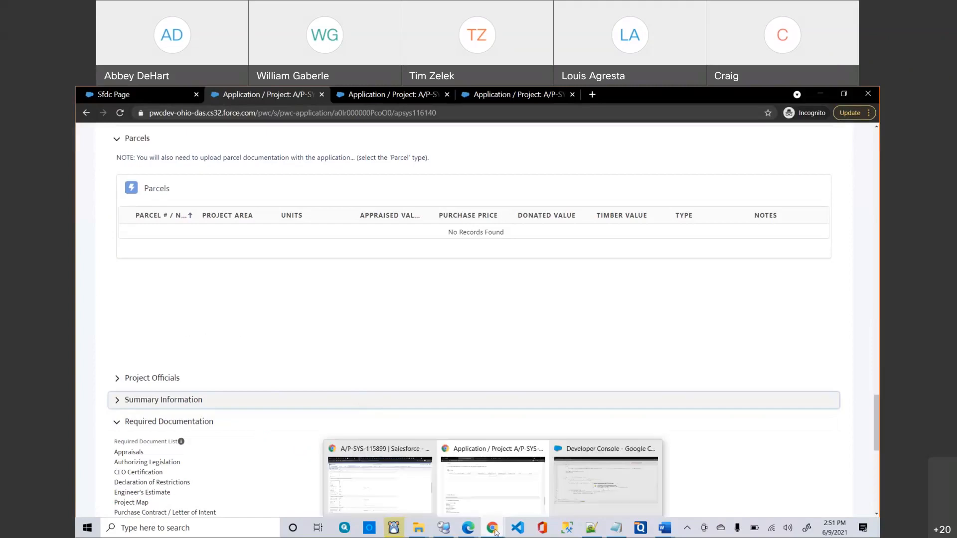
click(394, 497)
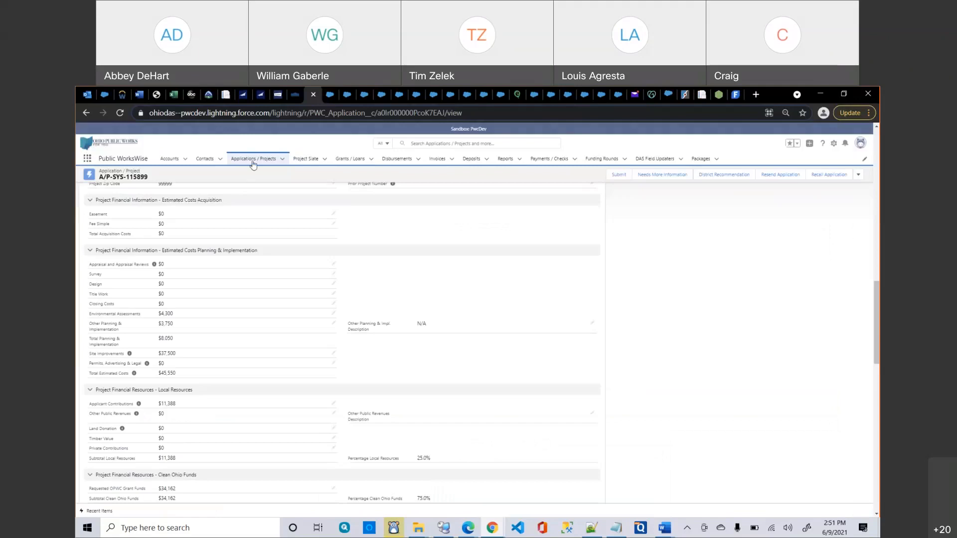
click(253, 164)
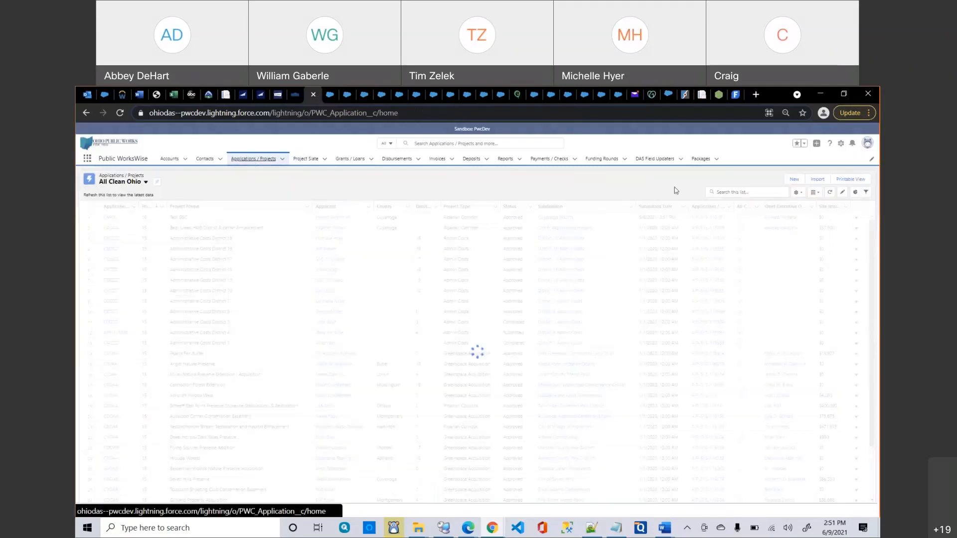
Start a Clean Ohio - New Application named 'TEst Parcel' with project type Greenspace Acquisition.
click(793, 180)
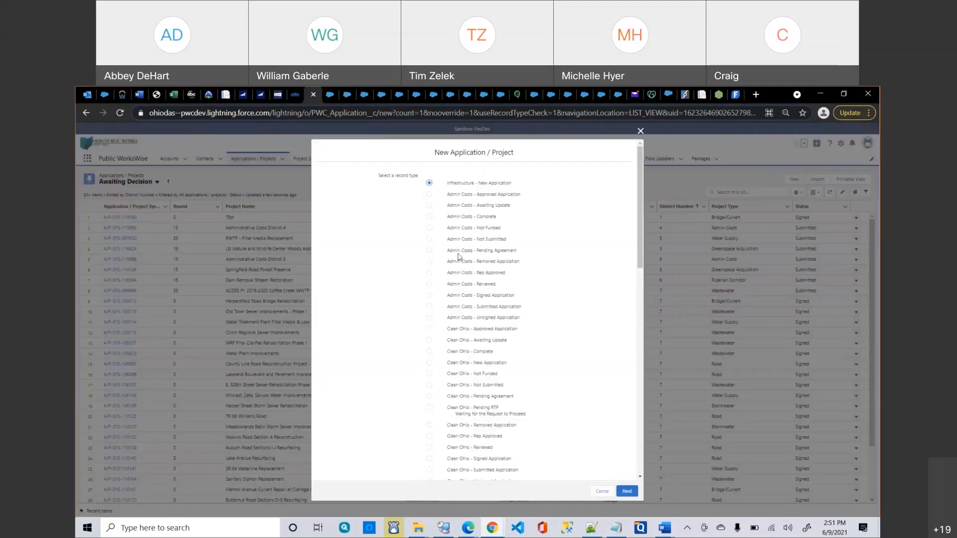
click(433, 363)
click(626, 491)
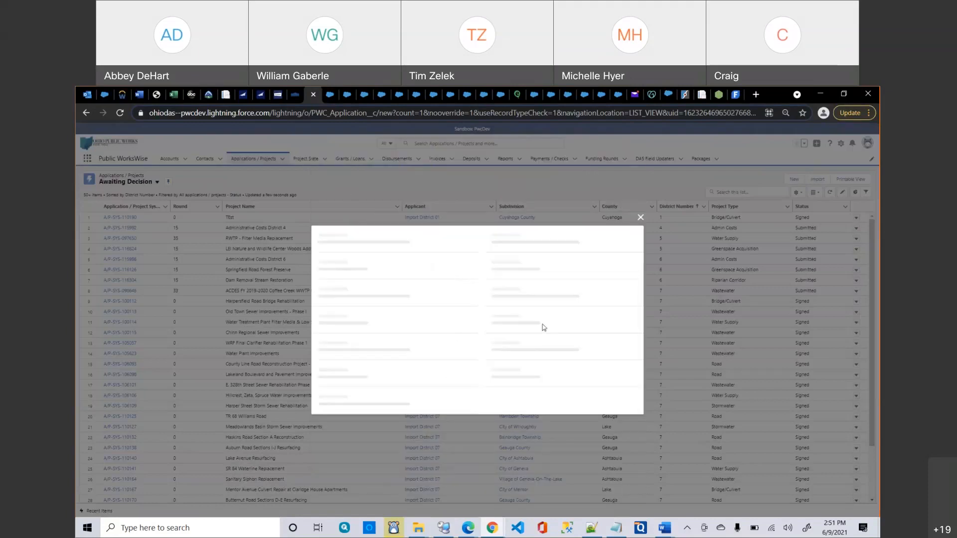
click(402, 243)
text(TE)
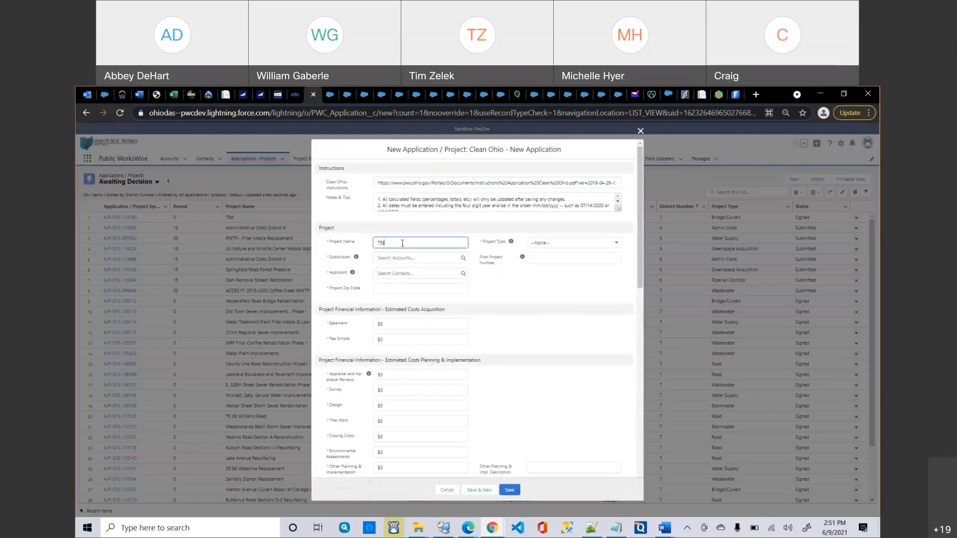
text(st Parcel)
key(Tab)
key(Down)
key(Down)
key(Return)
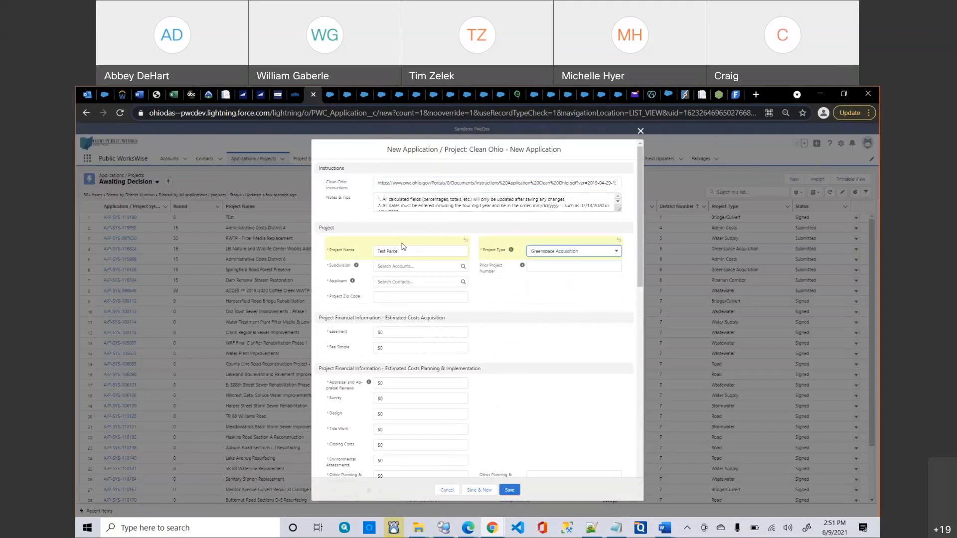
Set subdivision West Creek Preservation Committee, pick an applicant, enter zip 55555, and try saving.
click(421, 267)
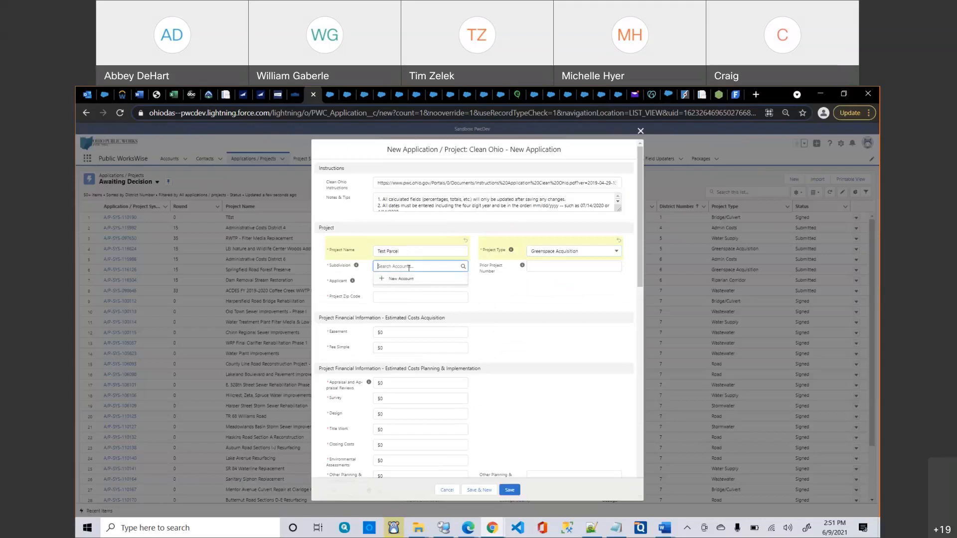
text(West)
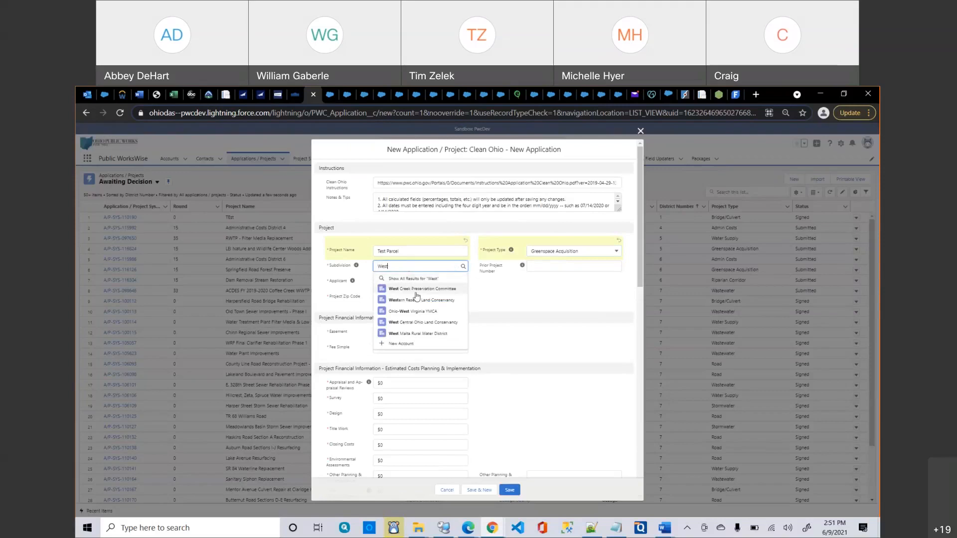
click(416, 289)
click(416, 292)
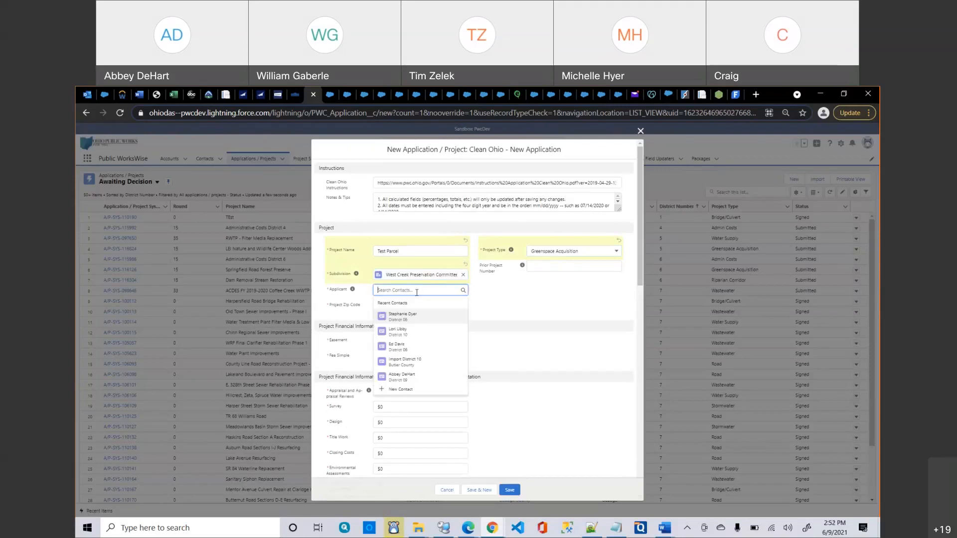
click(412, 316)
click(413, 315)
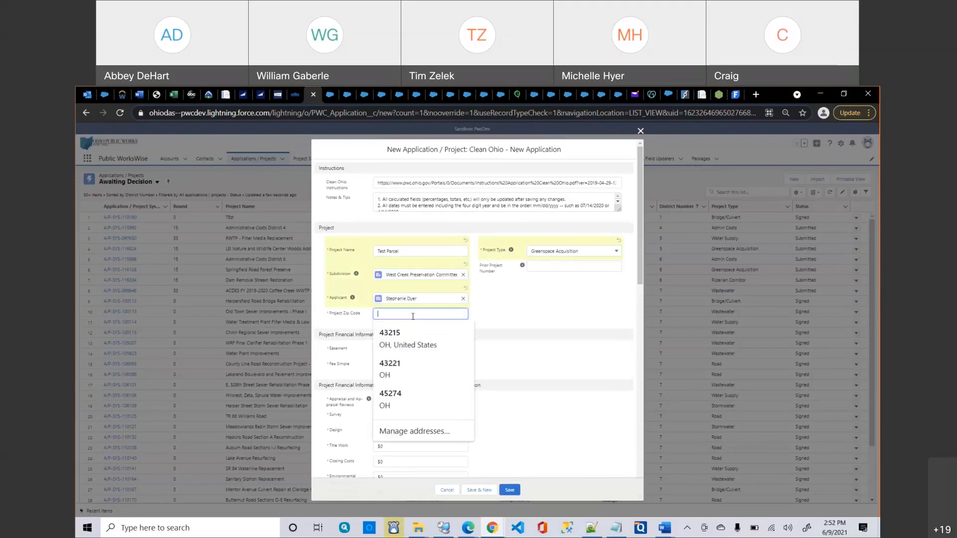
text(55555)
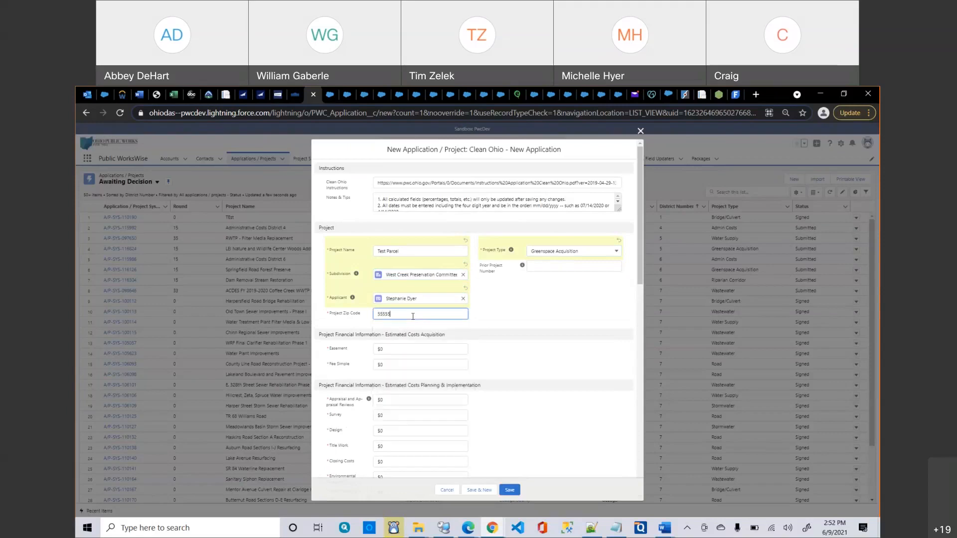
click(510, 489)
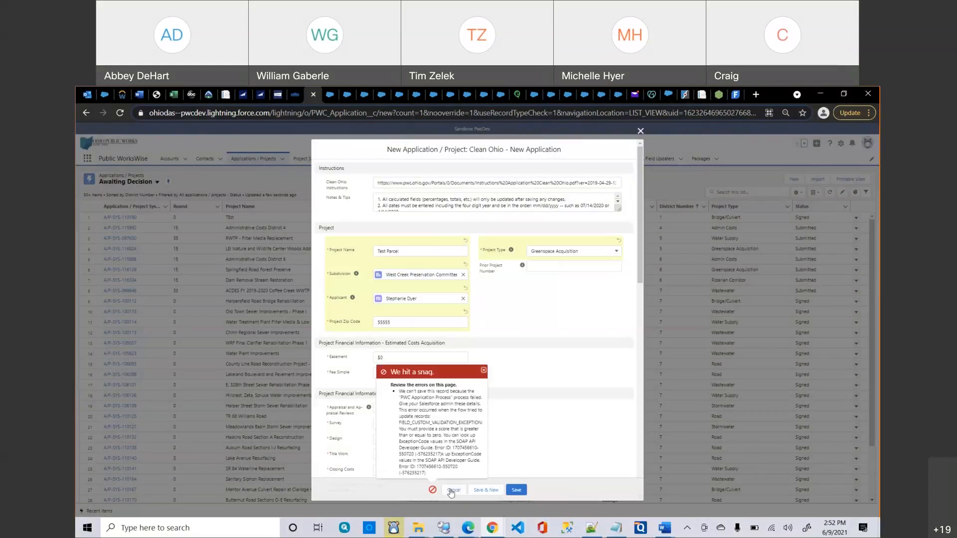
Dismiss the 'We hit a snag.' error and cancel the unsaved Clean Ohio application.
scroll(505, 438, down, 2)
scroll(505, 439, down, 1)
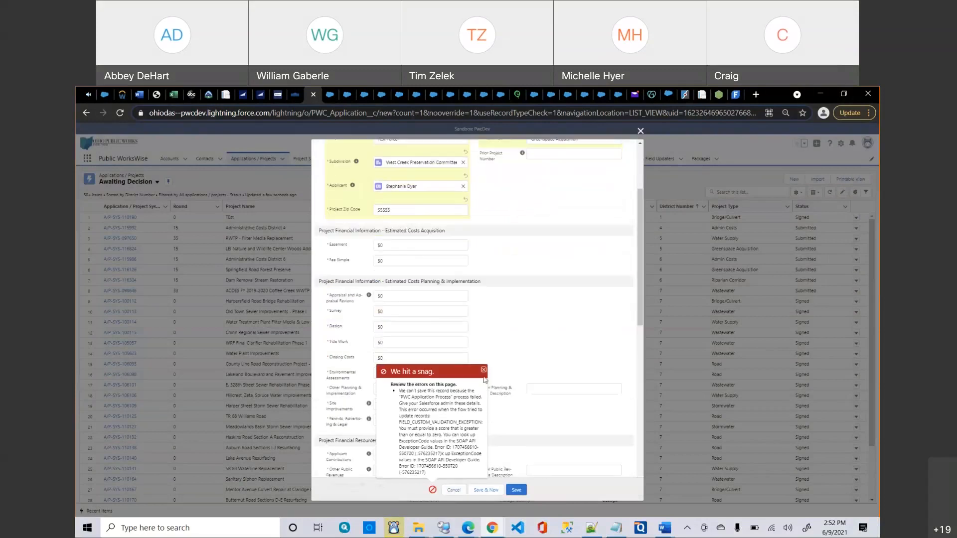
click(484, 370)
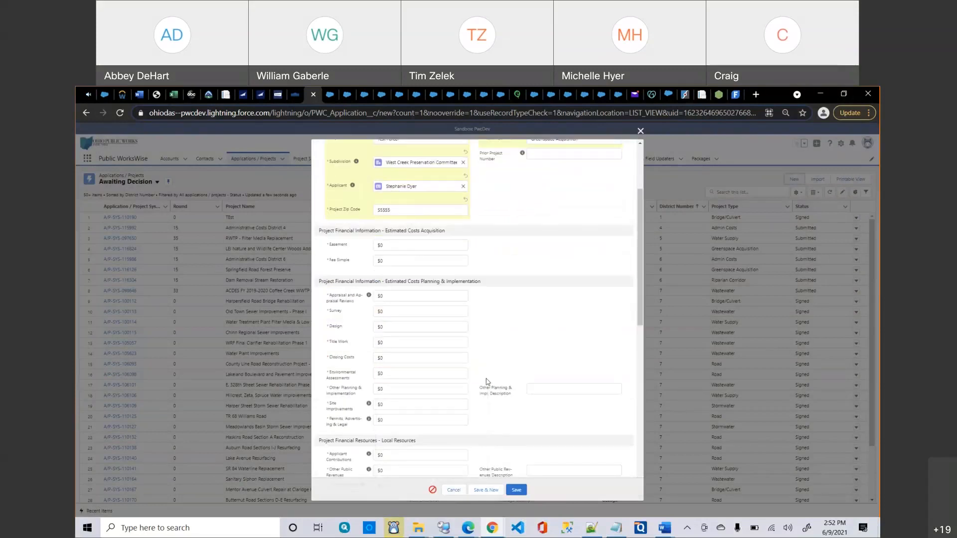
right_click(486, 380)
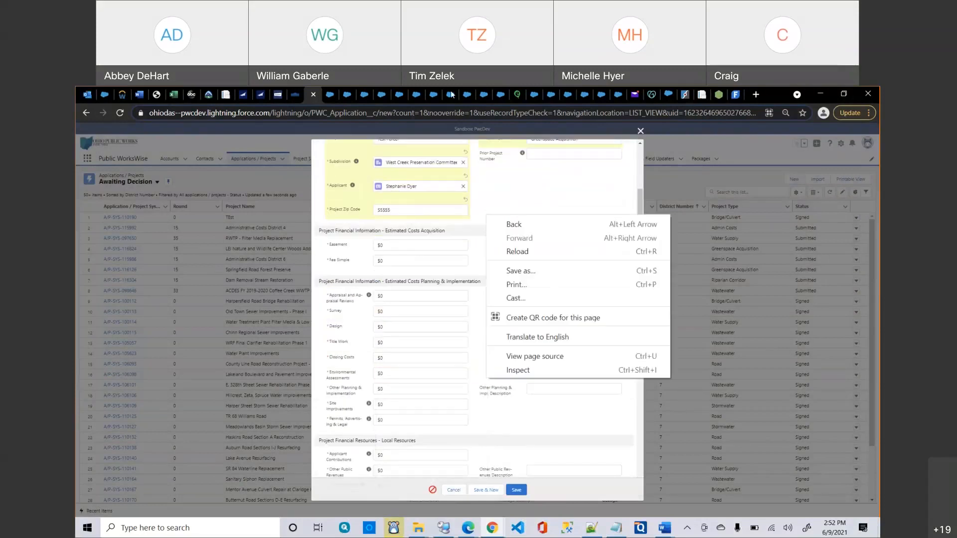
click(543, 432)
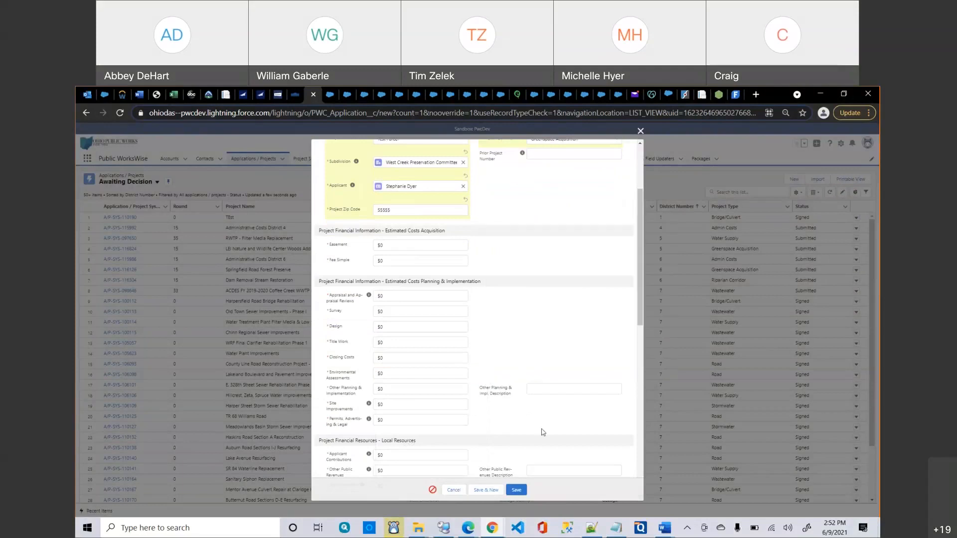
scroll(543, 432, down, 5)
scroll(542, 429, down, 3)
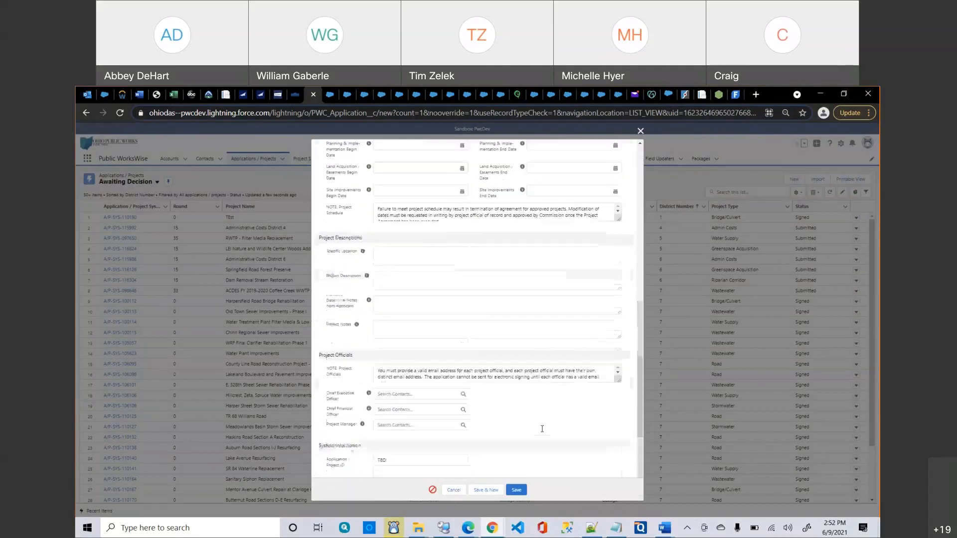
right_click(454, 494)
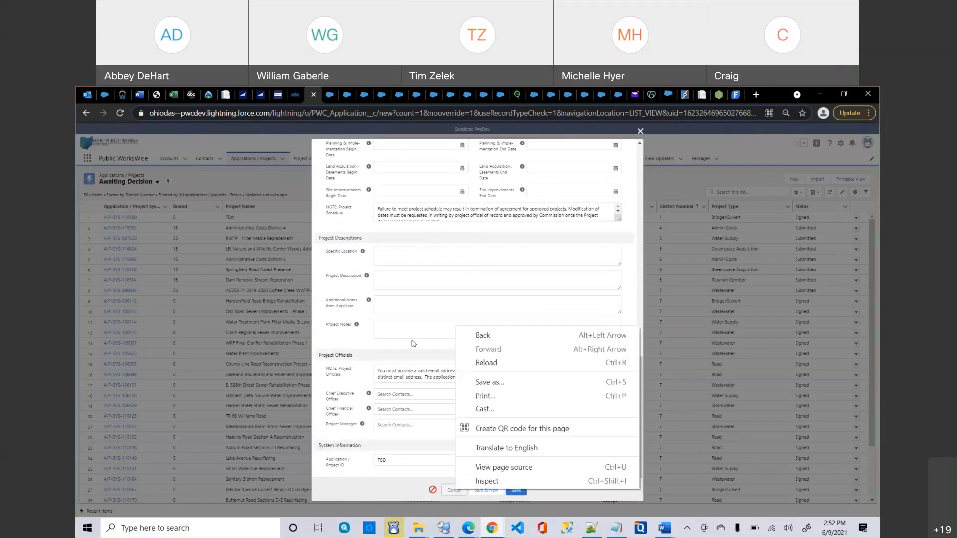
click(444, 497)
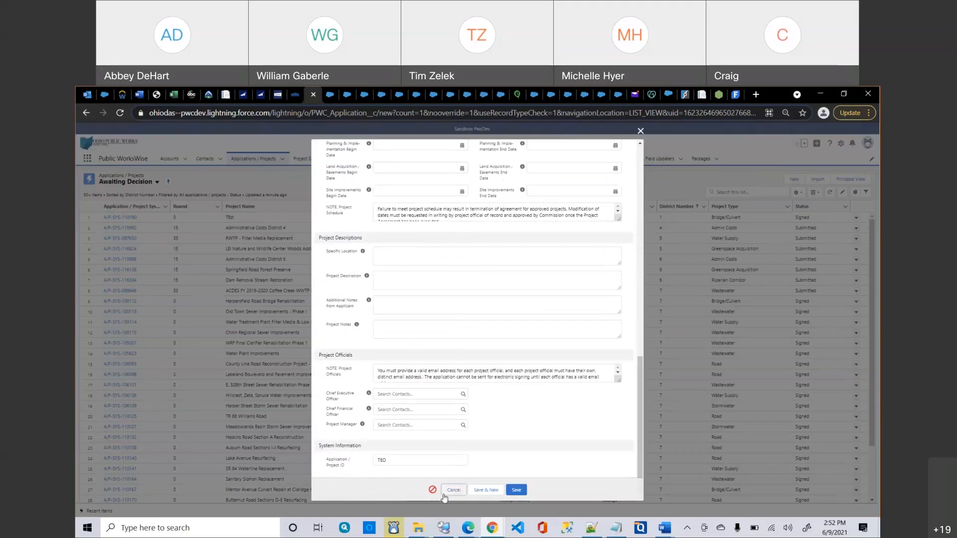
click(444, 496)
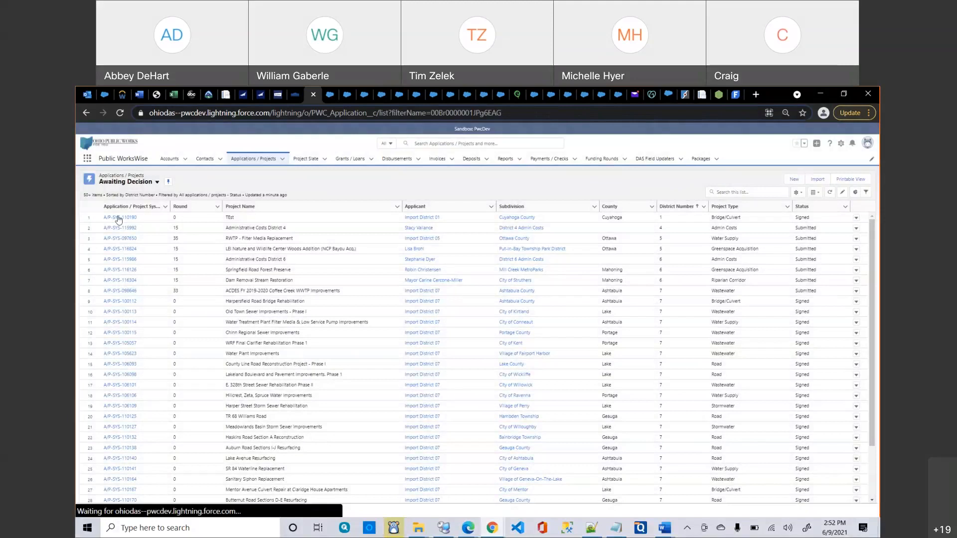
Look over application A/P-SYS-110190 (TEst, status Signed), then go back to the Awaiting Decision list.
click(119, 218)
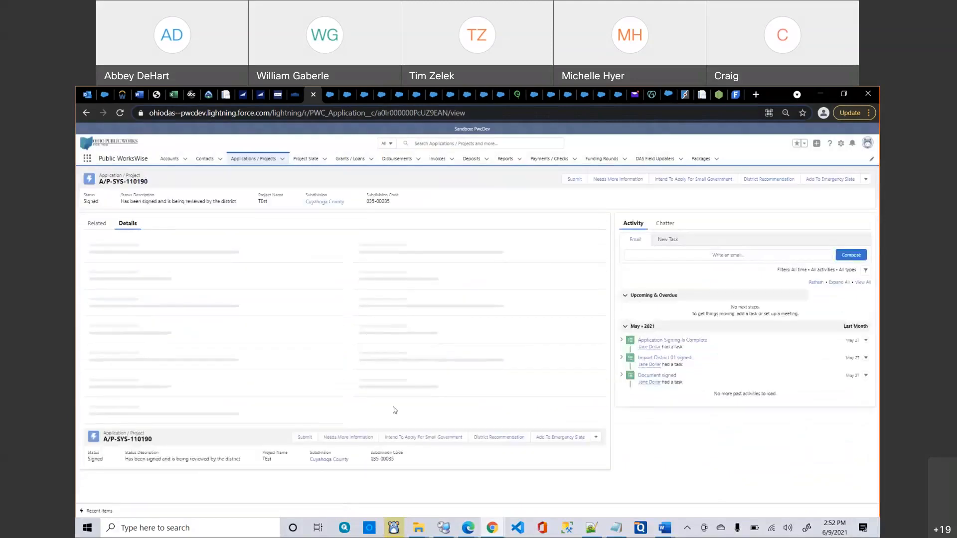
scroll(395, 410, down, 15)
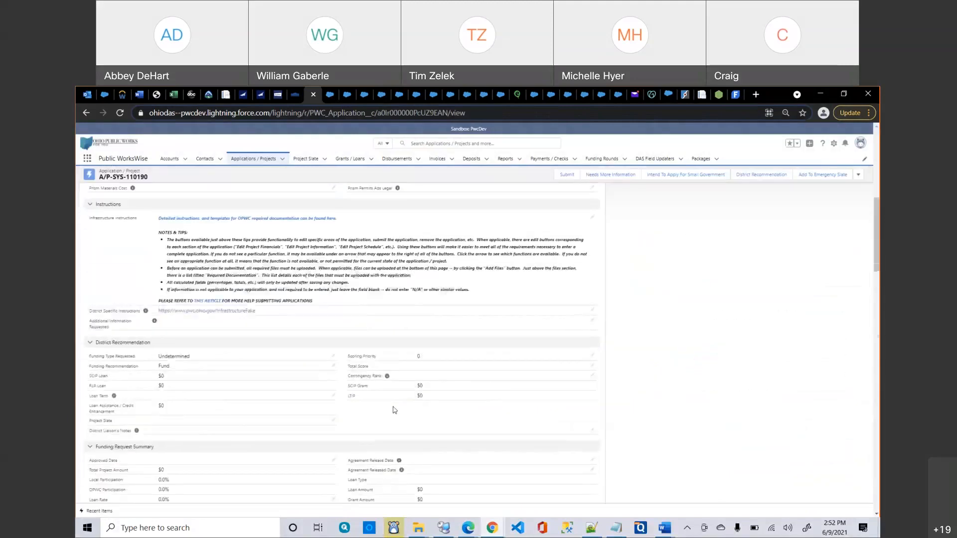
scroll(395, 410, down, 3)
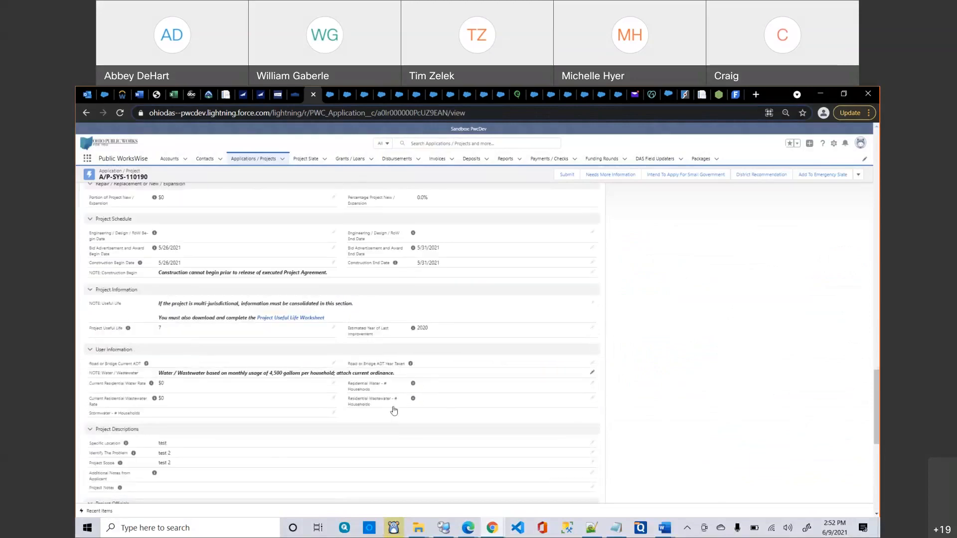
scroll(393, 410, down, 10)
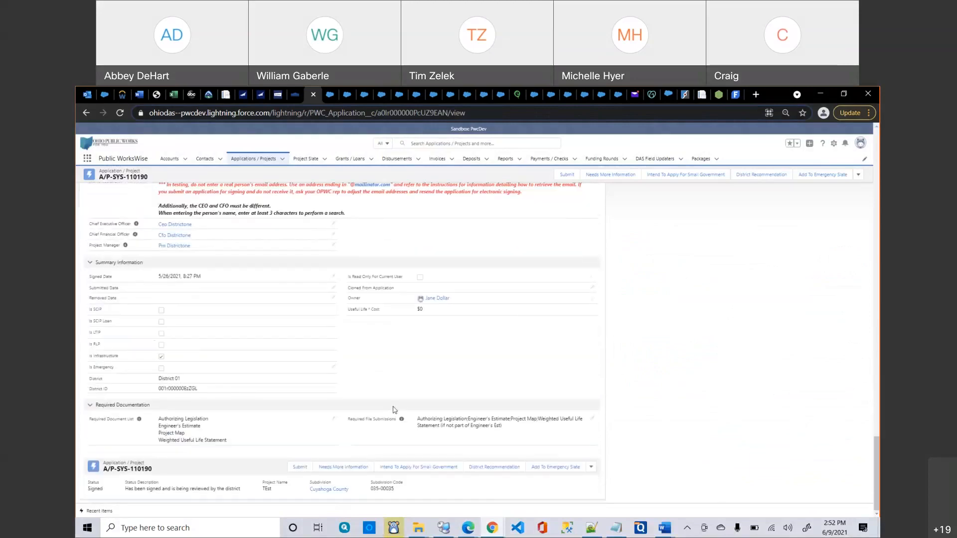
scroll(394, 410, up, 15)
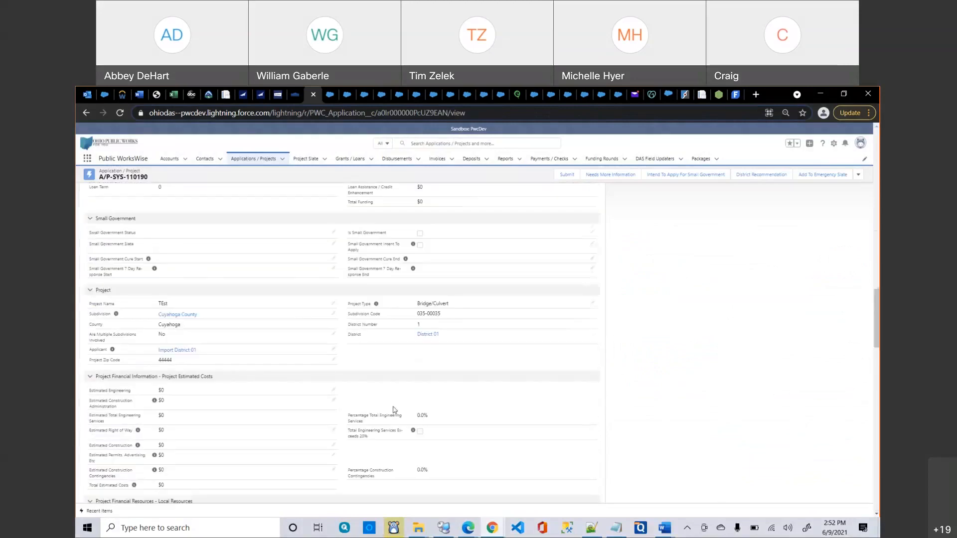
click(254, 159)
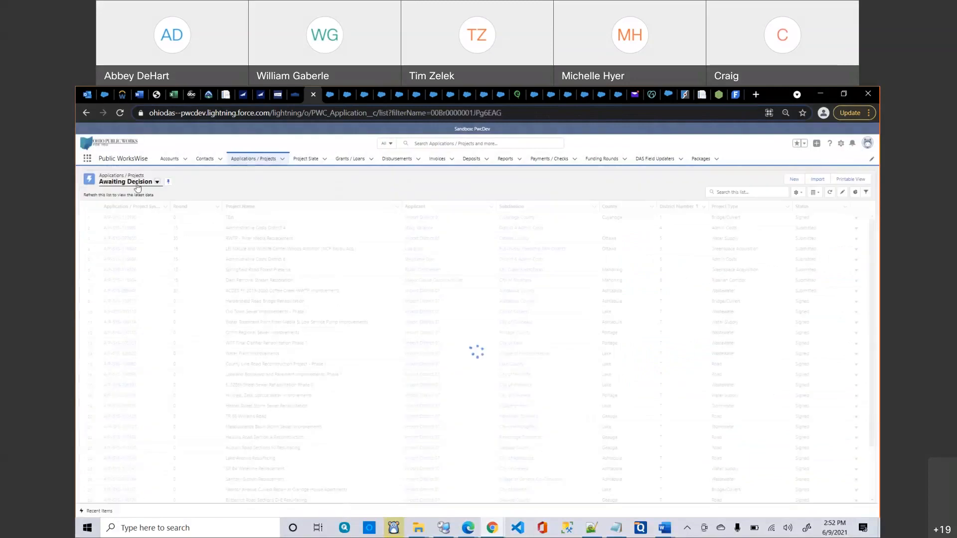
Switch the applications list to the All Clean Ohio view.
click(137, 188)
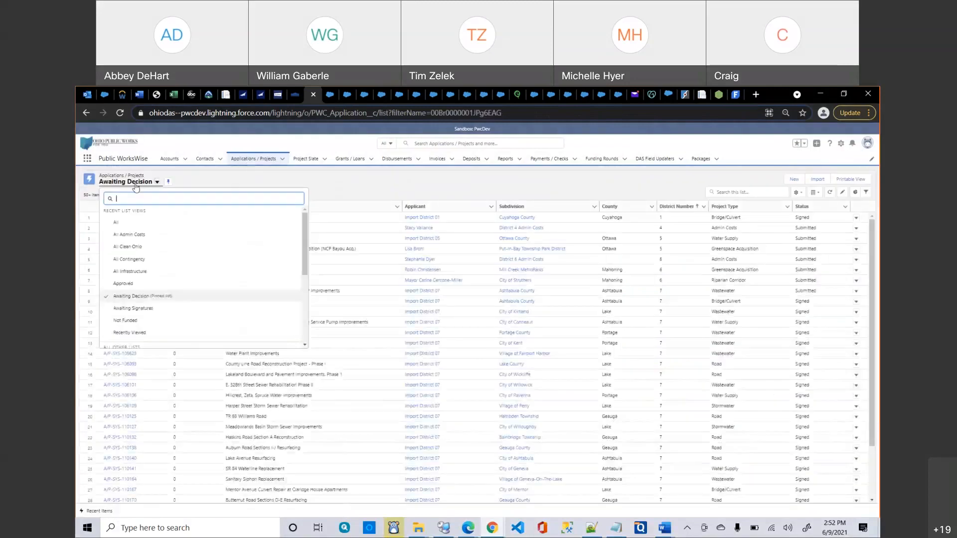
click(131, 248)
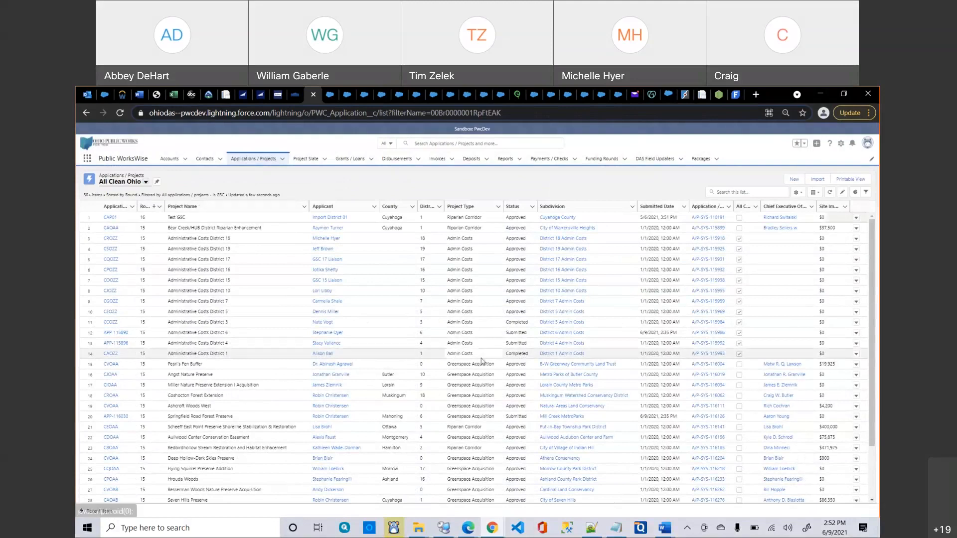
scroll(507, 353, down, 2)
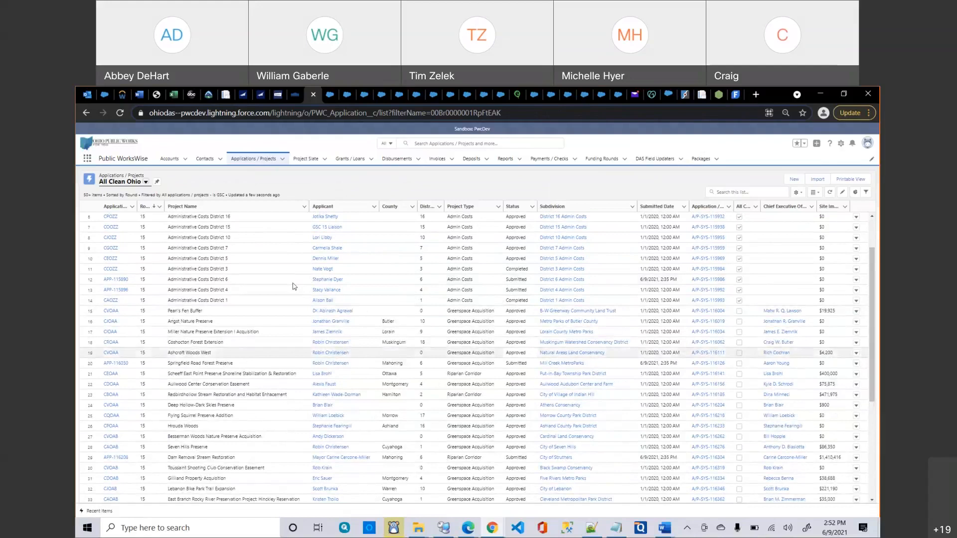
Review the Administrative Costs District 6 application, then open Pearl's Fen Buffer from the list.
click(125, 284)
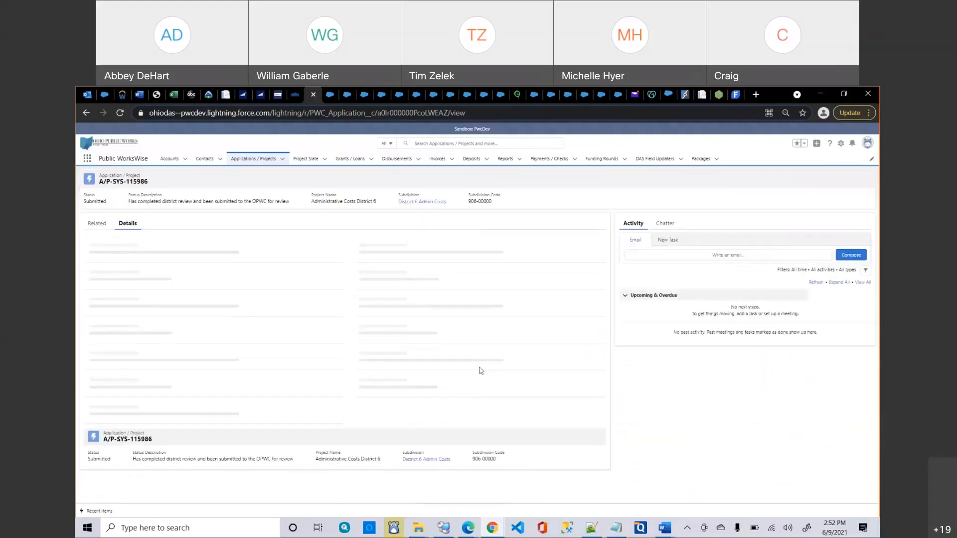
scroll(480, 370, down, 3)
scroll(480, 370, down, 15)
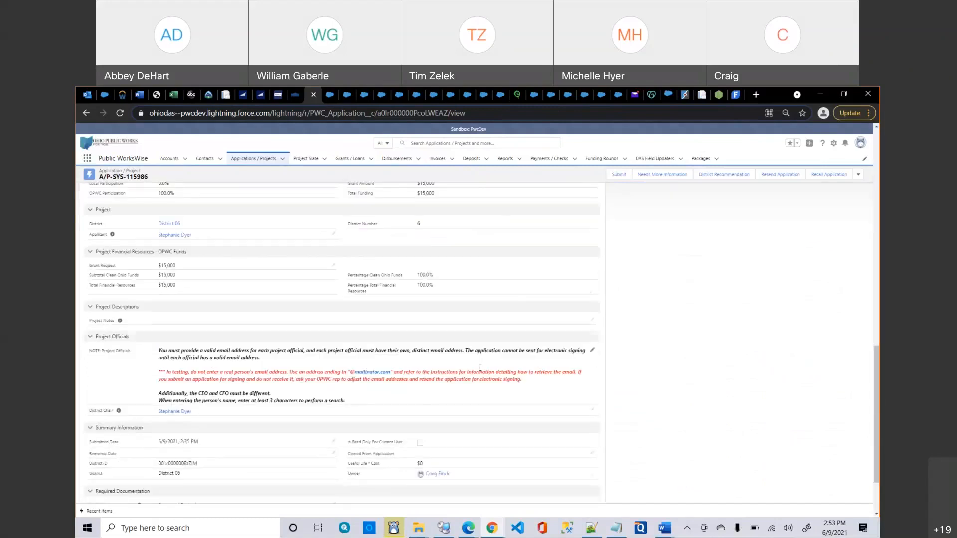
scroll(481, 371, up, 1)
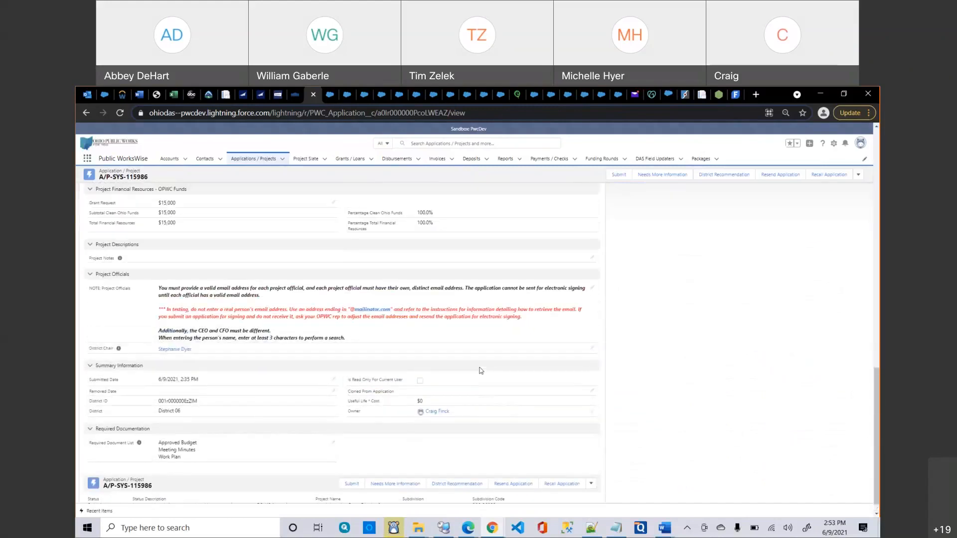
scroll(481, 371, down, 1)
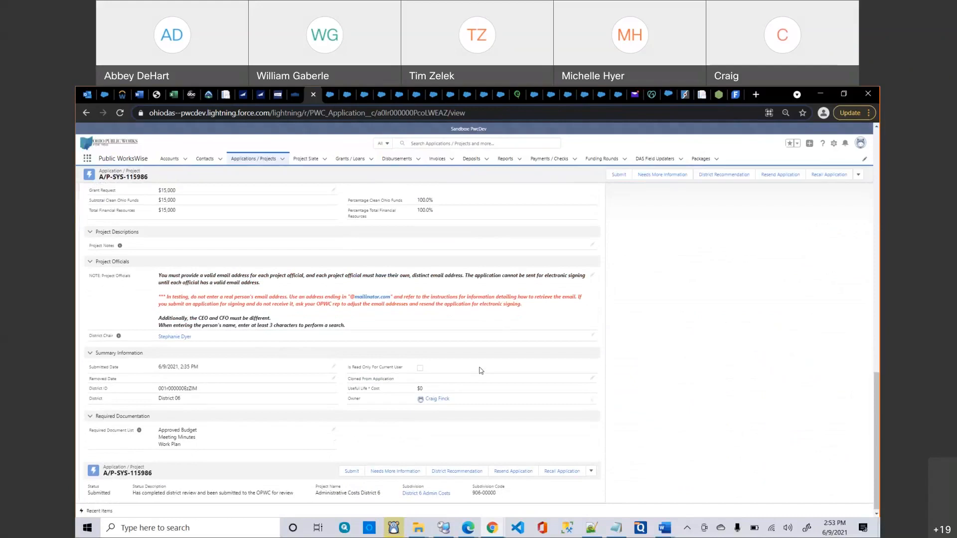
scroll(481, 370, up, 3)
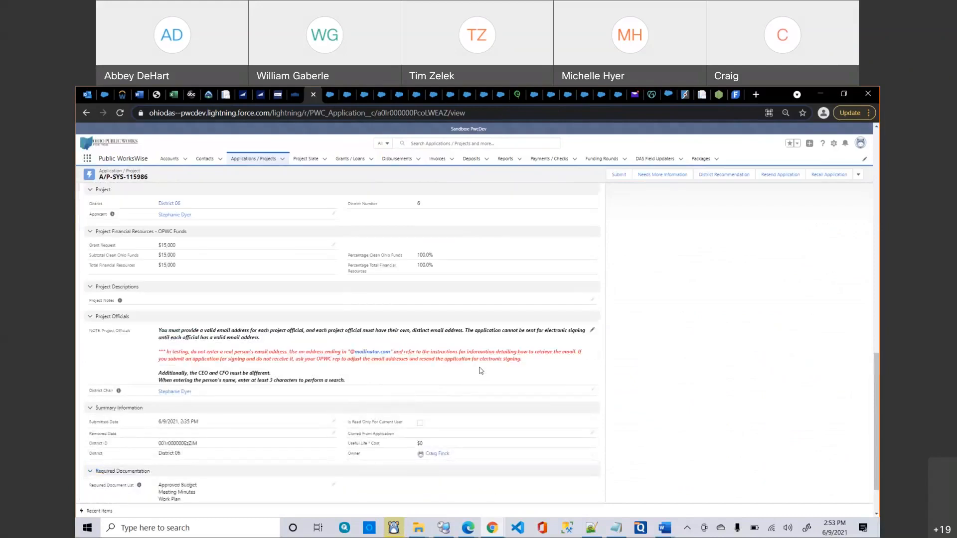
scroll(481, 371, up, 10)
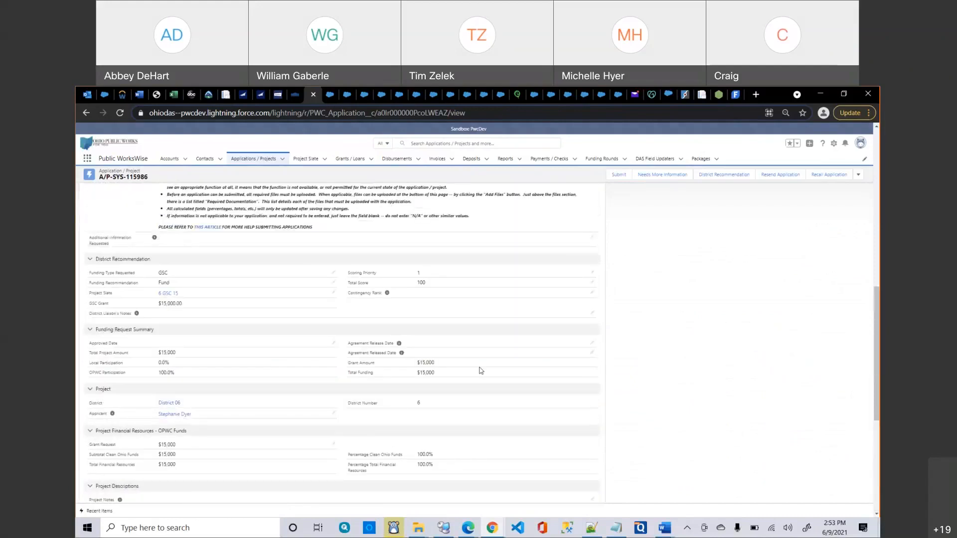
scroll(481, 371, up, 10)
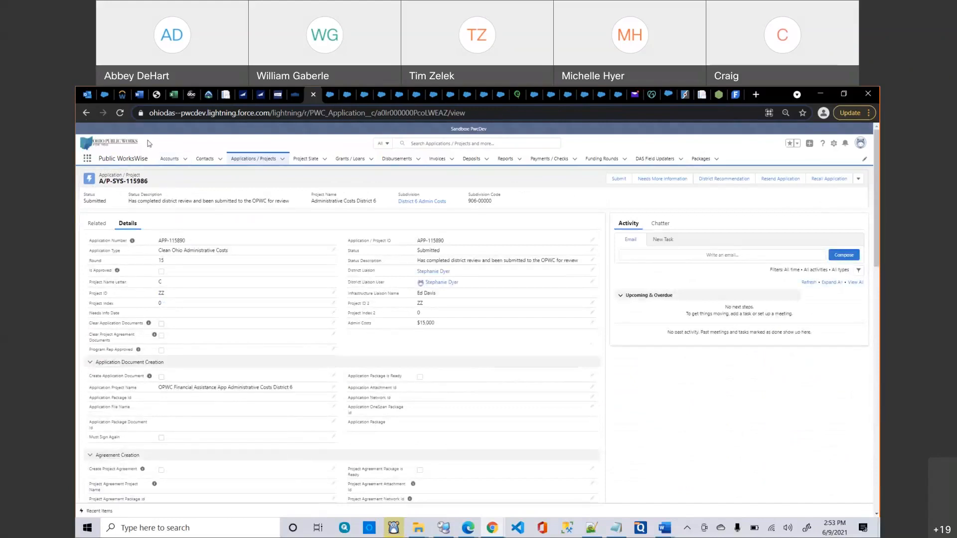
key(alt+Left)
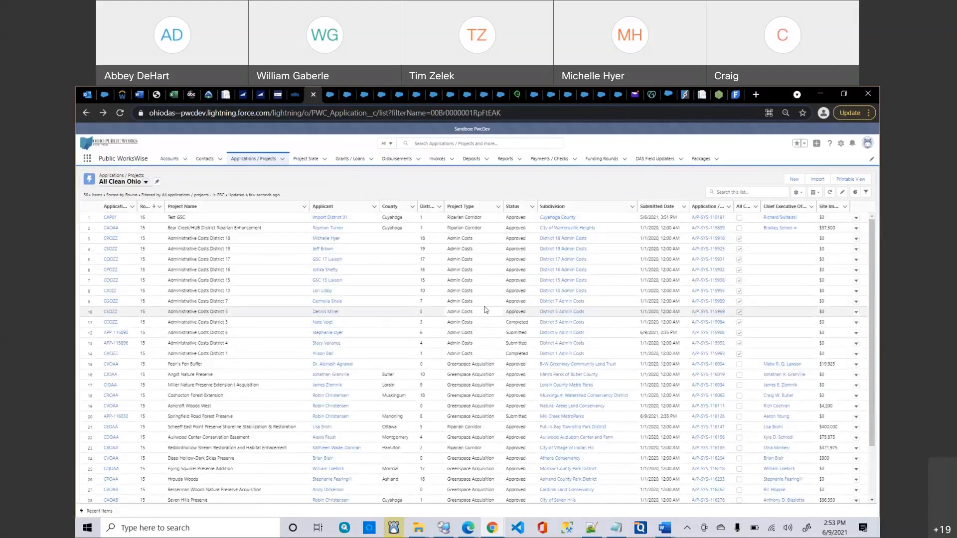
scroll(486, 310, down, 1)
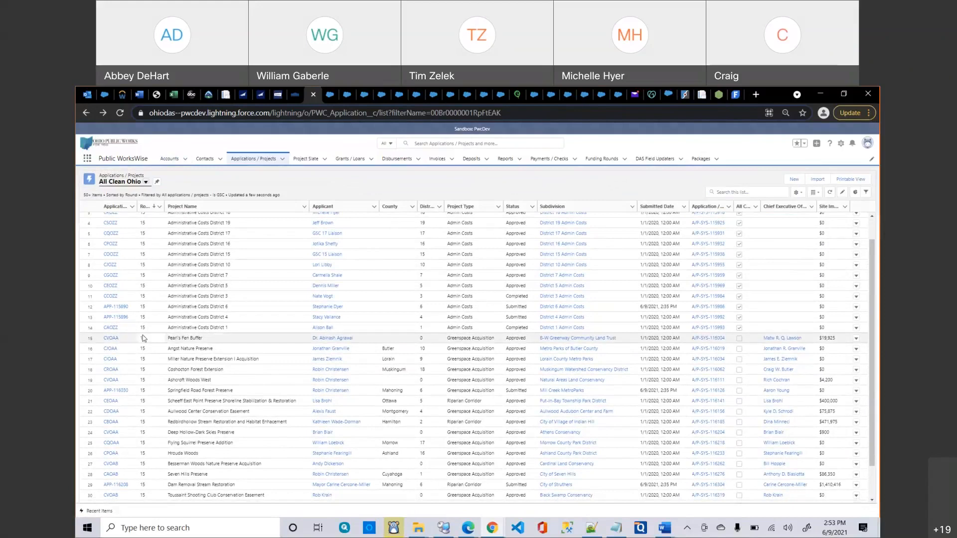
click(112, 338)
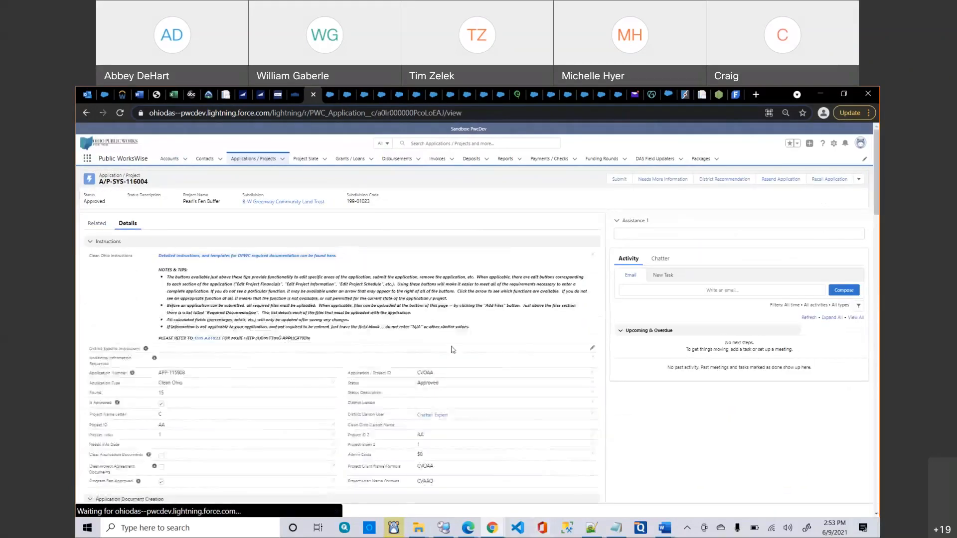
Open the Add Parcel form in the Pearl's Fen Buffer Parcels section.
scroll(453, 347, down, 10)
scroll(453, 350, down, 2)
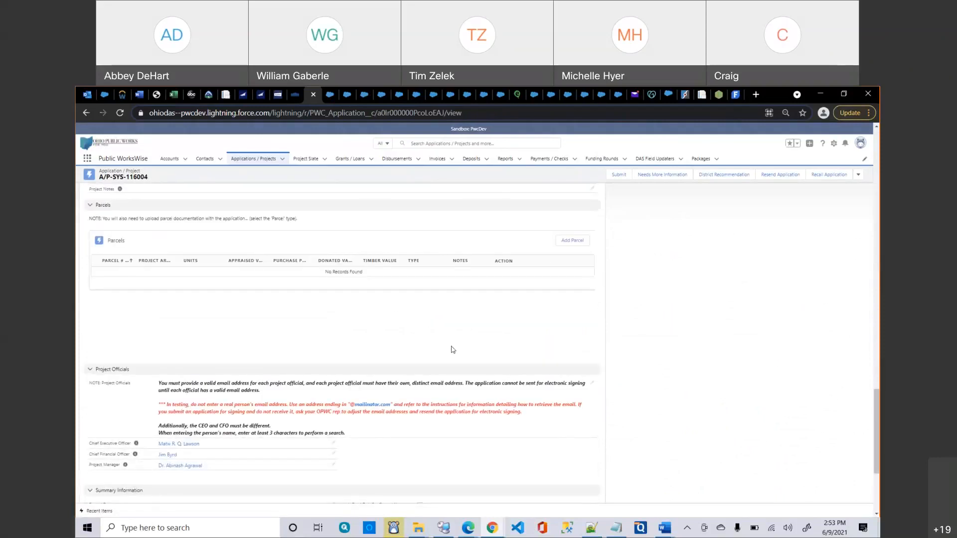
click(572, 242)
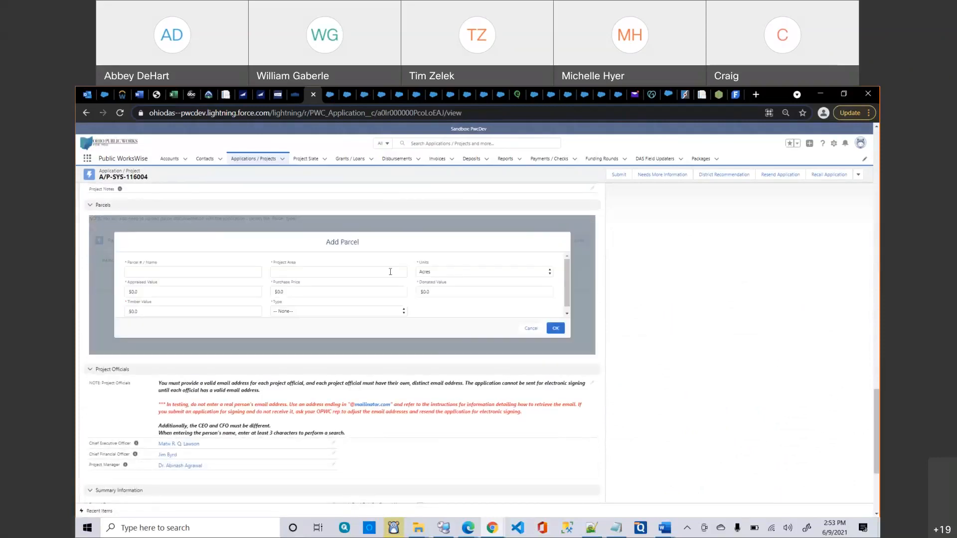
click(530, 328)
click(569, 242)
Enter parcel ABC with 1,000 acres, $100,000 appraised value and $150,000 purchase price.
click(217, 273)
text(ABC)
key(Tab)
text(1,000)
key(Tab)
key(Tab)
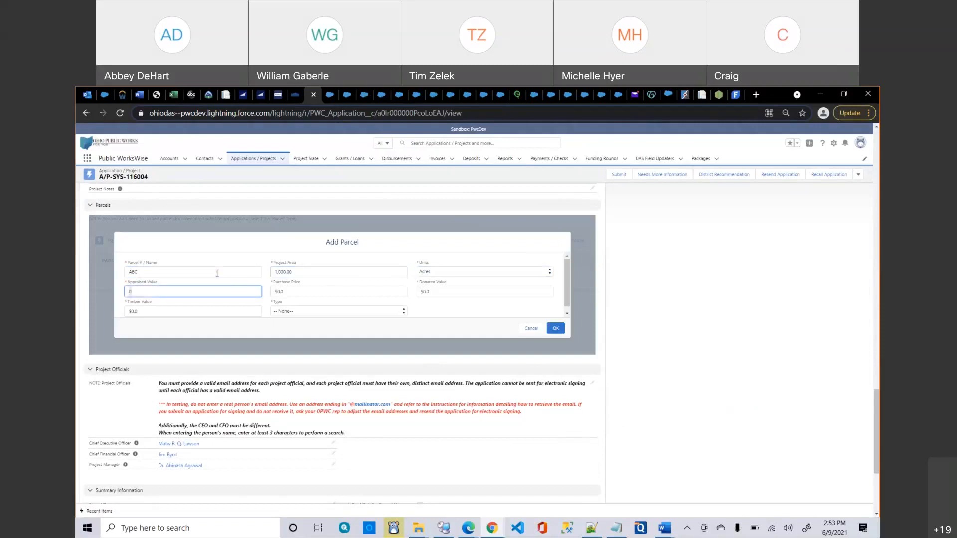
text(100000)
key(Tab)
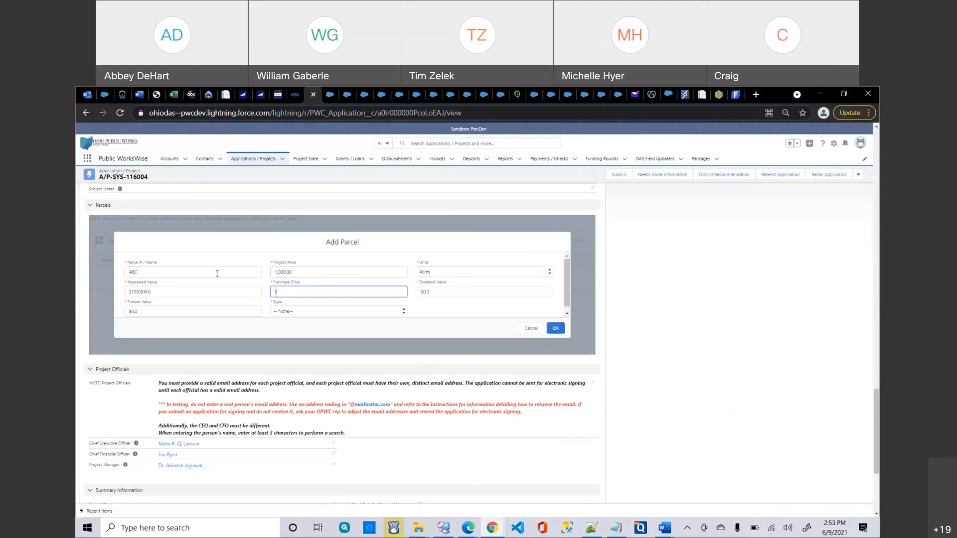
text(150,000)
Leave donated value at zero, set parcel type Fee Simple, and save the parcel.
key(Tab)
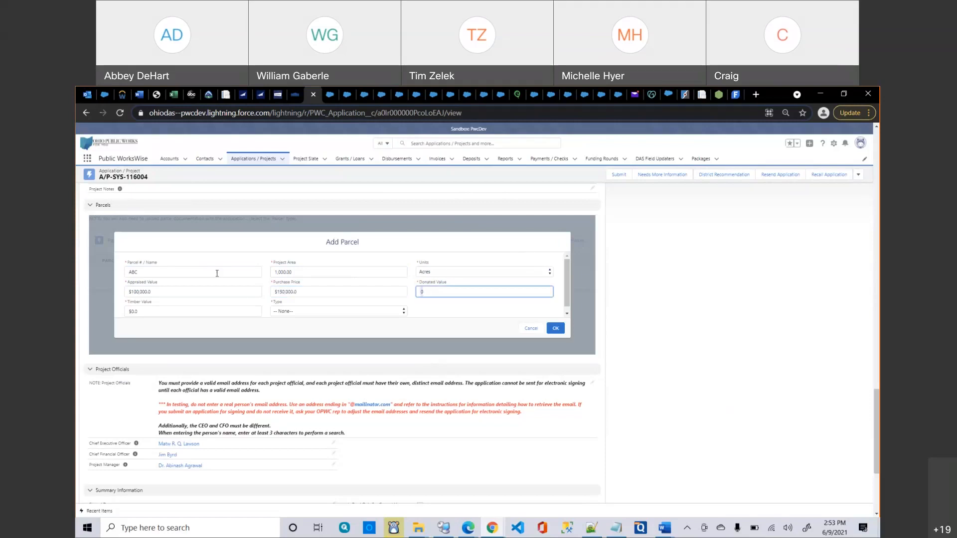
key(Tab)
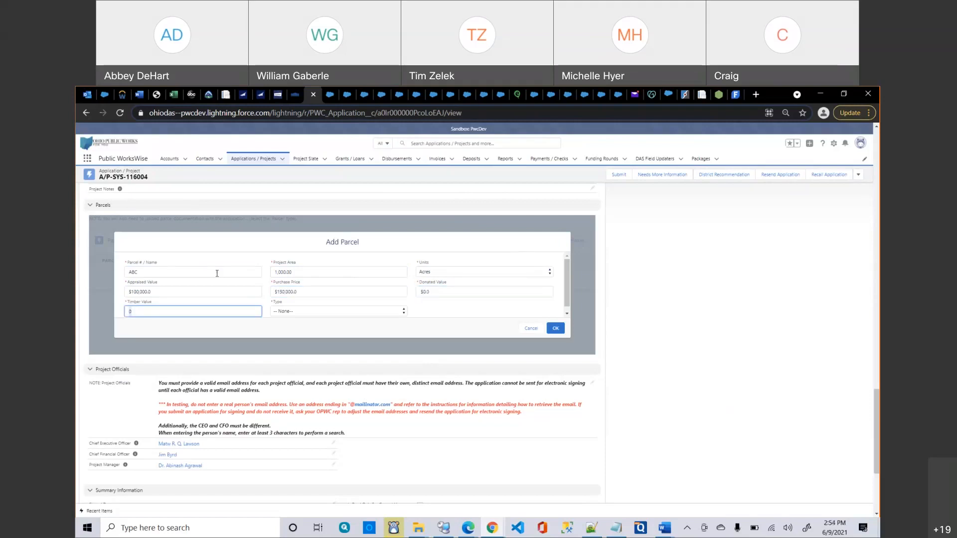
click(312, 313)
click(307, 336)
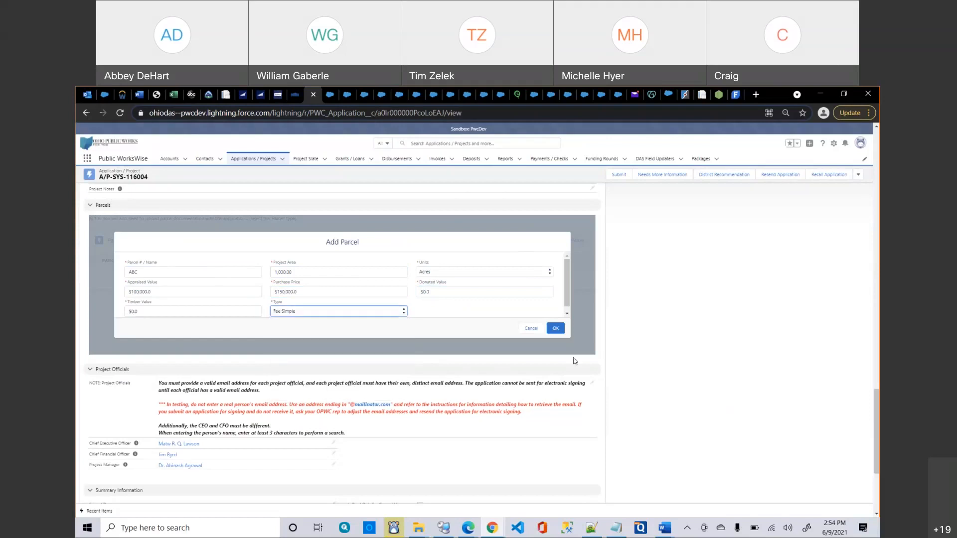
click(562, 333)
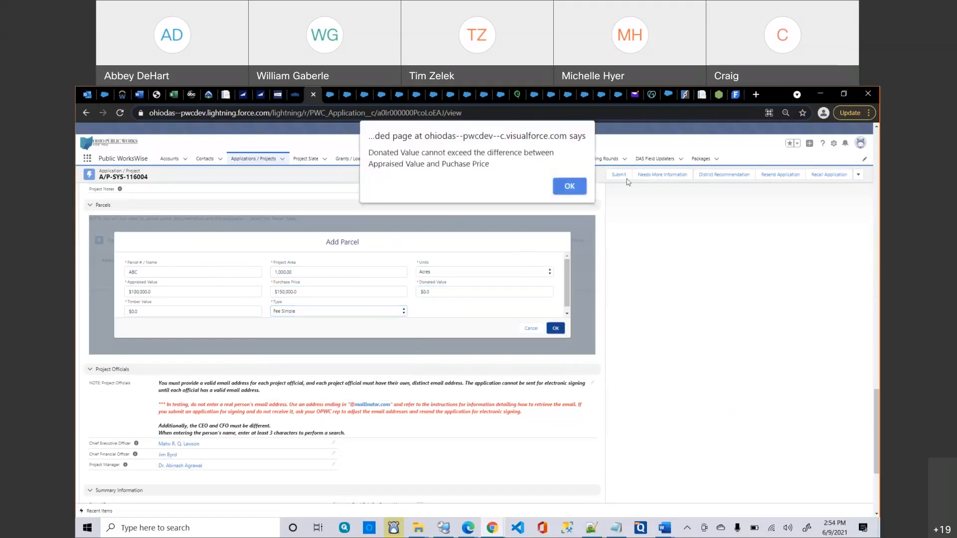
Change the donated value to 50000 and retry saving the parcel.
click(578, 190)
click(437, 295)
key(BackSpace)
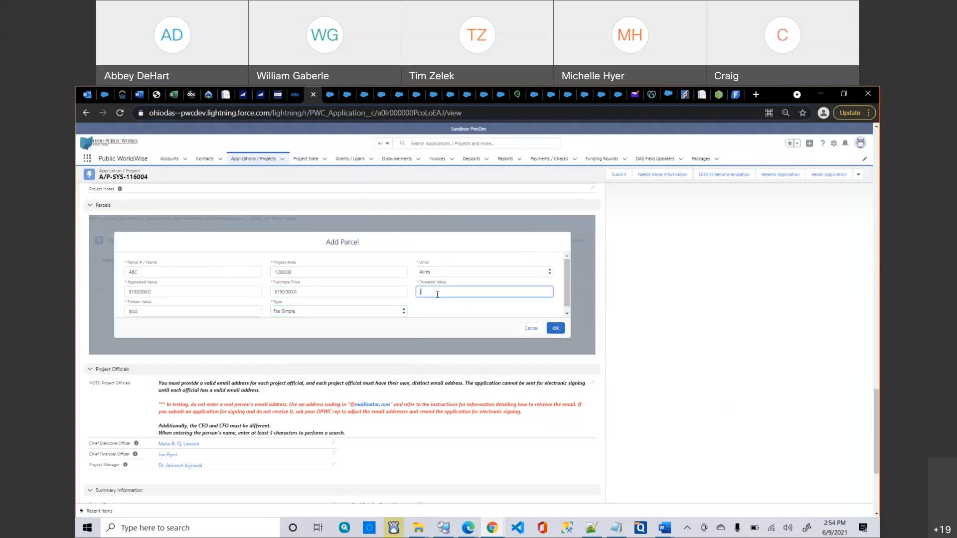
text(50000)
click(560, 327)
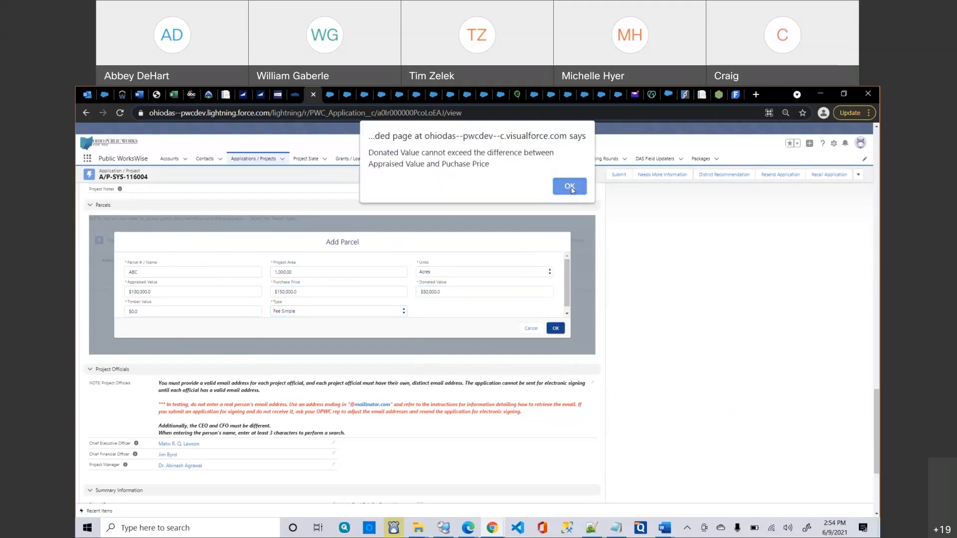
Make the appraised value 150000 and the purchase price 100000, then save parcel ABC.
click(569, 186)
click(350, 293)
double_click(349, 294)
key(ctrl+x)
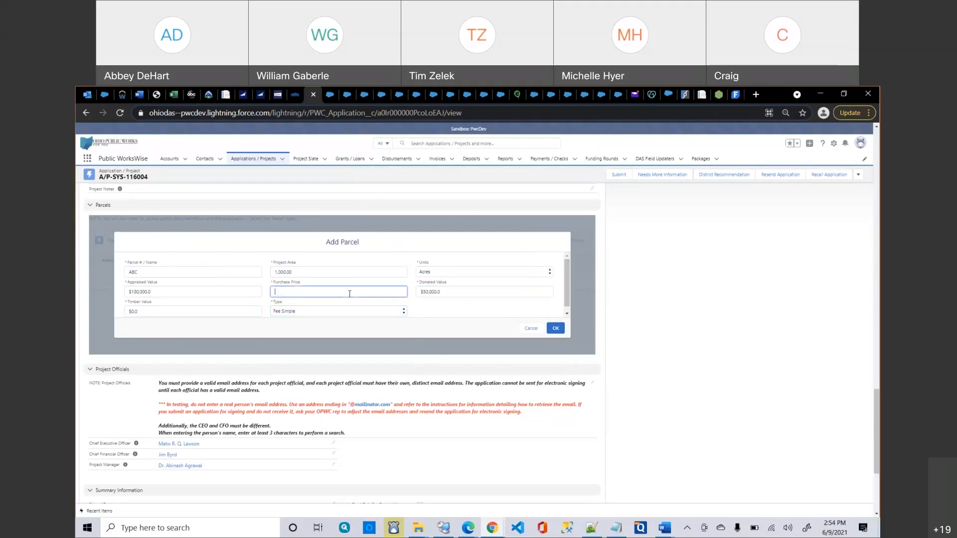
double_click(156, 291)
key(ctrl+v)
click(302, 290)
text(100000)
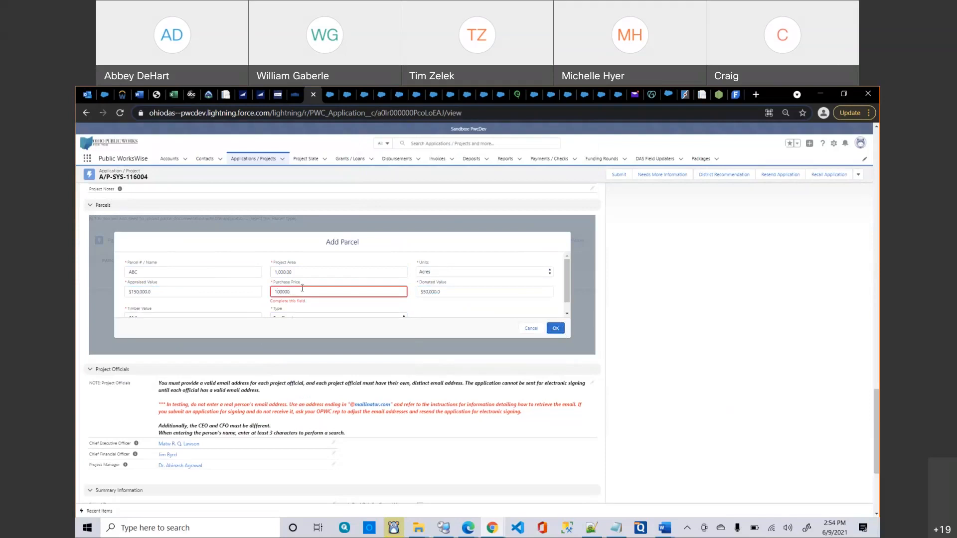
click(558, 330)
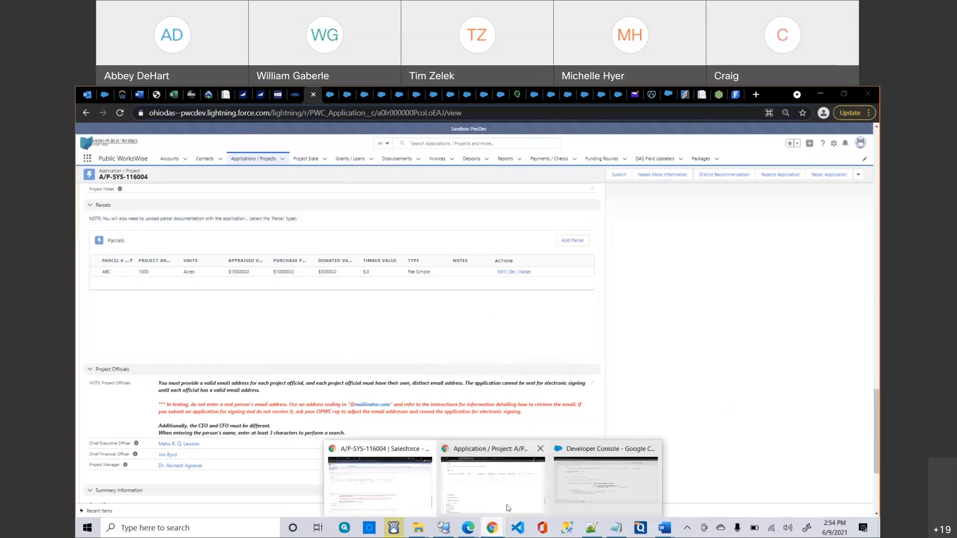
Bring up the applicant portal and scroll to the top of application A/P-SYS-116140.
click(508, 508)
scroll(457, 406, up, 15)
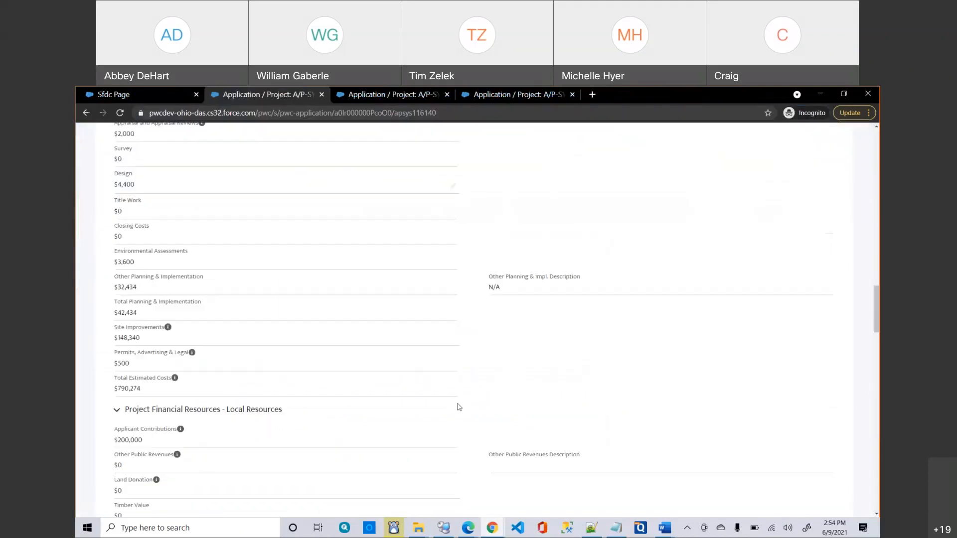
scroll(457, 406, up, 7)
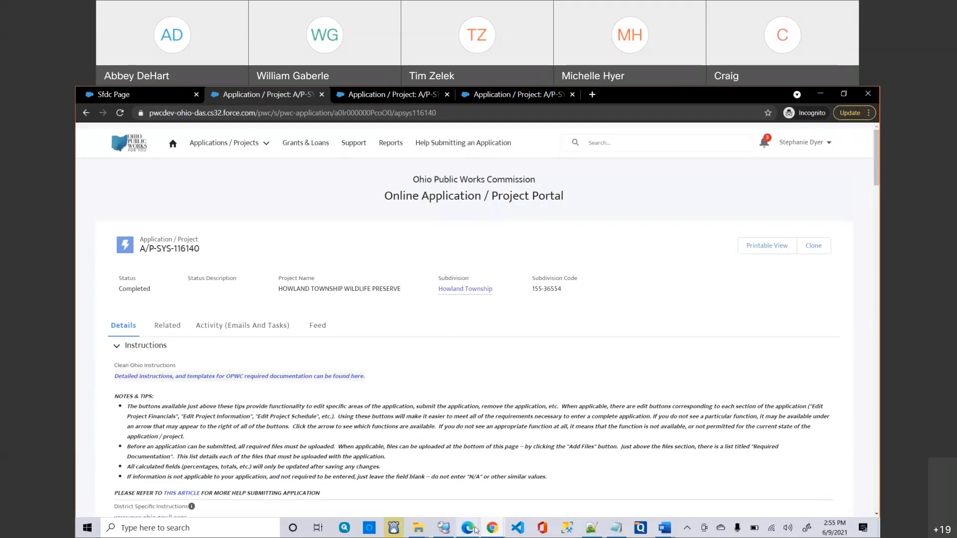
mouse_move(476, 531)
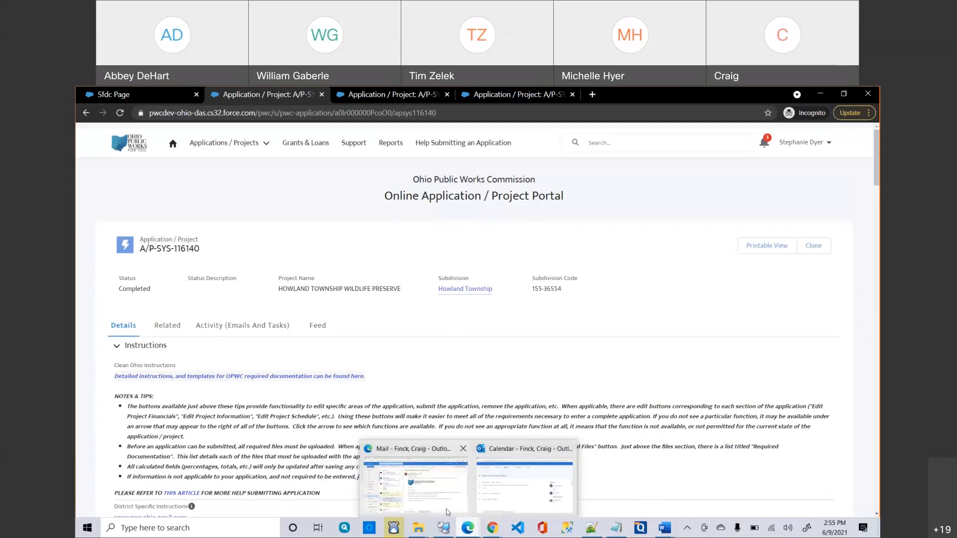
Skim the Outlook inbox's Slate documentation email, then return to the A/P-SYS-116140 portal window.
click(440, 505)
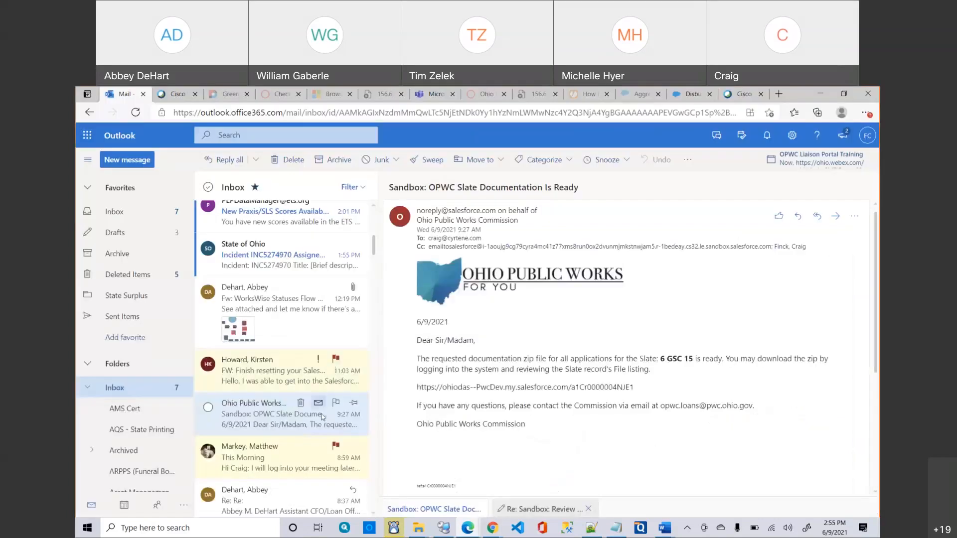
scroll(291, 430, down, 3)
scroll(291, 429, down, 3)
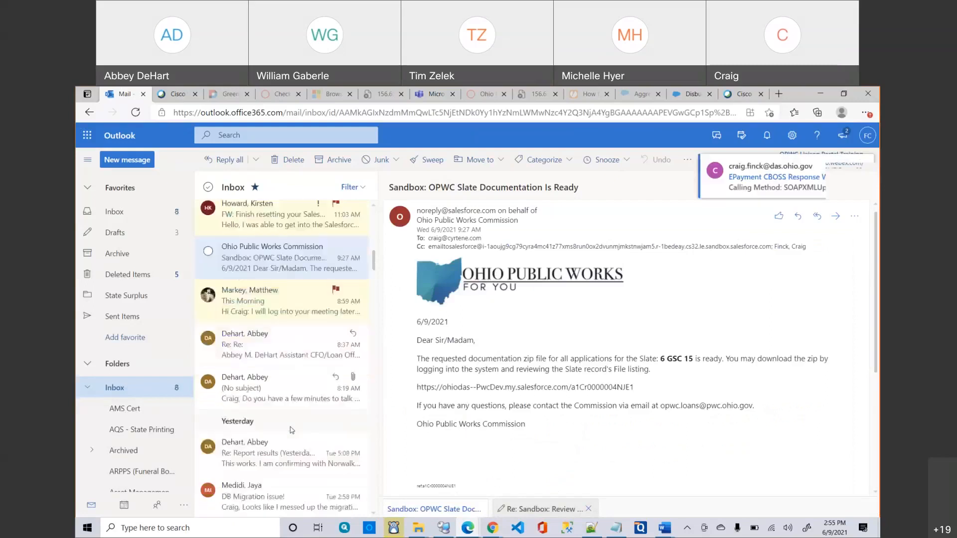
scroll(291, 429, down, 2)
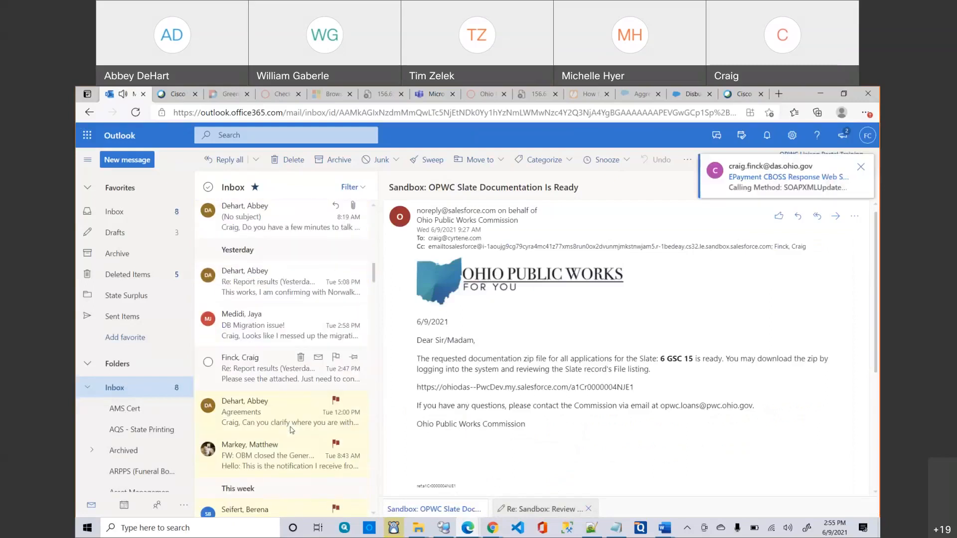
scroll(292, 429, up, 6)
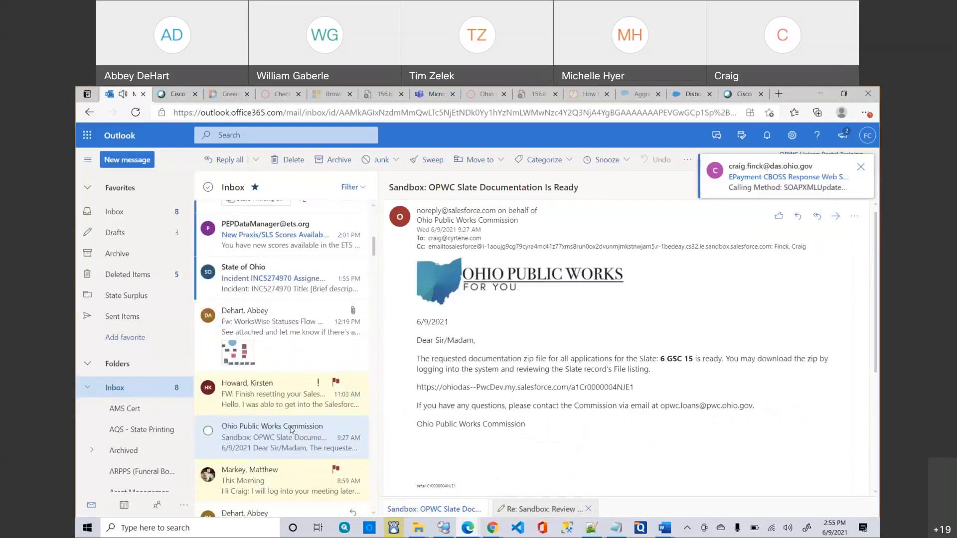
scroll(292, 430, up, 5)
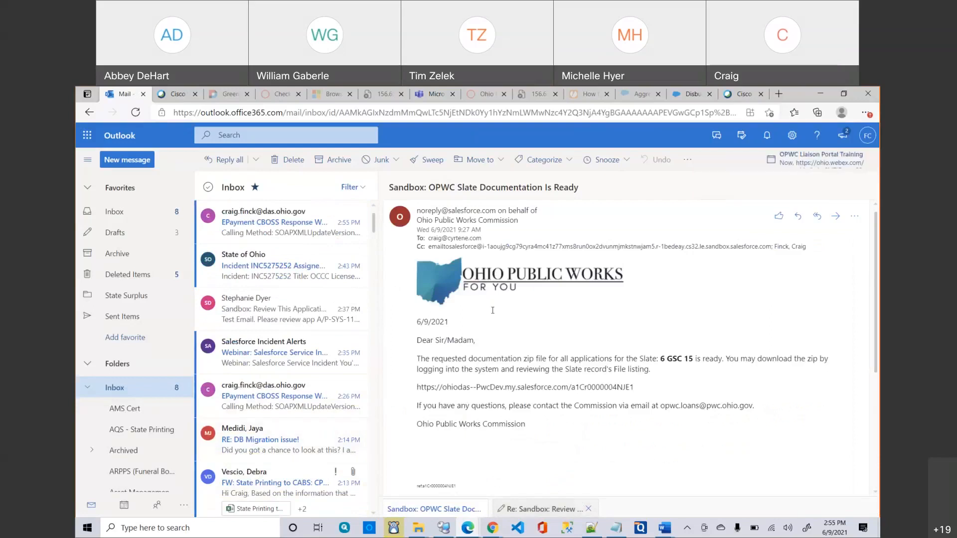
click(492, 528)
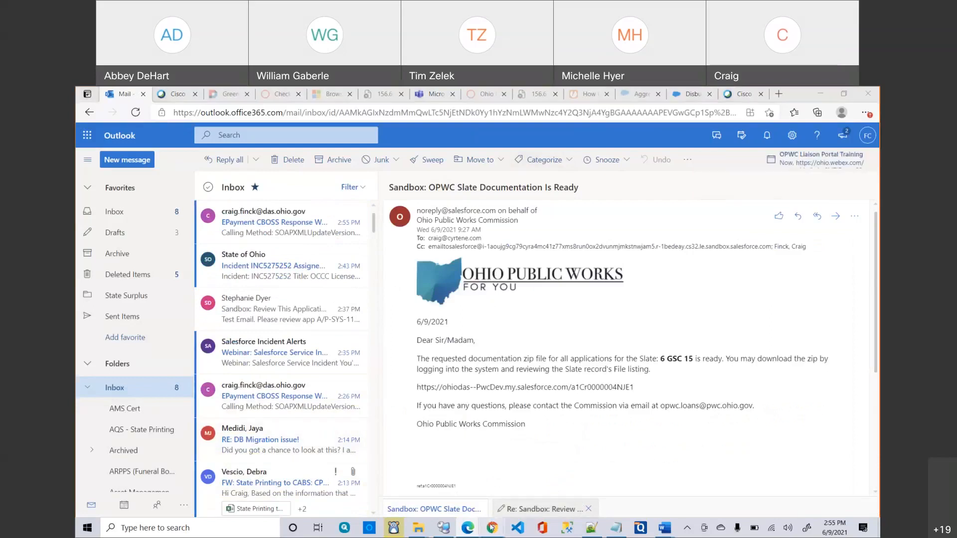
click(519, 497)
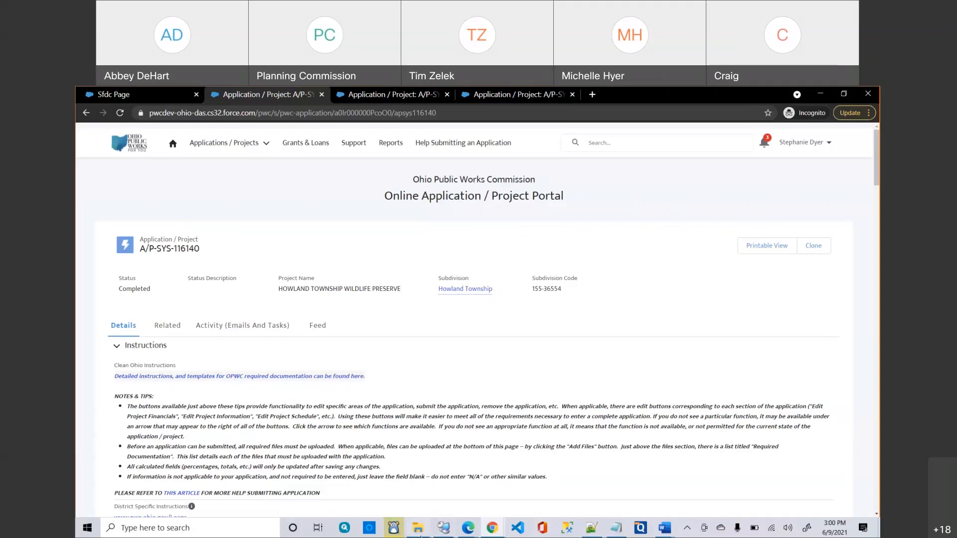
Bring up the File Explorer window previews from the taskbar.
mouse_move(421, 534)
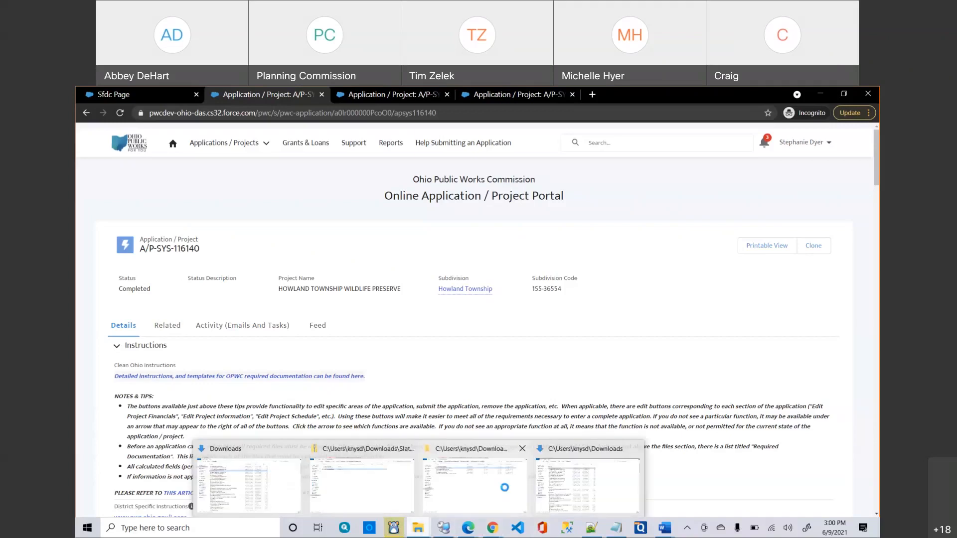
click(505, 488)
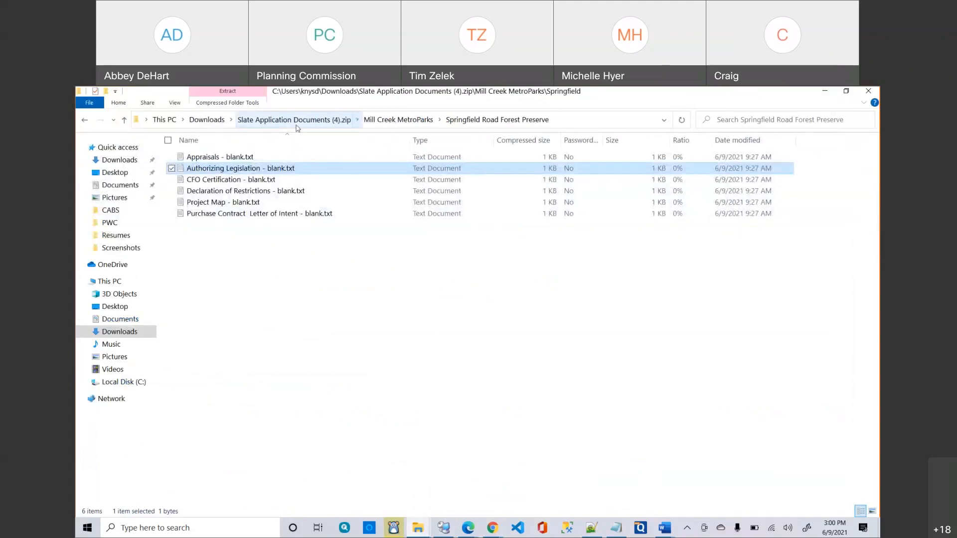
click(296, 121)
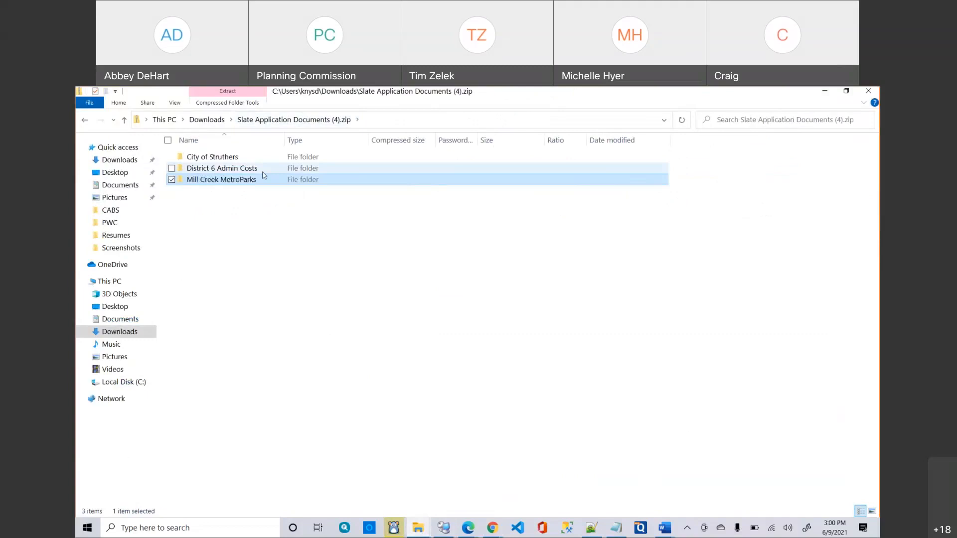
double_click(214, 158)
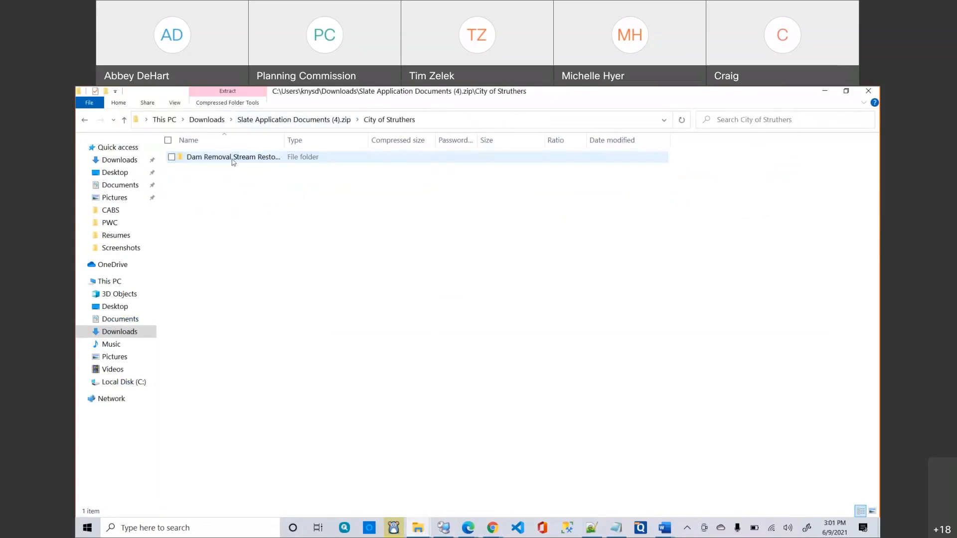
double_click(231, 161)
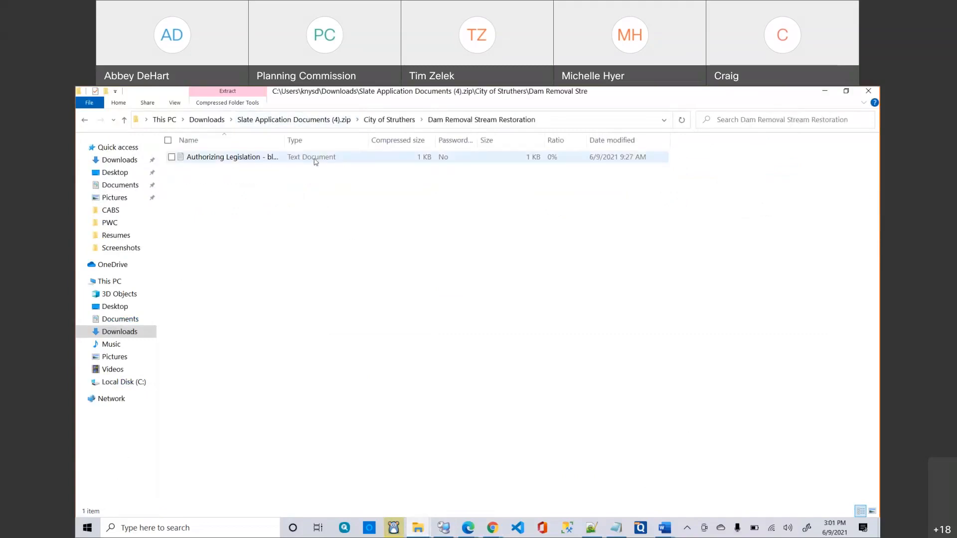
click(314, 120)
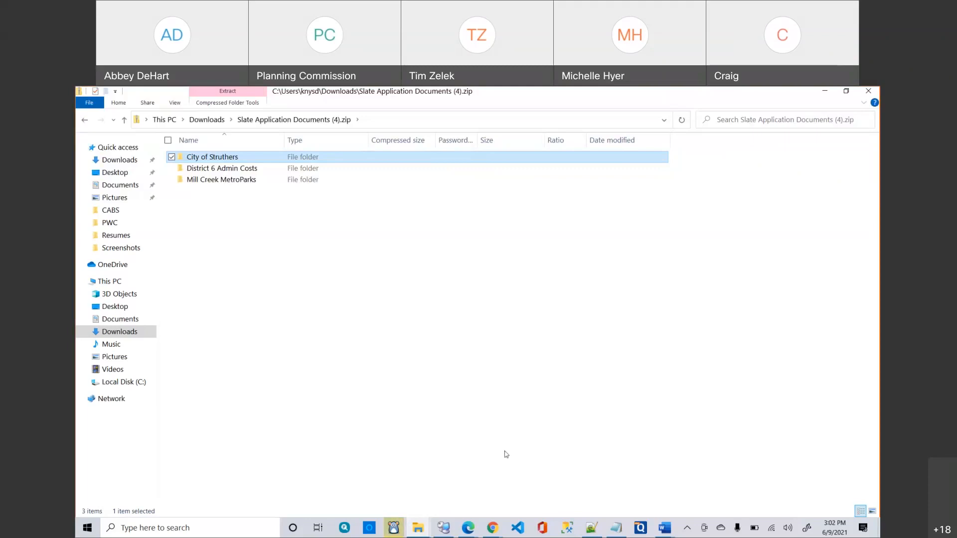
click(493, 524)
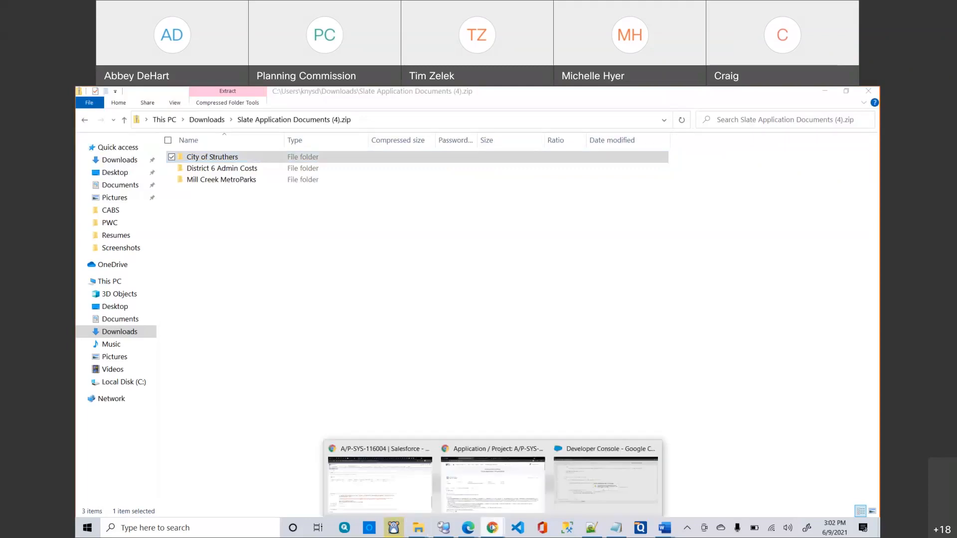
click(469, 508)
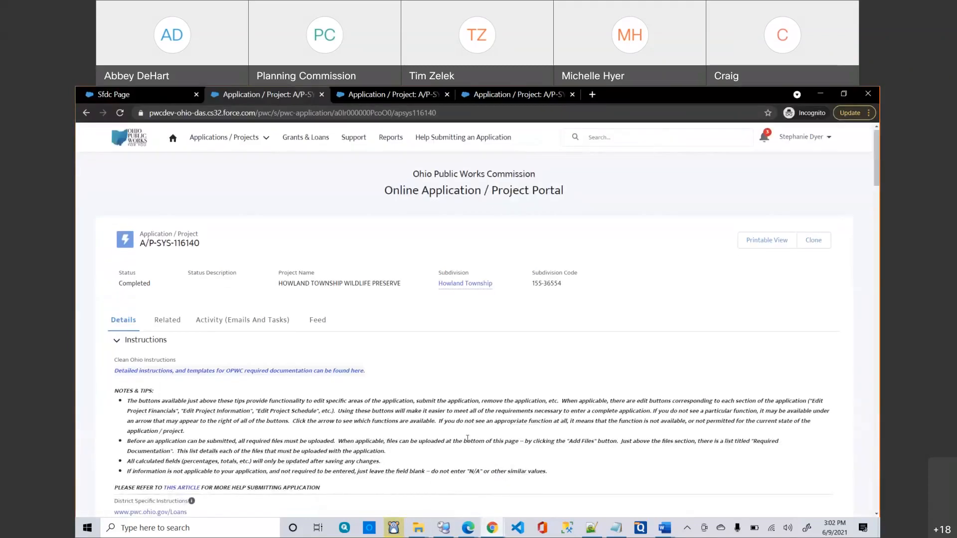